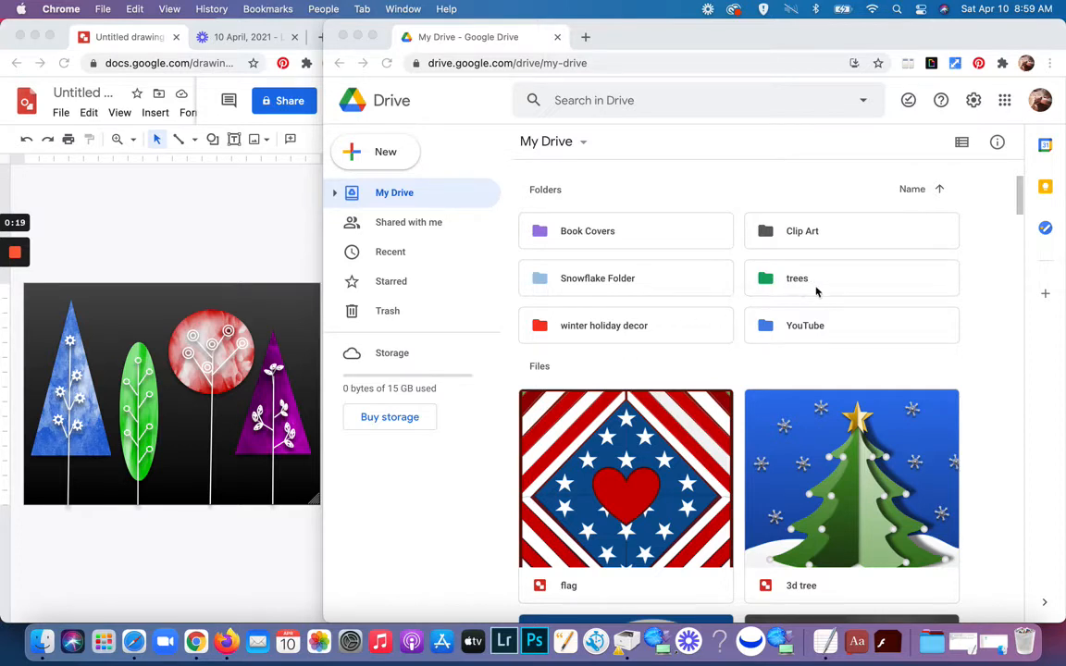
Create a new blank Google Drawings file in My Drive.
left_click(384, 160)
left_click(385, 159)
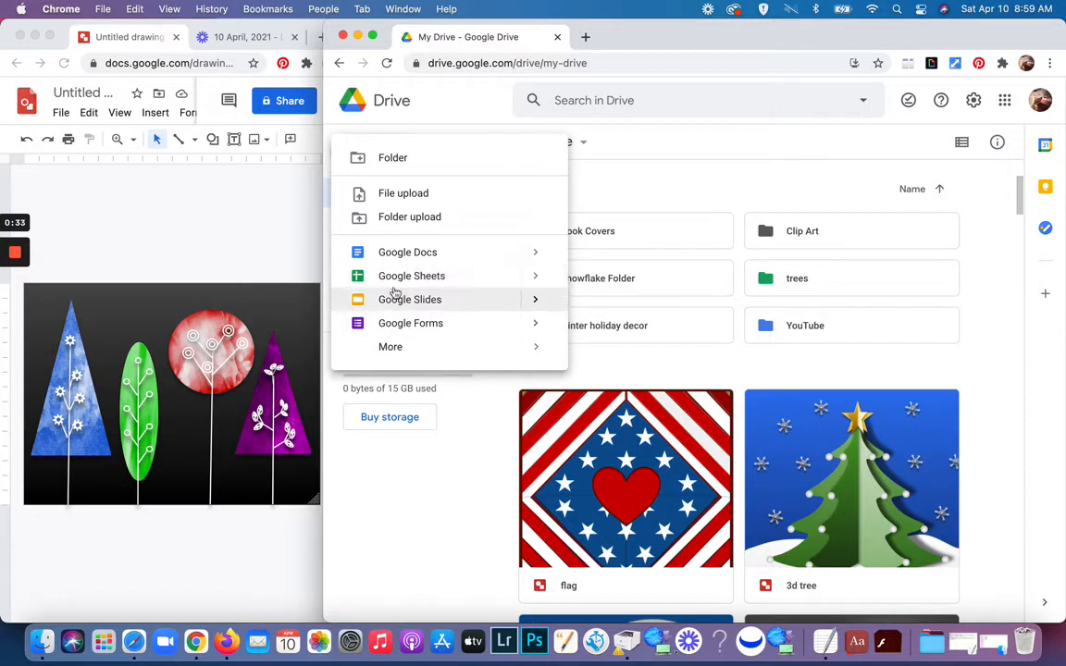
mouse_move(393, 348)
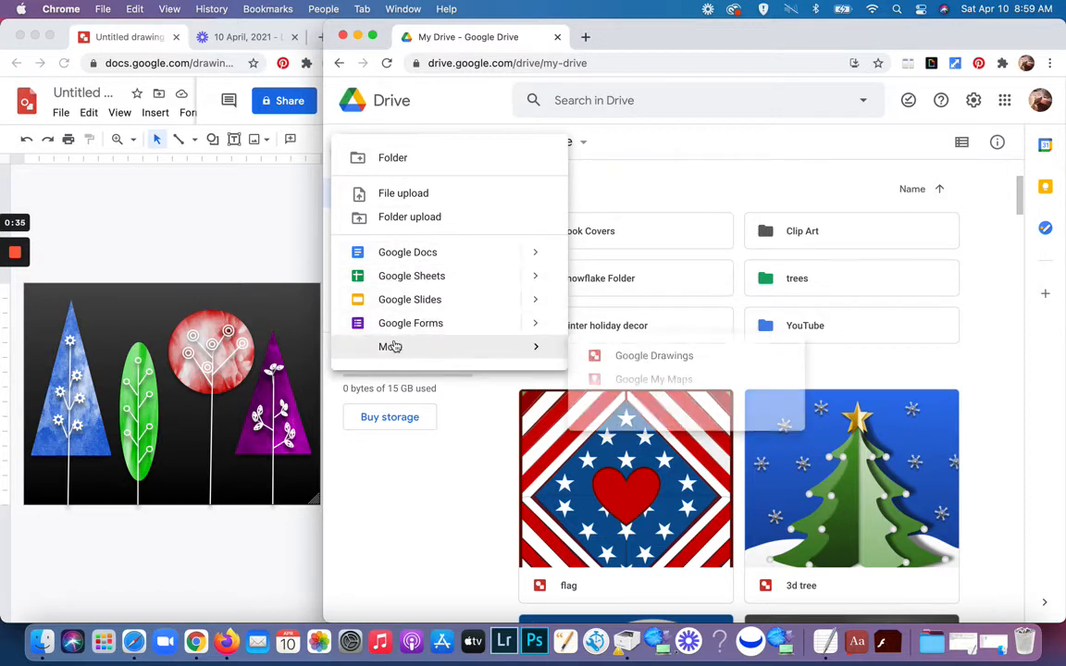
left_click(633, 362)
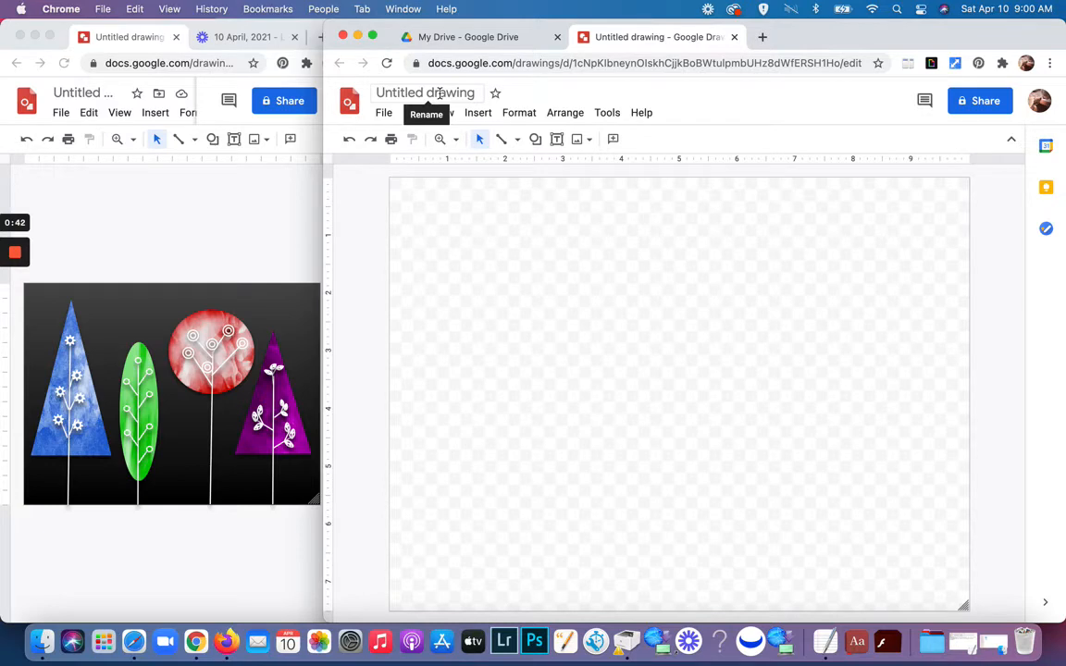
Rename the untitled drawing as "fall trees".
left_click(440, 94)
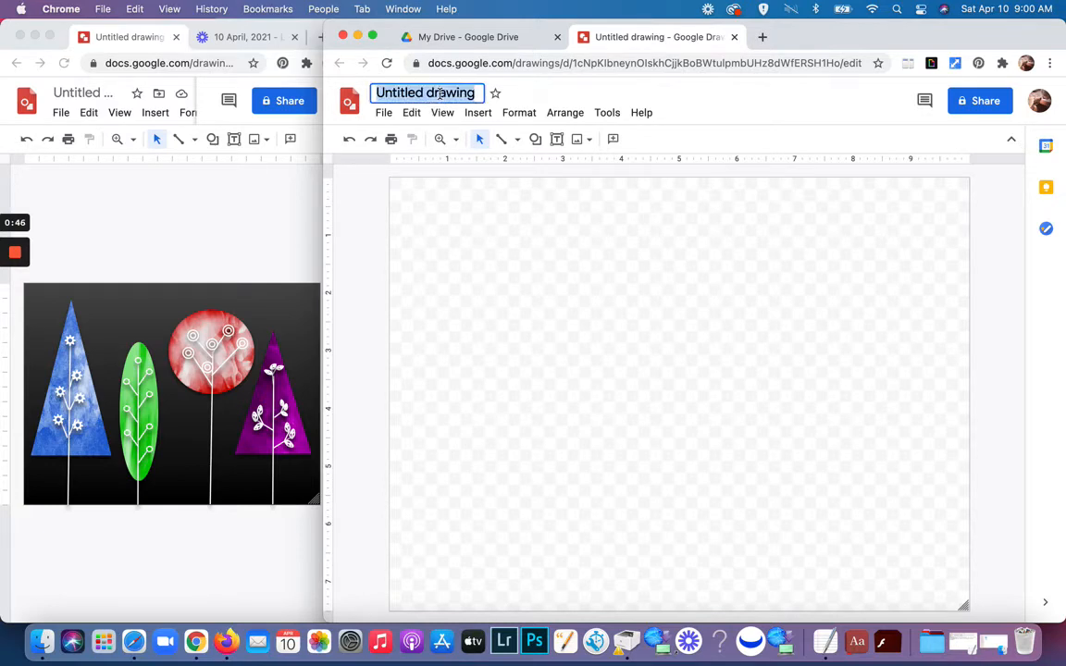
type("fa")
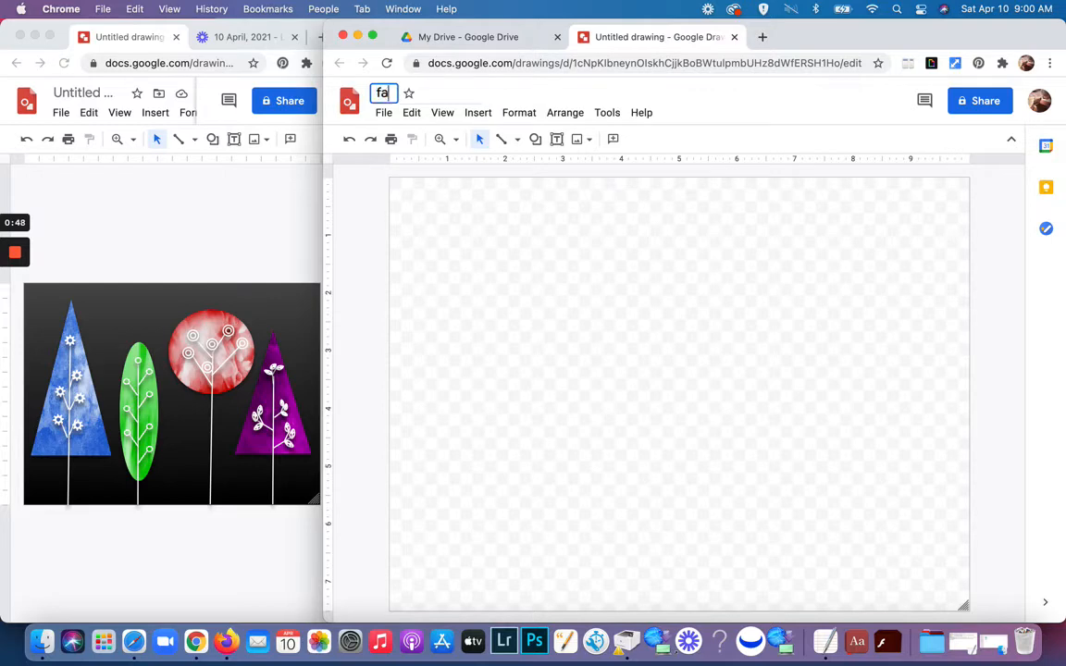
type("ll trees")
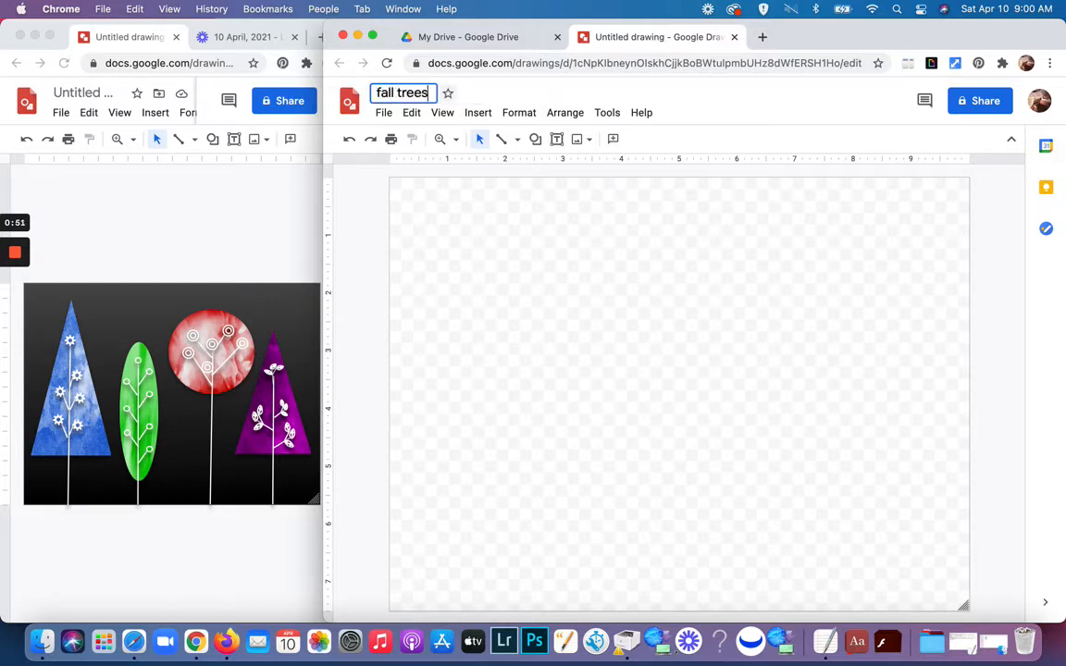
Move the fall trees drawing into the trees folder of My Drive and dismiss the notice.
left_click(383, 114)
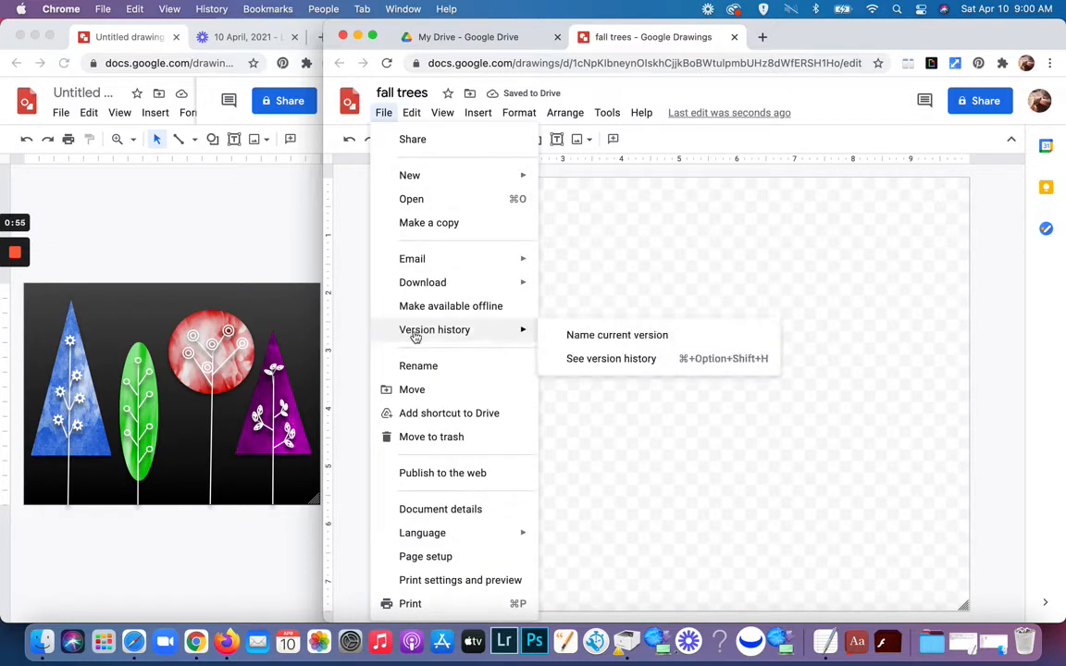
left_click(411, 391)
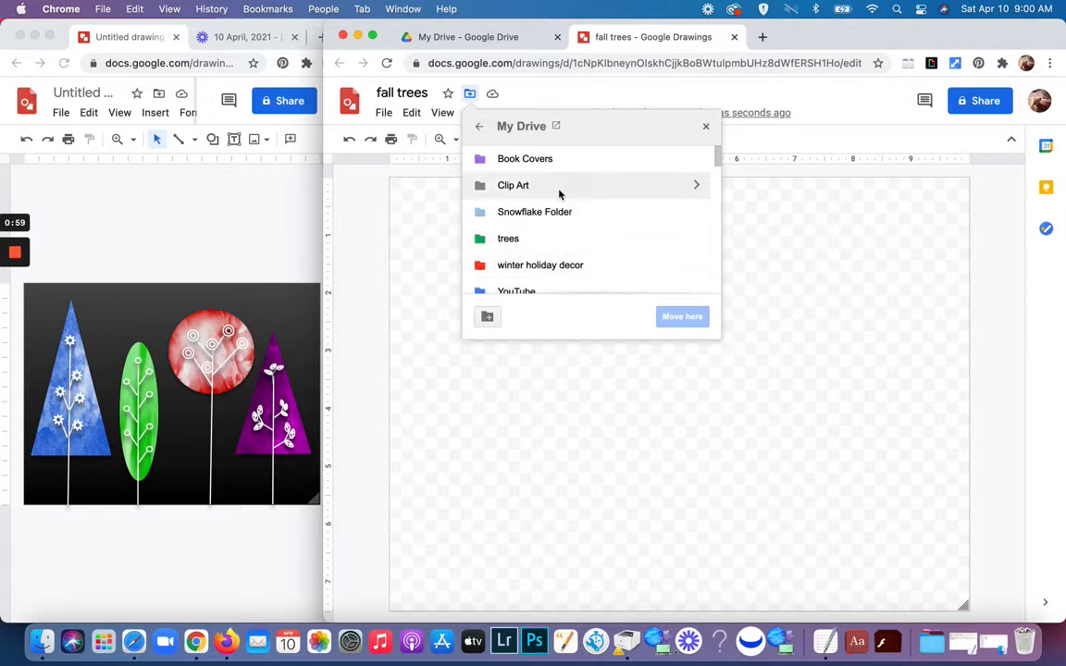
left_click(515, 241)
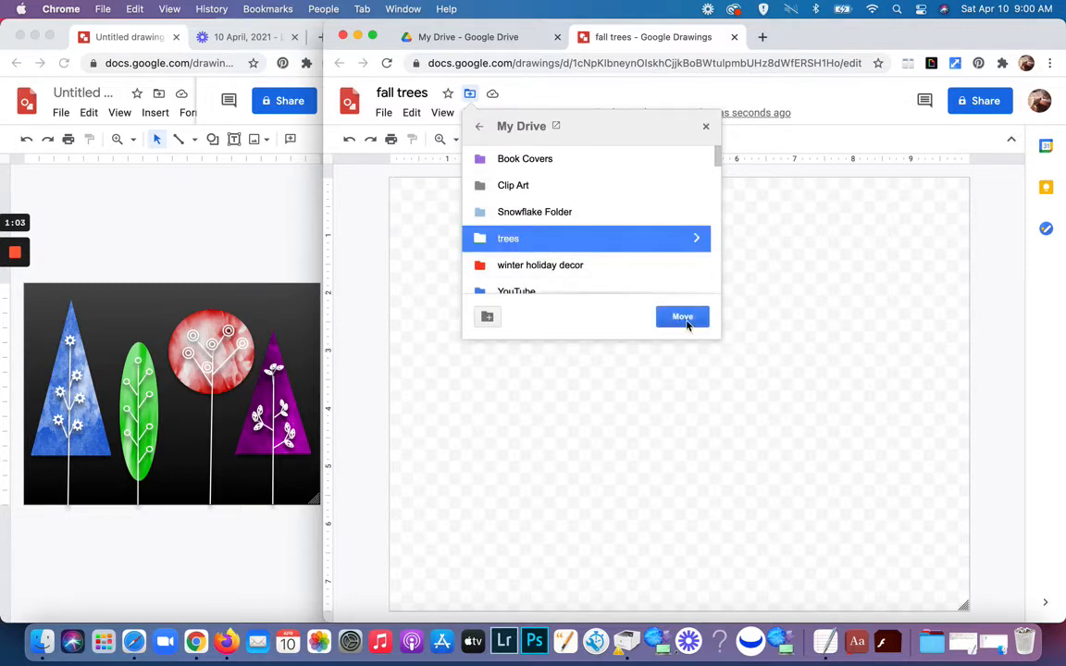
left_click(689, 319)
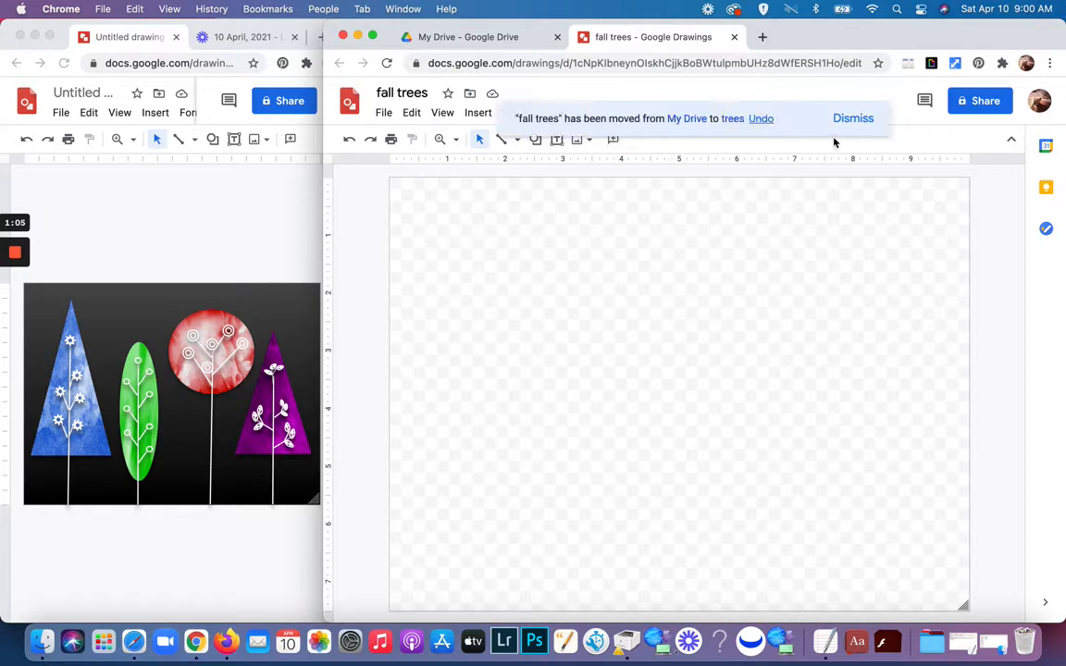
left_click(854, 123)
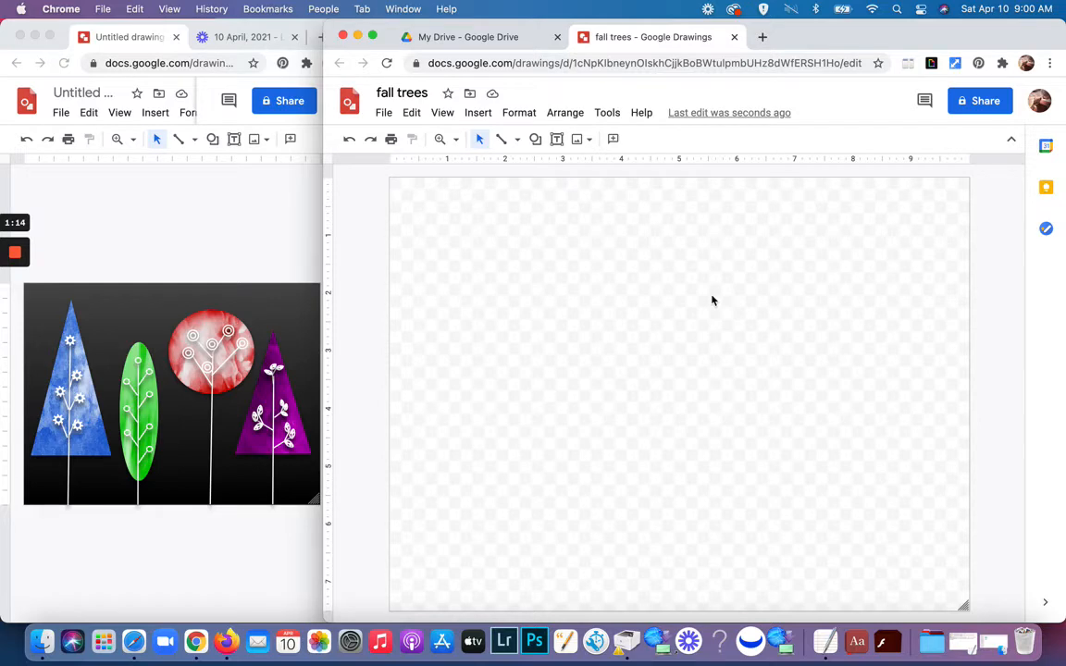
Set the canvas background to the darkest grey-to-black linear gradient preset.
right_click(712, 300)
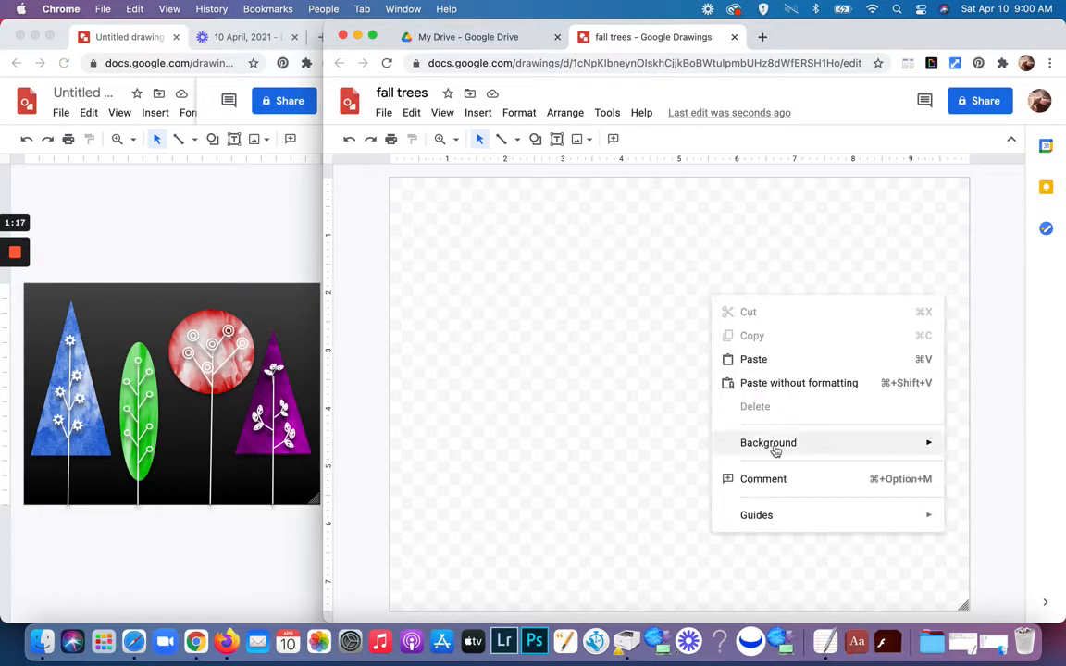
mouse_move(741, 447)
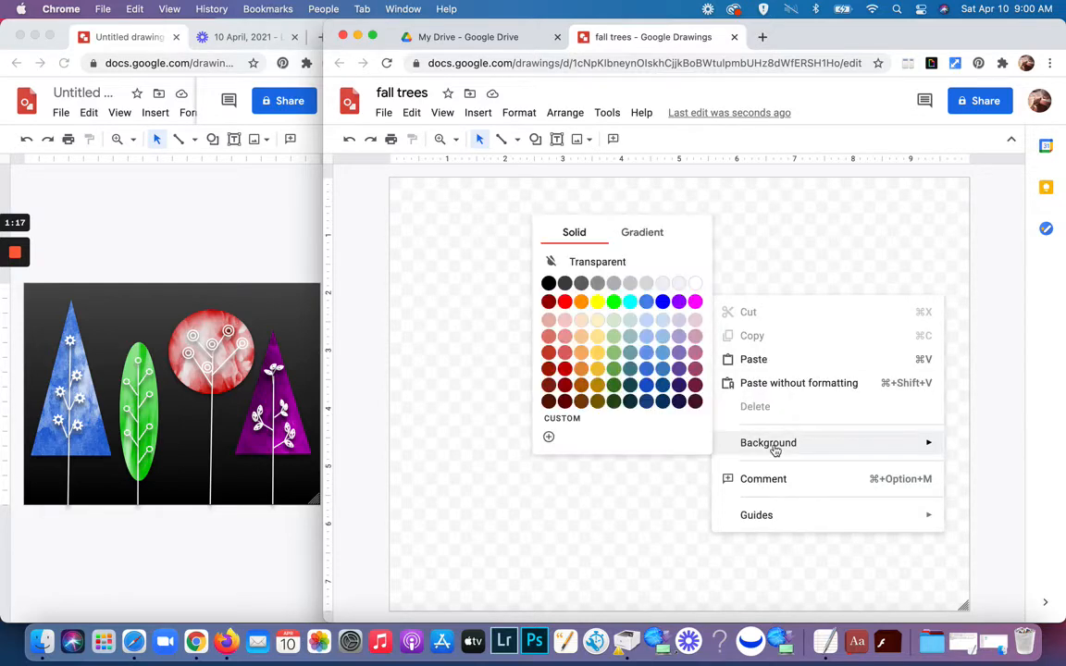
left_click(654, 237)
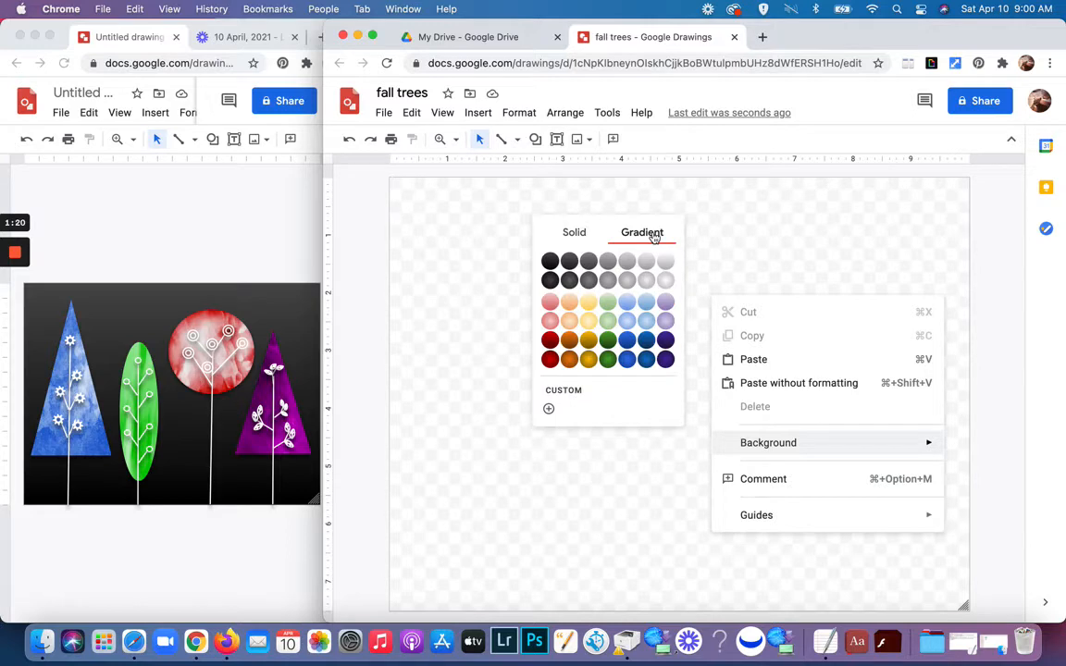
left_click(549, 262)
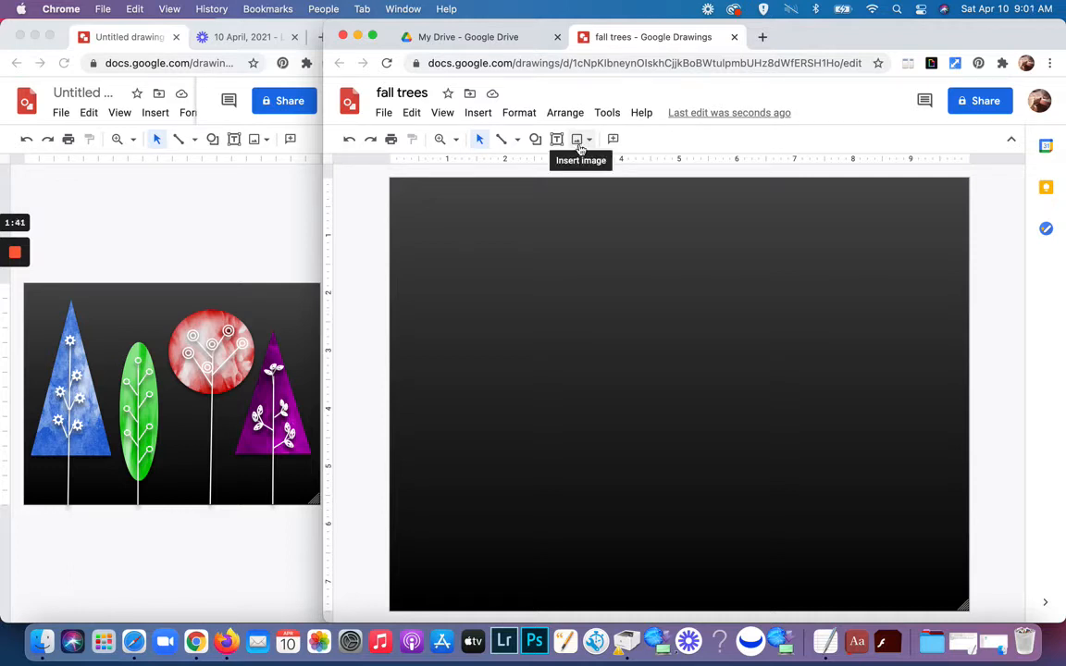
Search the web for images to insert using the query "watercolor painting purple".
left_click(475, 113)
mouse_move(491, 139)
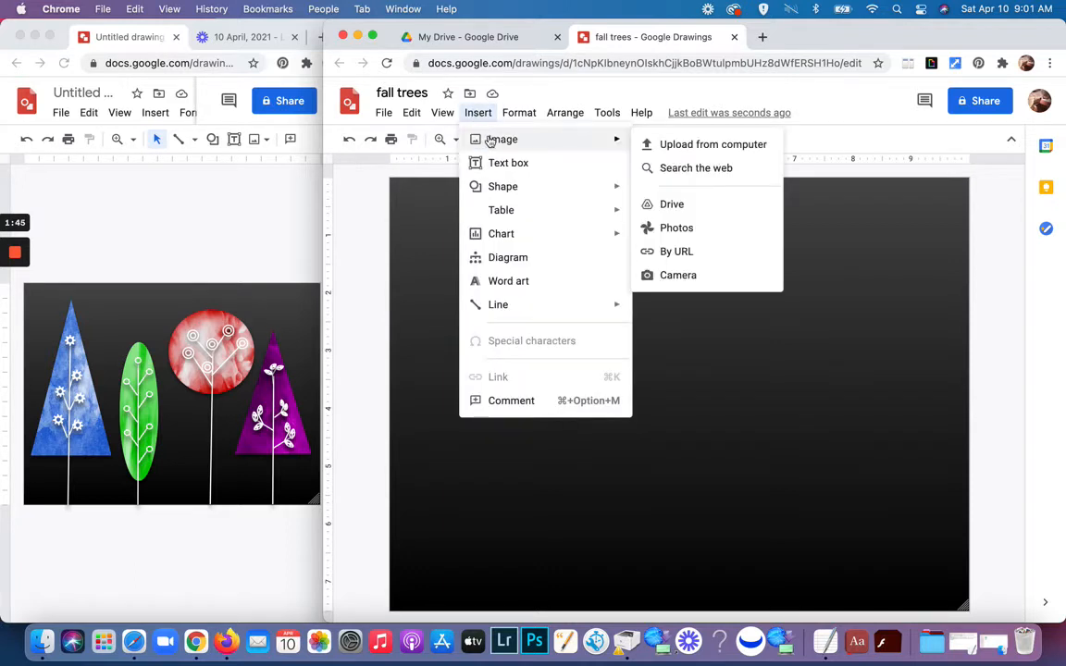
left_click(694, 168)
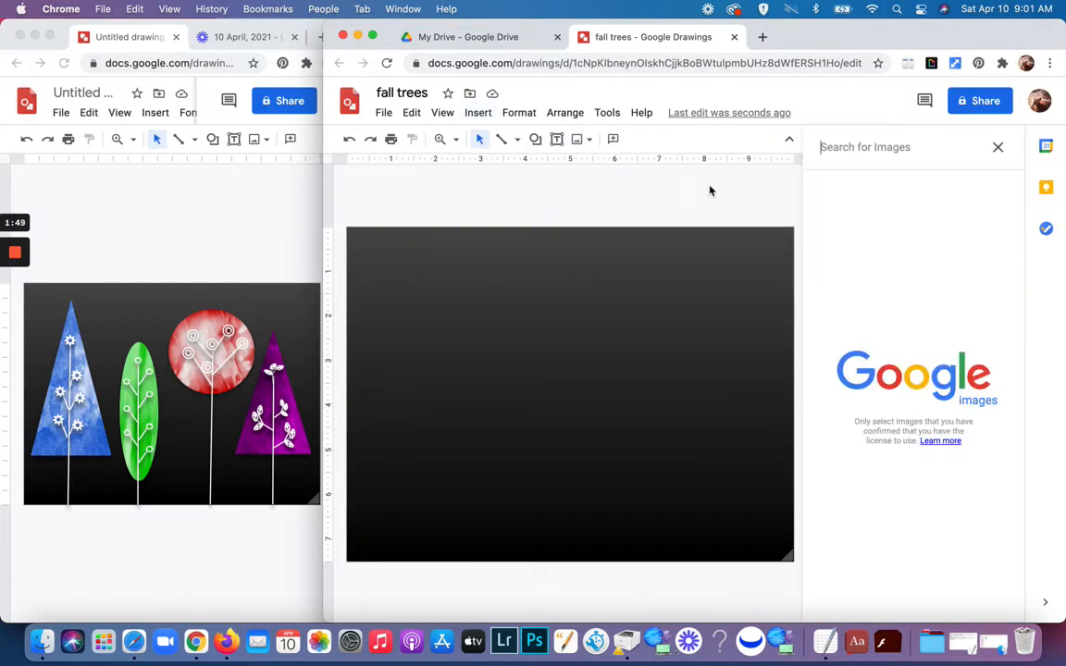
type("wate")
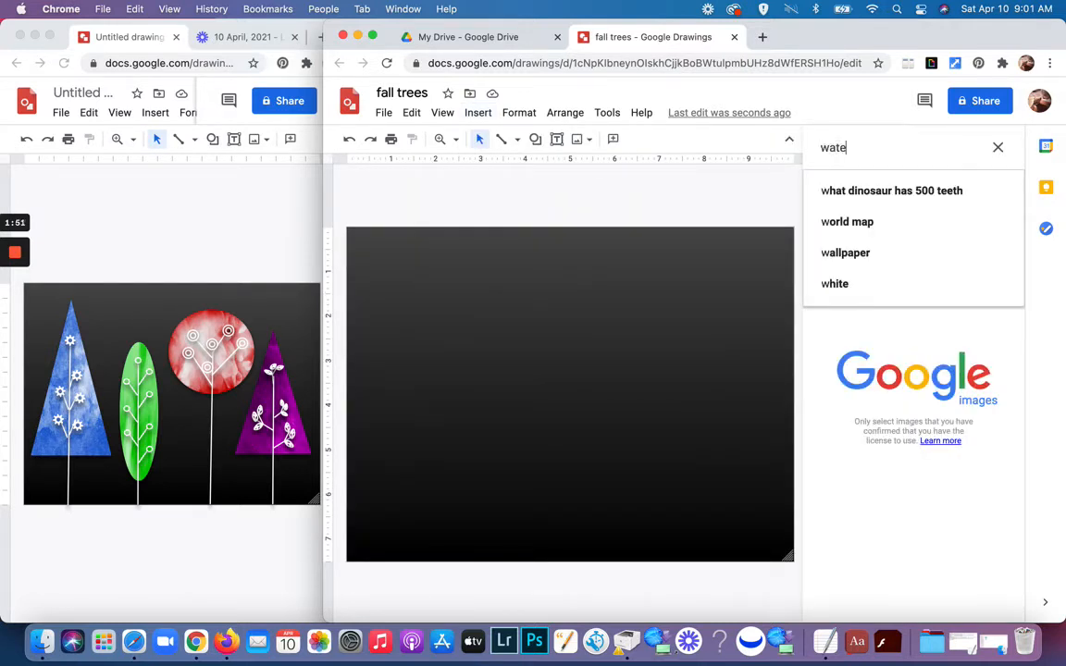
type("rcolor ")
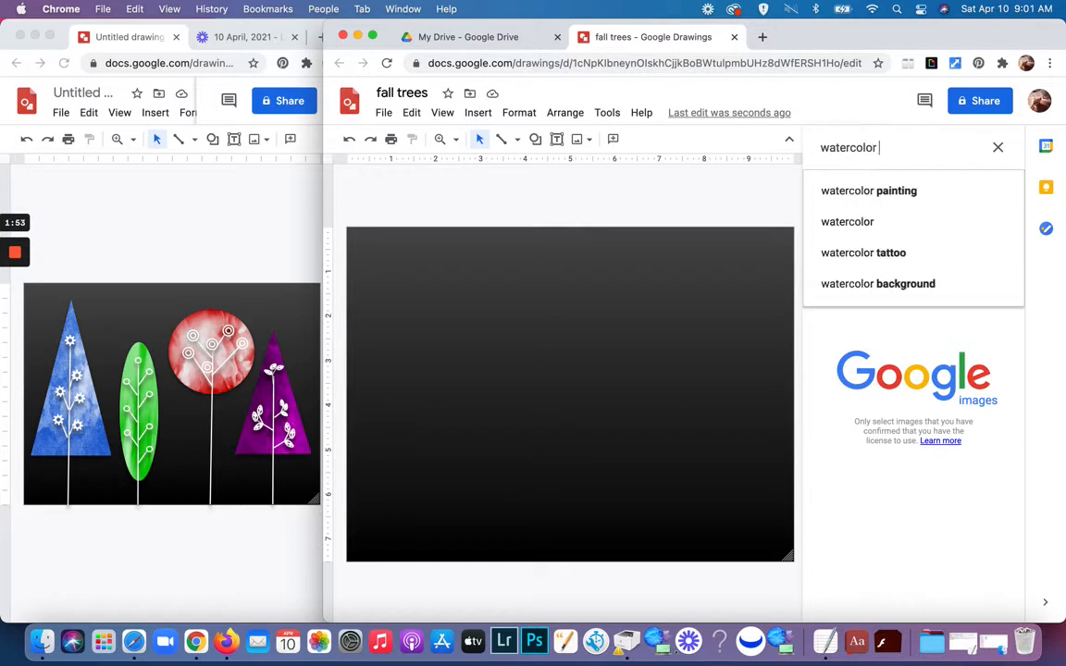
type("painti")
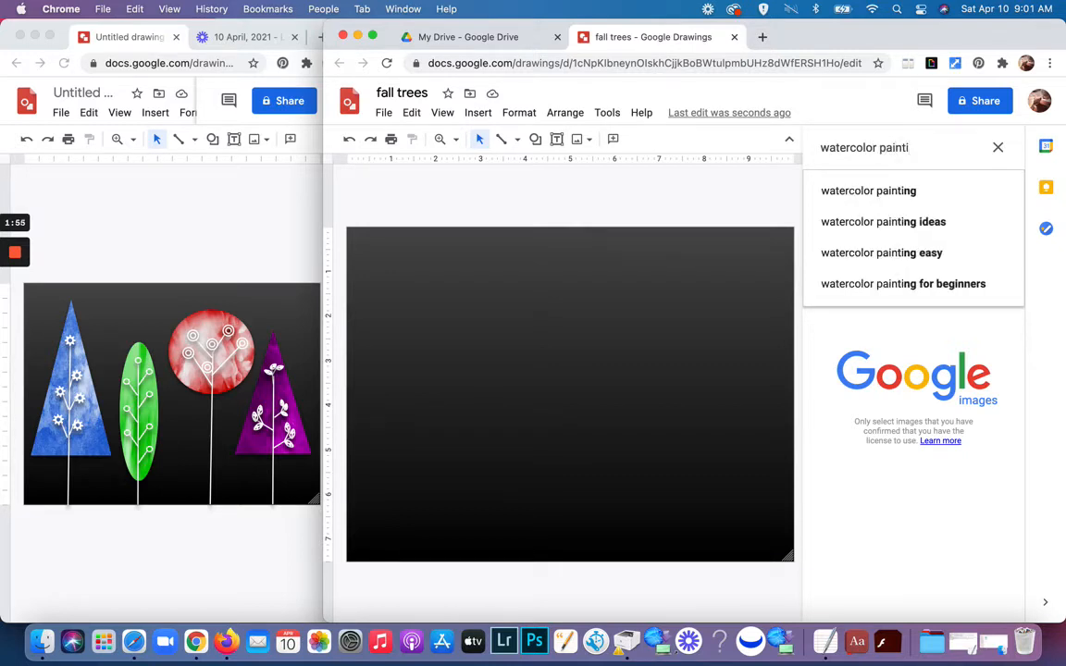
type("ng")
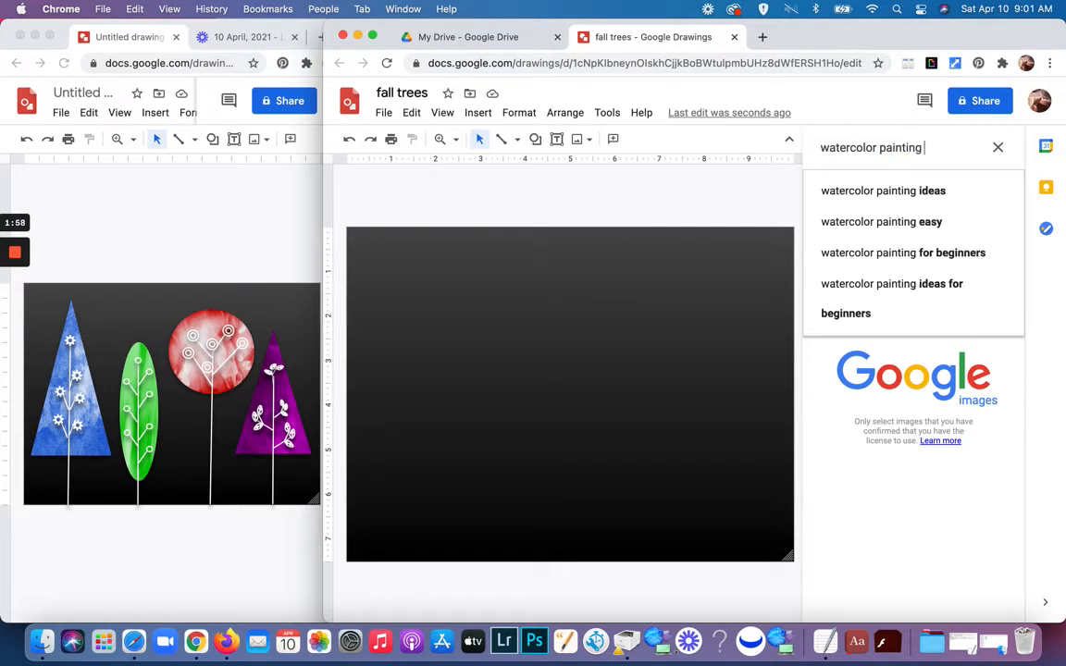
type(" purple")
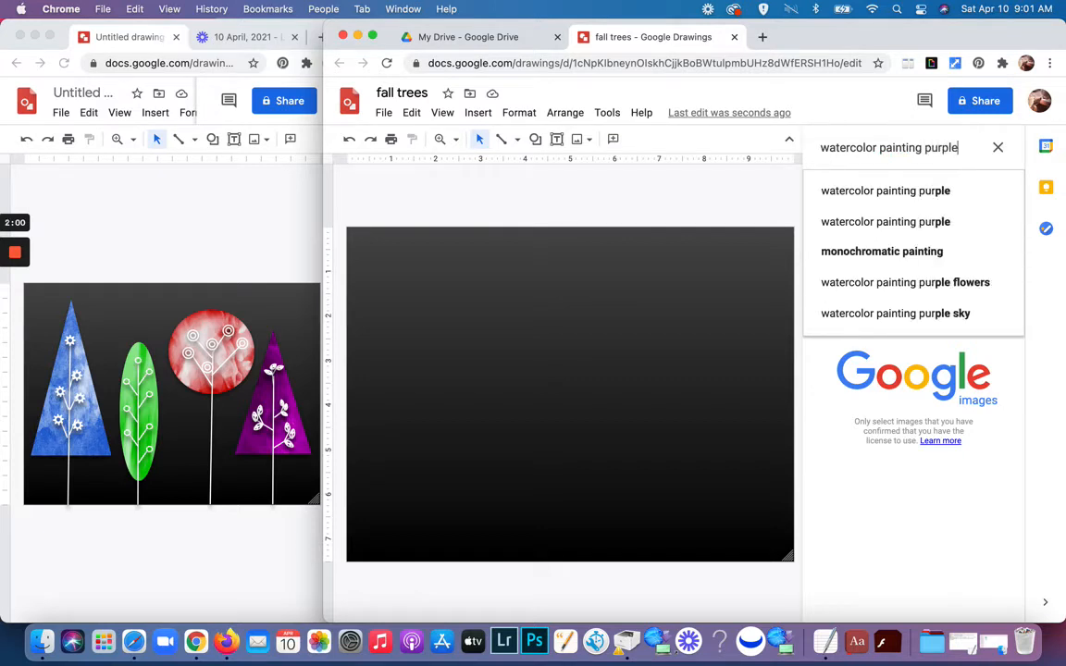
key("Return")
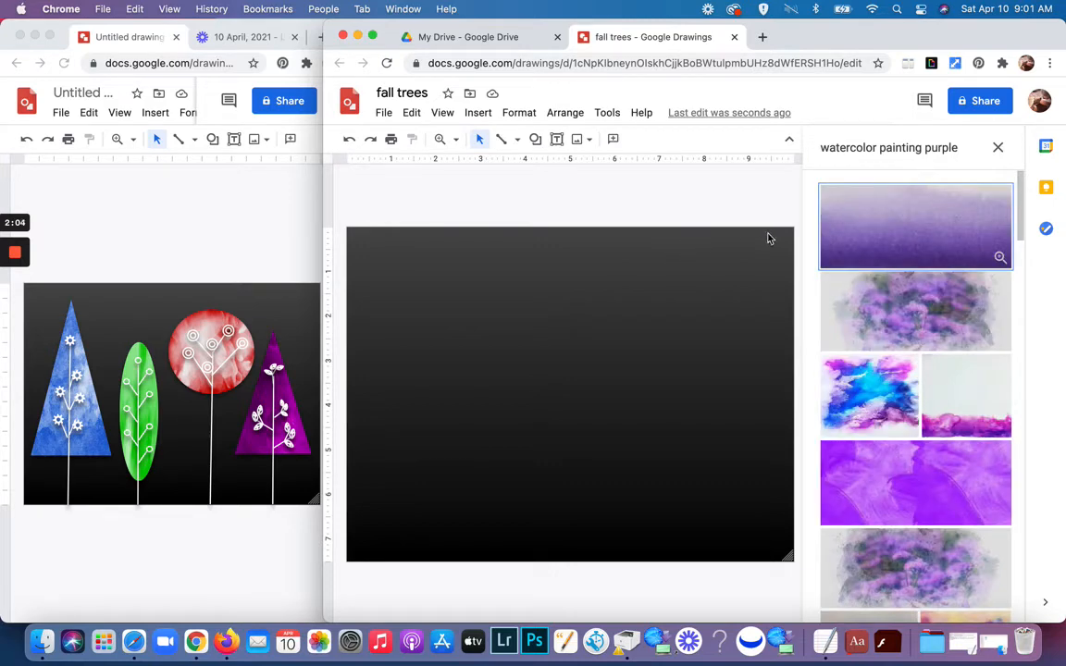
Insert the blue, pink and purple watercolor image and shrink it to about three quarters of the canvas width.
scroll(863, 389, "down", 2)
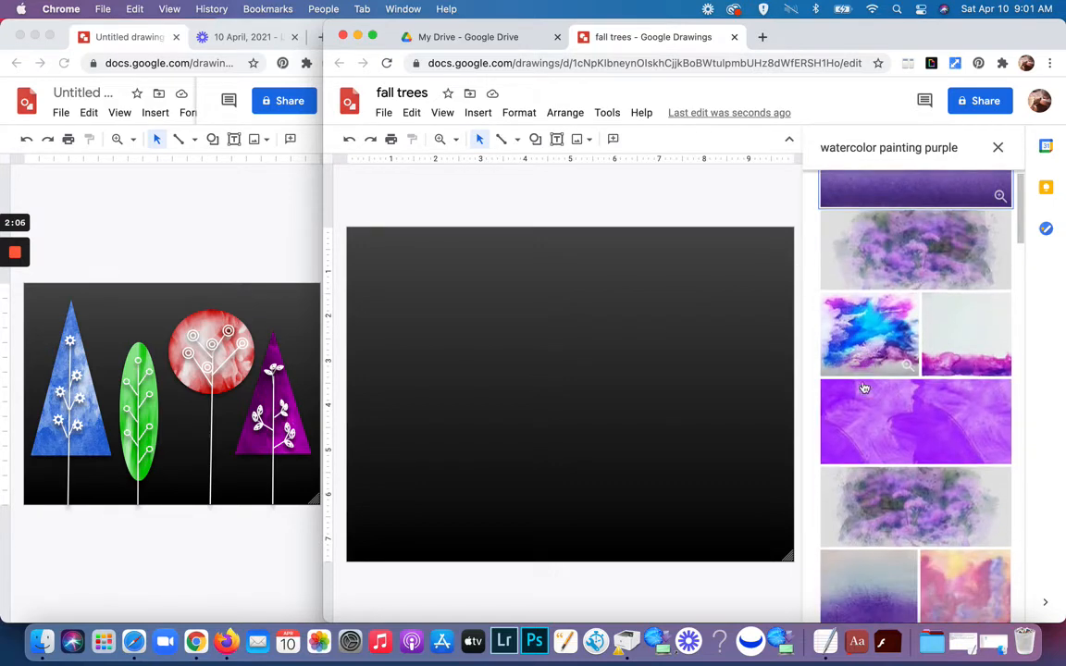
left_click(870, 331)
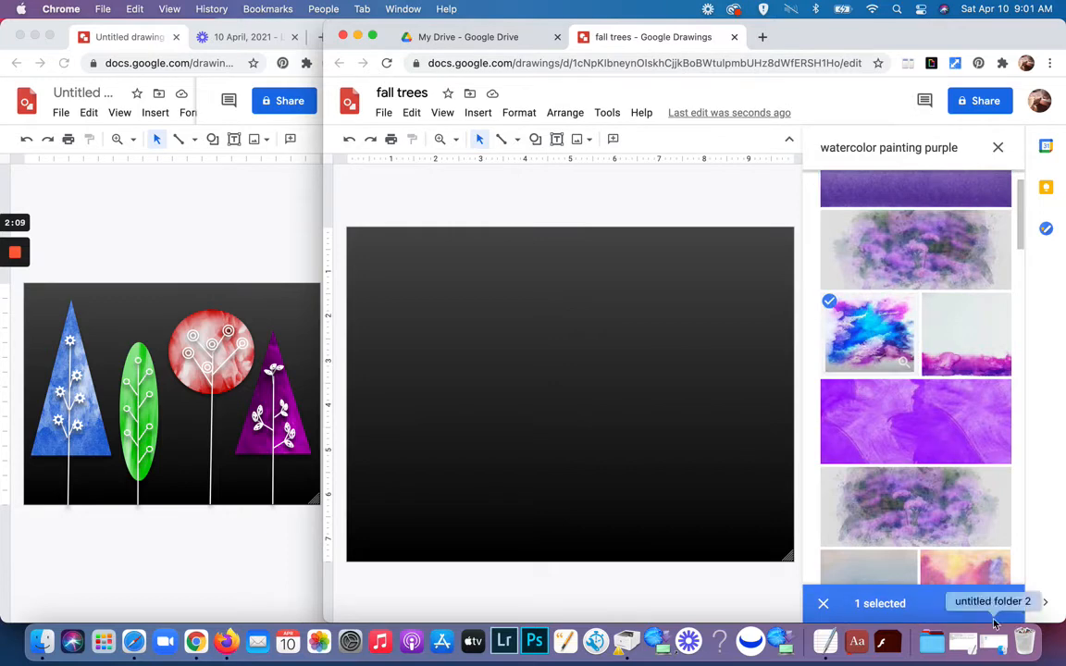
left_click(987, 604)
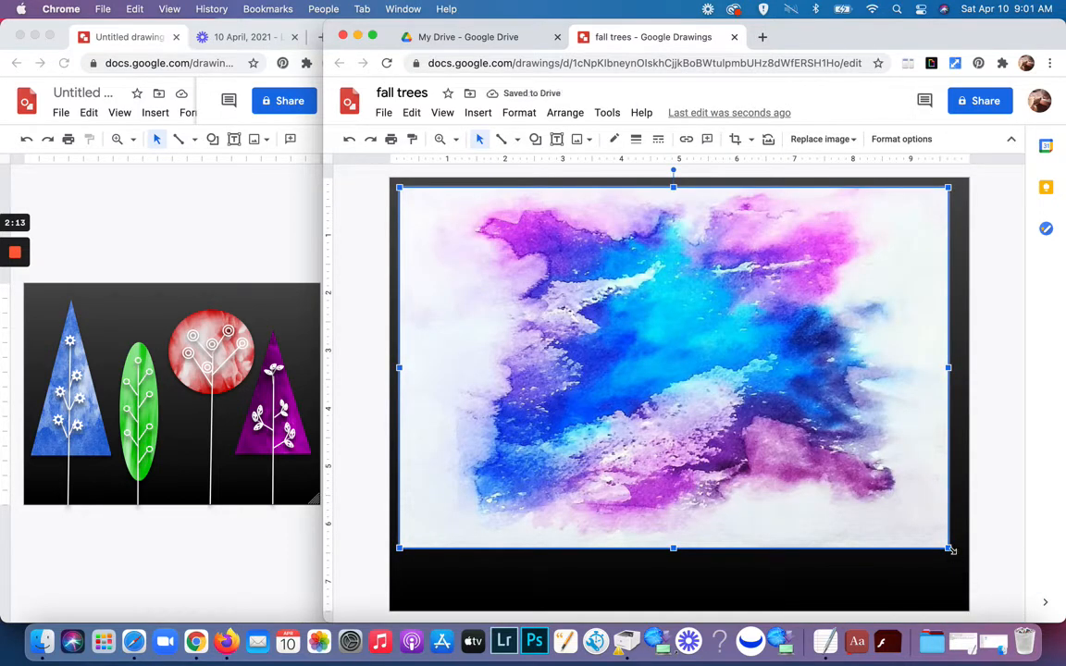
left_click_drag(947, 548, 842, 477)
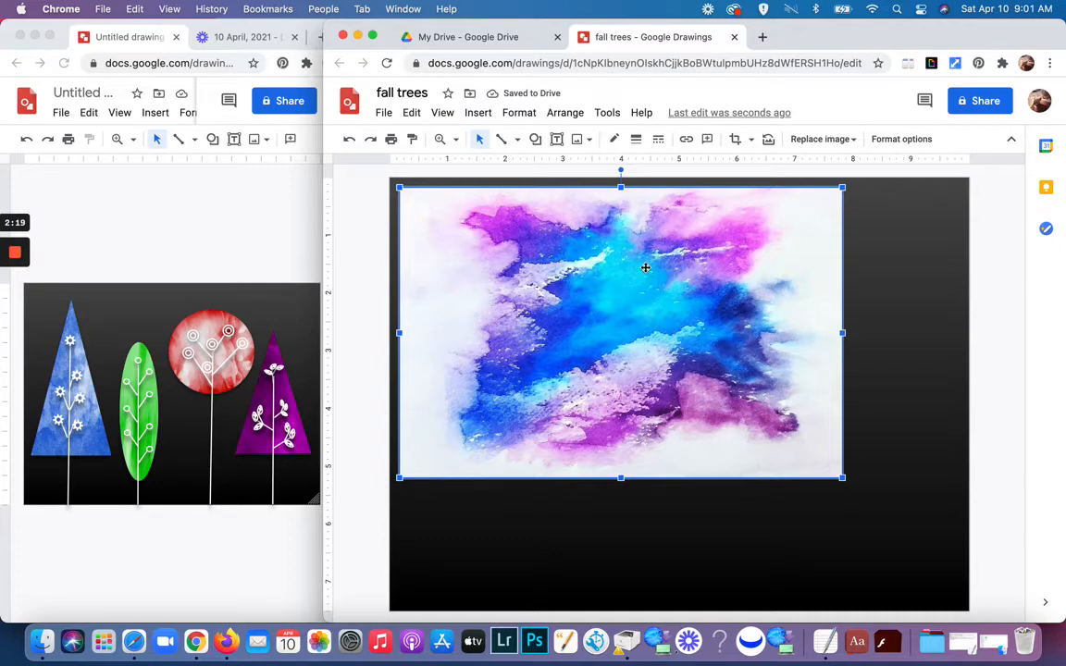
right_click(582, 239)
right_click(646, 268)
left_click(600, 303)
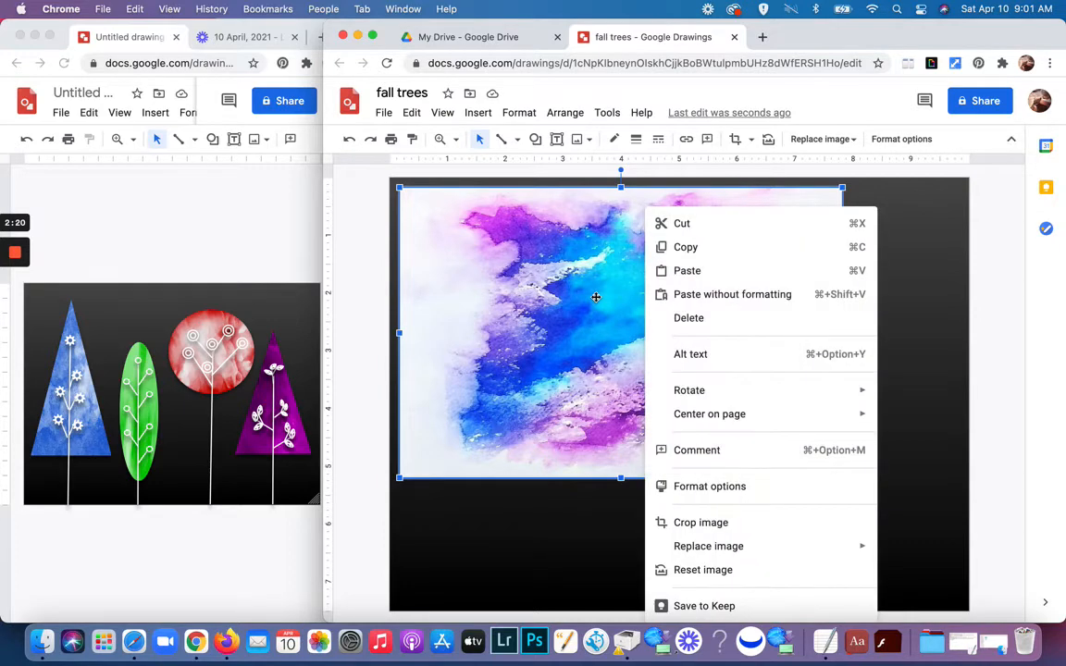
left_click(596, 297)
right_click(596, 297)
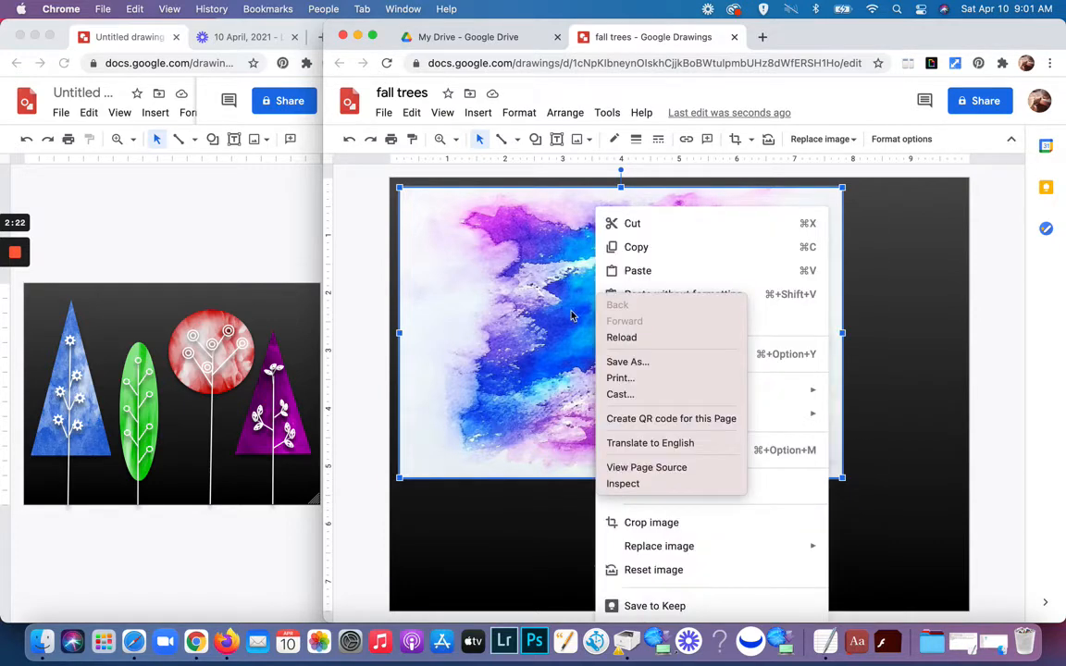
left_click(565, 320)
left_click(560, 322)
right_click(560, 326)
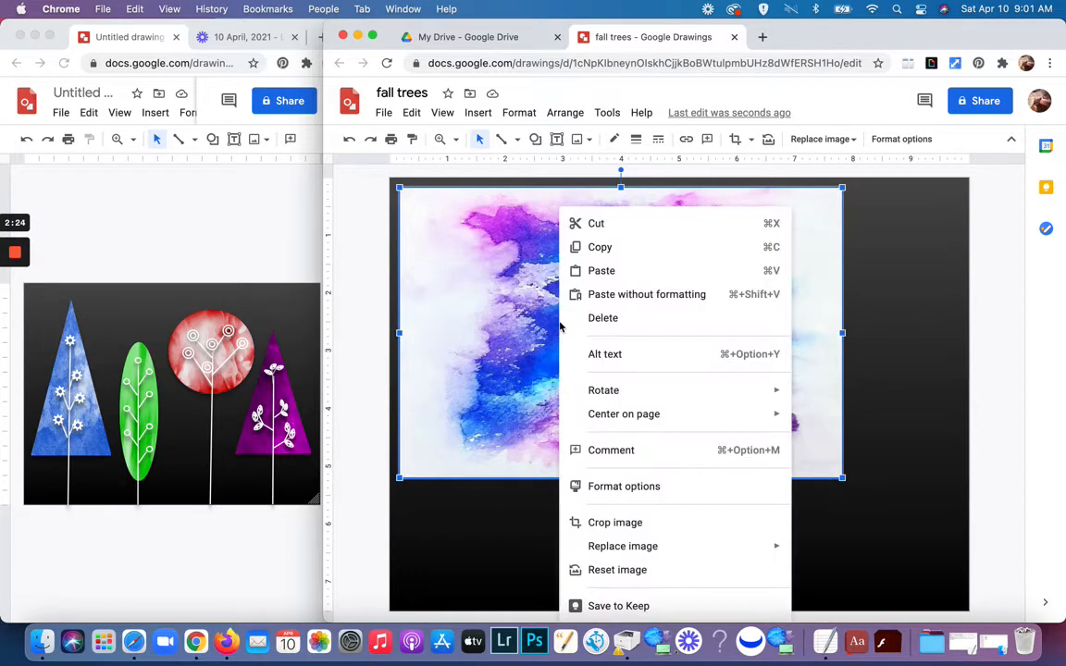
right_click(560, 326)
left_click(560, 325)
left_click(543, 341)
Crop the watercolor image to its upper central coloured area and move it to the upper-left corner of the canvas.
double_click(543, 341)
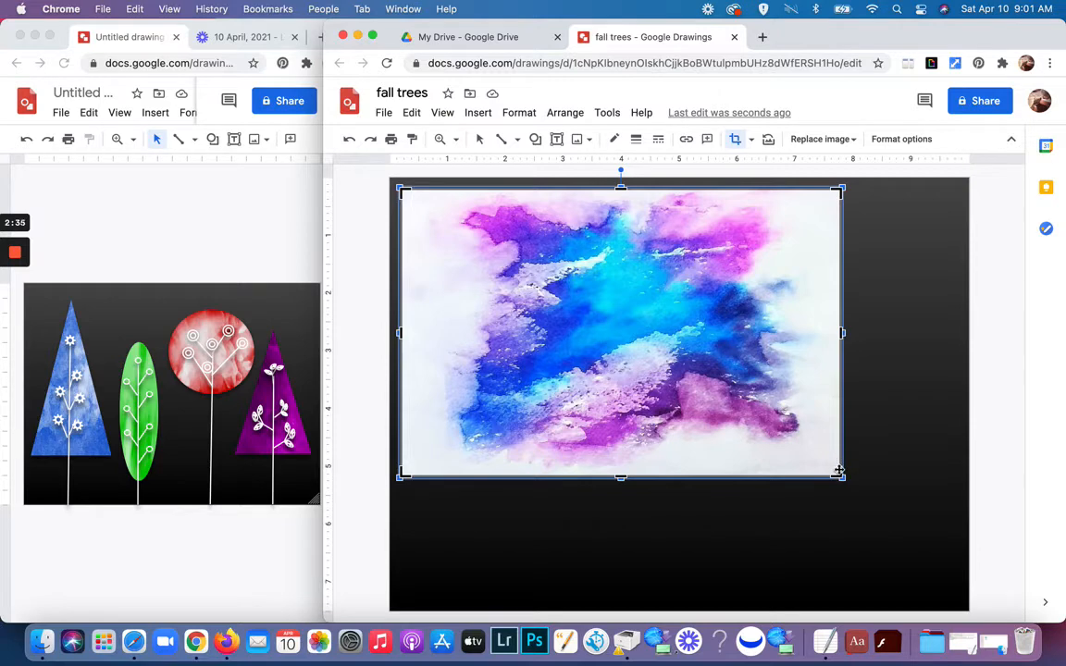
left_click_drag(839, 473, 738, 392)
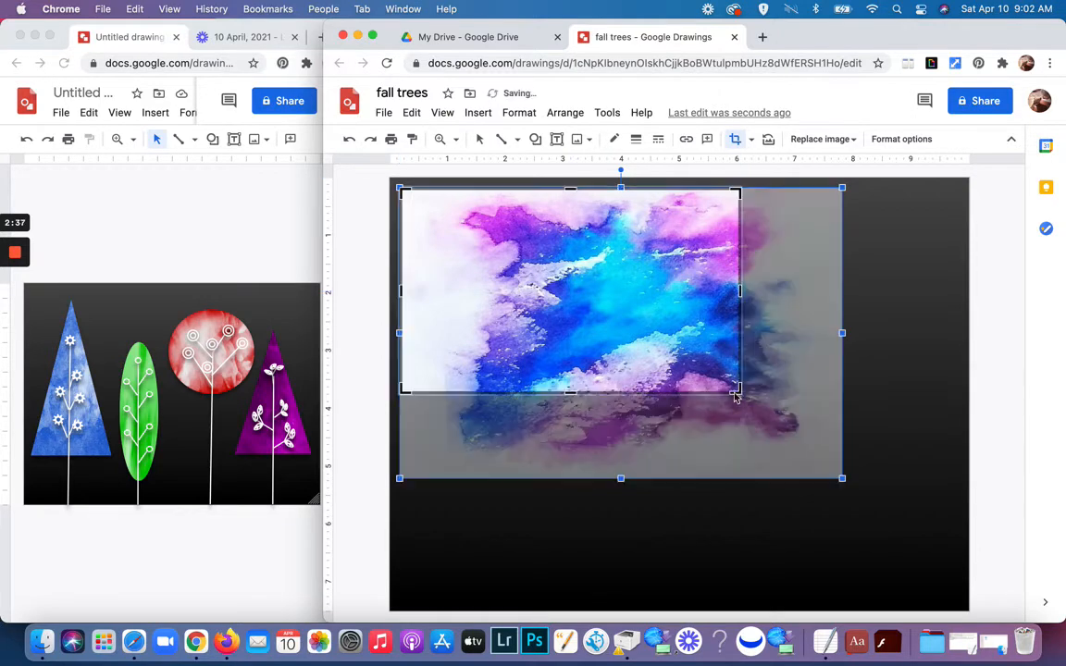
left_click_drag(402, 291, 559, 291)
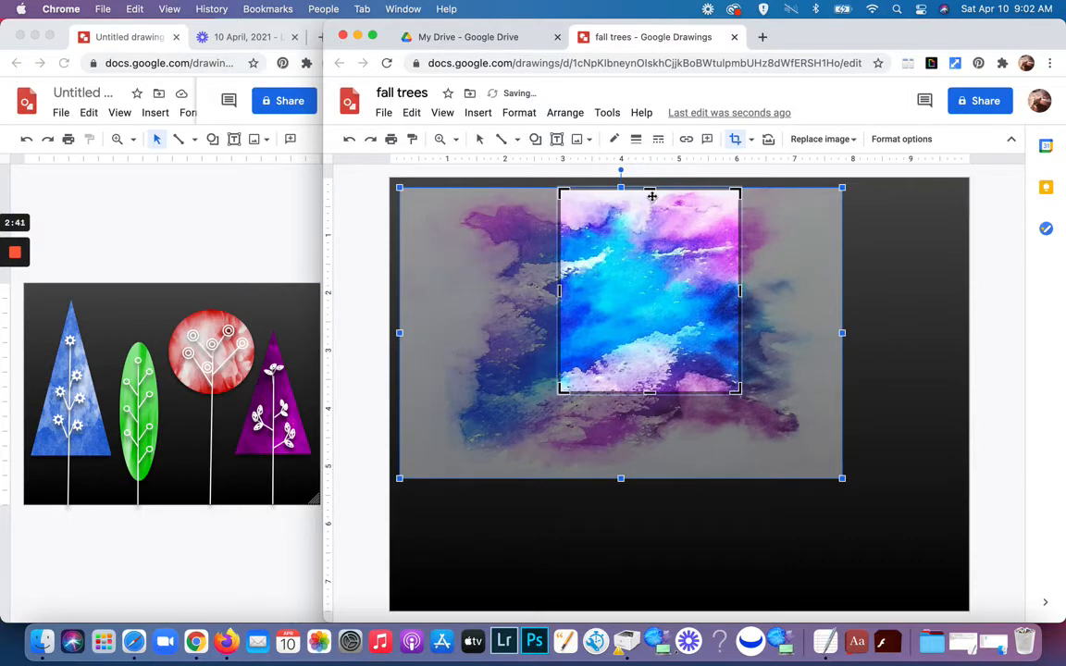
key("Return")
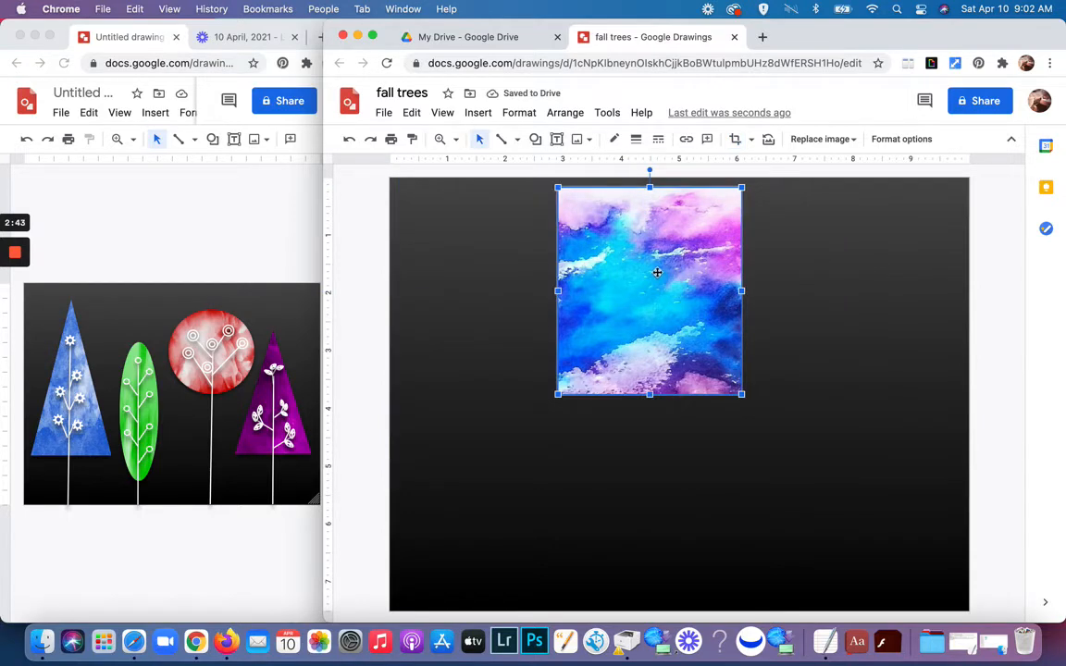
left_click_drag(658, 270, 499, 271)
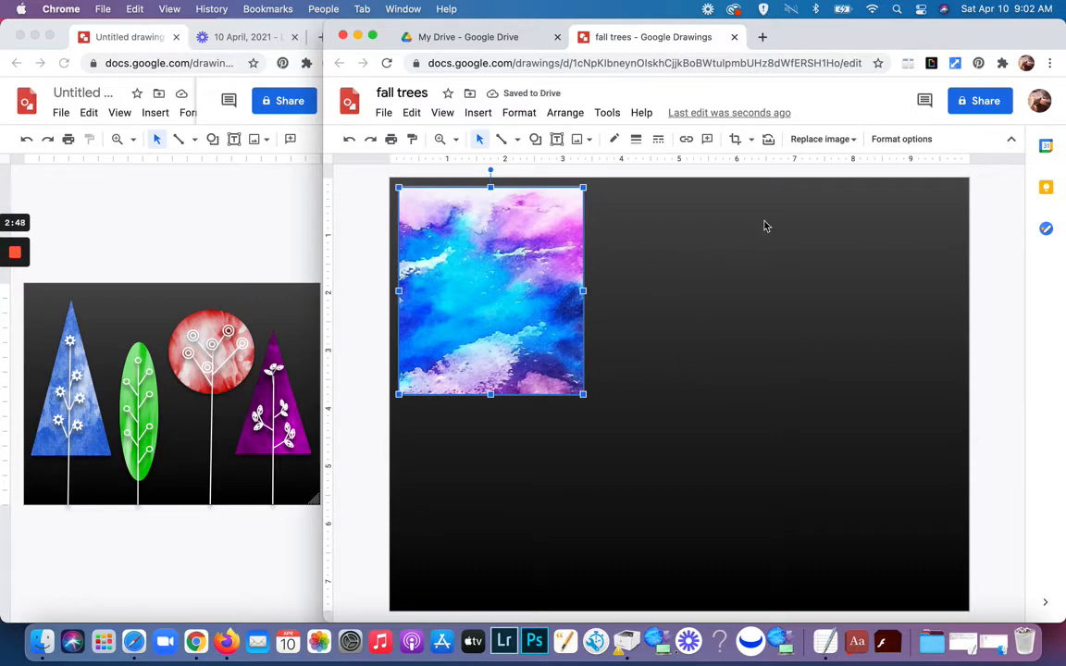
Search the web for images to insert using the query "watercolor painting red".
left_click(480, 112)
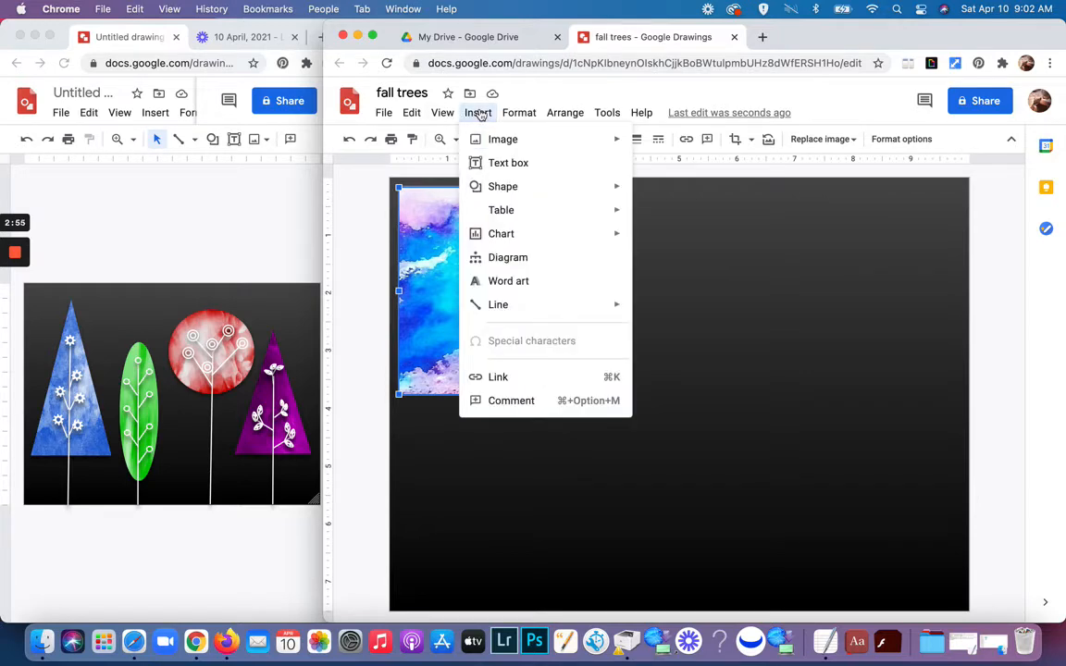
mouse_move(493, 139)
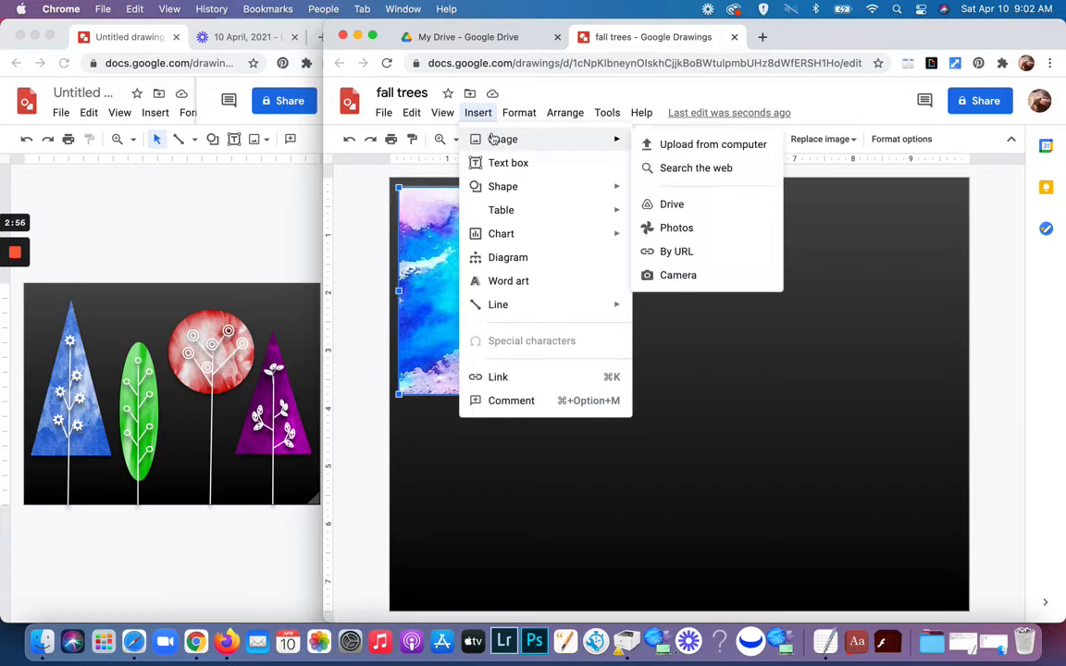
left_click(695, 168)
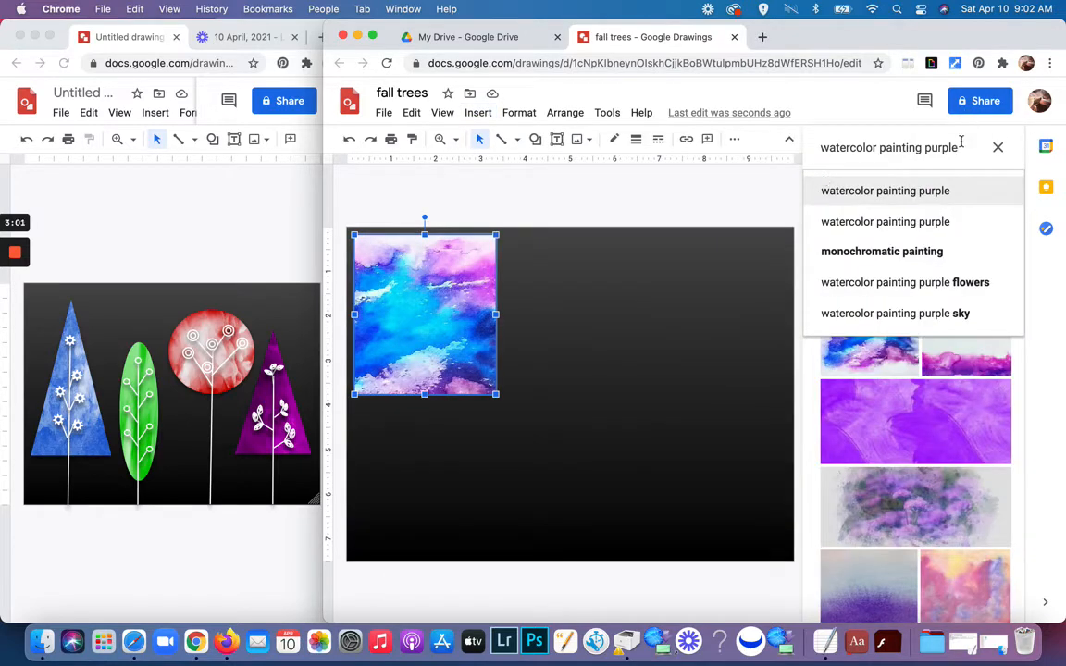
key("BackSpace")
key("BackSpace")
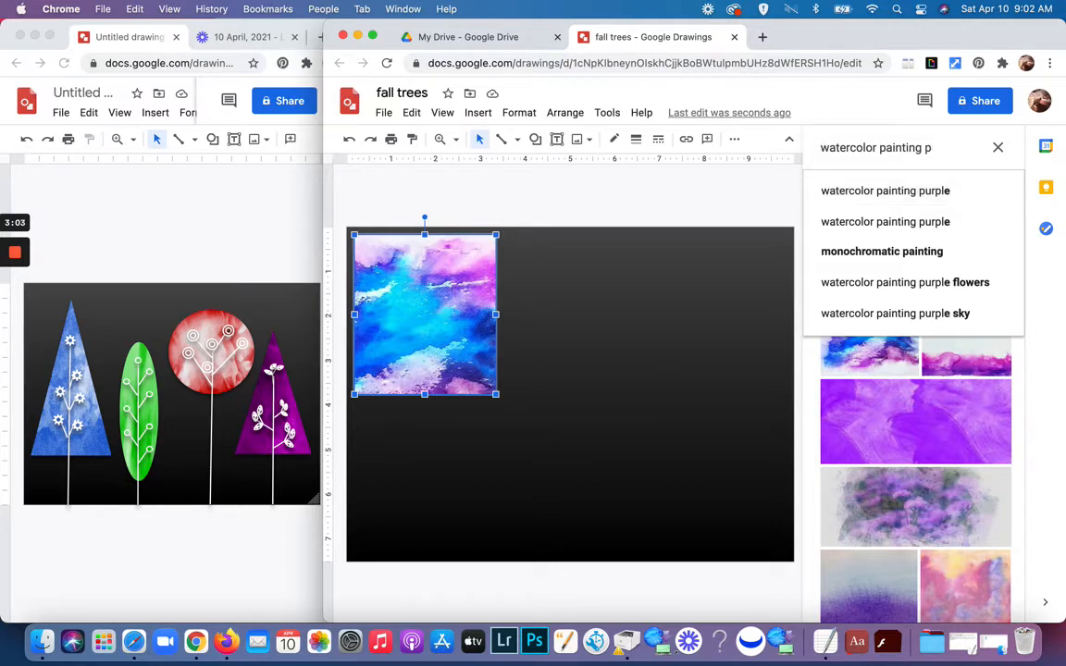
key("BackSpace")
key("BackSpace")
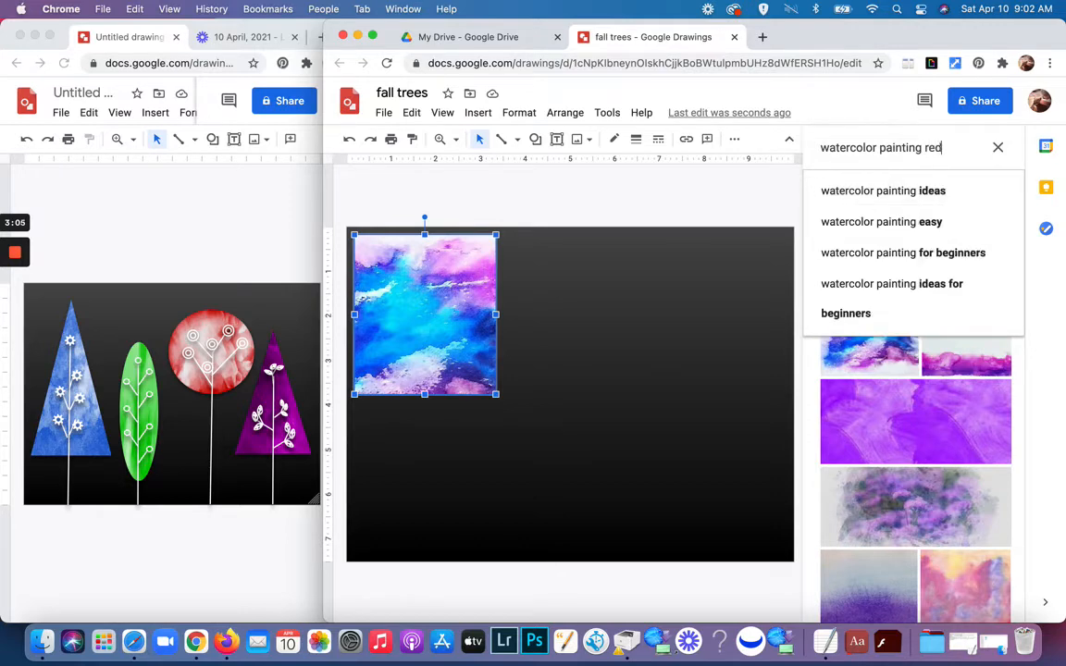
type("red")
key("Return")
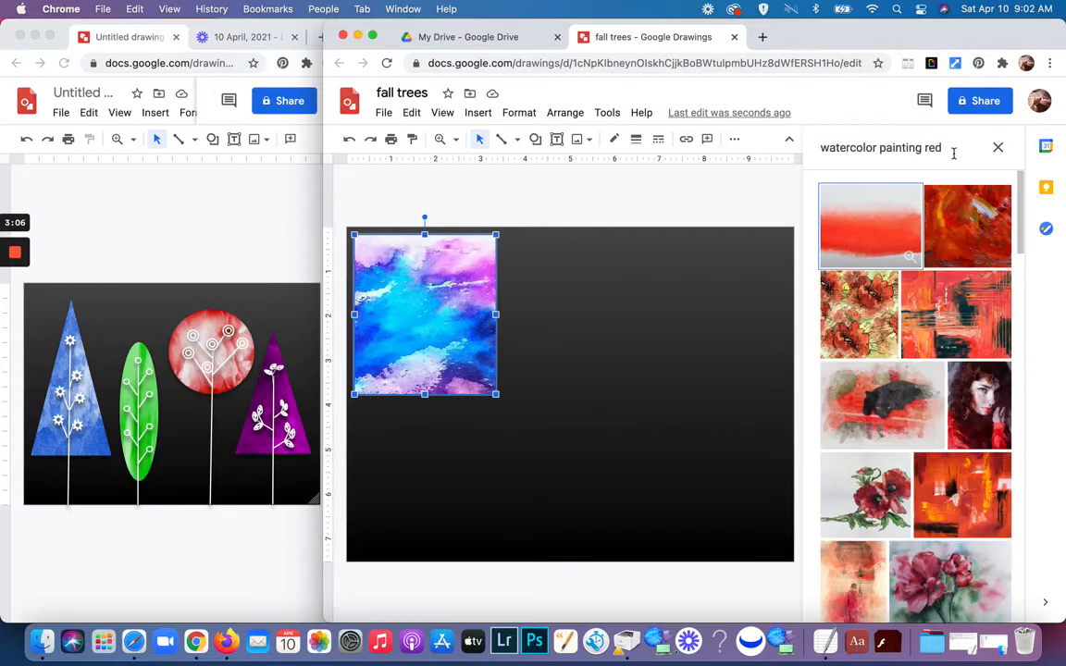
Find the red watercolor image with a dark blue horizontal band in the search results and insert it into the drawing.
scroll(870, 477, "down", 8)
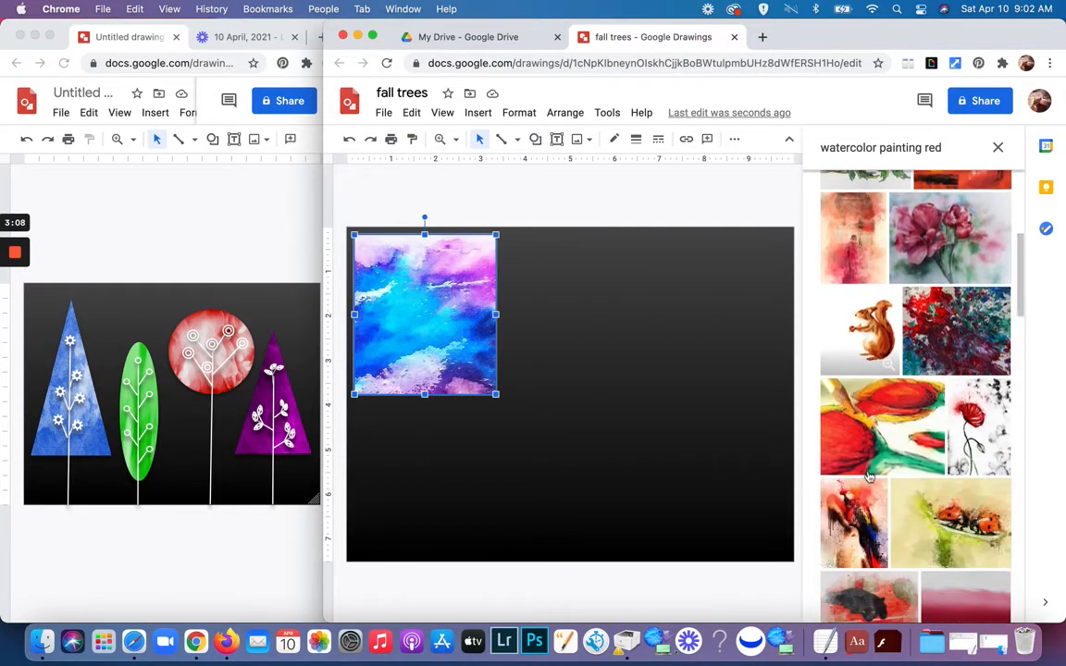
scroll(870, 476, "down", 15)
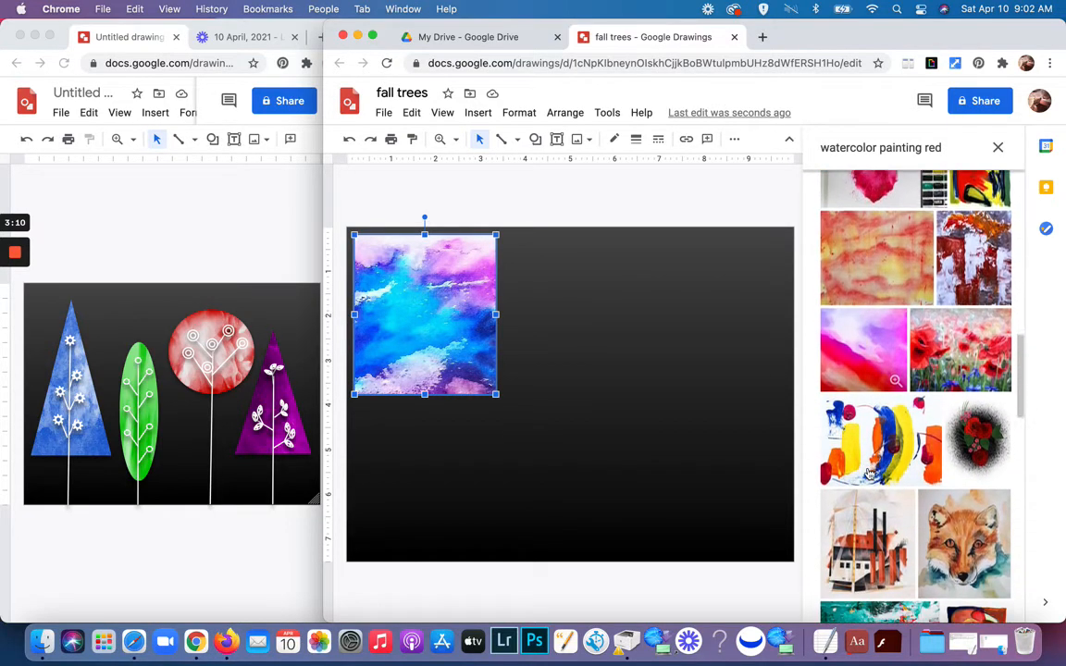
scroll(870, 475, "down", 20)
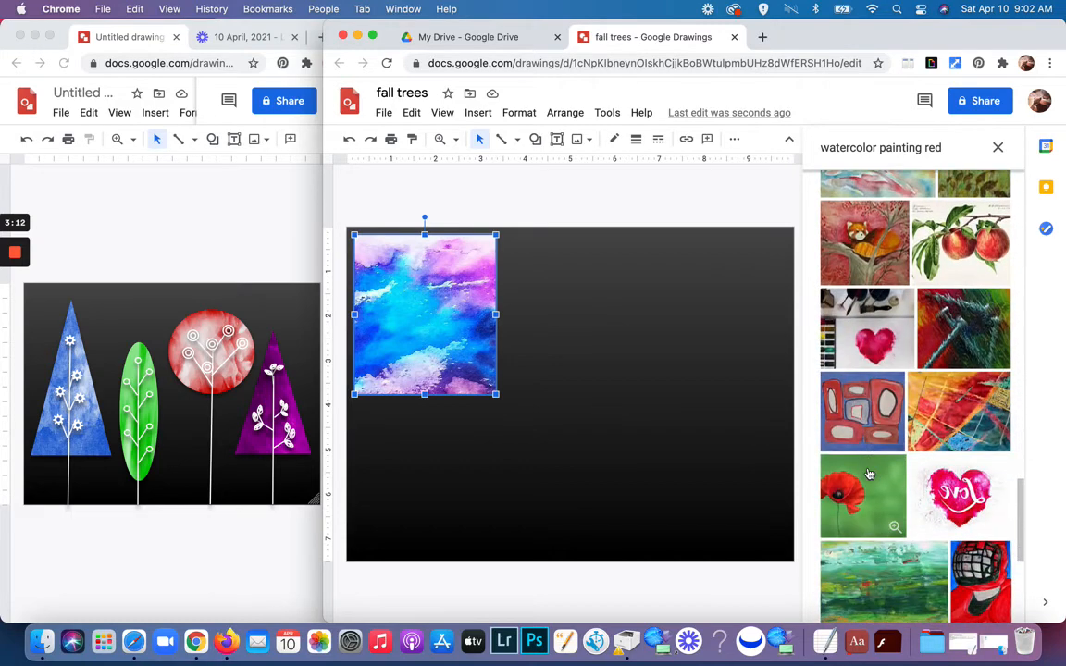
scroll(870, 475, "down", 20)
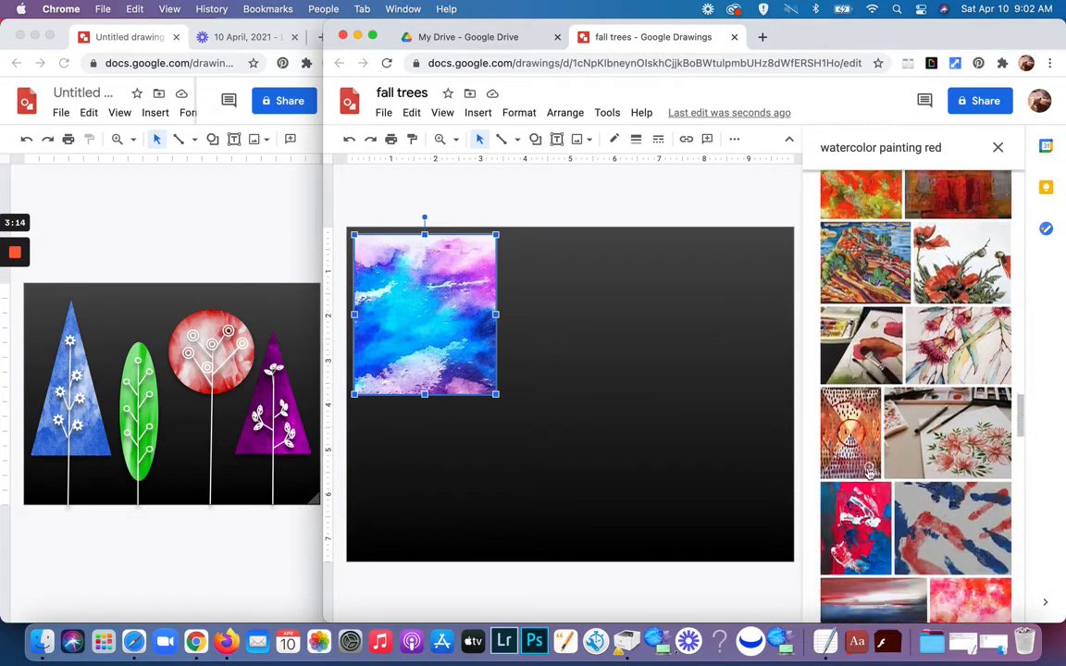
scroll(870, 474, "down", 5)
scroll(870, 474, "down", 15)
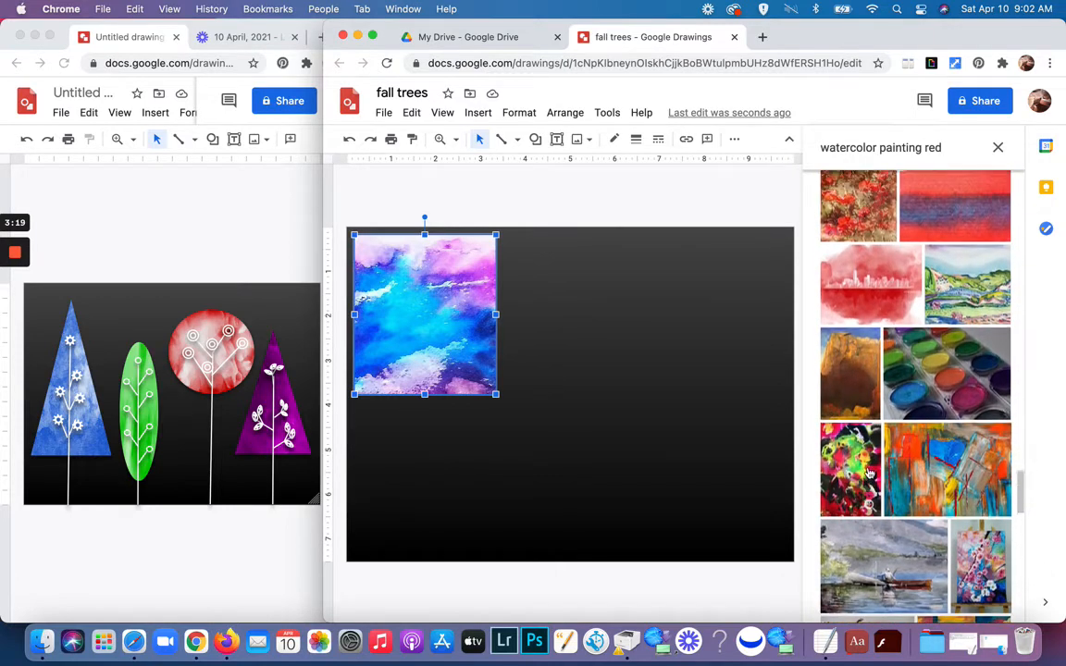
scroll(933, 342, "up", 2)
left_click(947, 225)
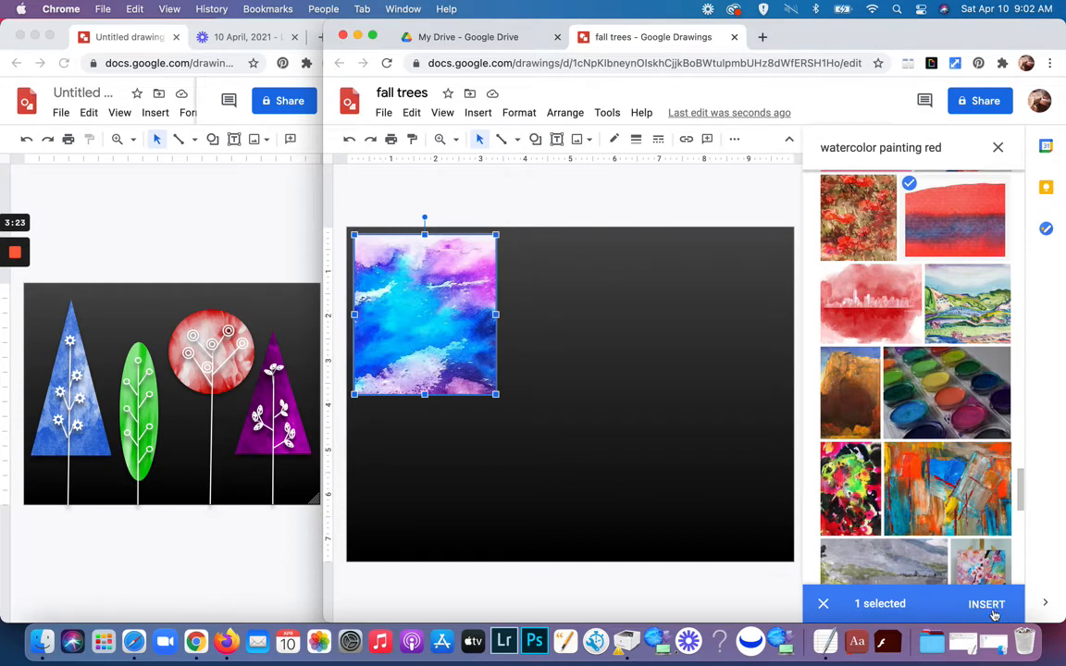
left_click(987, 604)
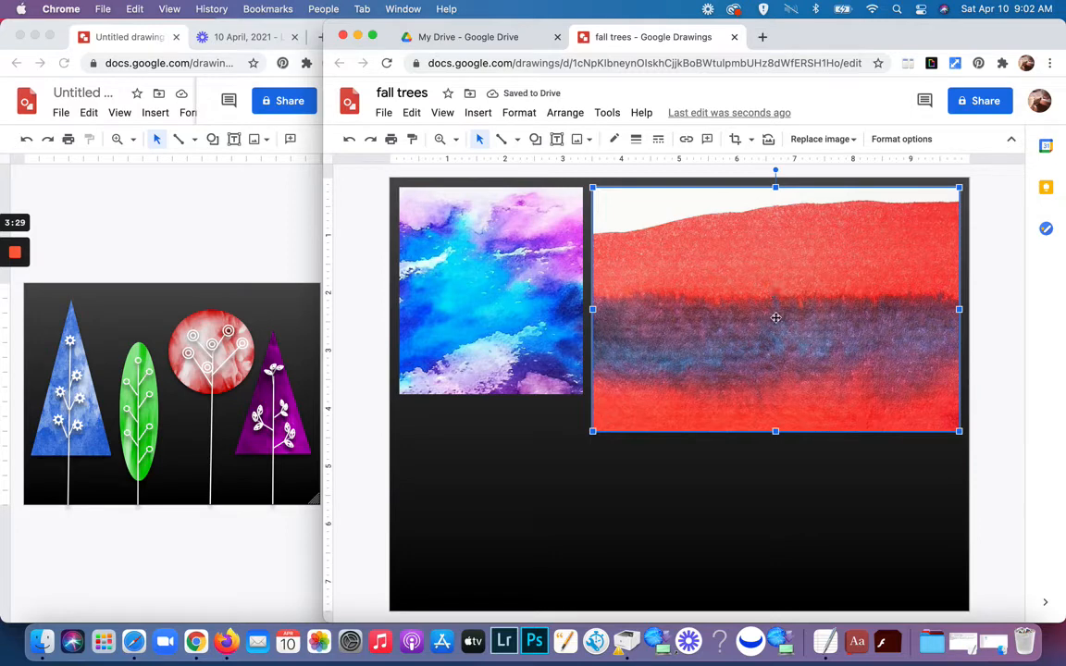
Crop the red watercolor image to a roughly square area, trimming most of the white strip above and the sides.
double_click(776, 290)
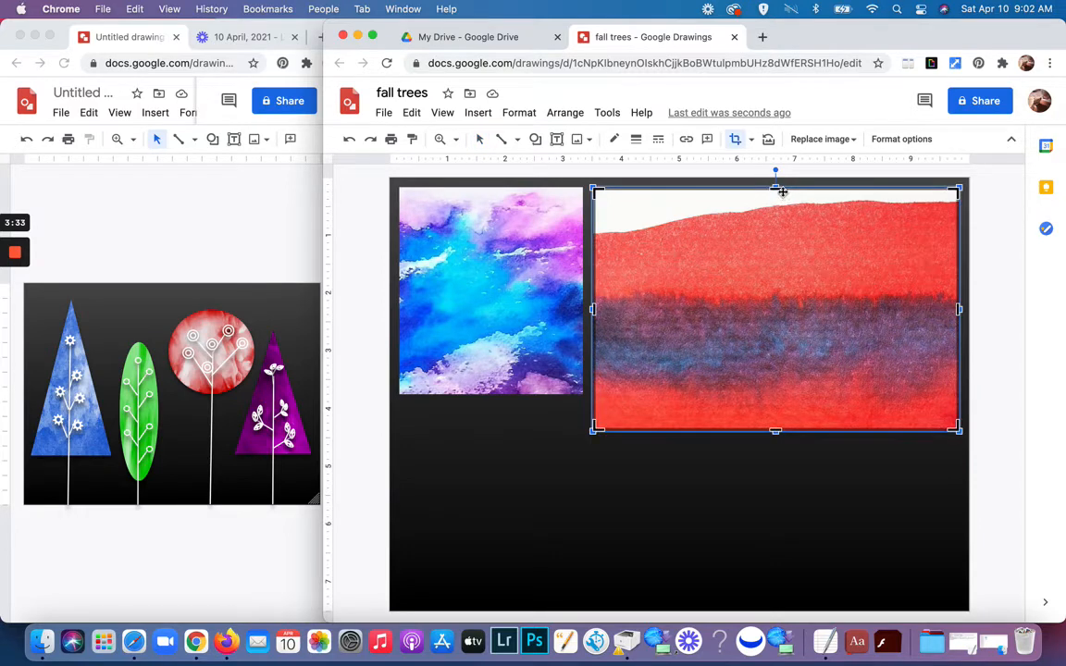
left_click_drag(777, 190, 777, 204)
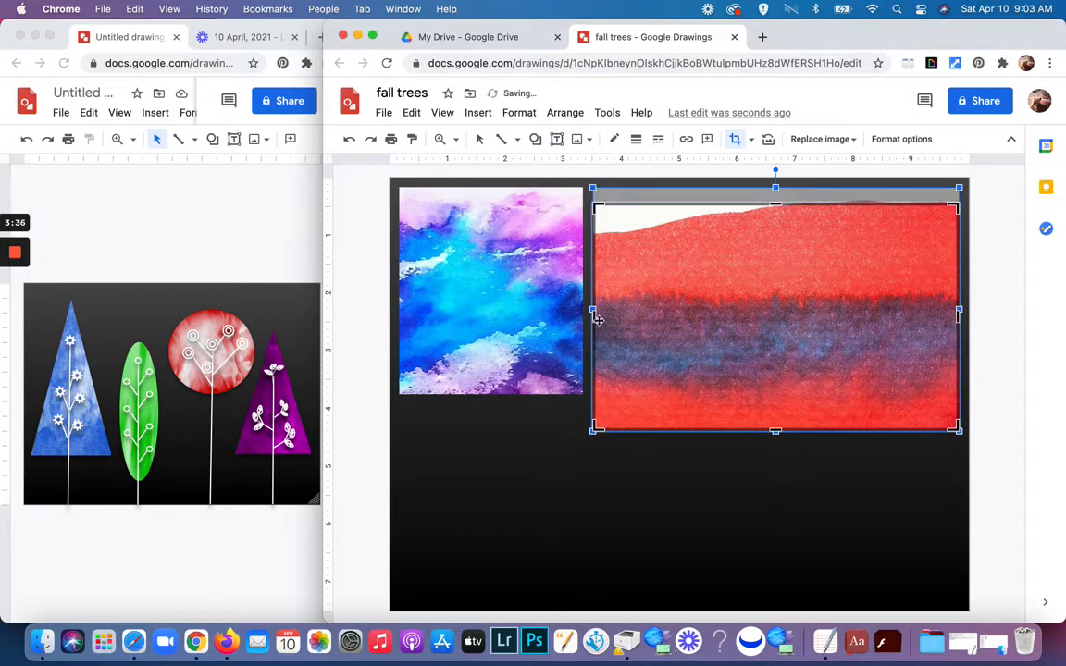
left_click_drag(596, 318, 662, 316)
left_click(752, 549)
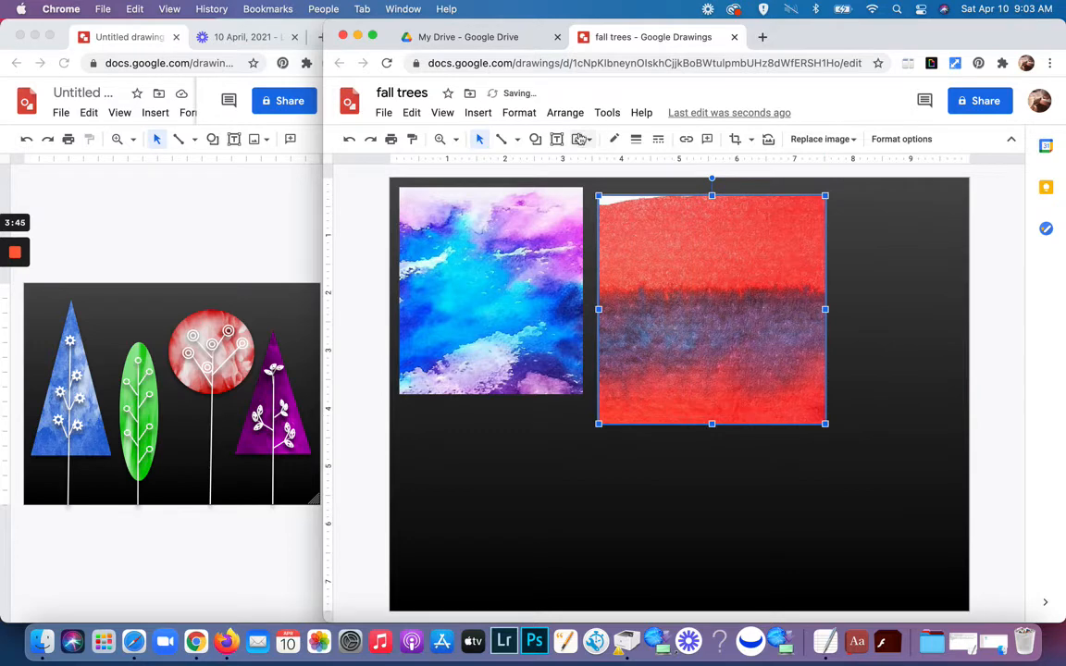
Search the web for images to insert using the query "watercolor painting green".
left_click(476, 112)
mouse_move(500, 139)
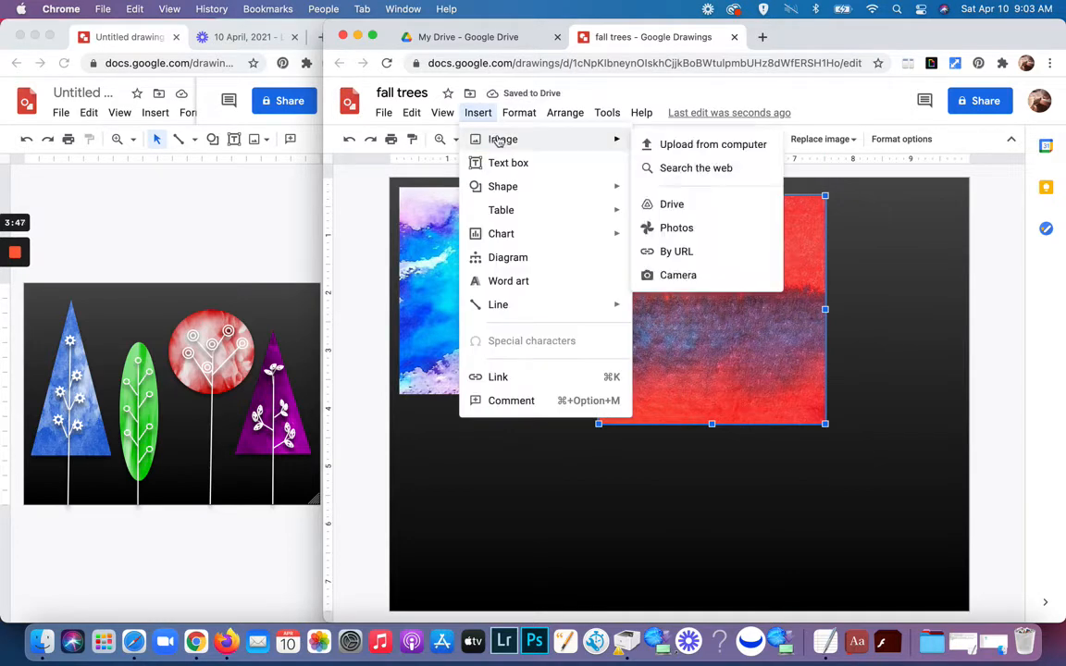
left_click(699, 167)
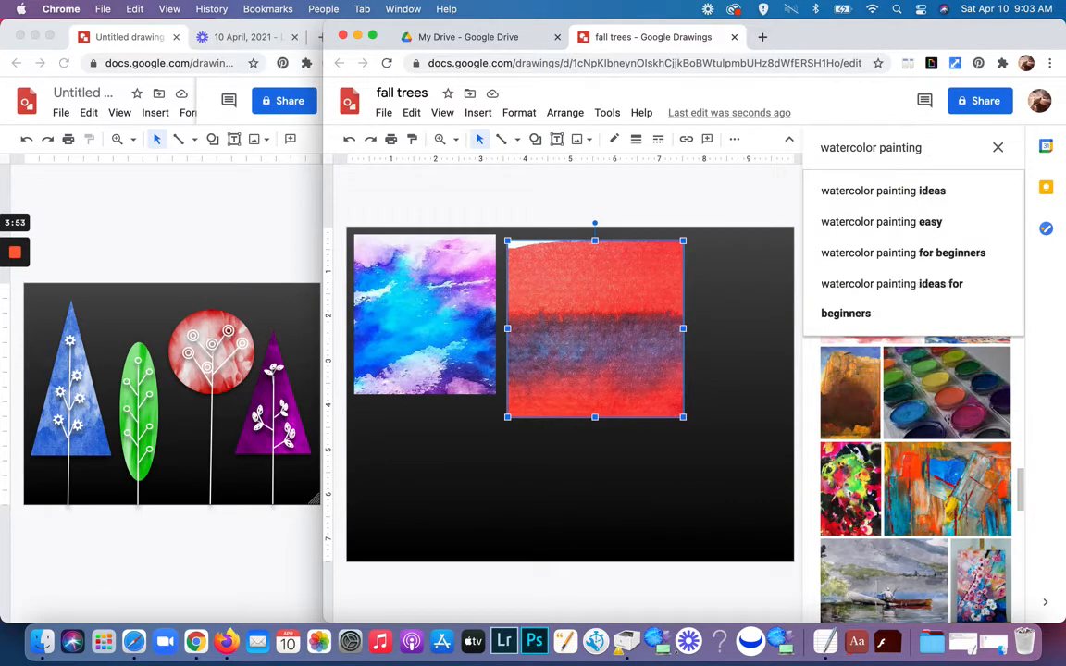
type("green")
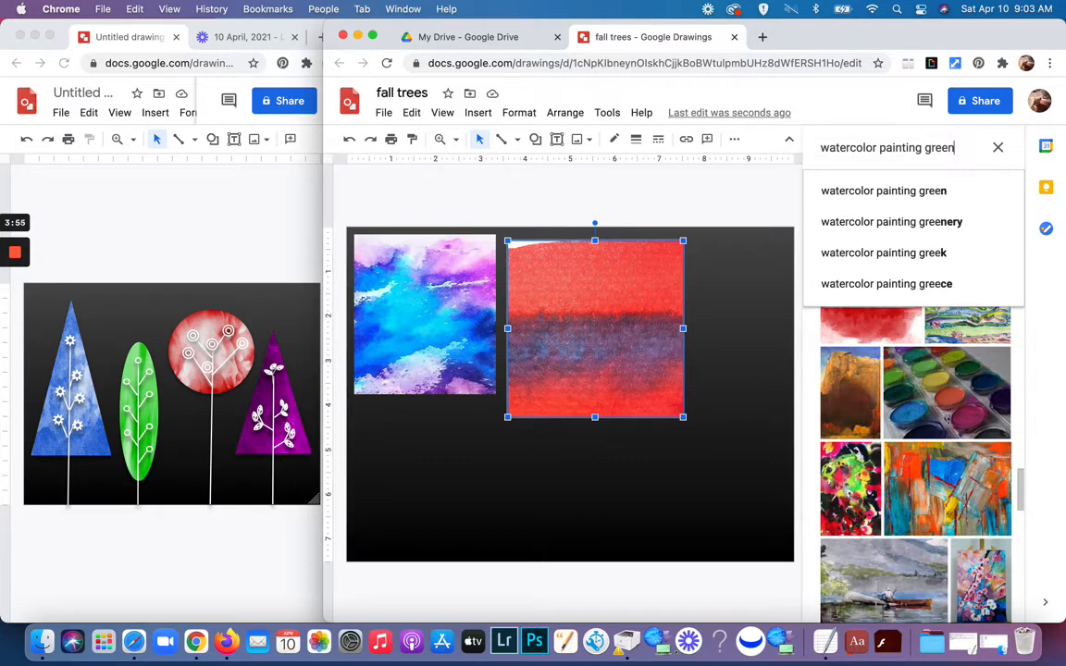
key("Return")
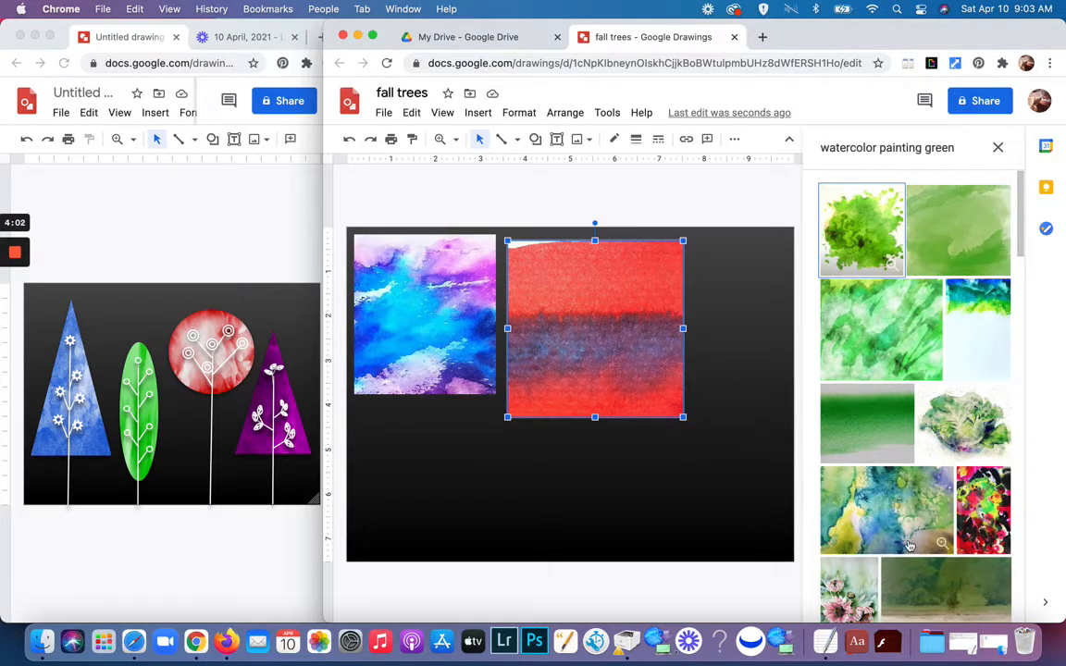
Find the teal and green watercolor wash on a white background in the search results and insert it into the drawing.
scroll(910, 546, "down", 2)
scroll(910, 546, "down", 8)
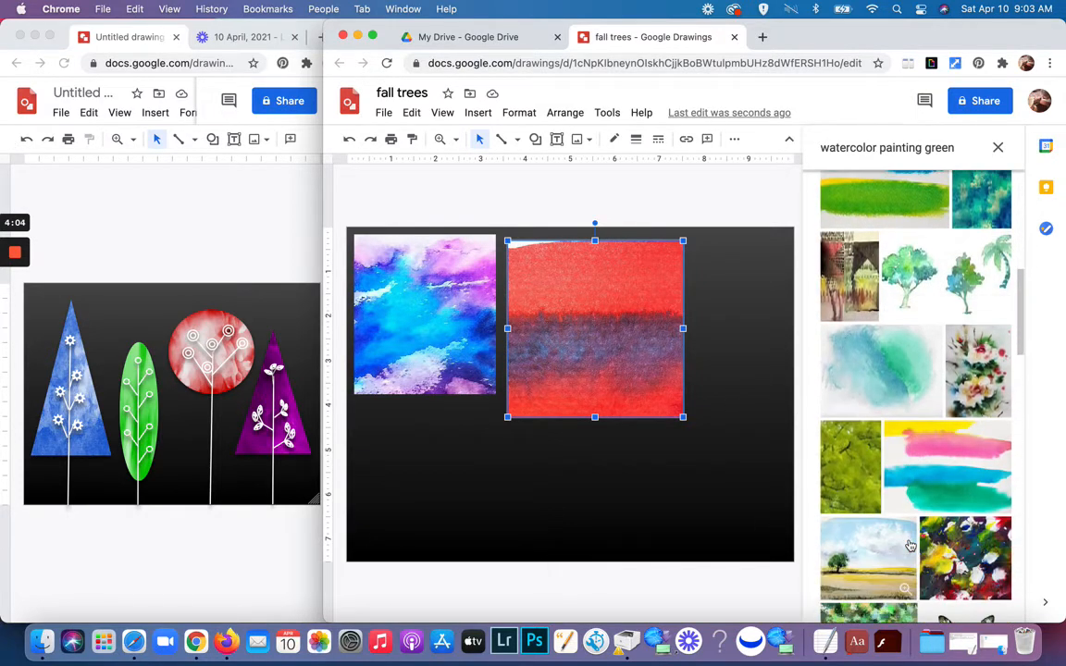
scroll(907, 545, "up", 2)
scroll(906, 463, "down", 4)
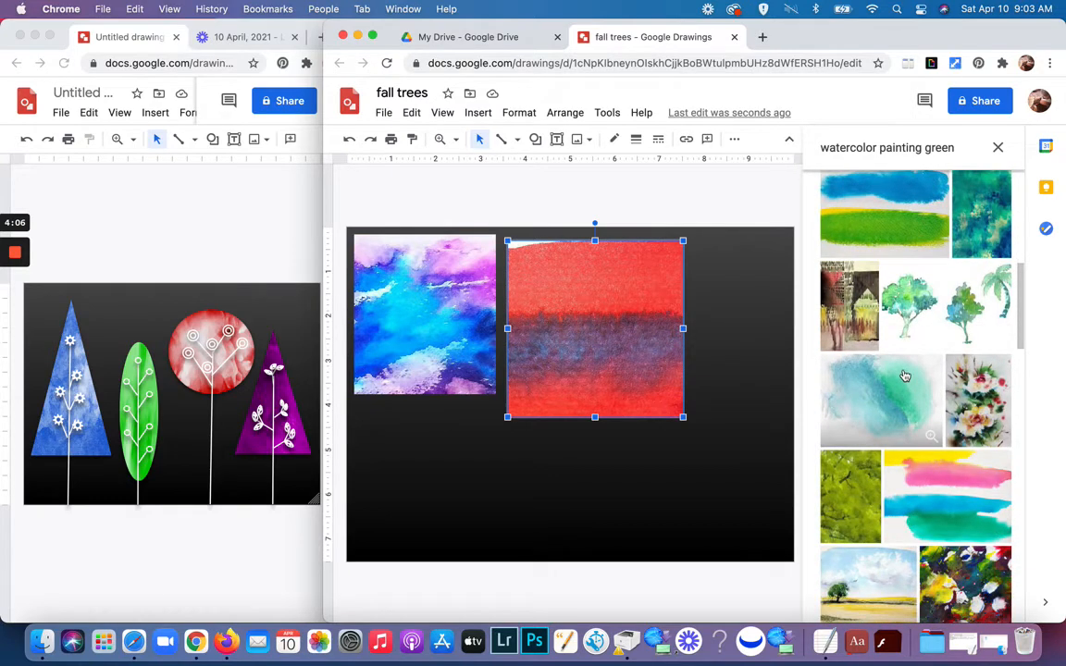
left_click(905, 376)
left_click(985, 604)
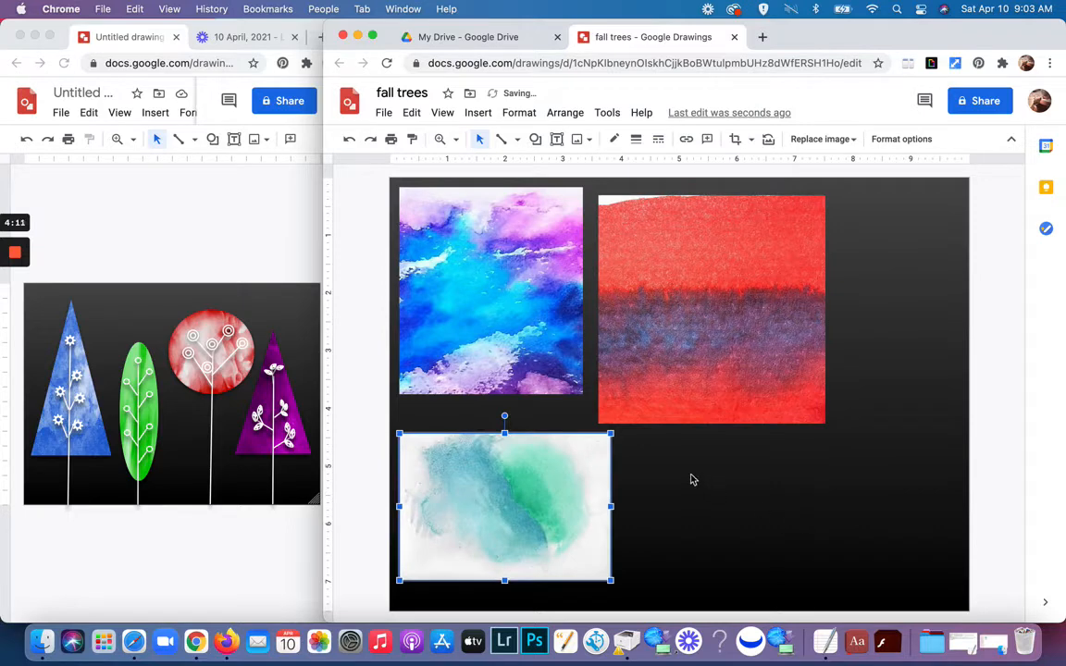
Crop the white margins off the green watercolor image's sides and lower edge, and move it to the canvas's left edge below the blue-purple image.
double_click(495, 507)
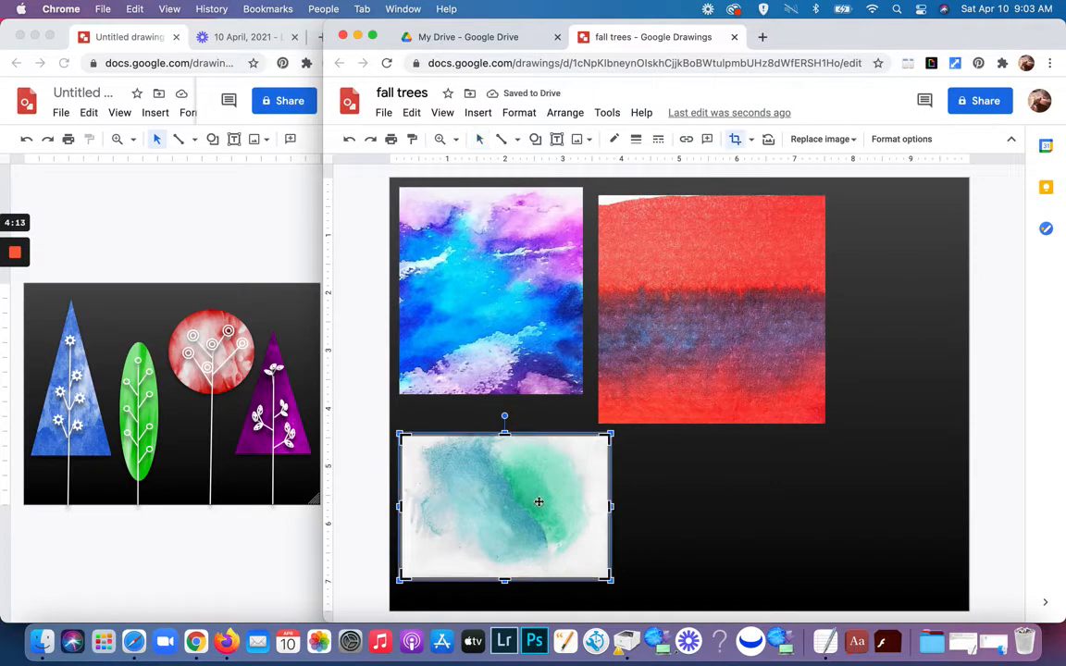
left_click_drag(610, 507, 592, 508)
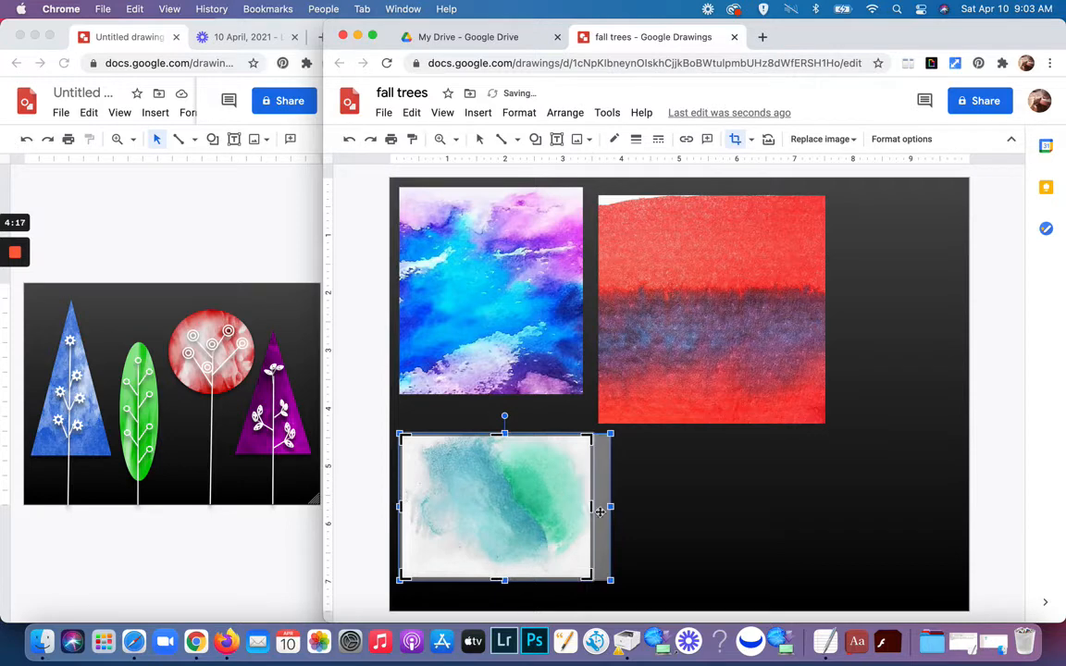
left_click_drag(611, 507, 563, 514)
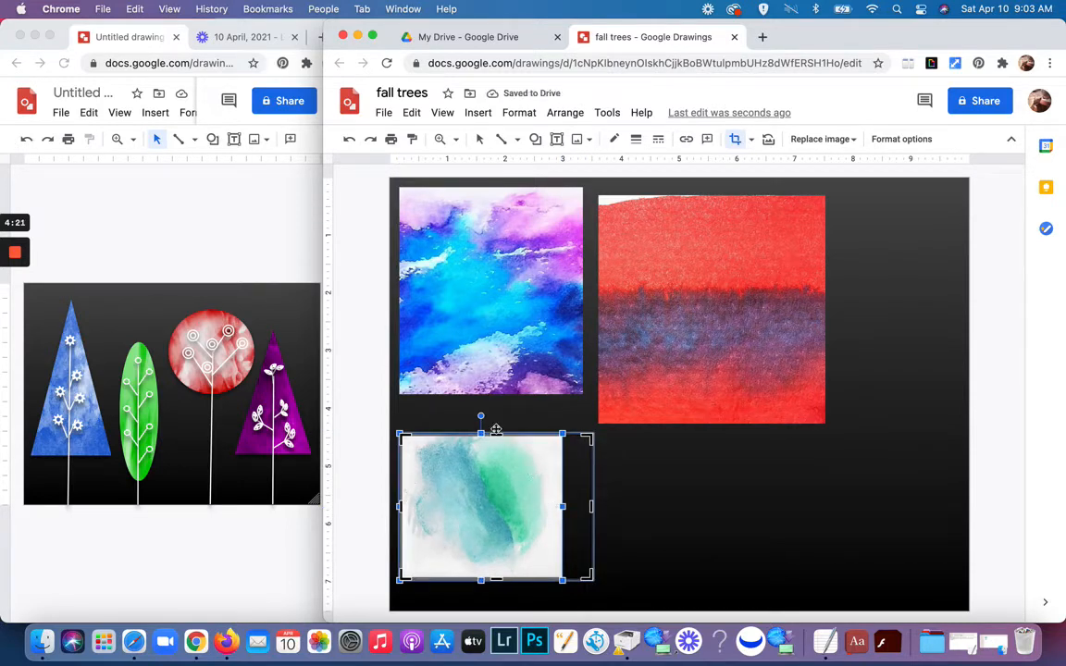
left_click(349, 140)
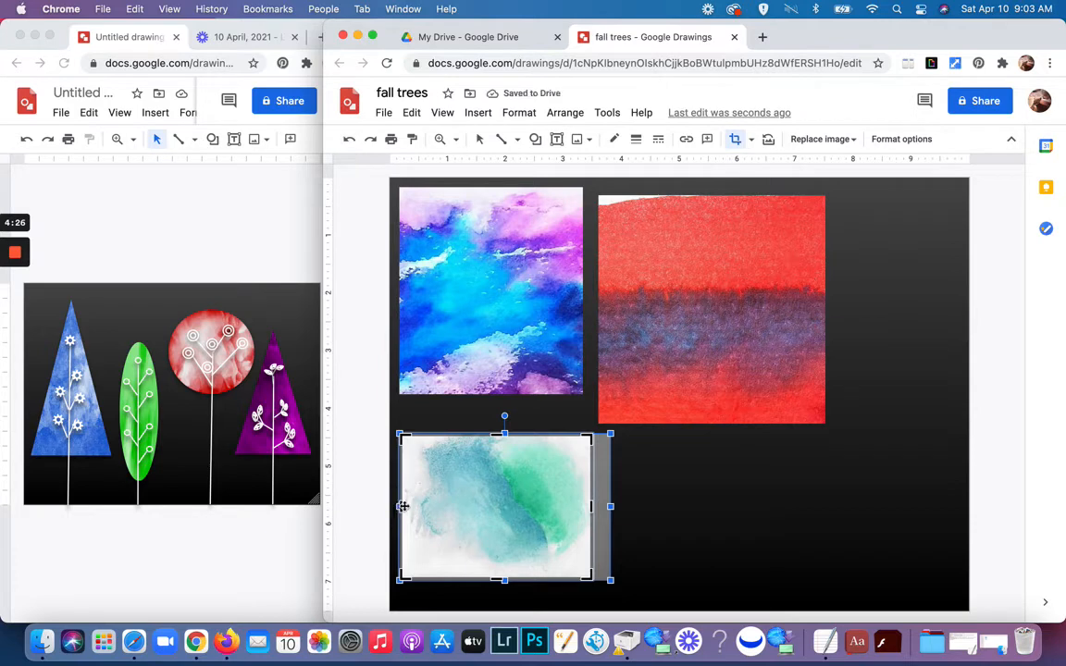
left_click_drag(401, 506, 425, 507)
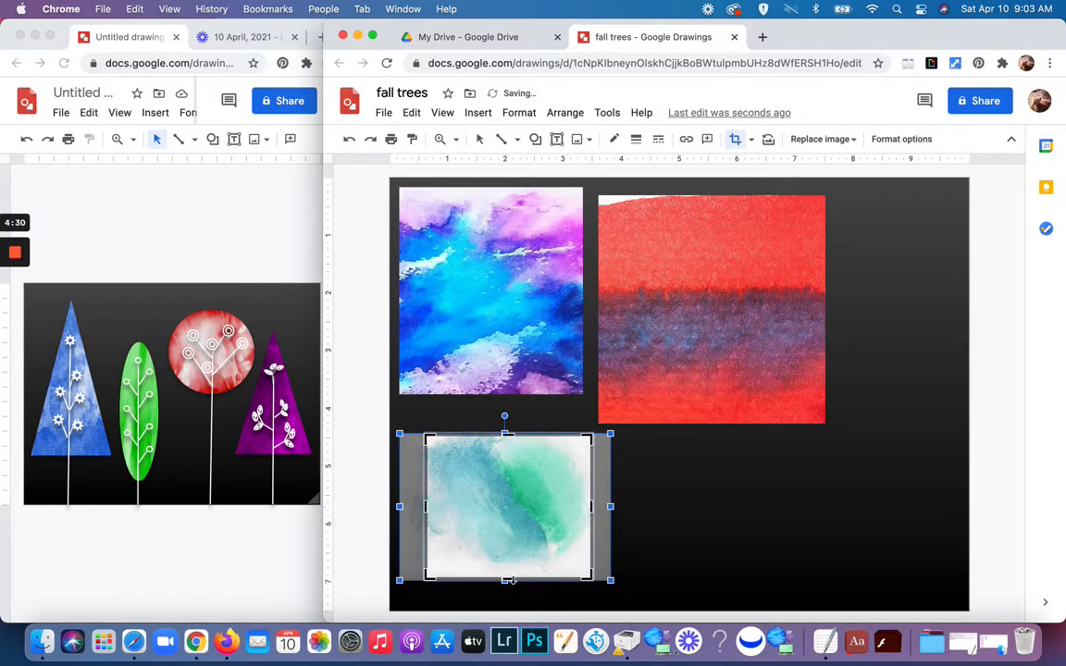
left_click_drag(508, 582, 509, 566)
left_click(630, 490)
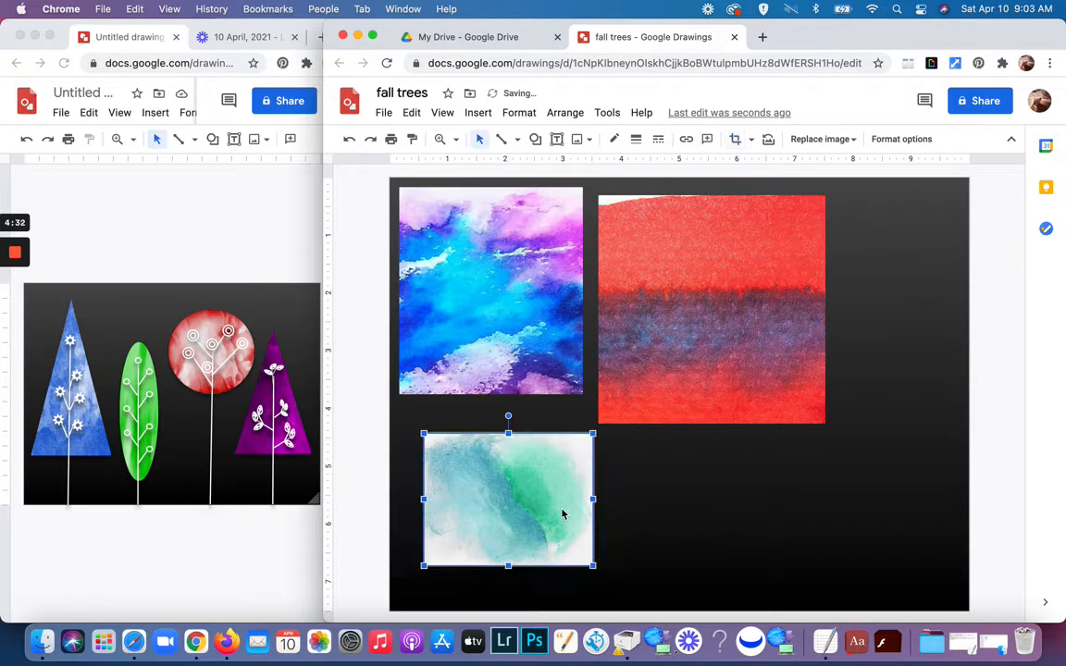
left_click_drag(533, 503, 499, 493)
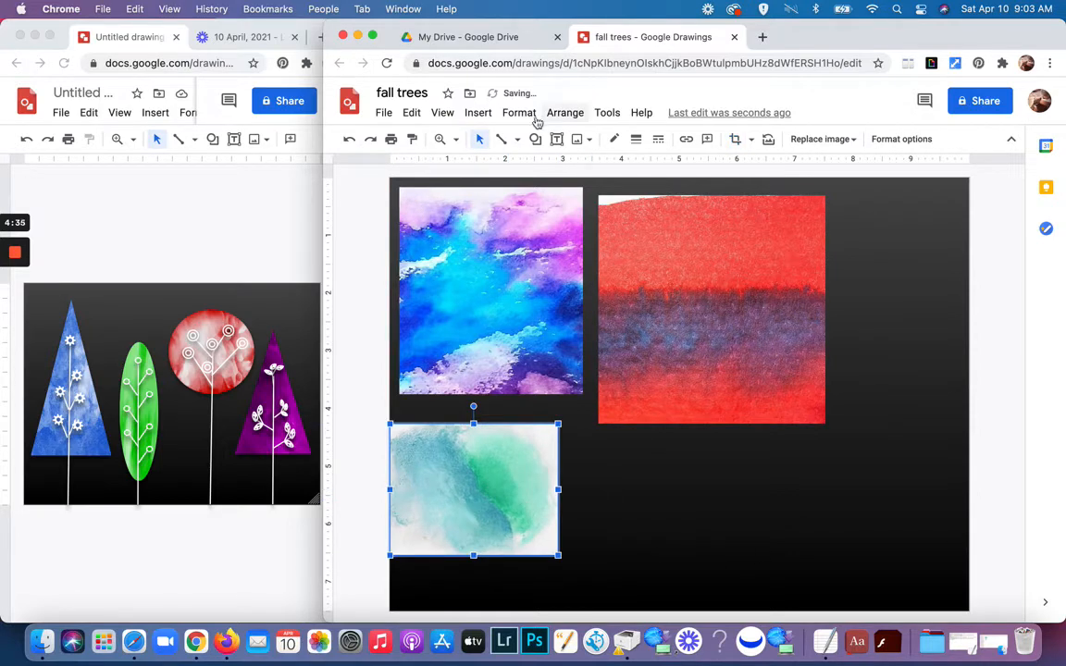
Search the web for images to insert using the query "watercolor painting blue".
left_click(477, 112)
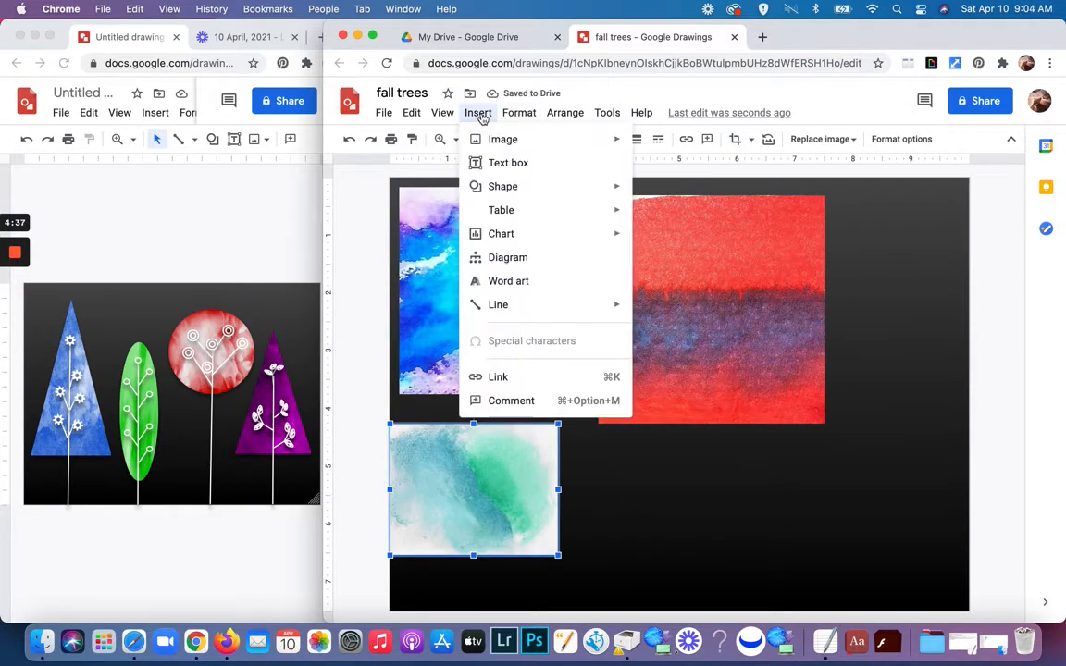
mouse_move(490, 139)
left_click(680, 171)
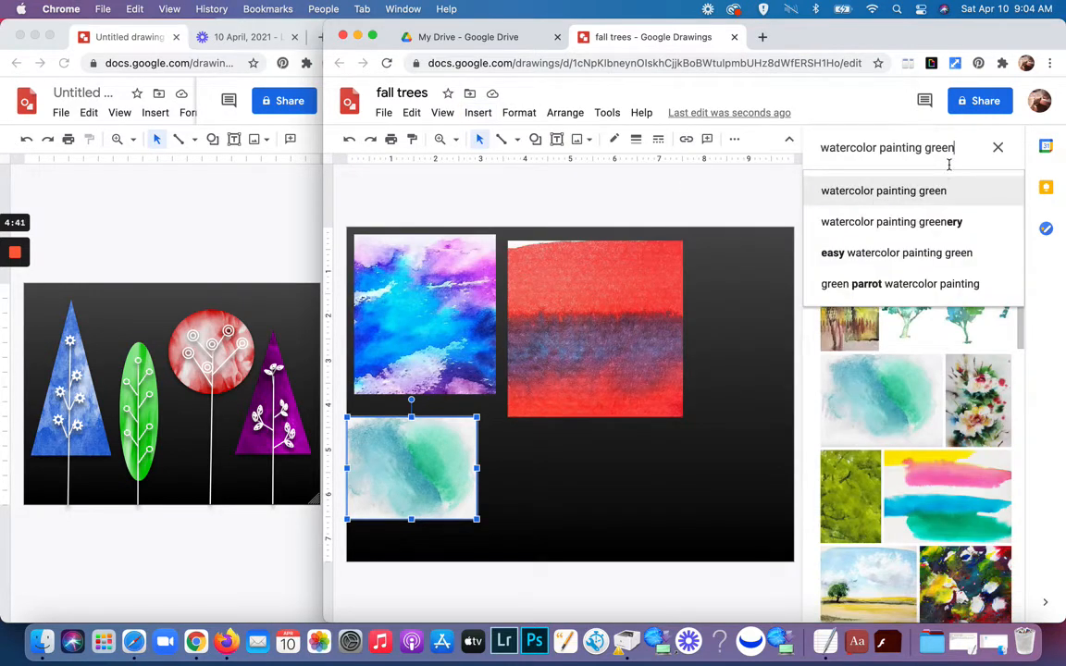
key("BackSpace")
key("BackSpace")
key("BackSpace")
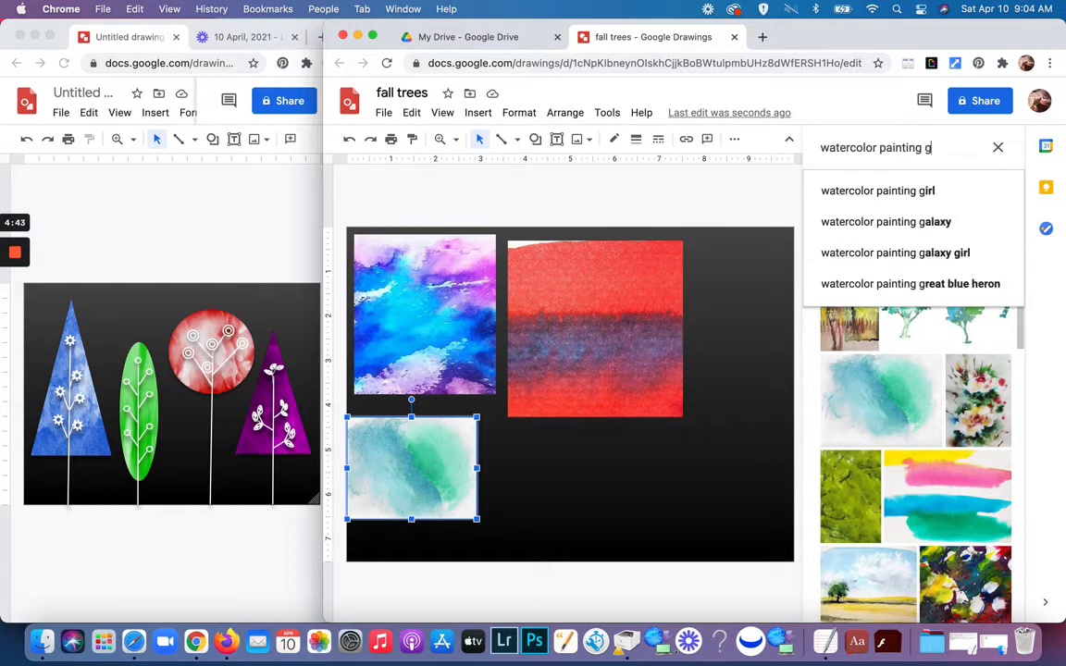
type("blue")
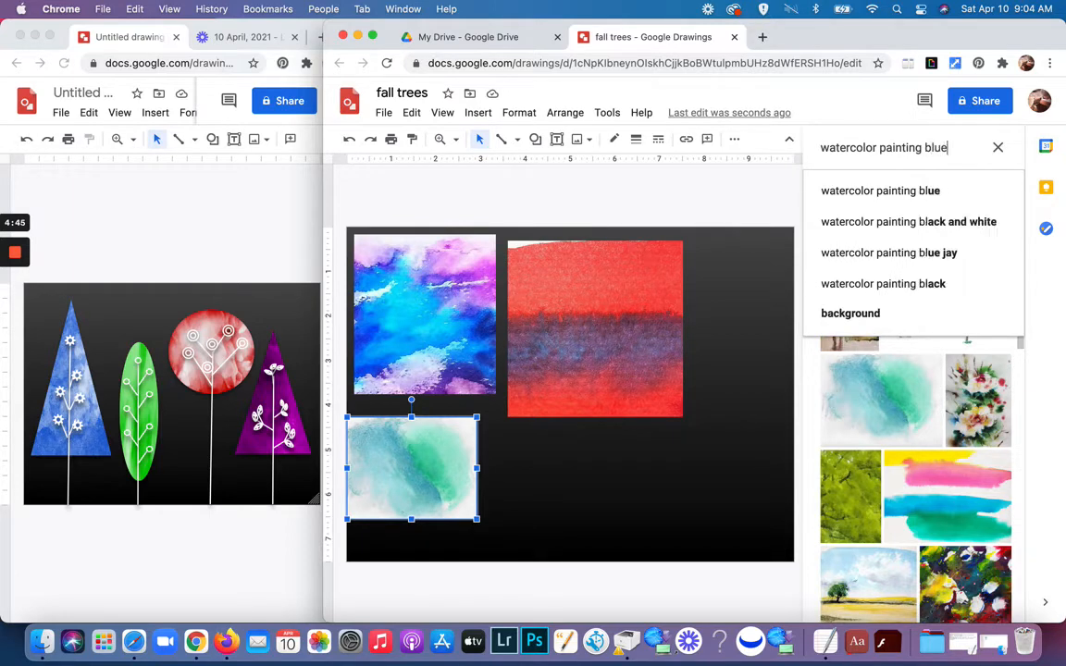
key("Return")
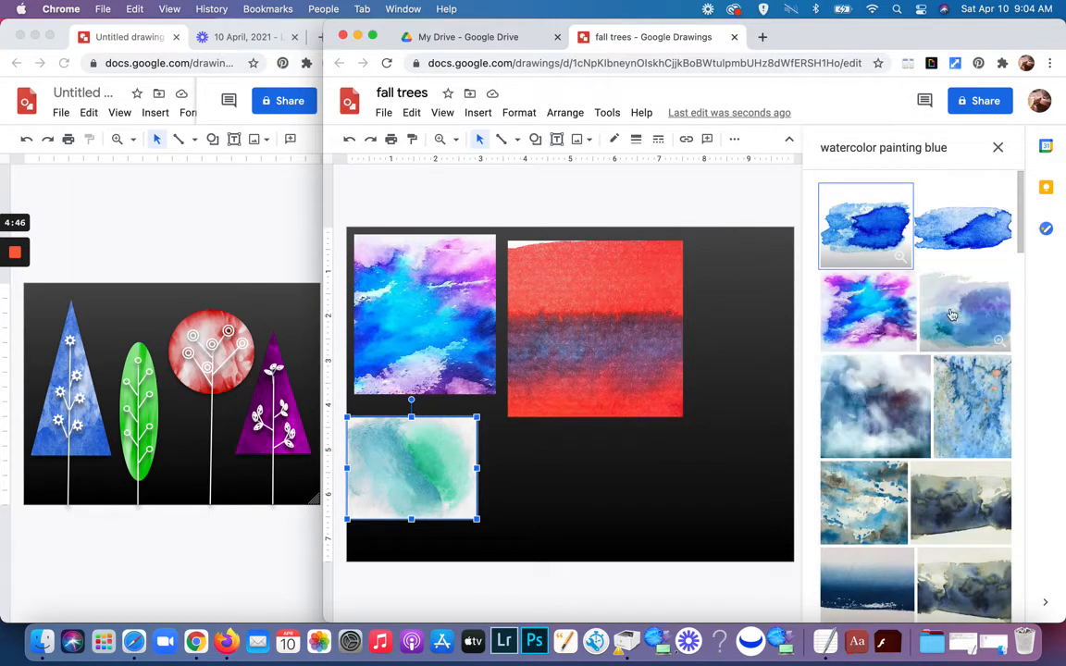
Insert the ragged-edged blue and purple watercolor splash from the search results and move it below the red image, toward the canvas's lower right.
scroll(919, 338, "down", 3)
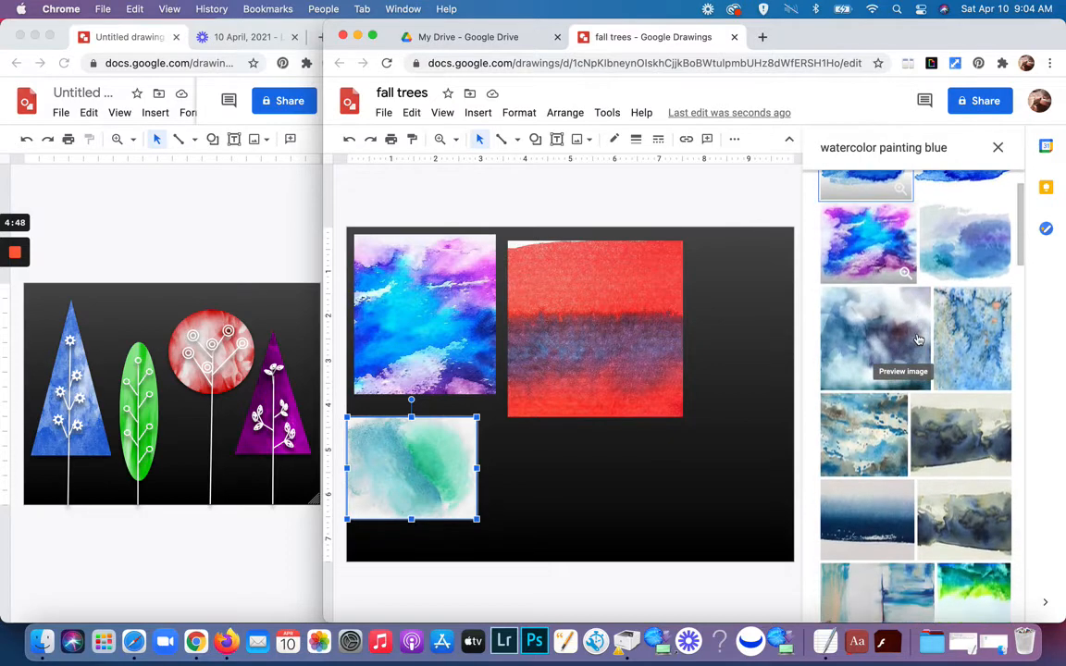
left_click(958, 258)
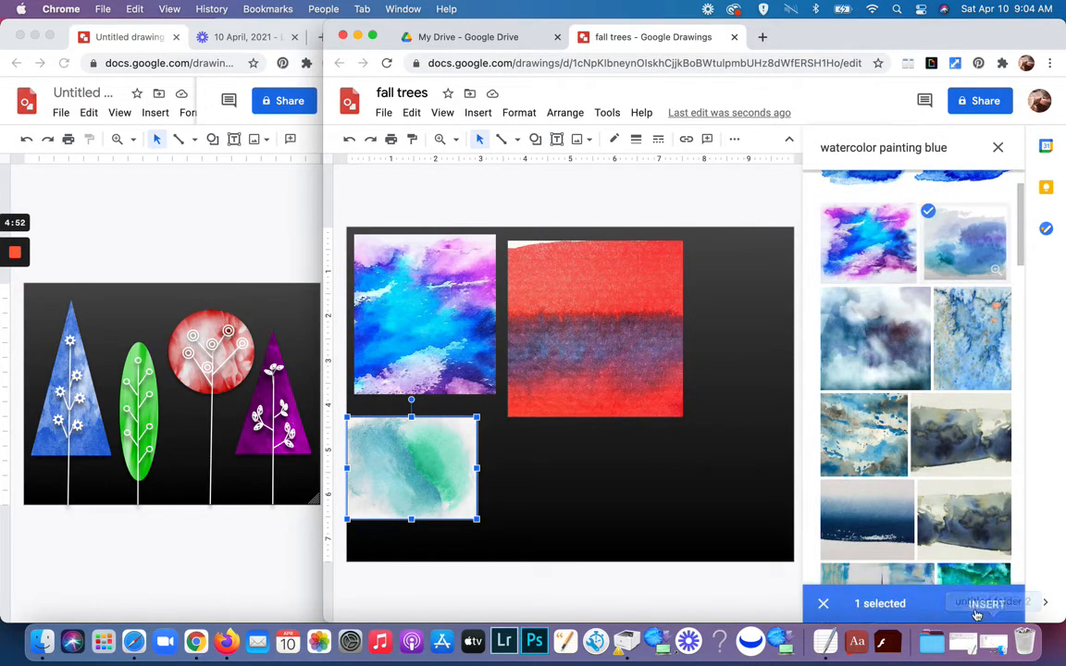
left_click(986, 603)
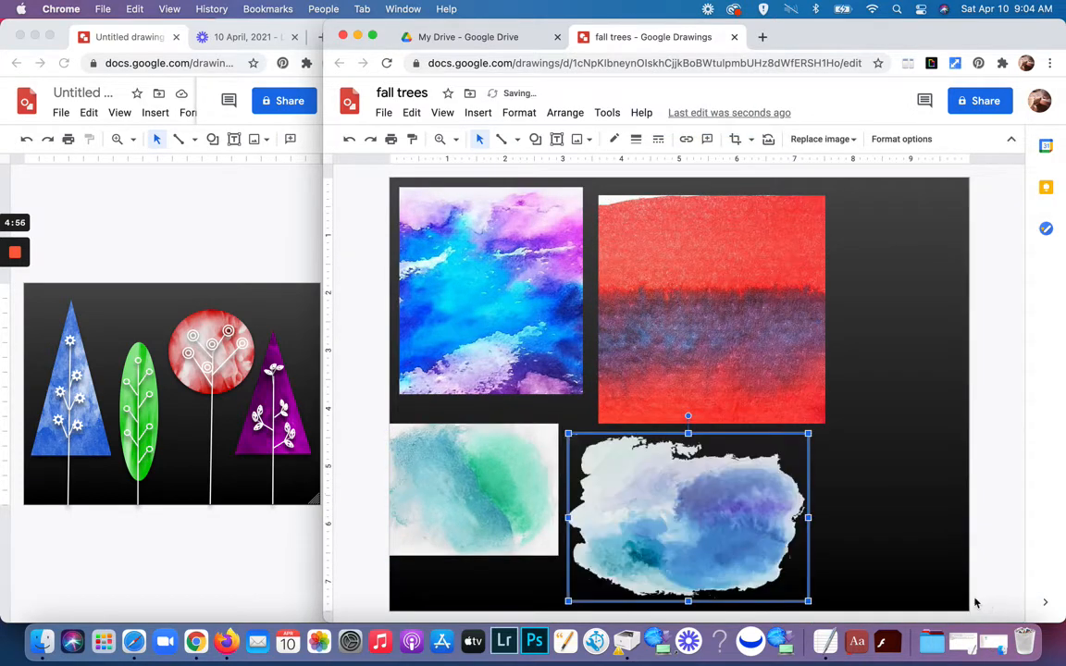
left_click_drag(713, 506, 796, 498)
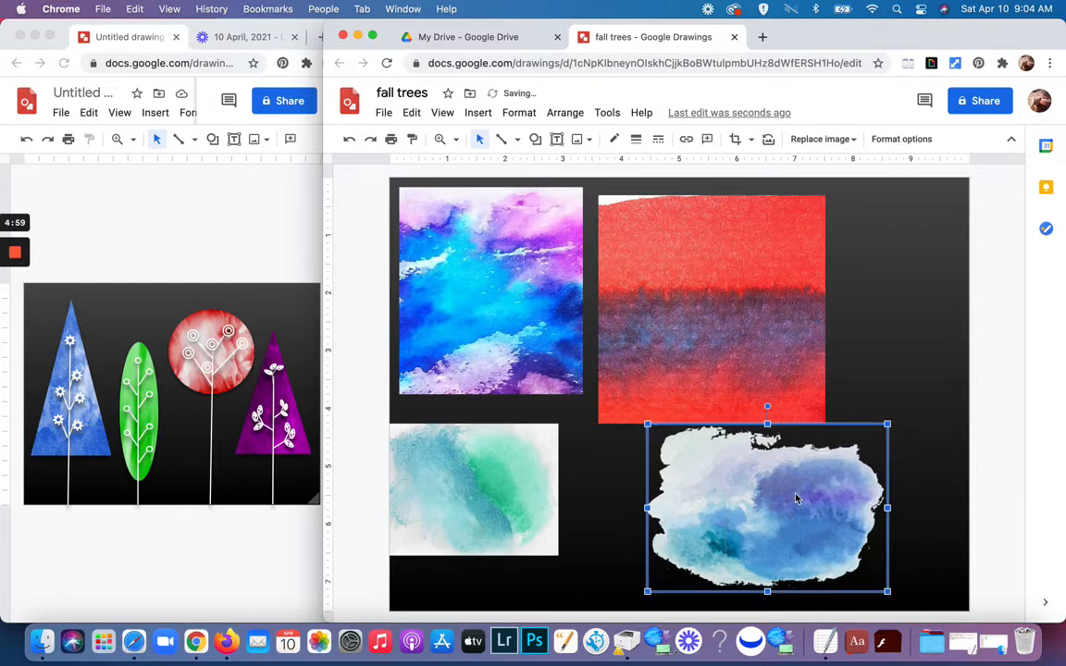
Crop the ragged outer edges off the blue watercolor splash and move it directly below the red image, beside the green one.
double_click(796, 499)
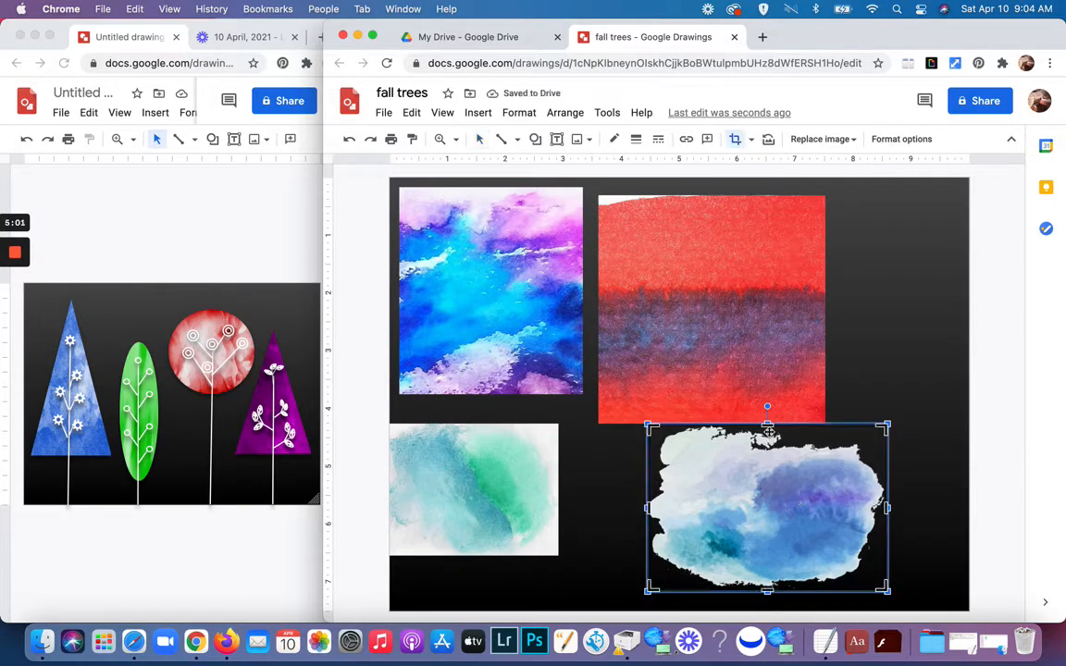
left_click_drag(767, 424, 776, 453)
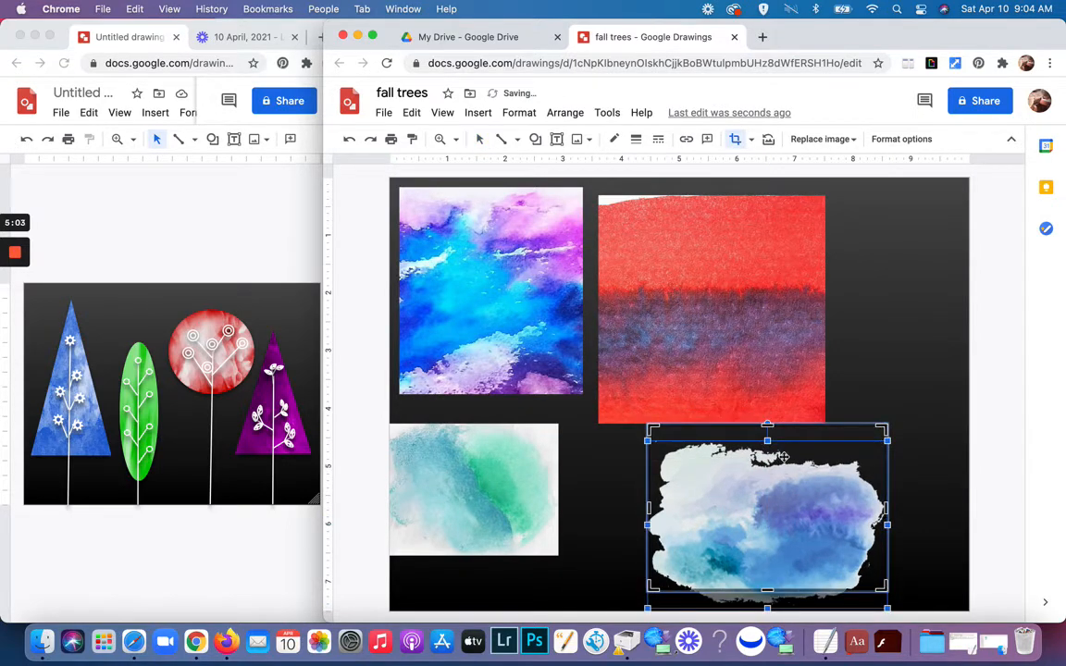
left_click(349, 139)
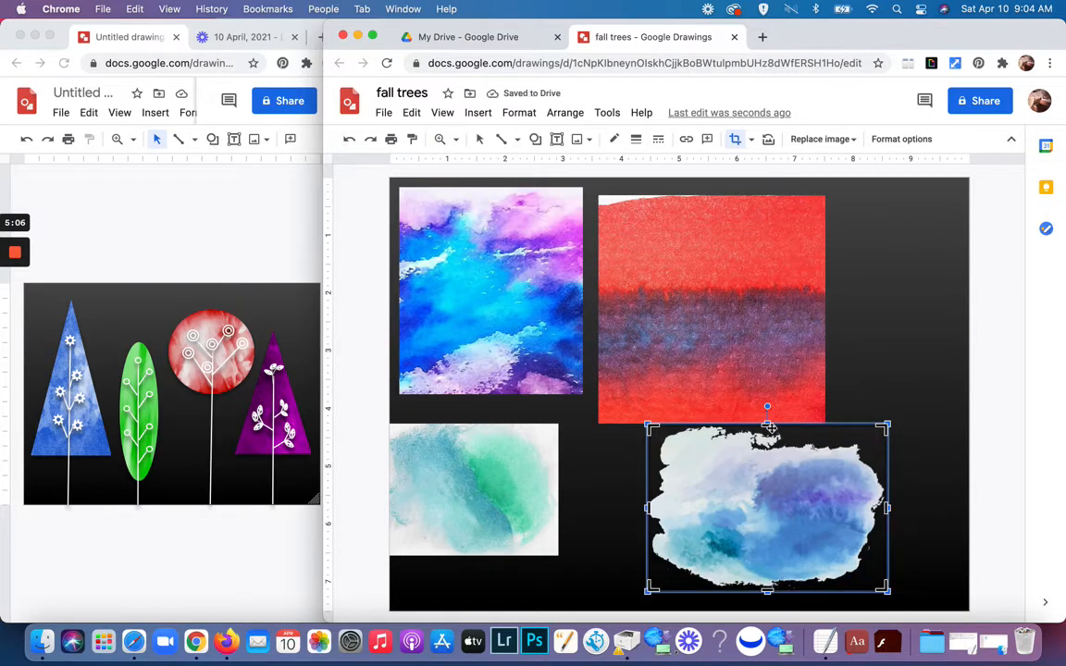
mouse_move(771, 429)
left_mouse_down()
mouse_move(773, 441)
mouse_move(772, 429)
left_mouse_up()
left_click_drag(655, 428, 679, 443)
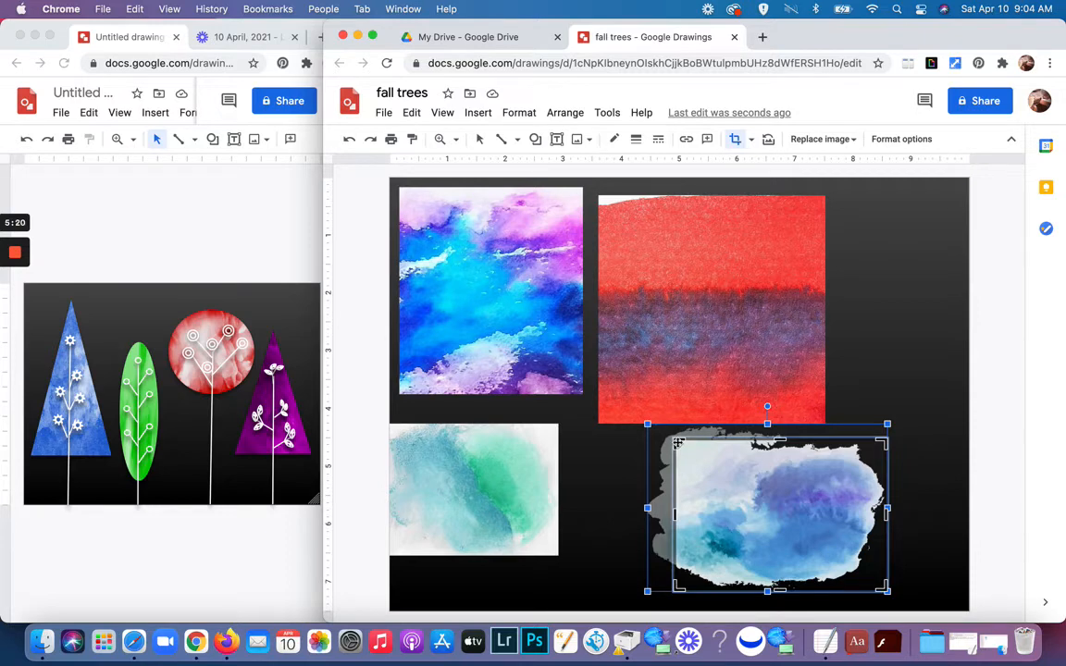
left_click_drag(677, 441, 691, 454)
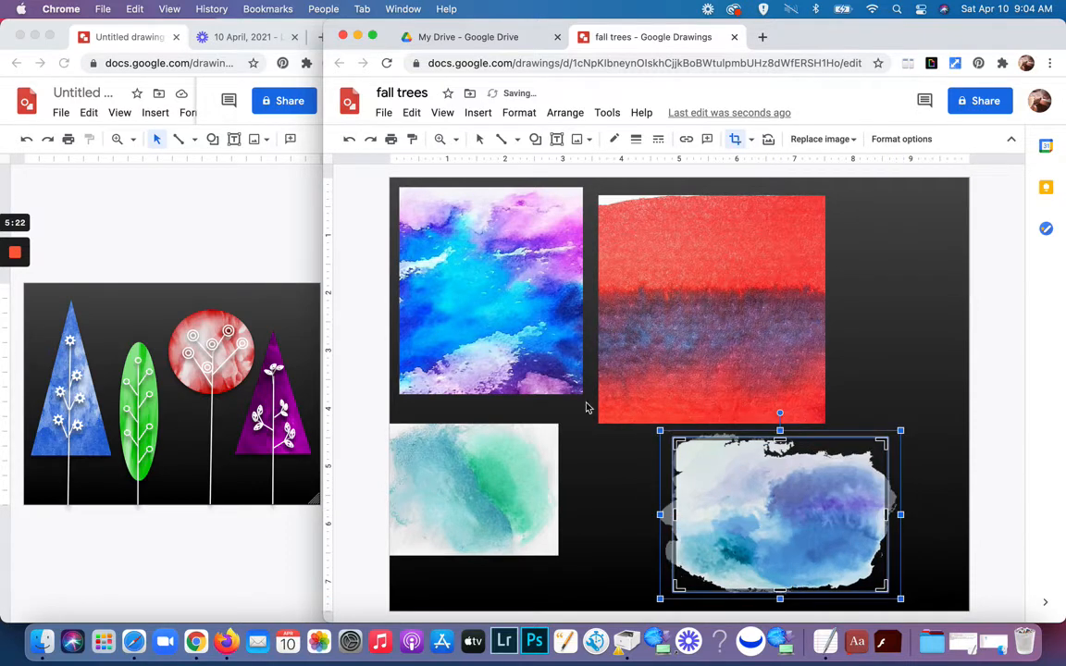
left_click(345, 138)
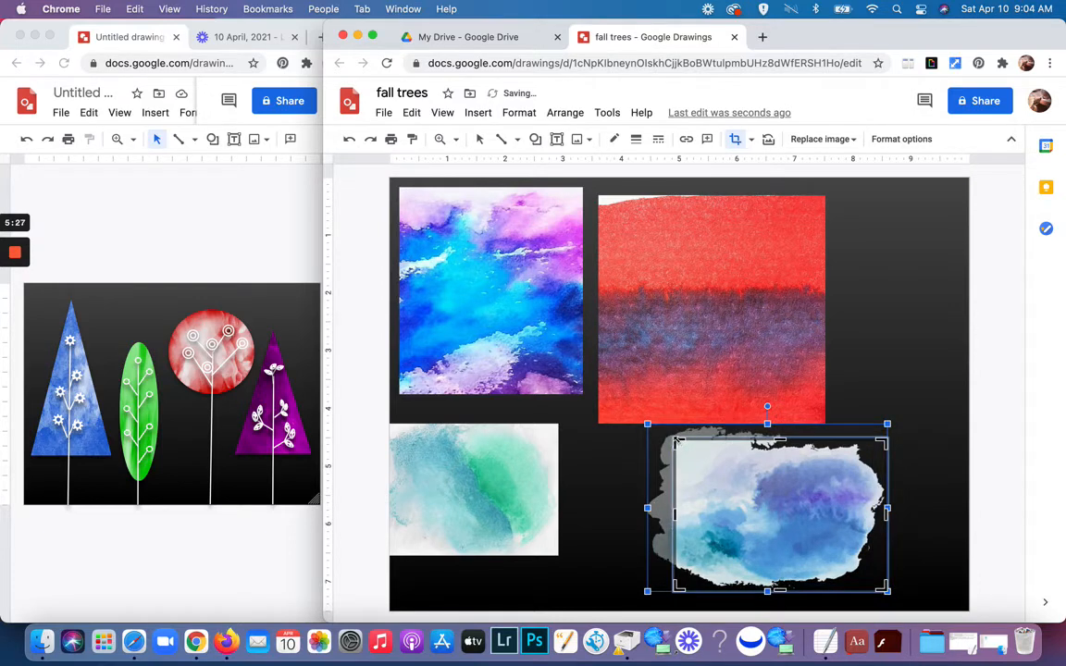
left_click_drag(688, 445, 759, 450)
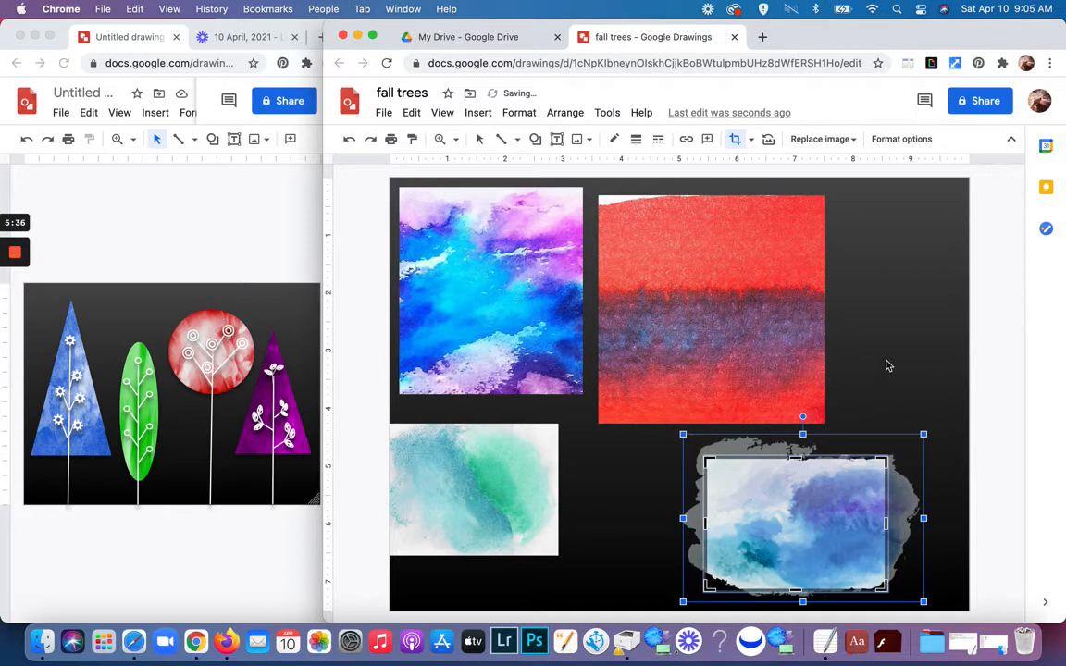
key("Return")
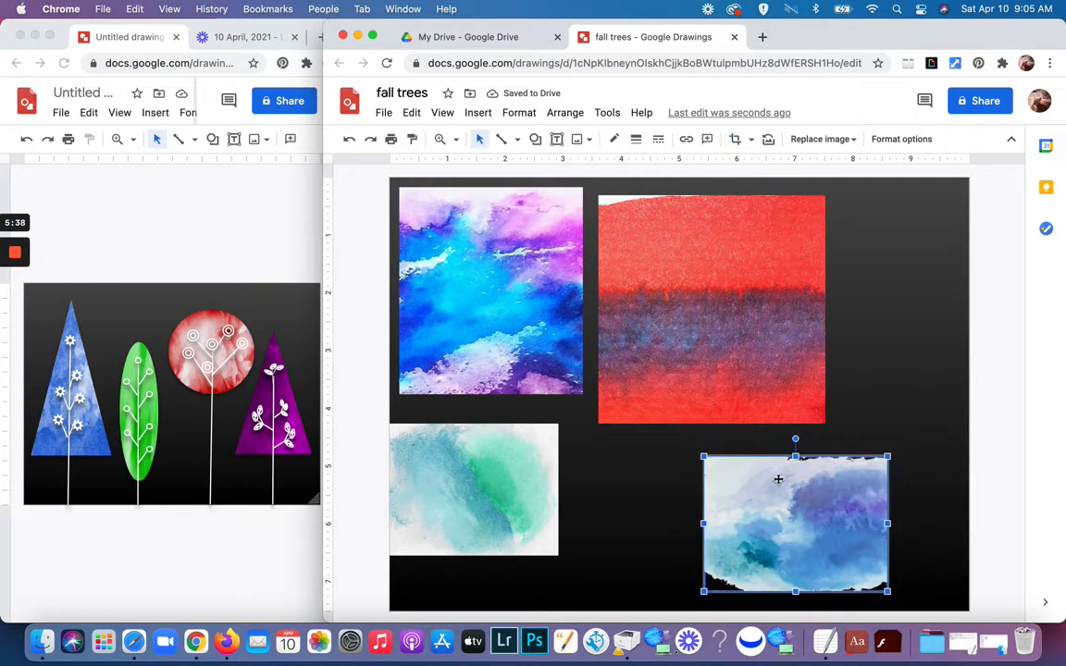
left_click_drag(767, 548, 657, 537)
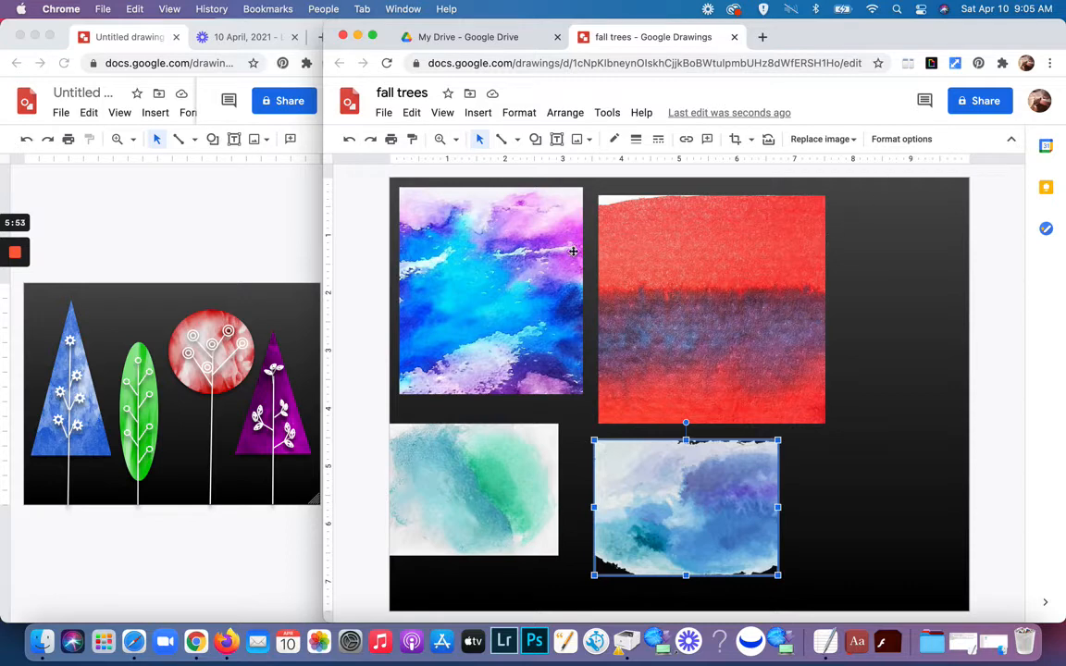
Recolor the blue-purple watercolor image in the canvas's upper-left corner with the magenta-purple Dark 10 preset.
left_click(488, 275)
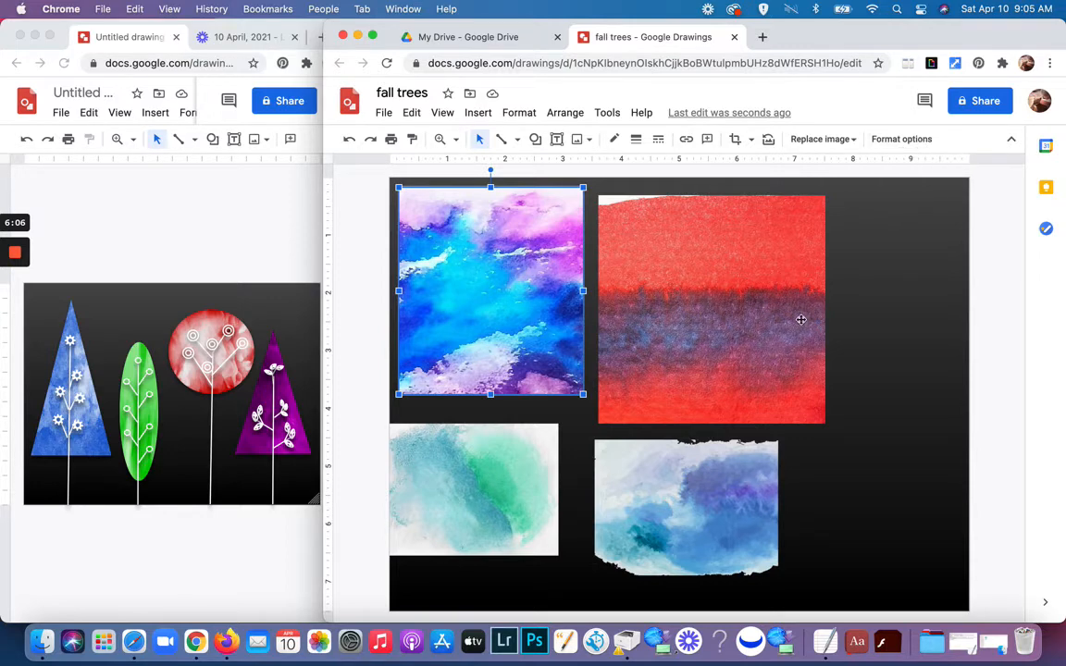
left_click(878, 353)
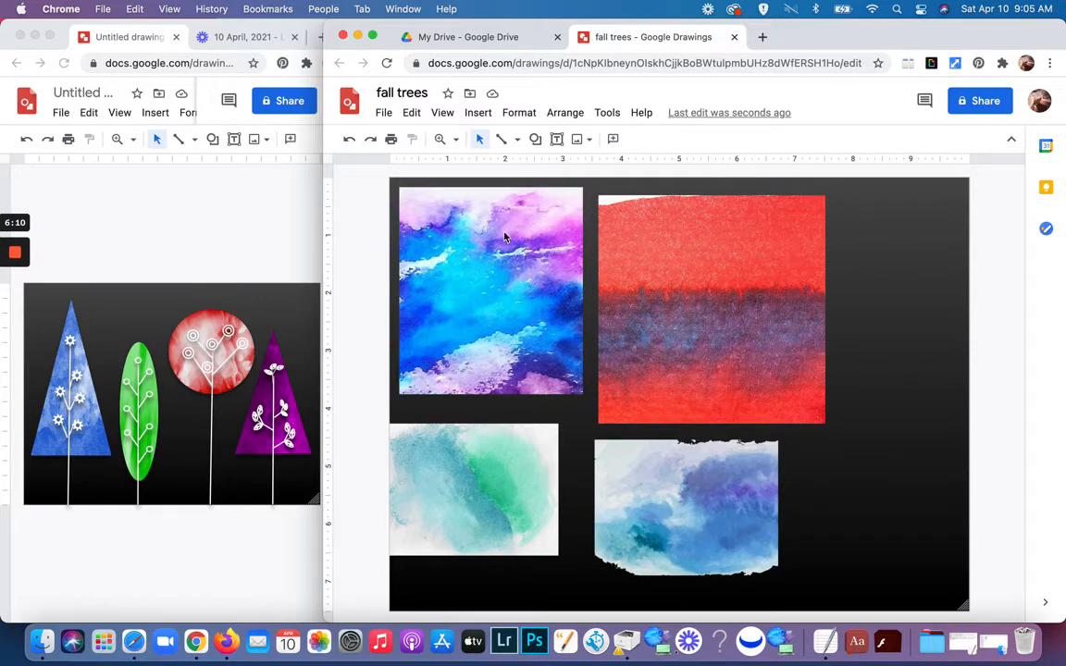
left_click(505, 281)
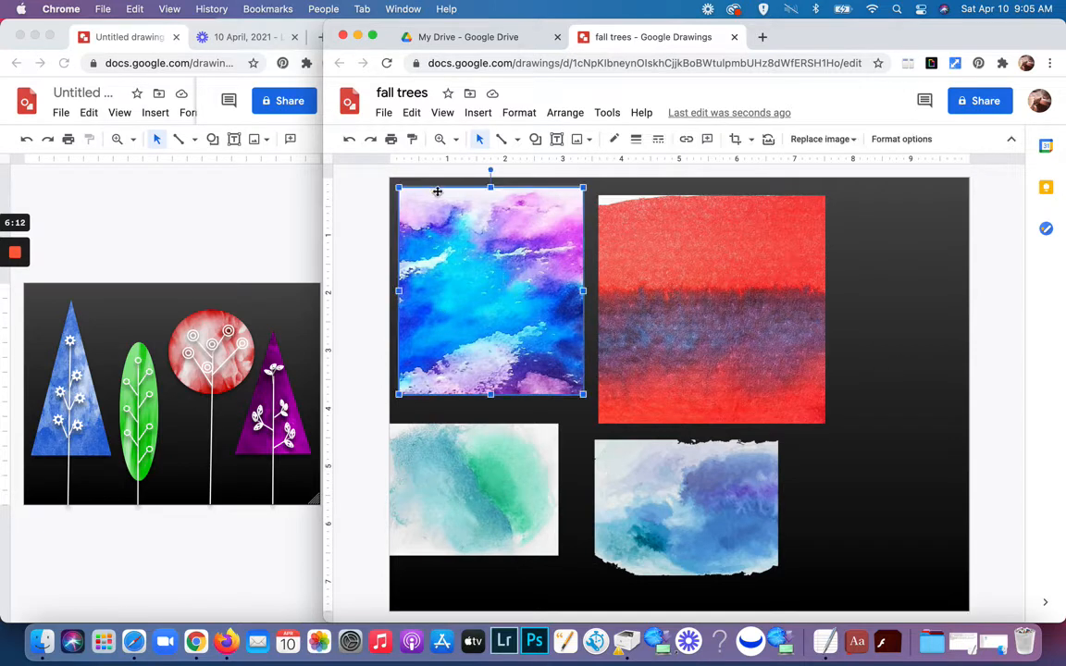
left_click(894, 144)
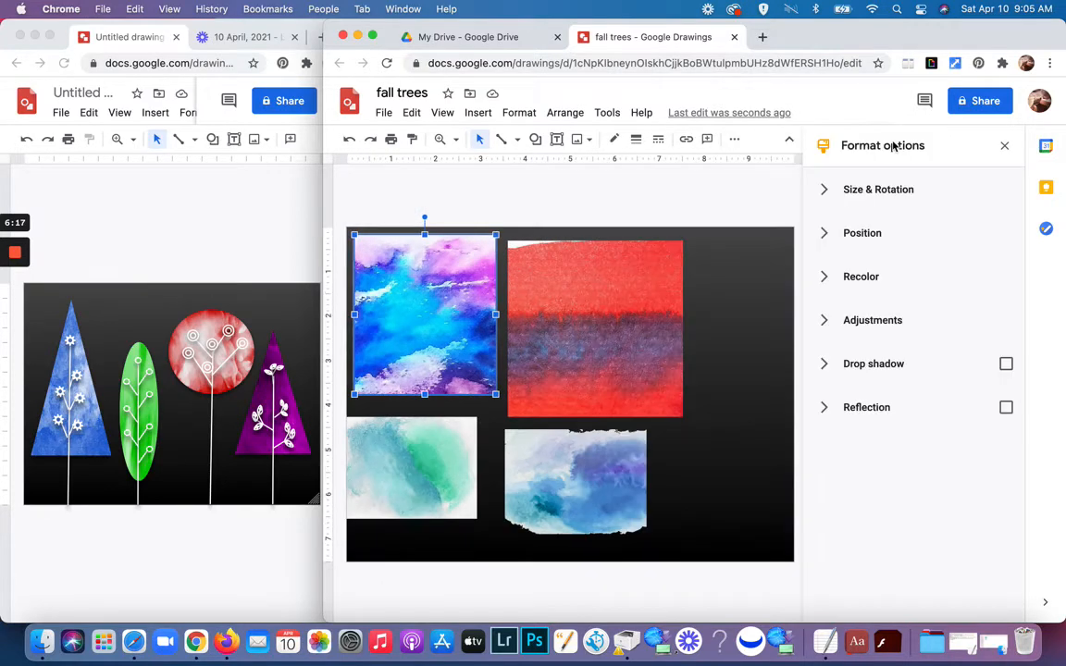
left_click(868, 278)
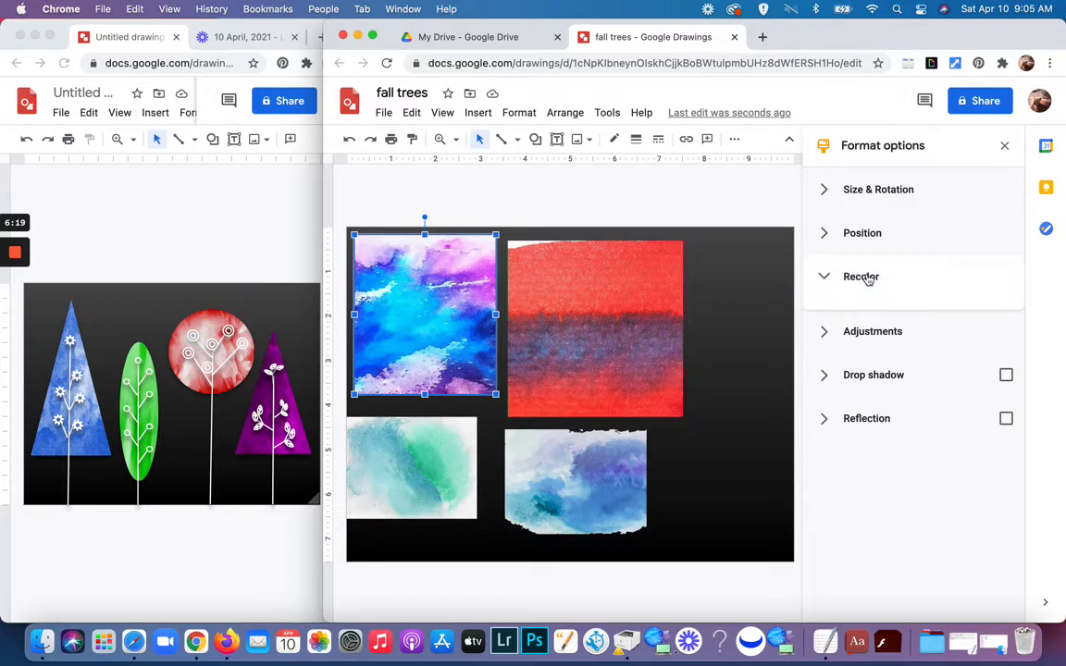
left_click(999, 316)
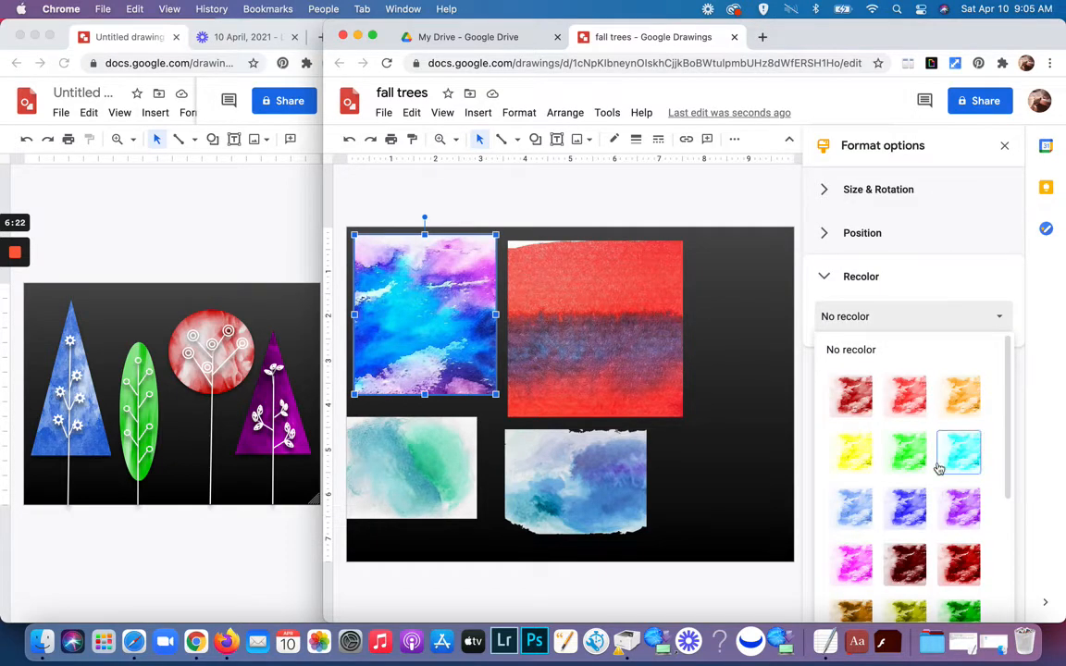
scroll(939, 468, "down", 3)
scroll(940, 468, "down", 2)
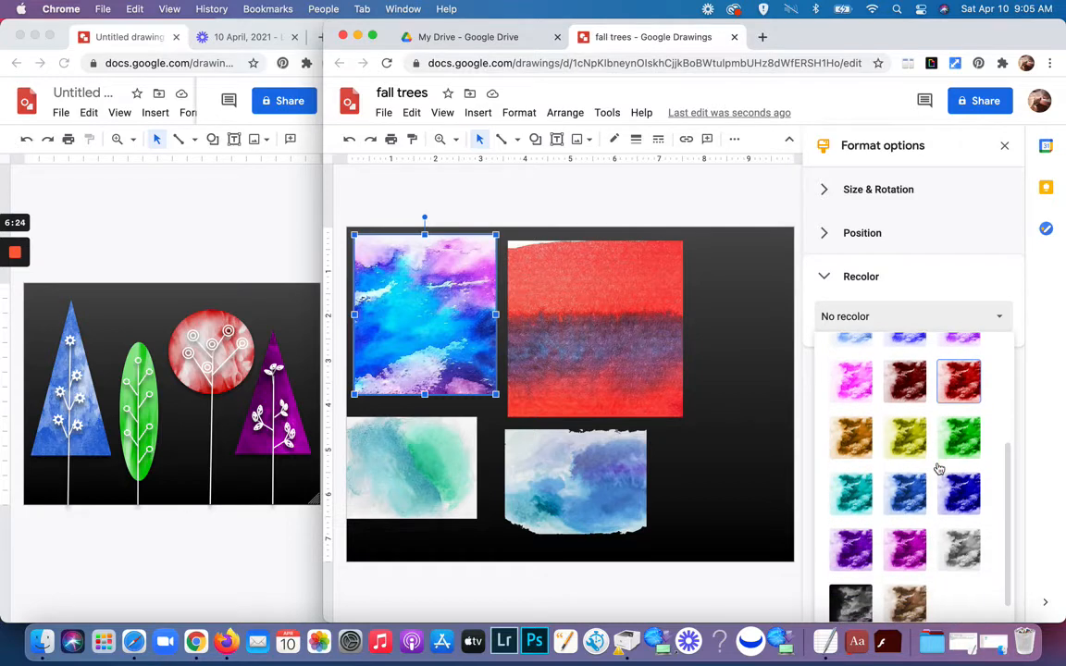
left_click(903, 553)
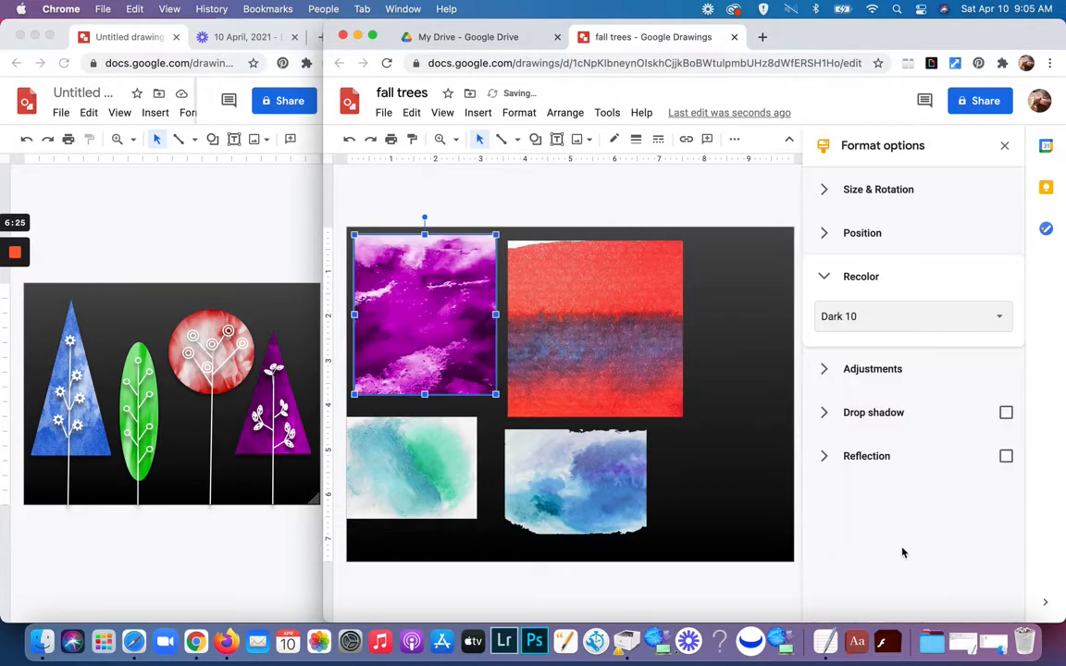
Recolor the large red watercolor image with the Light 2 preset to give it a single red tone.
left_click(641, 322)
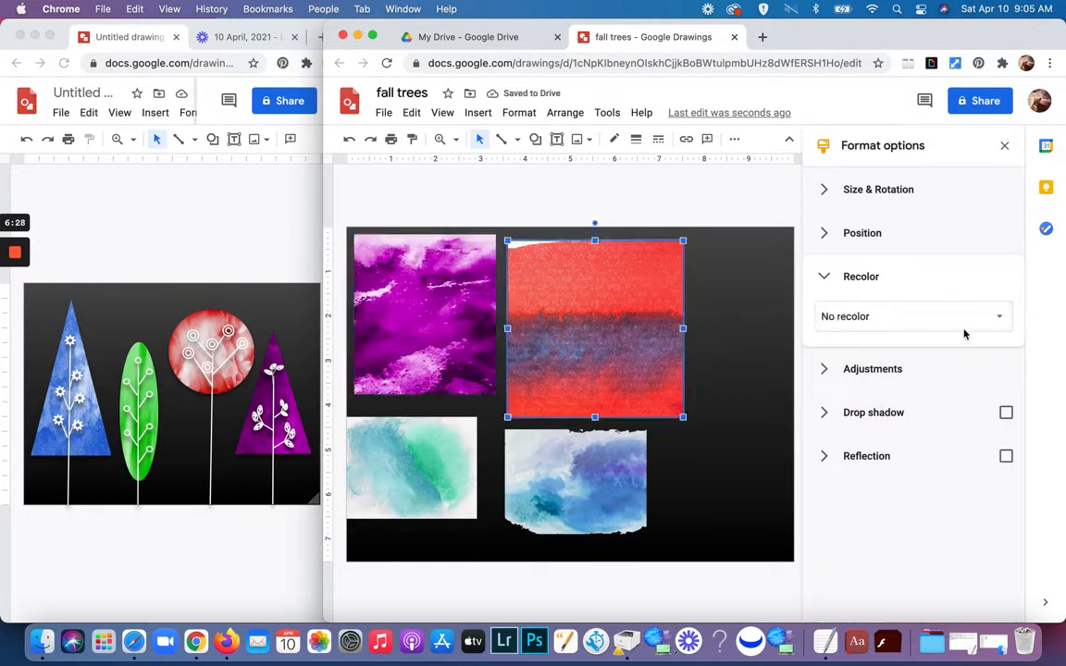
left_click(995, 318)
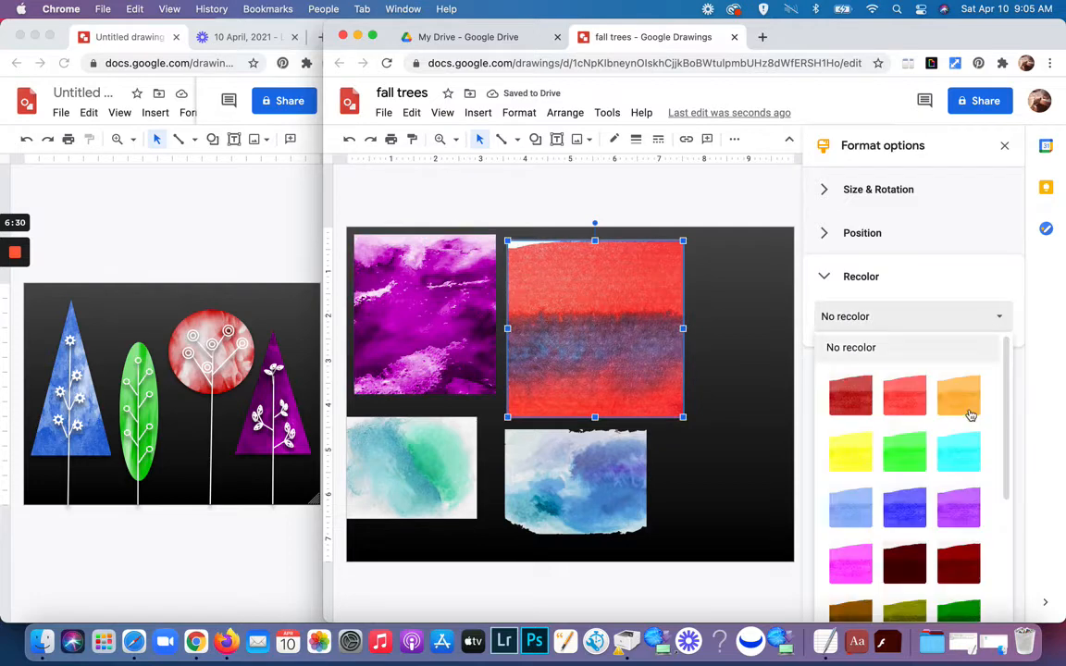
scroll(954, 445, "down", 2)
scroll(940, 488, "up", 1)
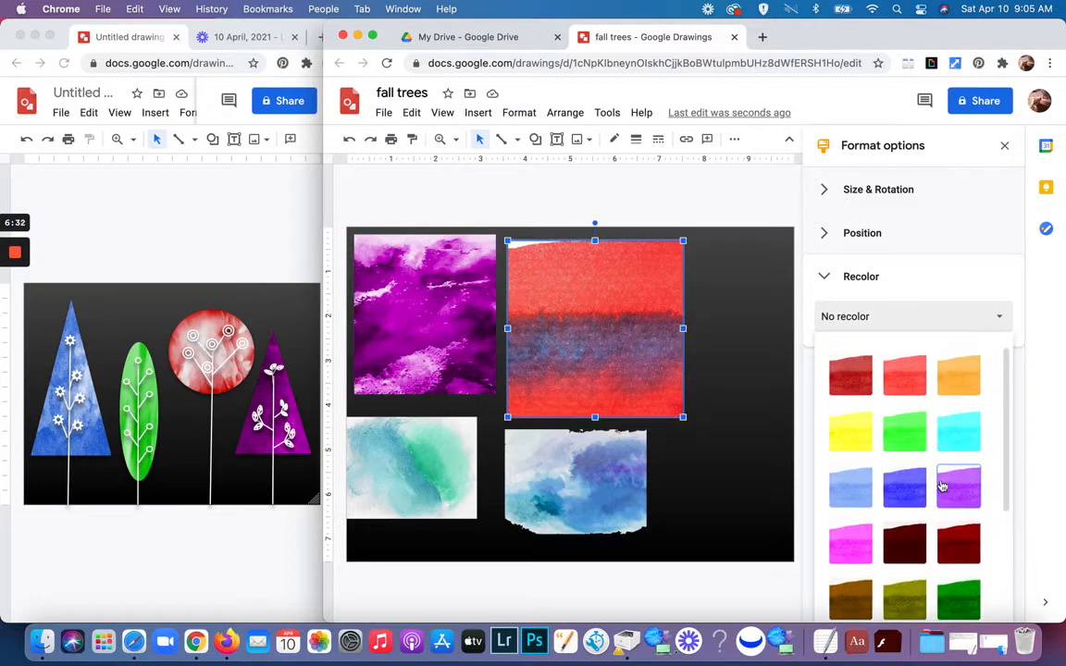
left_click(904, 378)
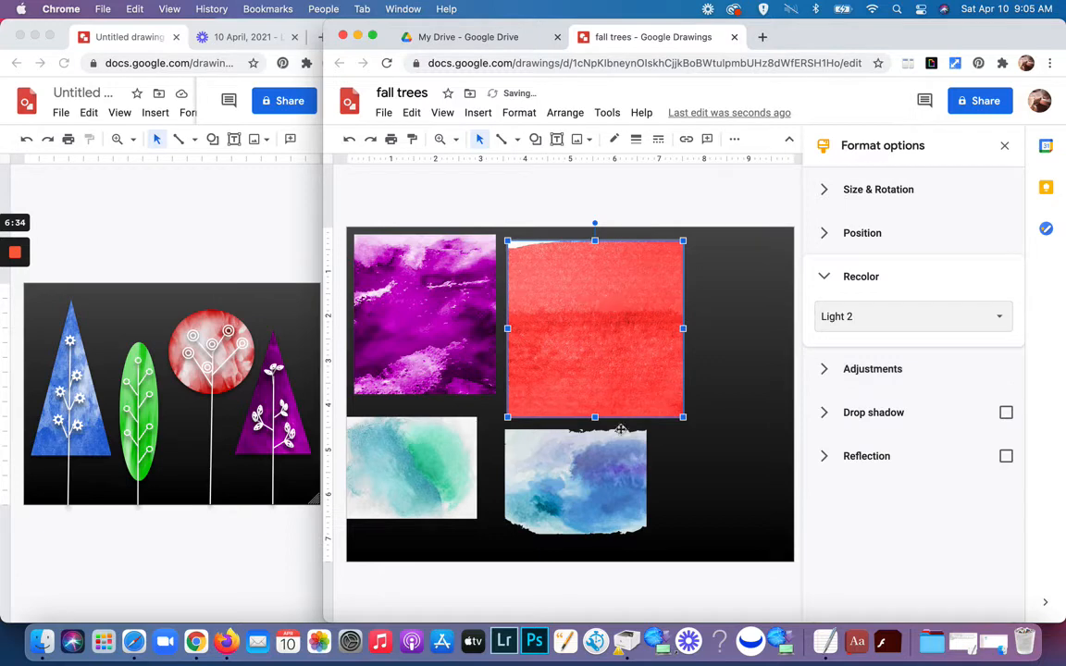
Recolor the teal and green watercolor image with the dark green preset.
left_click(412, 473)
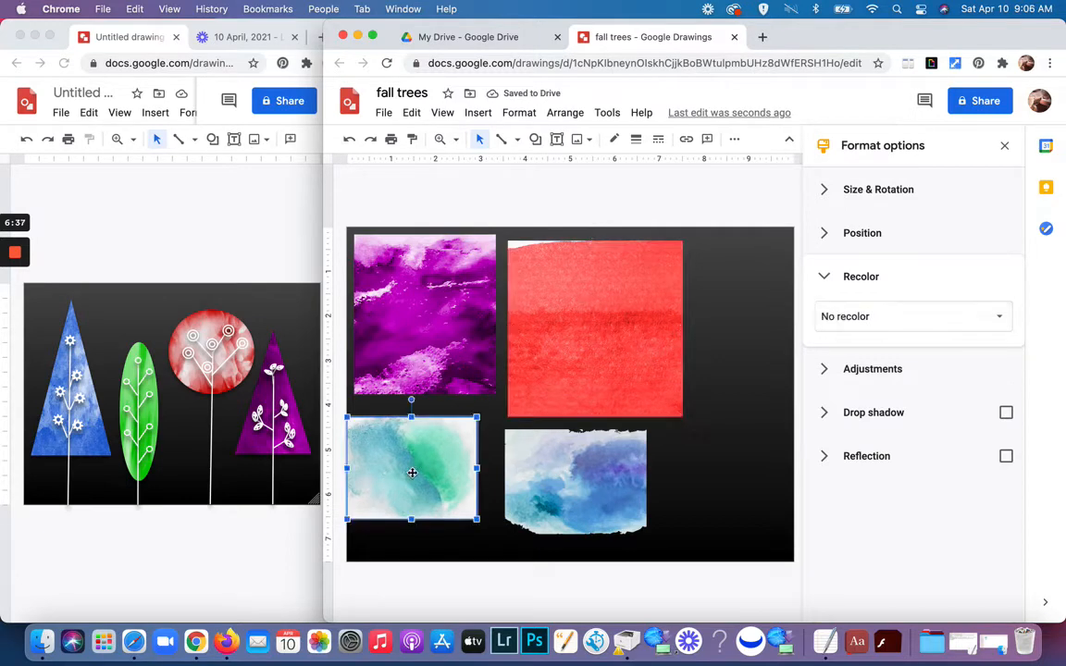
left_click(998, 317)
scroll(888, 514, "down", 3)
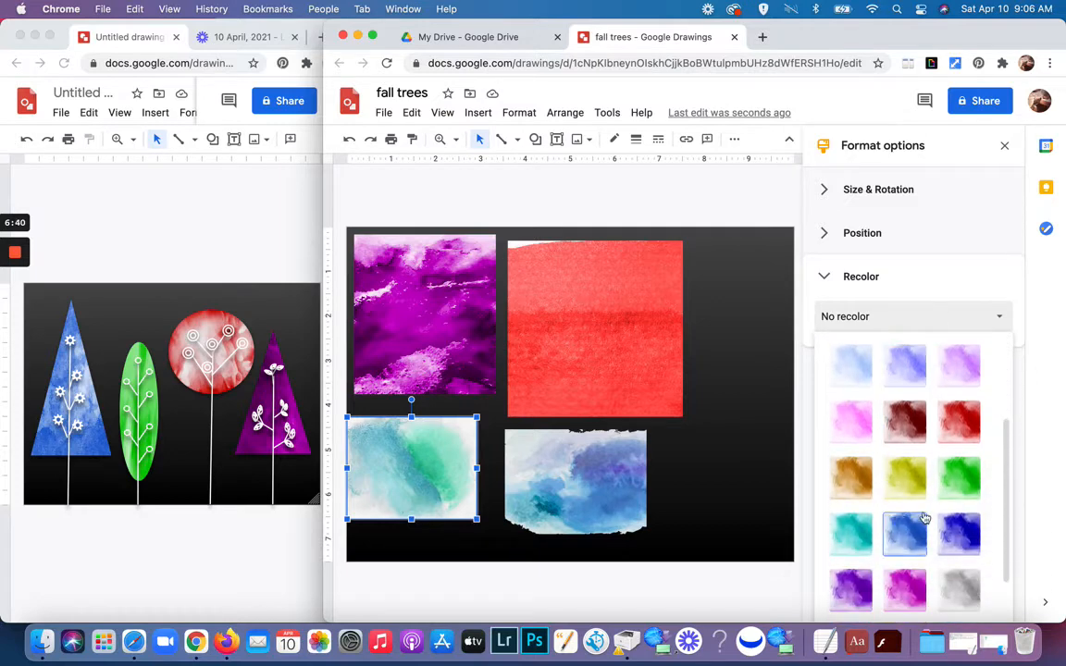
left_click(959, 472)
Recolor the blue watercolor image below the red one with the Dark 7 preset and deselect it.
left_click(581, 478)
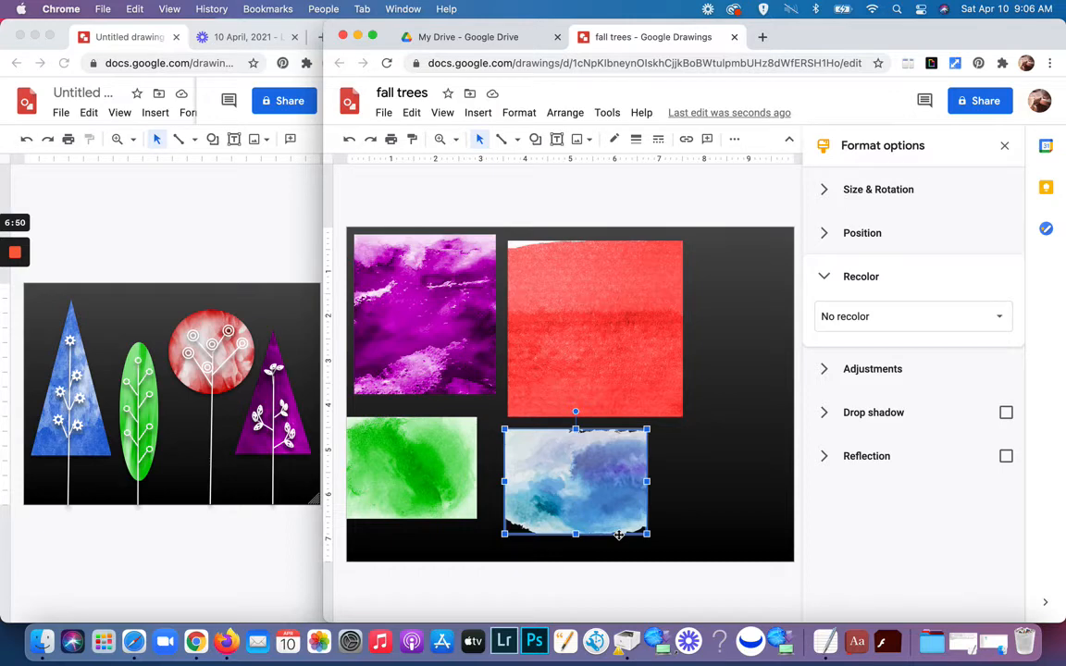
left_click(933, 316)
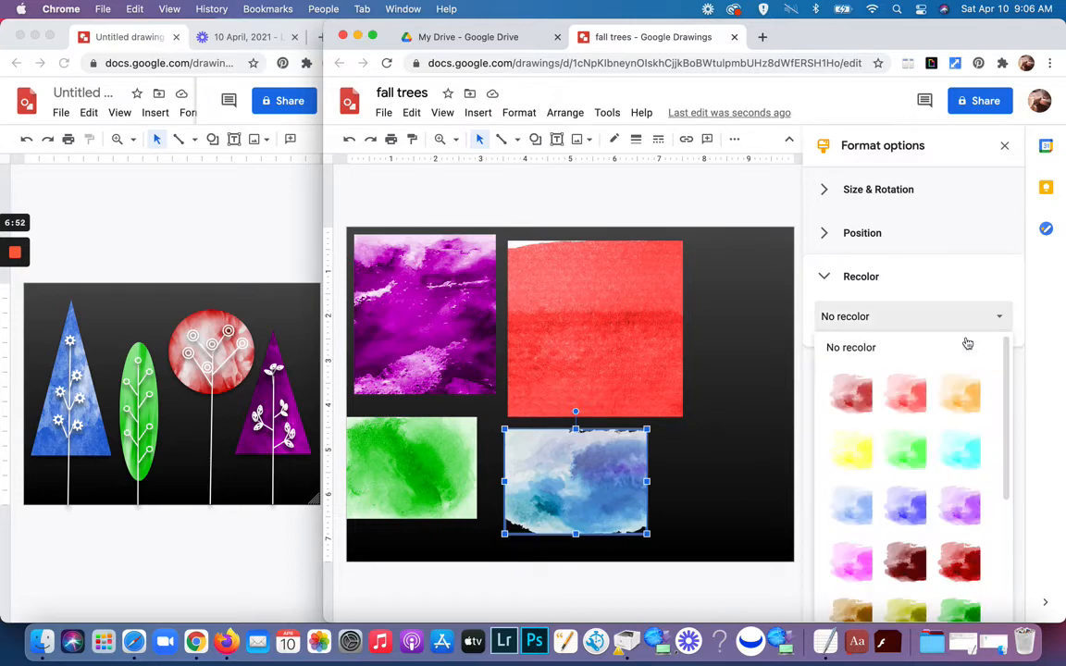
scroll(886, 505, "down", 5)
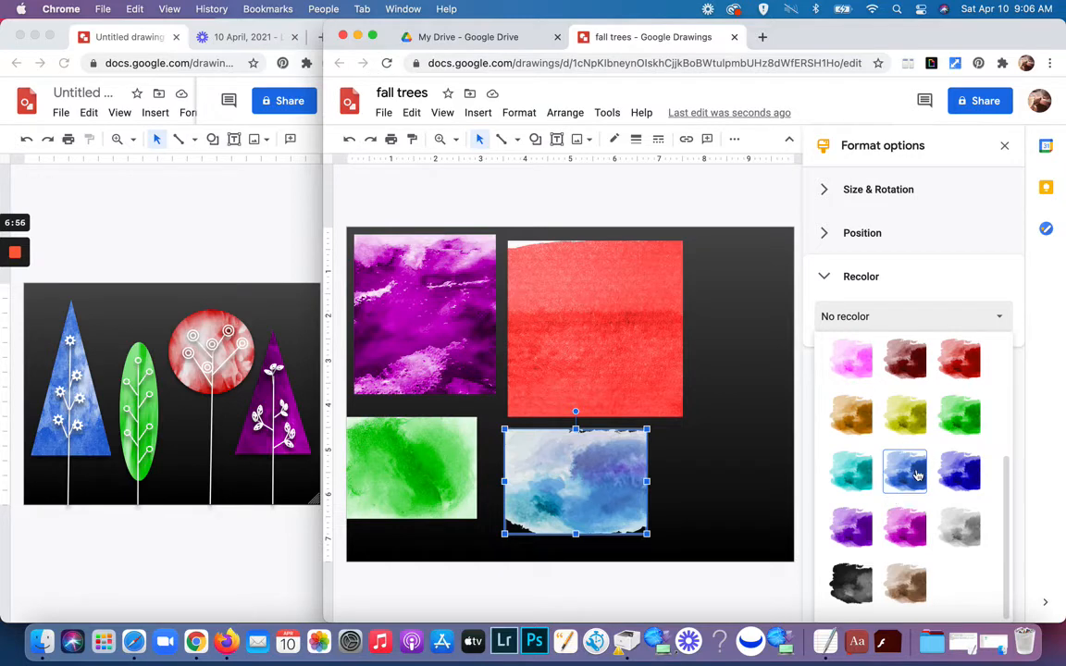
left_click(907, 474)
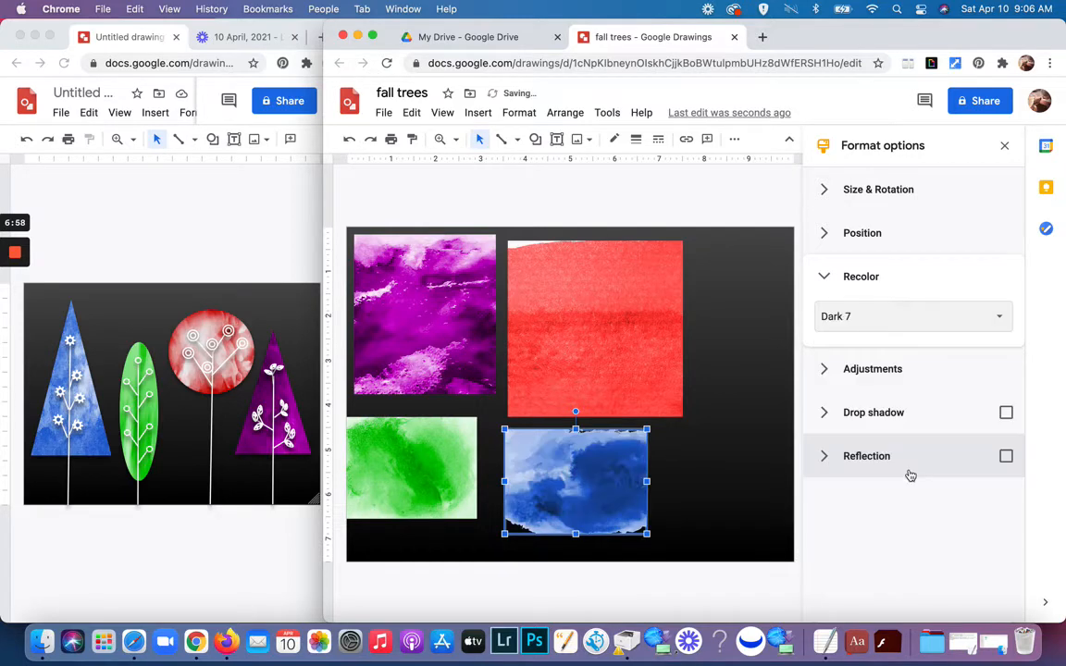
left_click(746, 437)
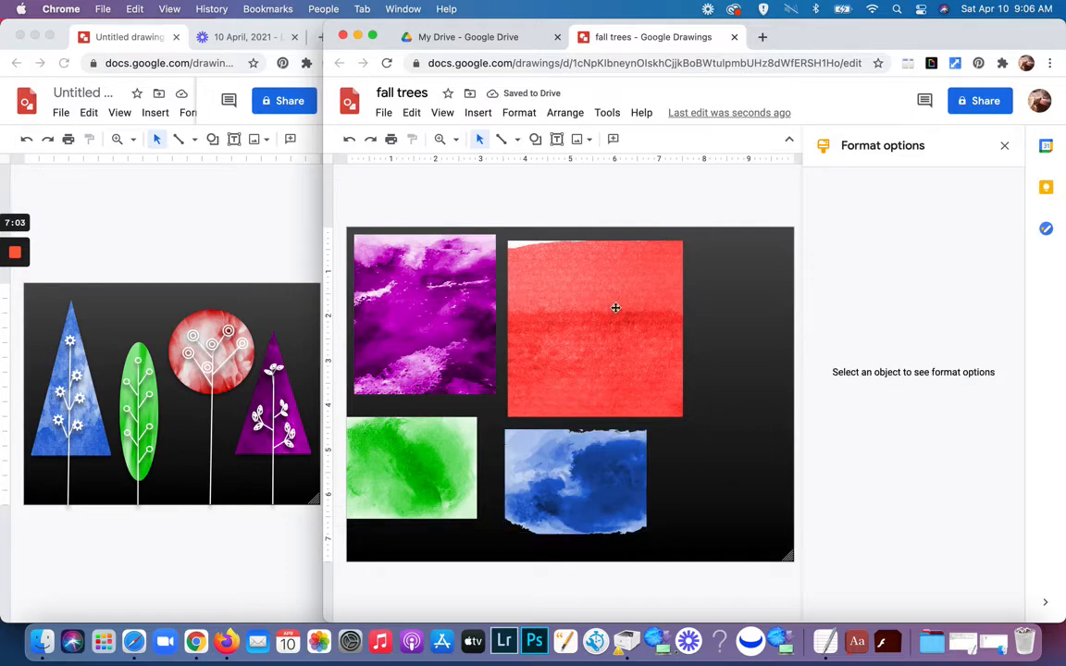
Move the purple image to the canvas's right side and stack the blue image over the red one in the upper-left corner.
left_click(432, 304)
left_click_drag(432, 303, 726, 414)
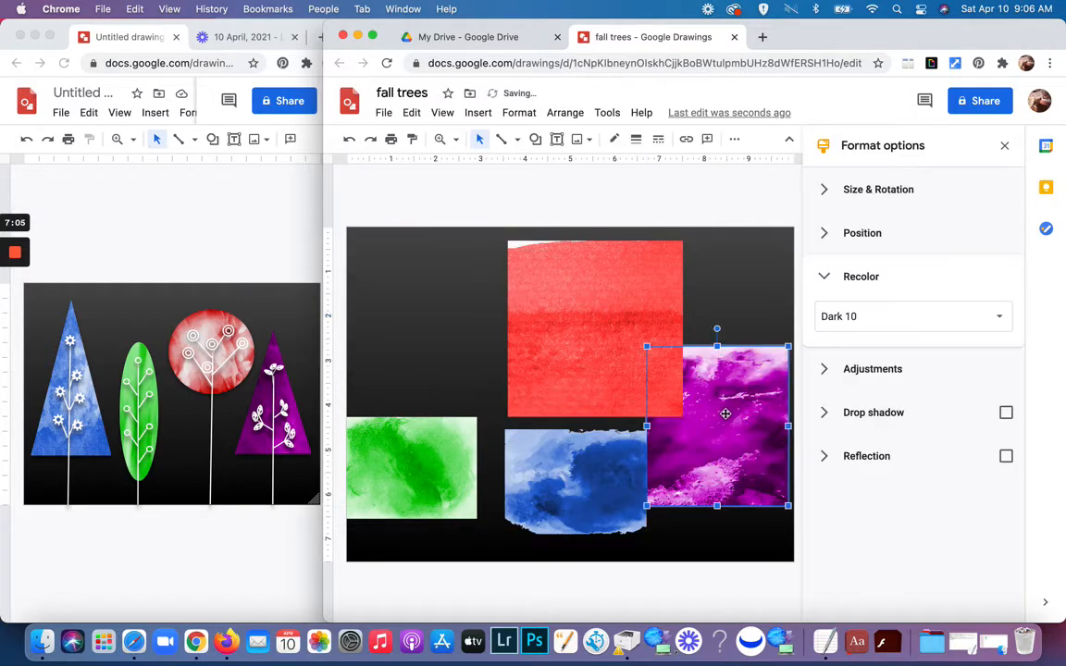
left_click_drag(516, 319, 492, 318)
left_click_drag(550, 485, 386, 333)
left_click_drag(569, 371, 494, 358)
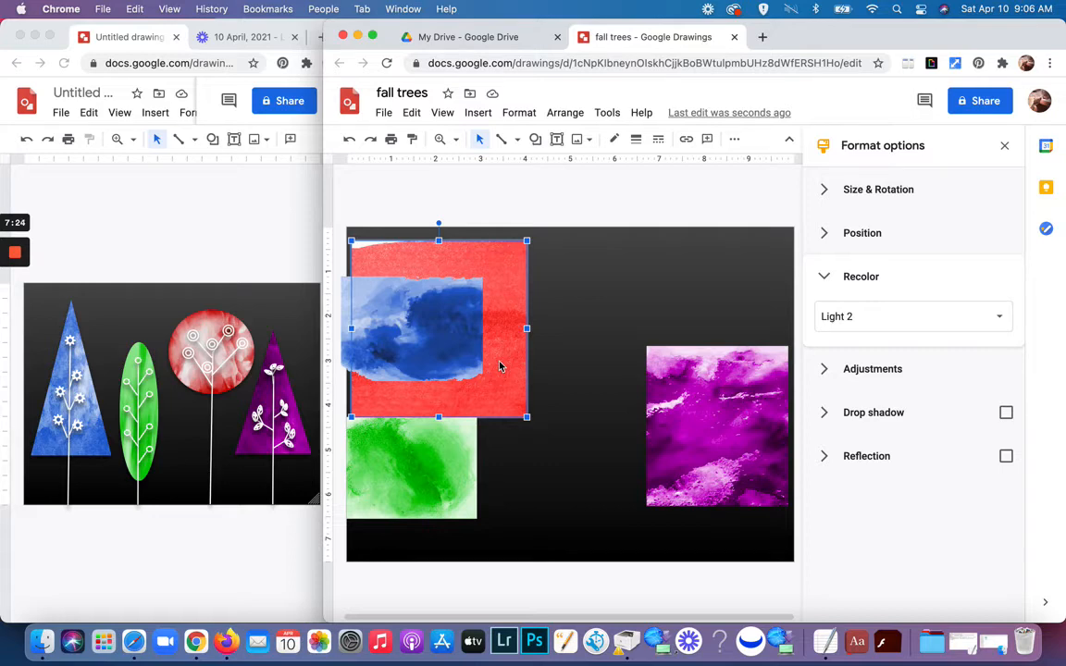
left_click(461, 324)
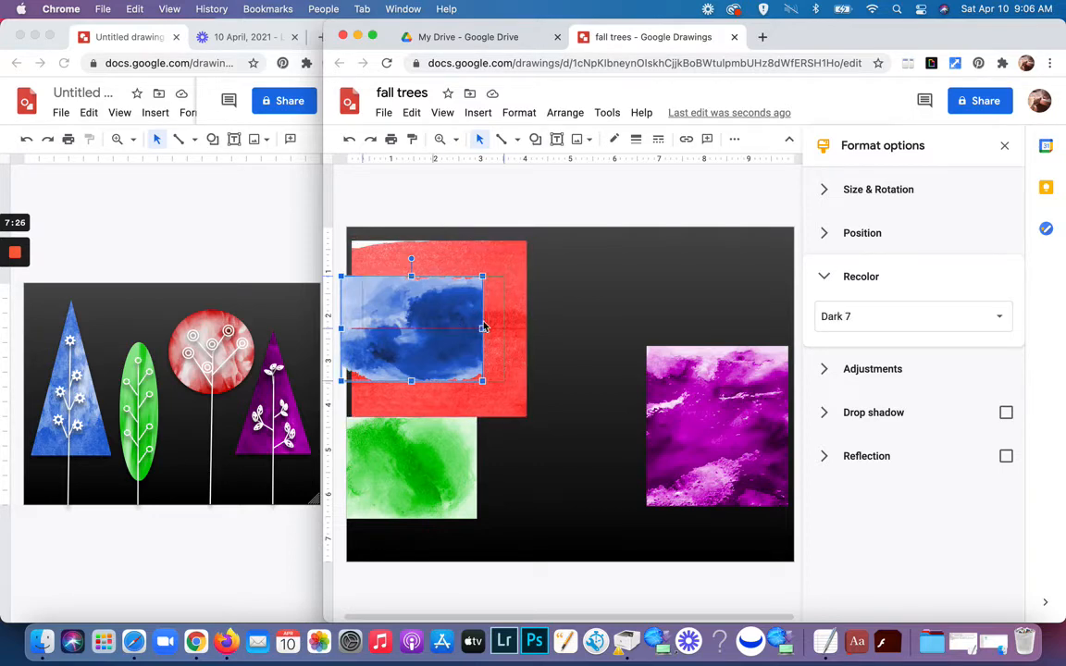
left_click_drag(453, 315, 480, 314)
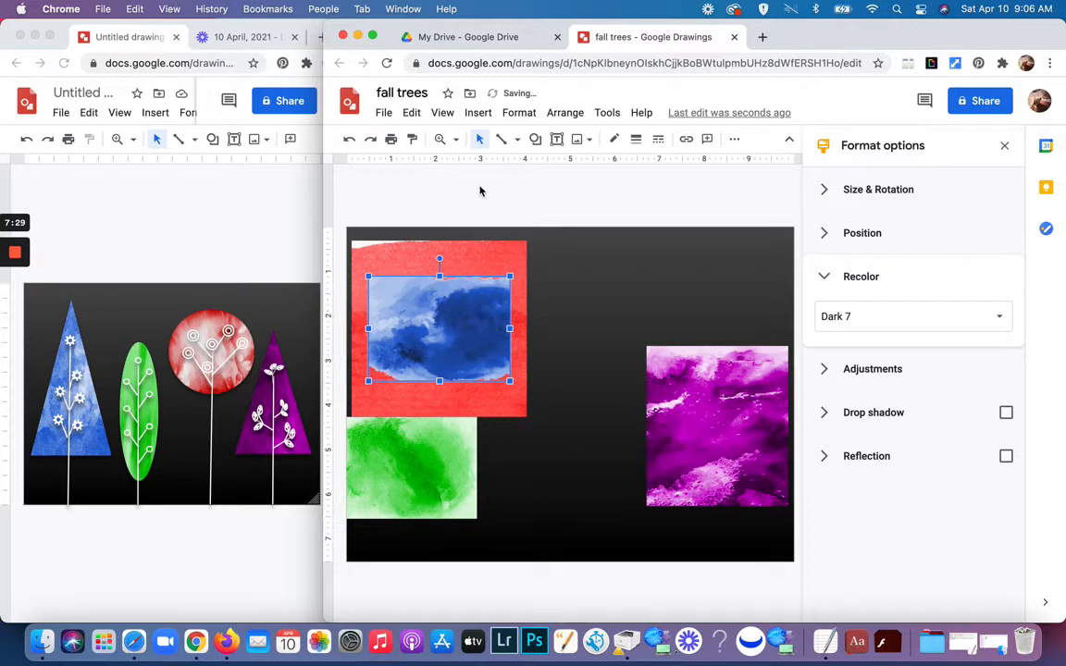
Send the blue watercolor image to the back and move the red image aside to uncover it.
left_click(568, 113)
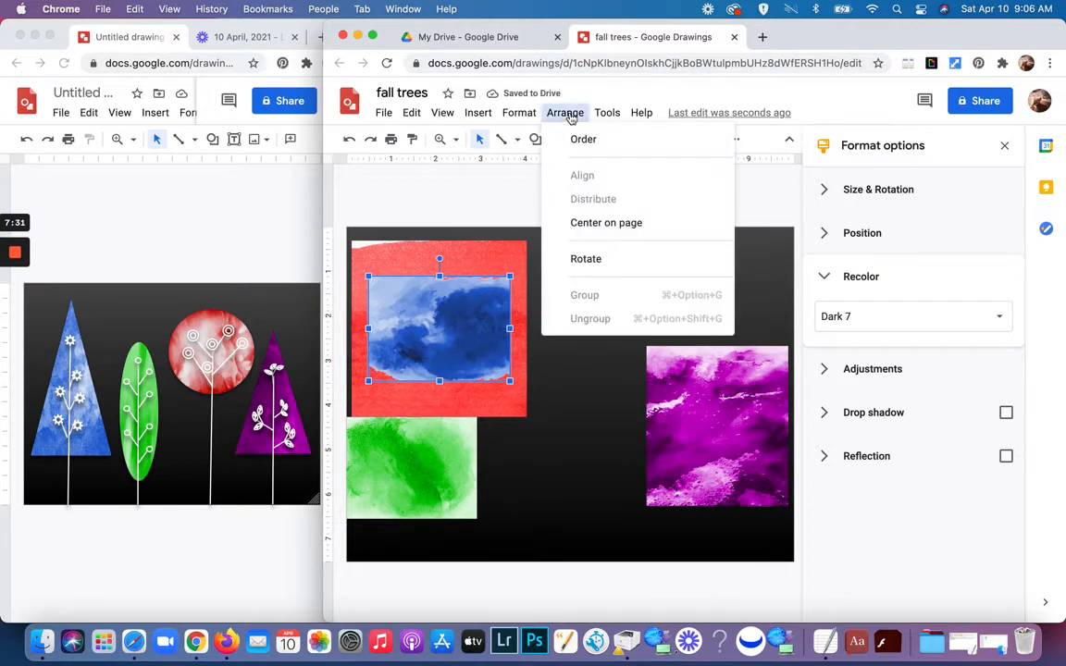
mouse_move(584, 140)
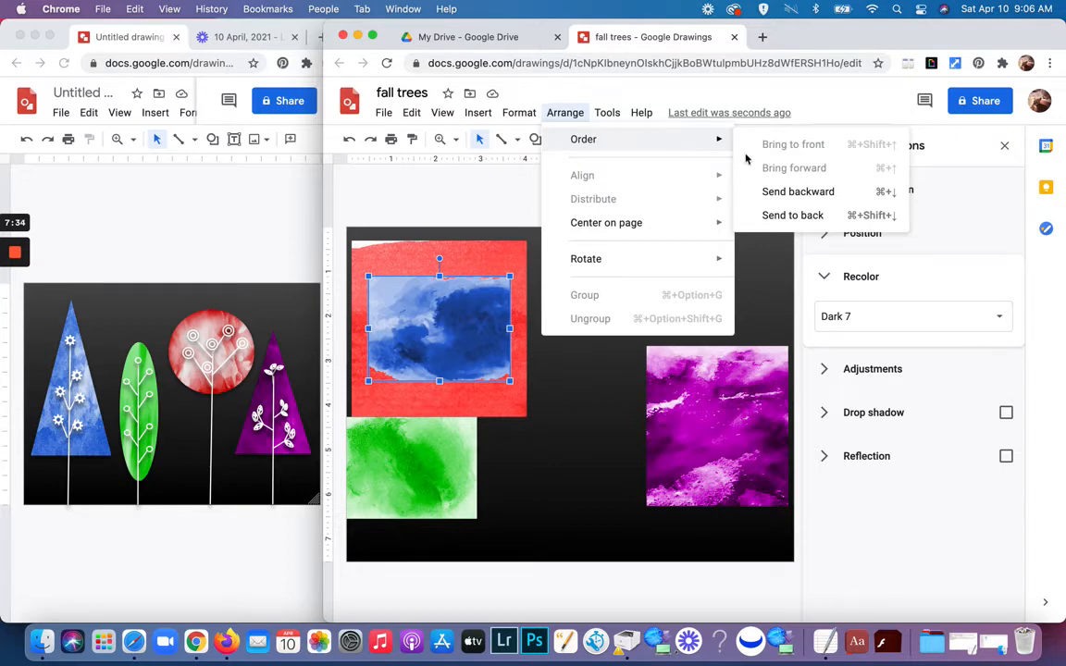
left_click(772, 215)
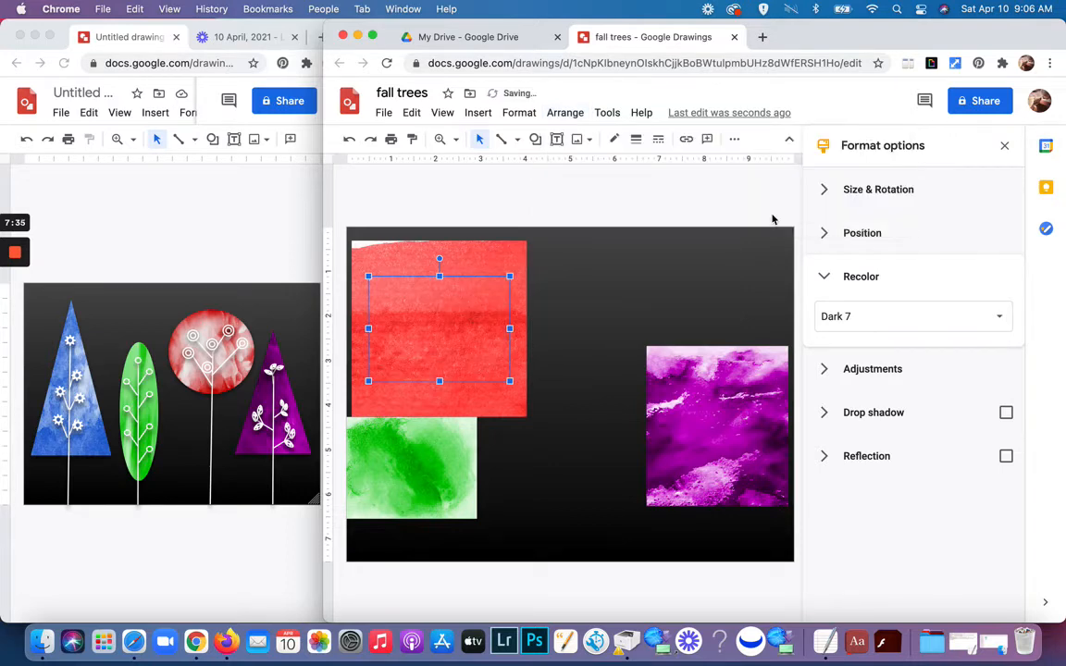
left_click(584, 321)
left_click_drag(442, 312, 617, 312)
left_click(436, 340)
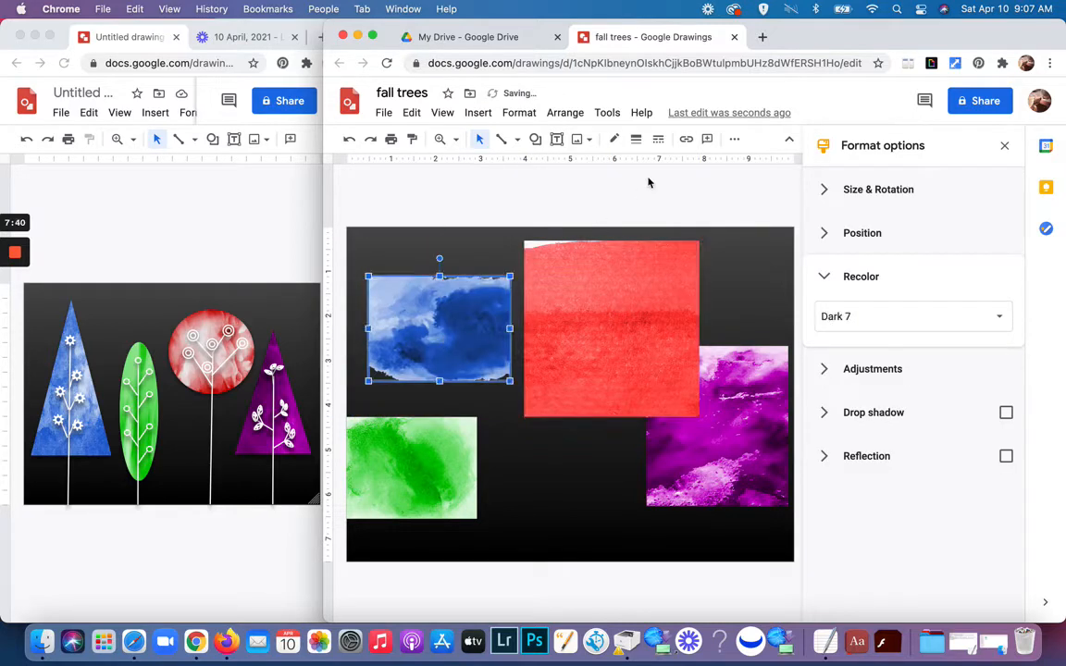
Bring the blue watercolor image to the front and move the red image back behind it.
left_click(562, 112)
mouse_move(583, 139)
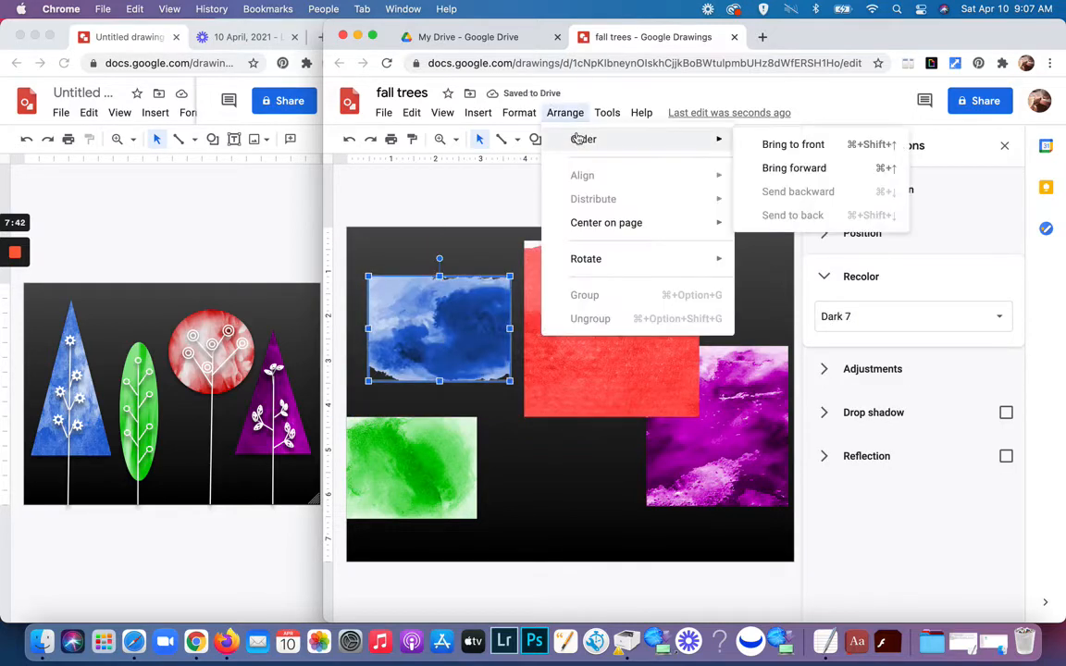
left_click(793, 144)
left_click_drag(644, 363, 496, 384)
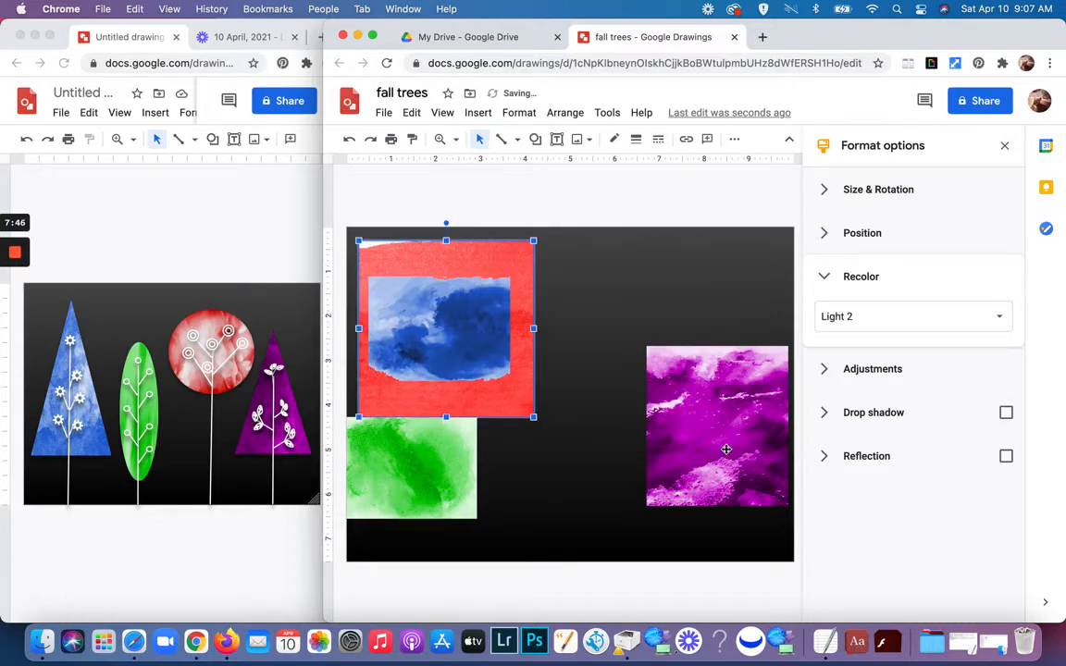
Move the purple image slightly up and toward the canvas's middle, and close the format options.
left_click(688, 428)
left_click_drag(688, 427, 640, 401)
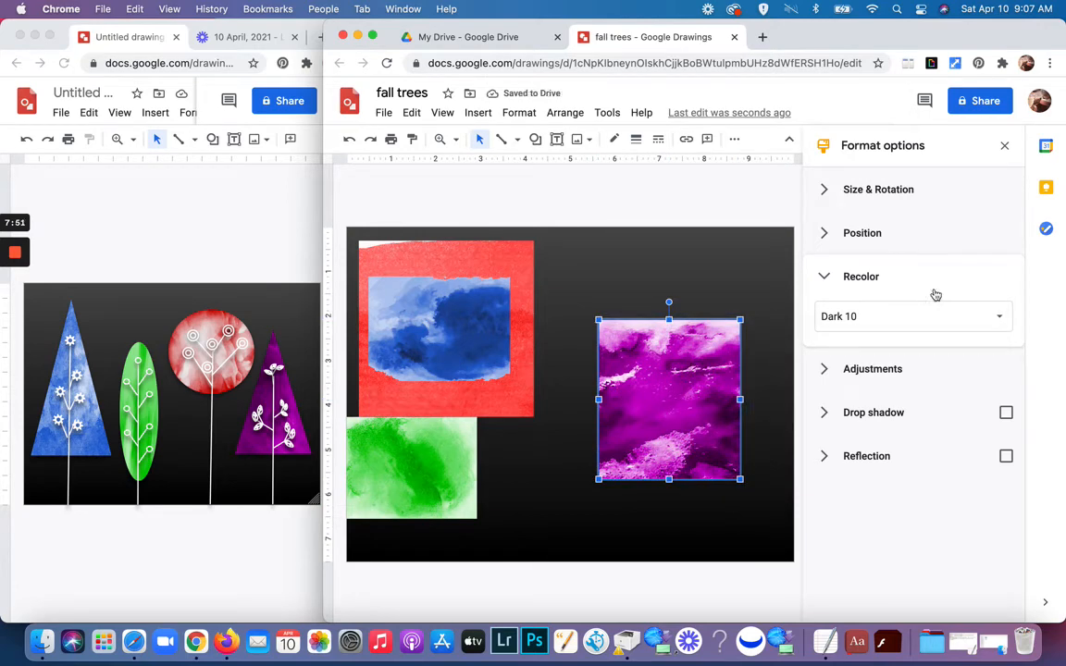
left_click(1005, 145)
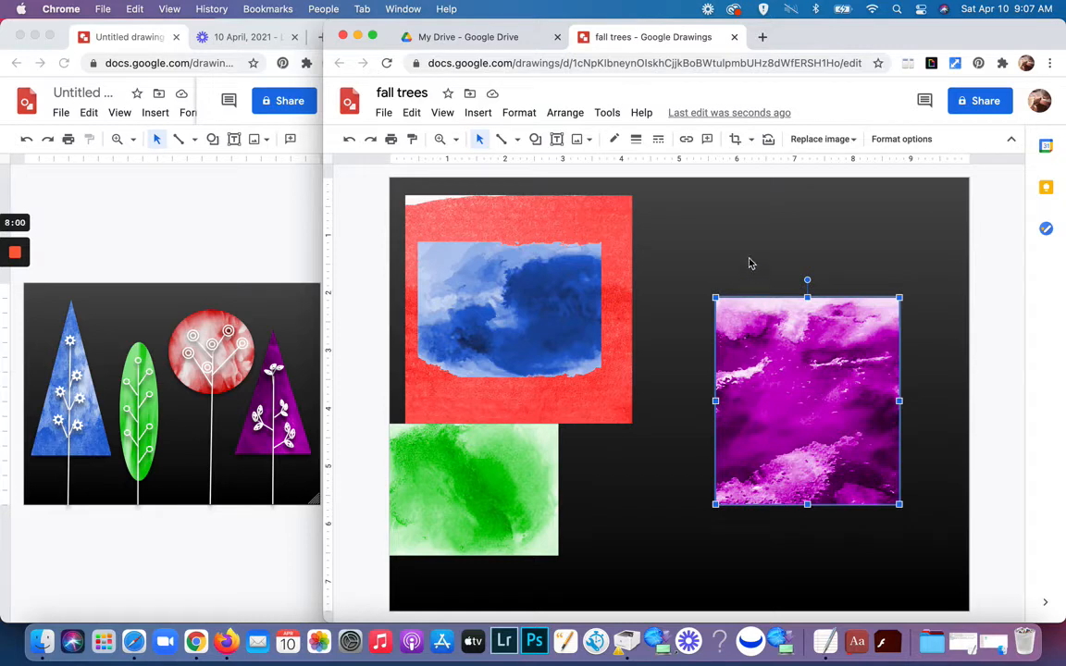
left_click(734, 232)
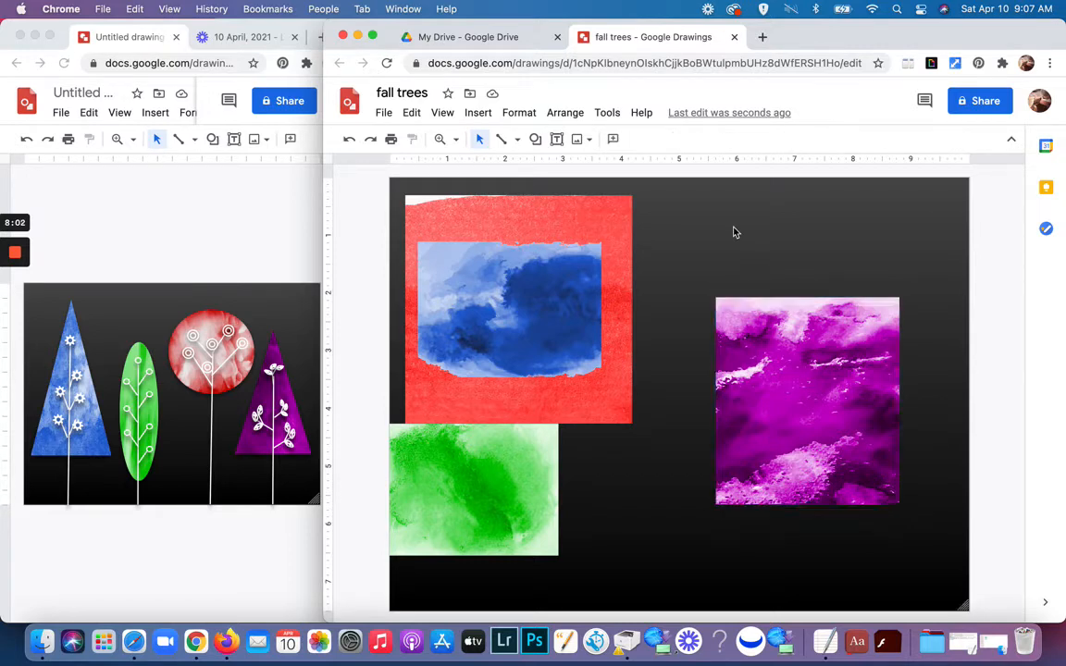
Mask the purple watercolor image with the triangle shape and deselect it.
left_click(776, 396)
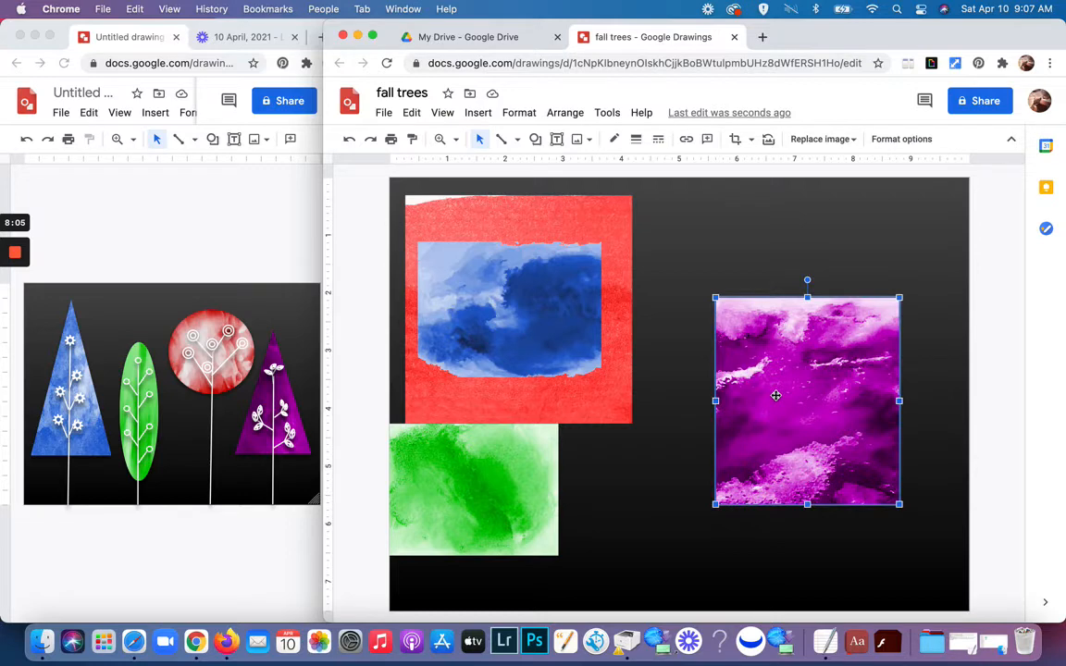
left_click(753, 142)
mouse_move(762, 168)
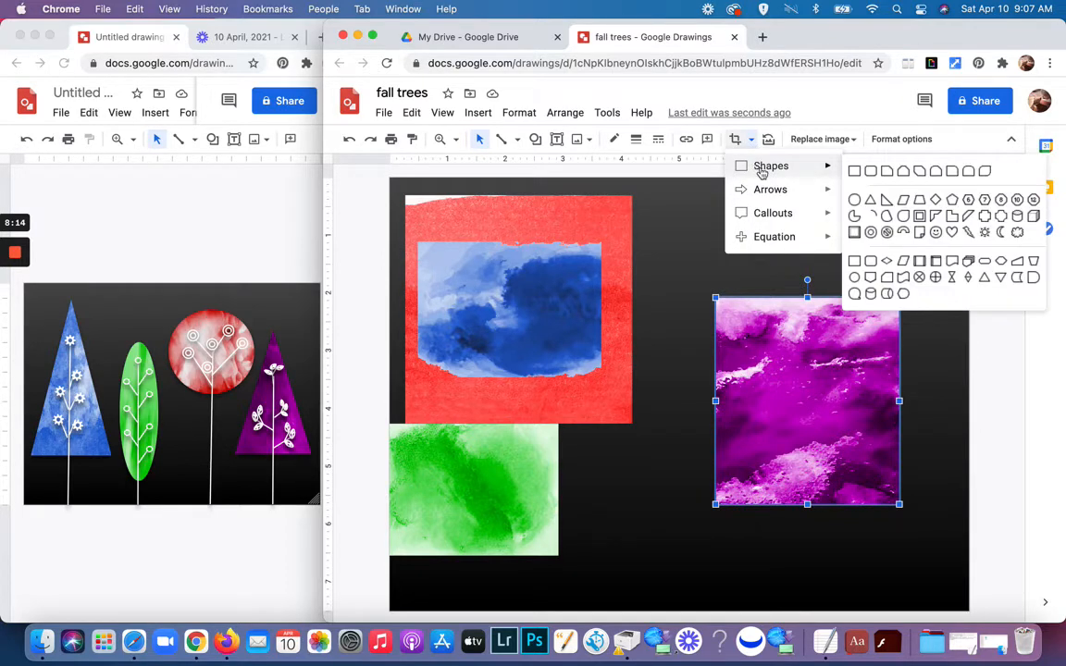
left_click(869, 200)
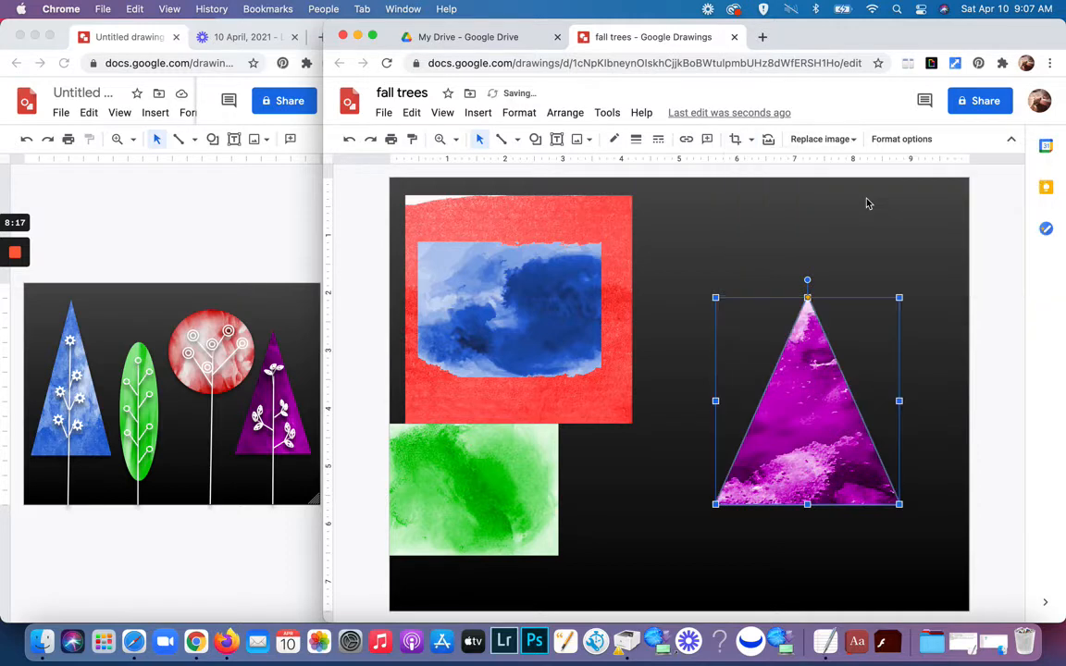
left_click(661, 264)
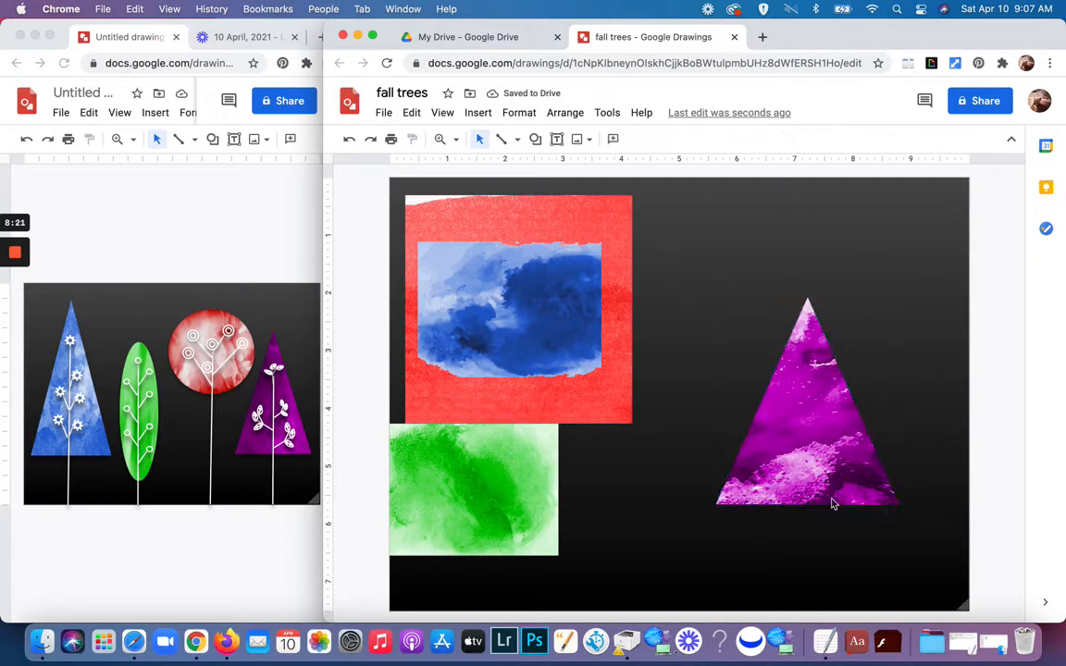
Narrow the purple triangle's crop frame slightly and shift the image upward inside it.
double_click(814, 409)
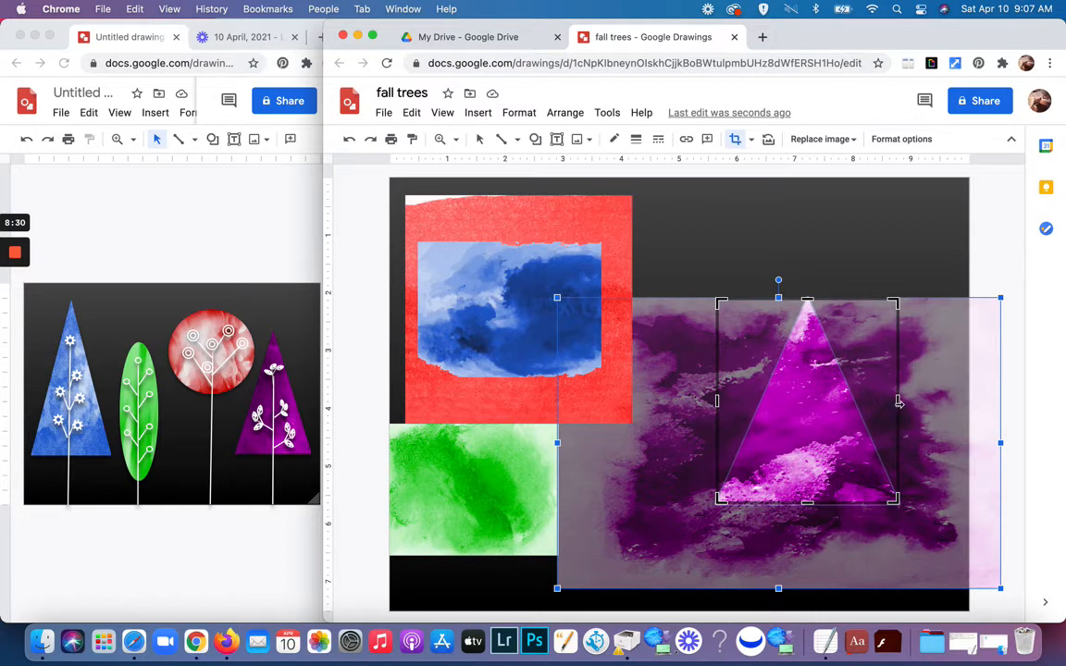
left_click_drag(899, 401, 888, 410)
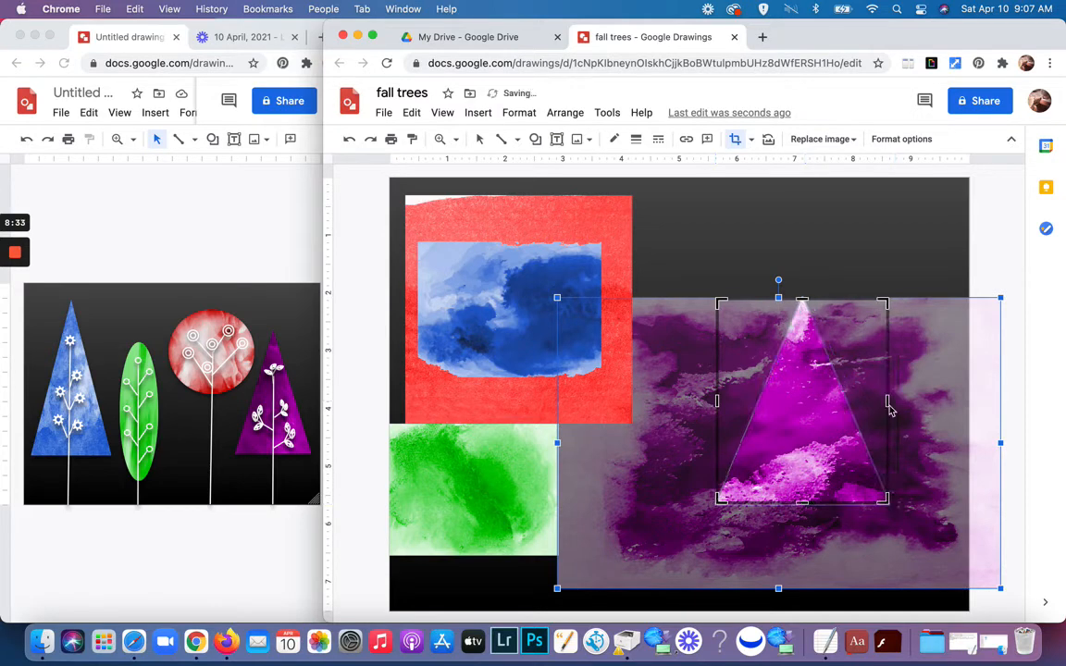
mouse_move(798, 401)
left_mouse_down()
mouse_move(801, 414)
mouse_move(799, 382)
left_mouse_up()
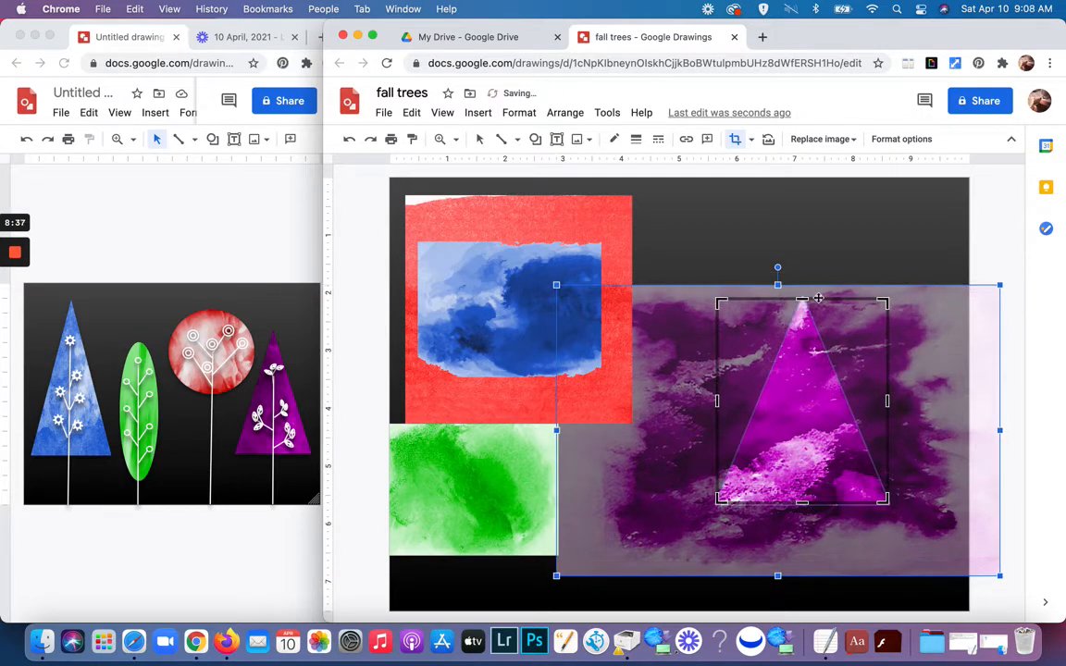
key("Return")
left_click(729, 298)
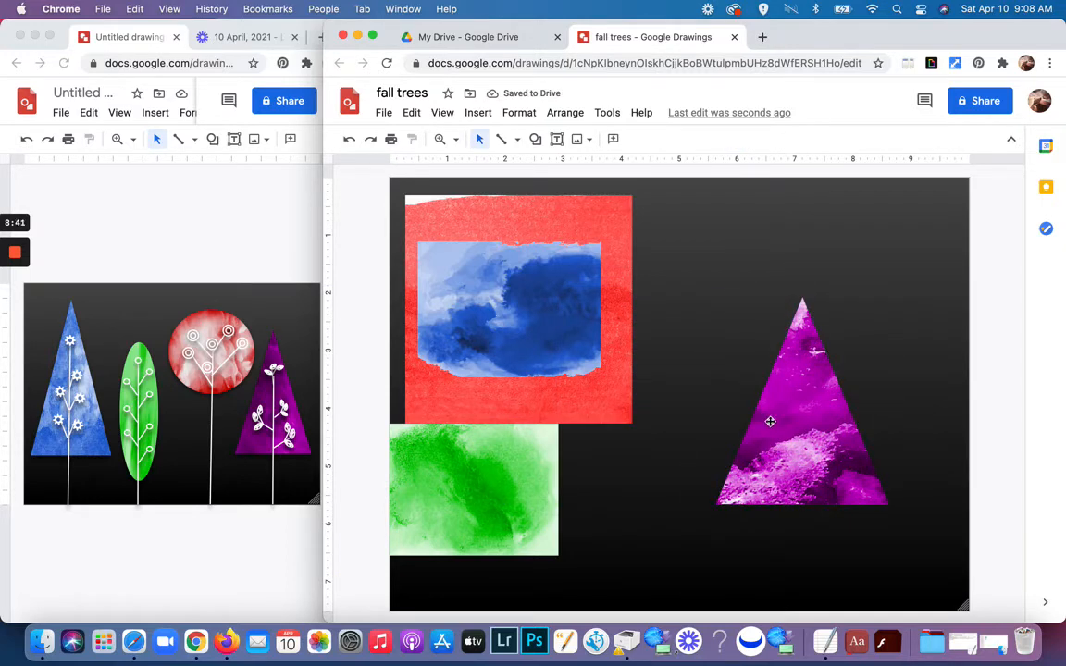
Resize the purple triangle to about 3 inches wide and 4 inches tall near the canvas's right edge.
left_click_drag(806, 435, 866, 455)
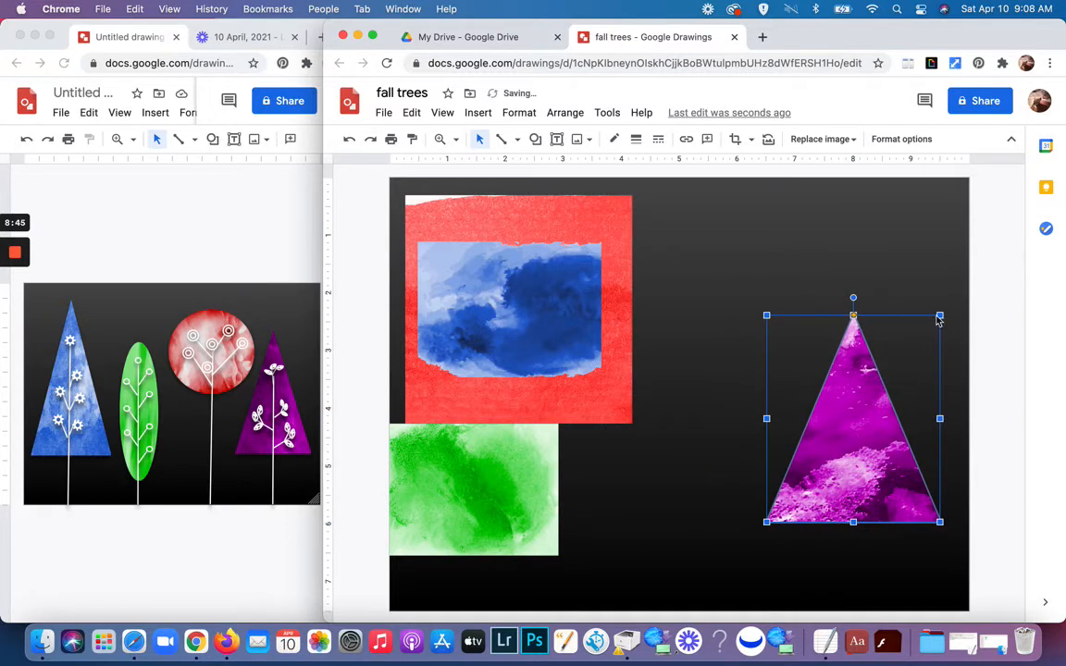
left_click_drag(941, 315, 958, 294)
left_click_drag(861, 404, 852, 404)
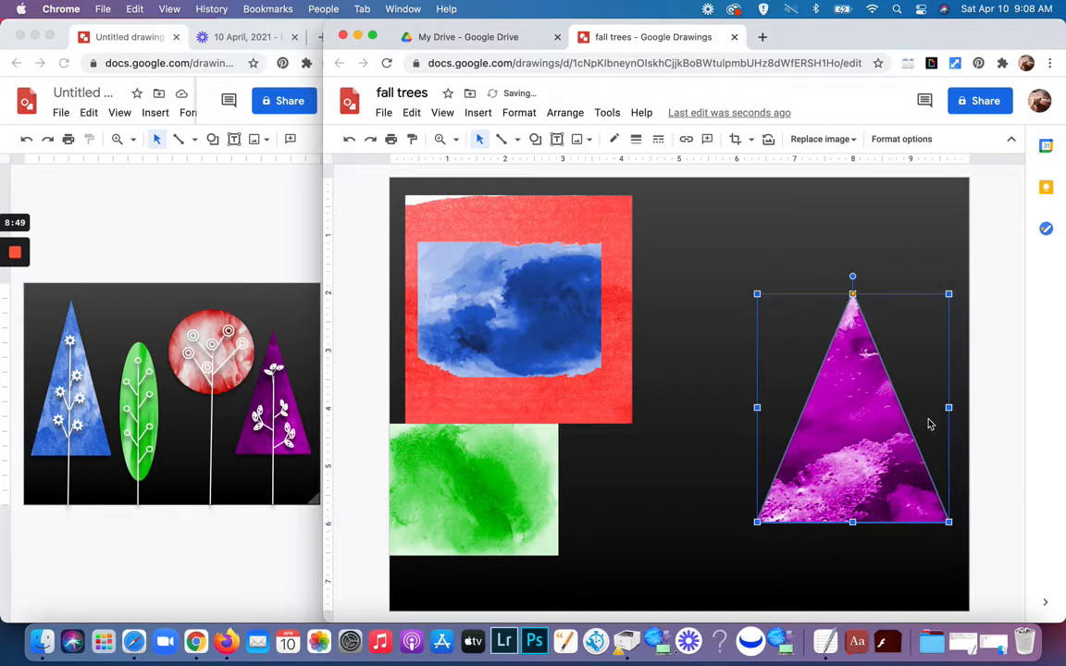
left_click_drag(949, 408, 931, 412)
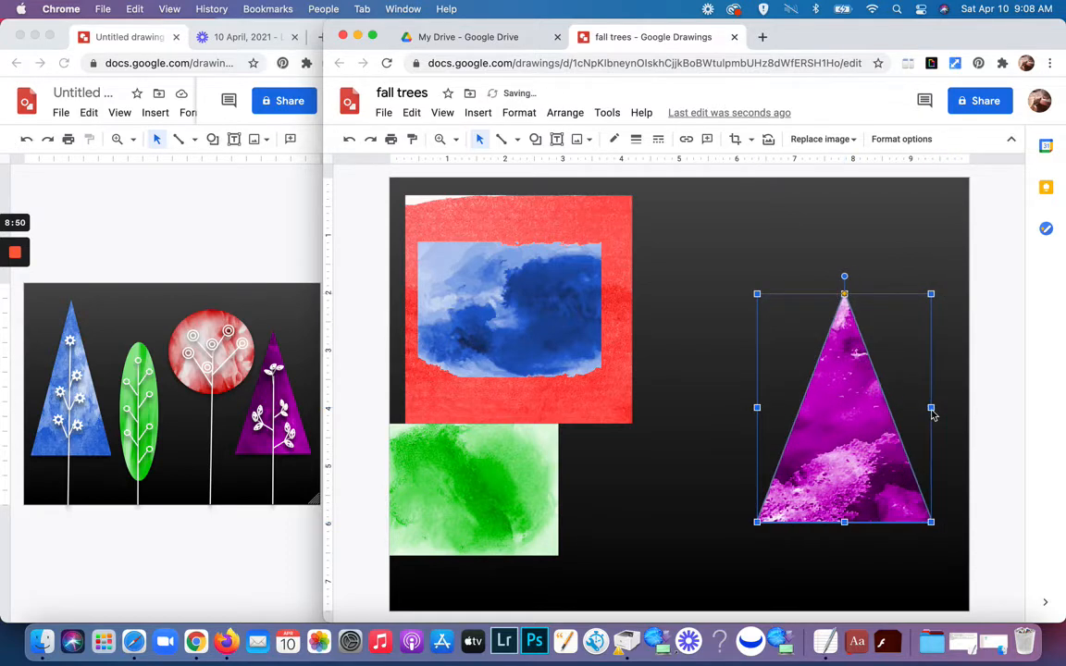
left_click(795, 286)
left_click_drag(836, 460, 838, 432)
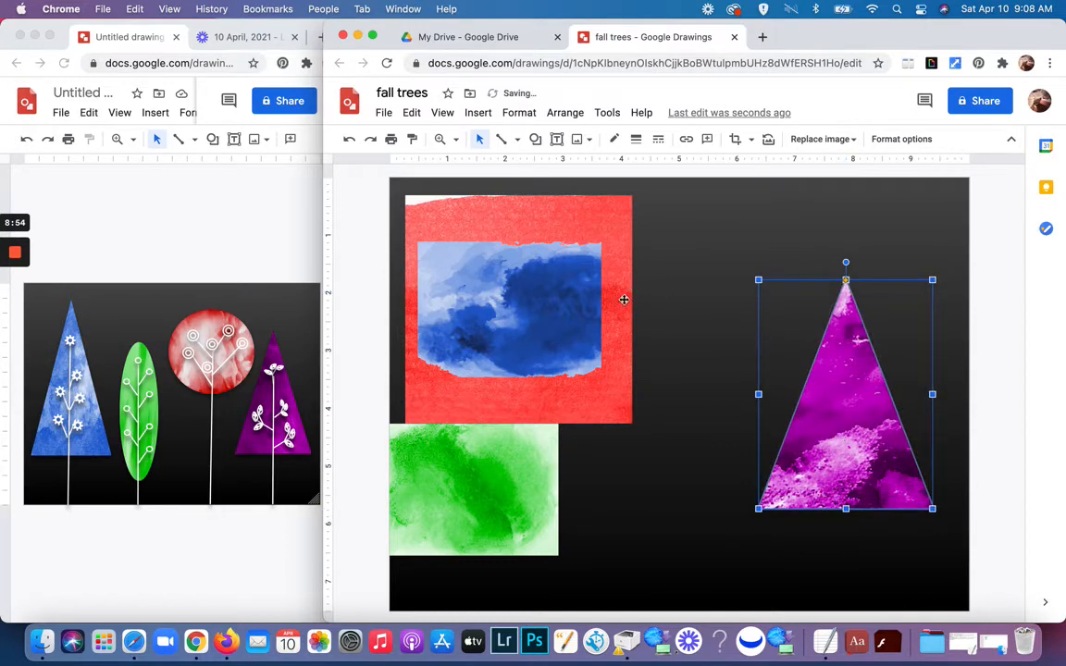
Mask the red image with an oval and size it to a circle about 3 inches wide, above and left of the purple triangle.
left_click_drag(529, 295, 507, 461)
left_click_drag(521, 219, 660, 222)
left_click(750, 139)
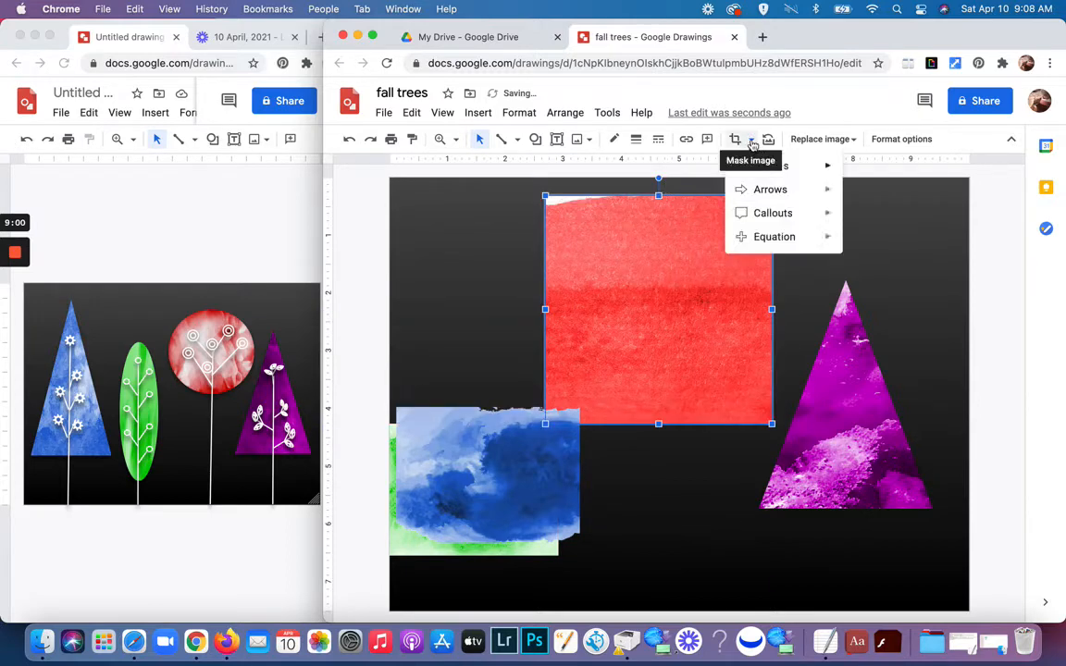
mouse_move(760, 166)
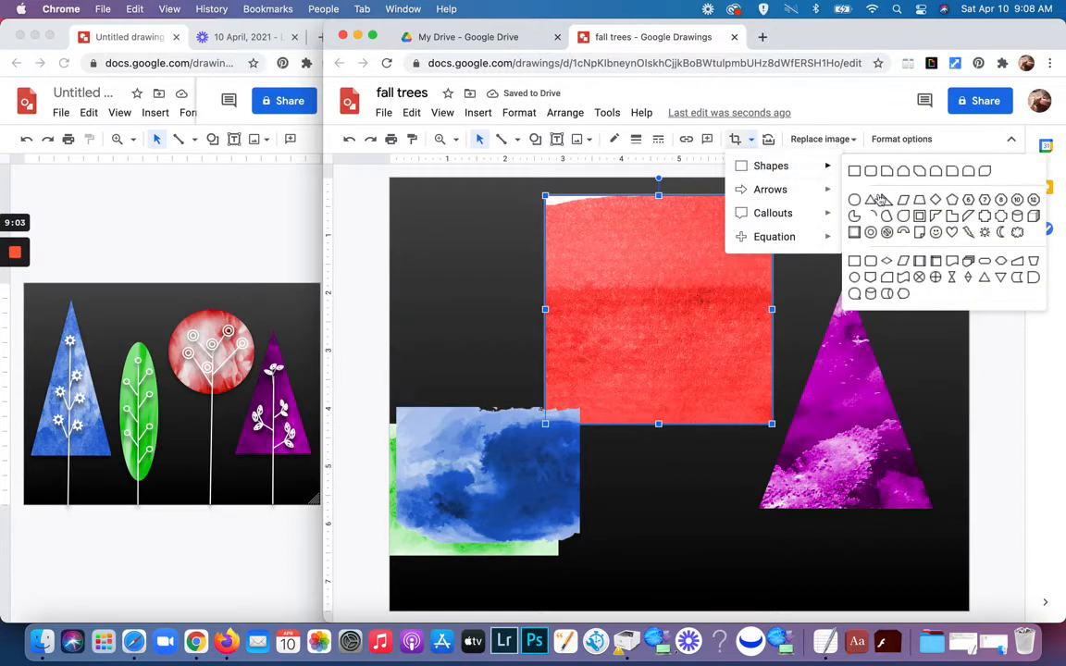
left_click(855, 199)
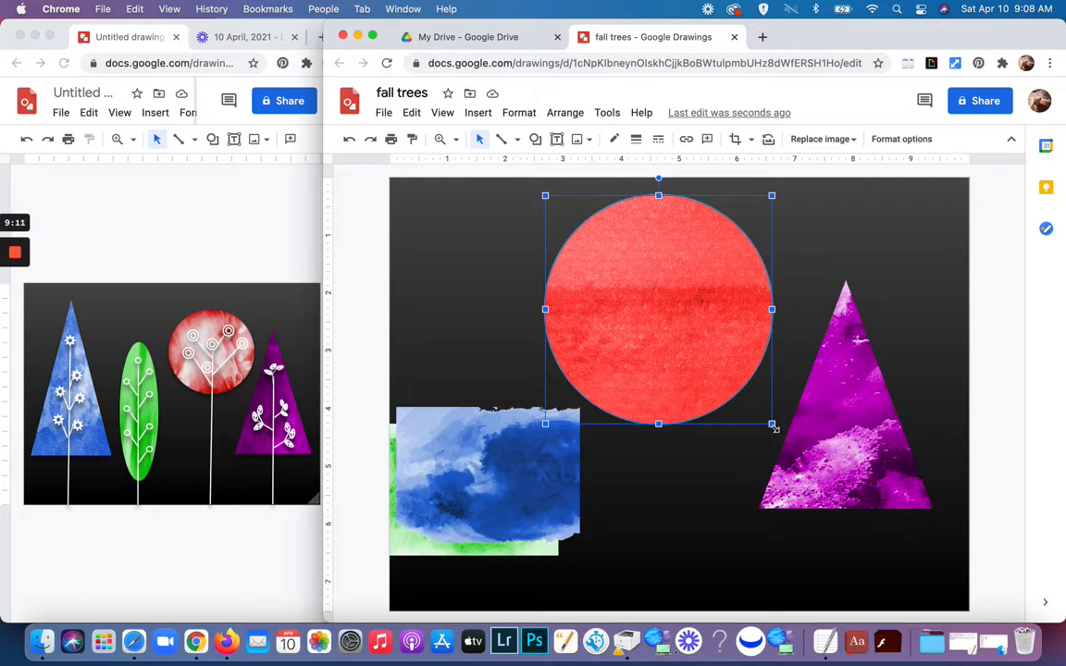
left_click_drag(774, 427, 718, 372)
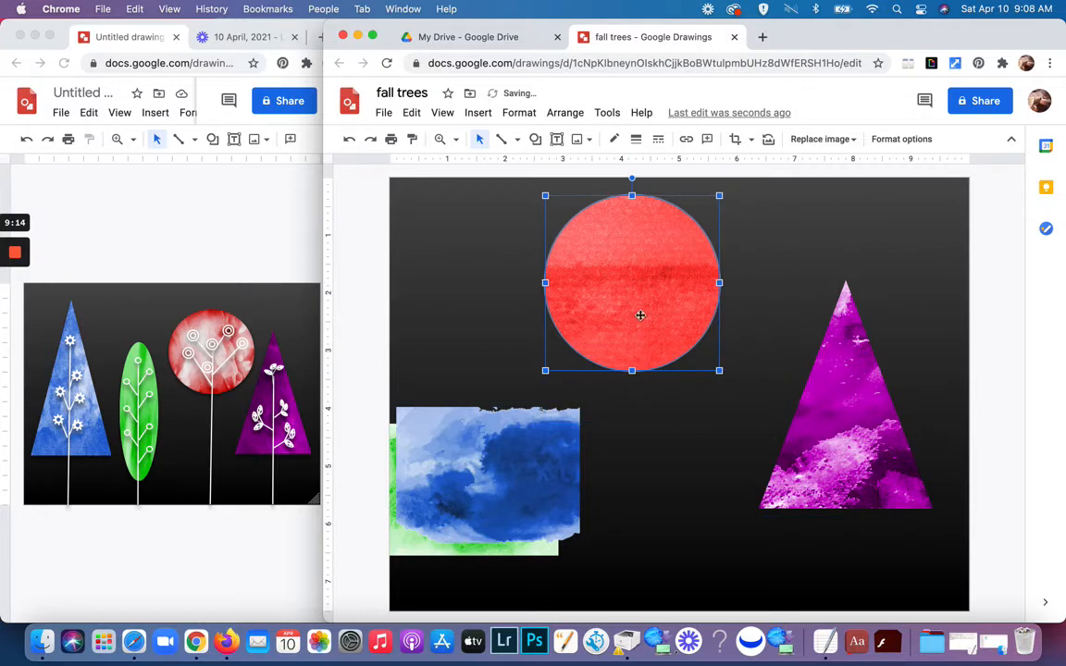
left_click_drag(641, 312, 699, 329)
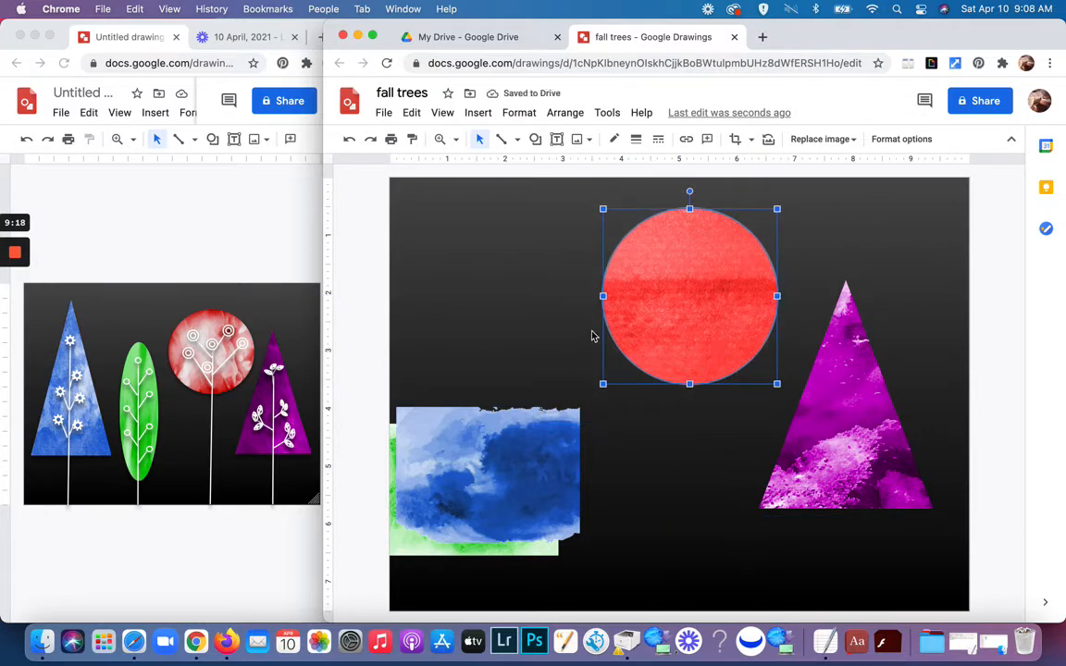
Separate the blue and green images, and mask the green one below the blue with an oval.
left_click_drag(431, 404, 426, 274)
left_click_drag(481, 493, 572, 494)
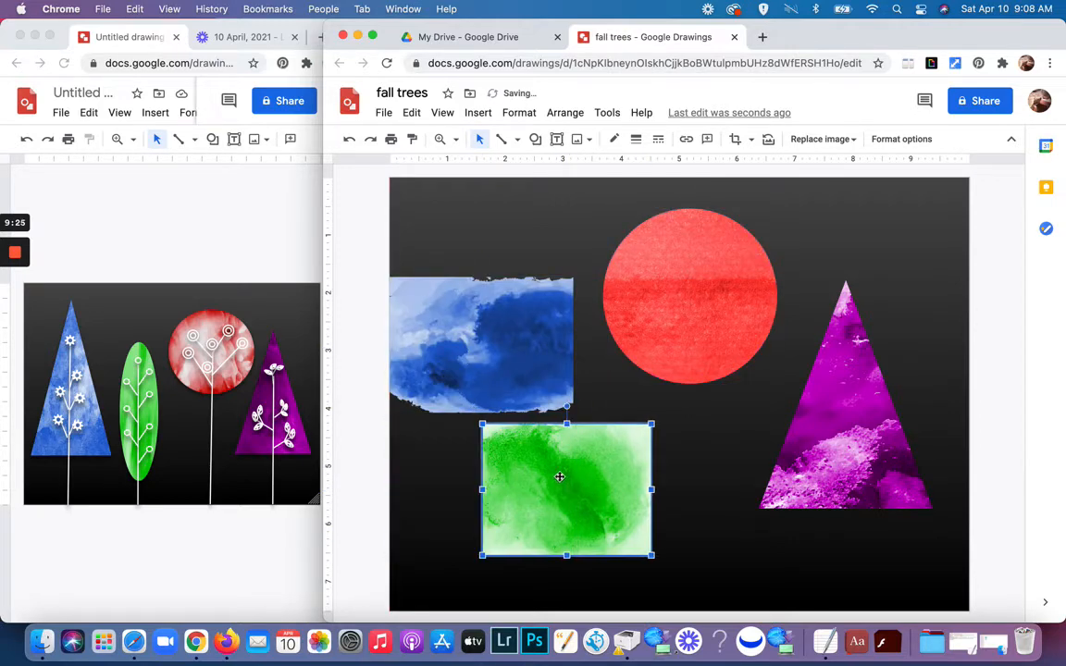
left_click(748, 139)
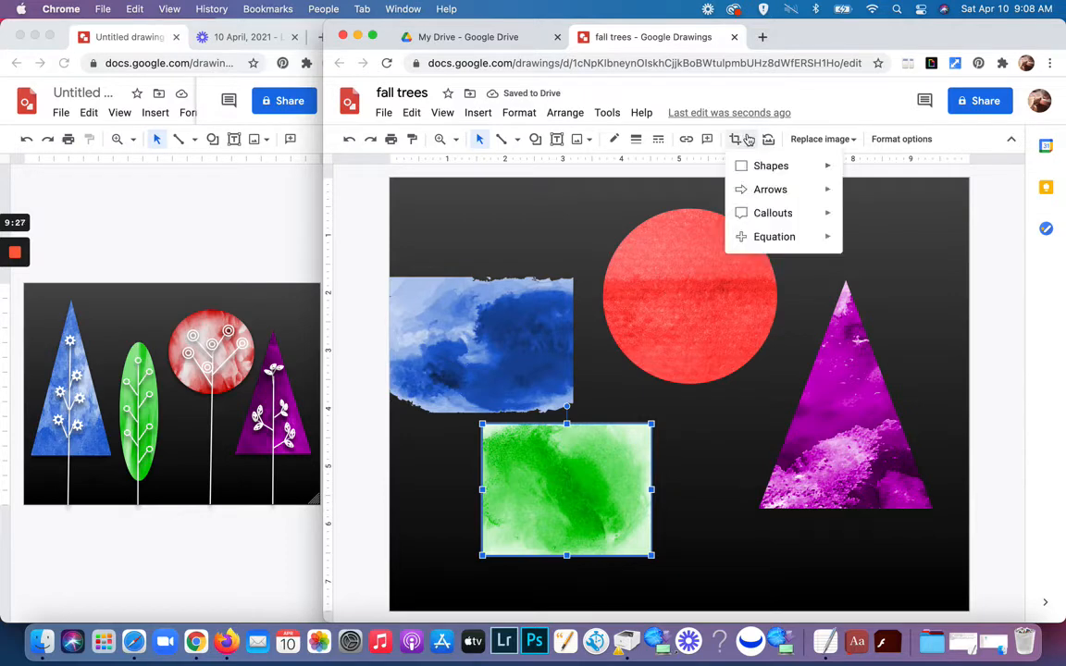
mouse_move(771, 166)
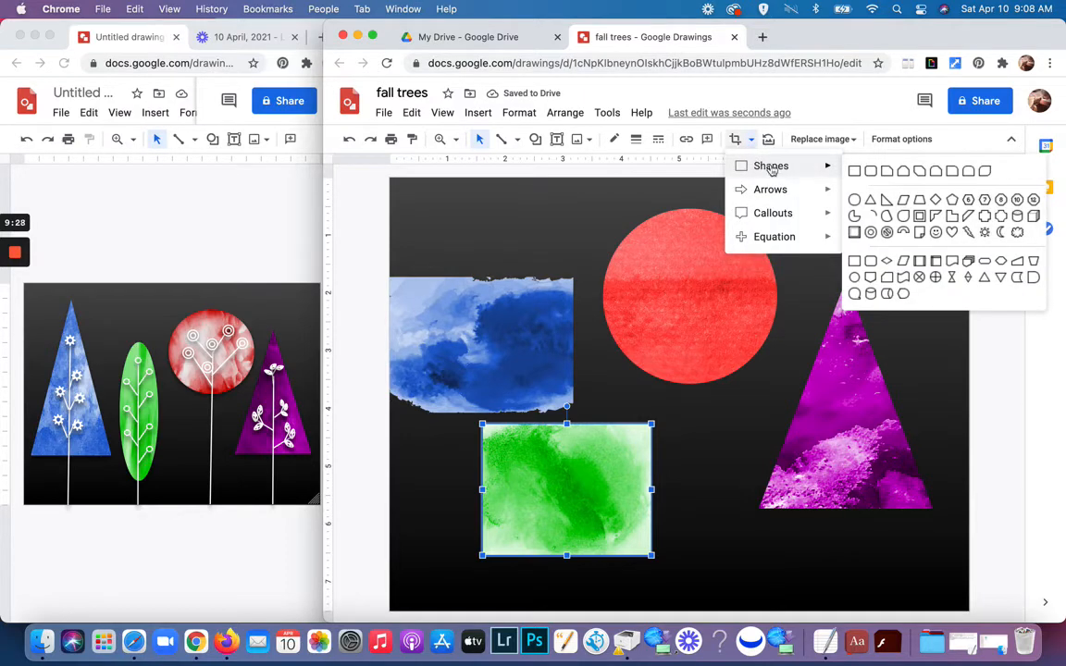
left_click(855, 200)
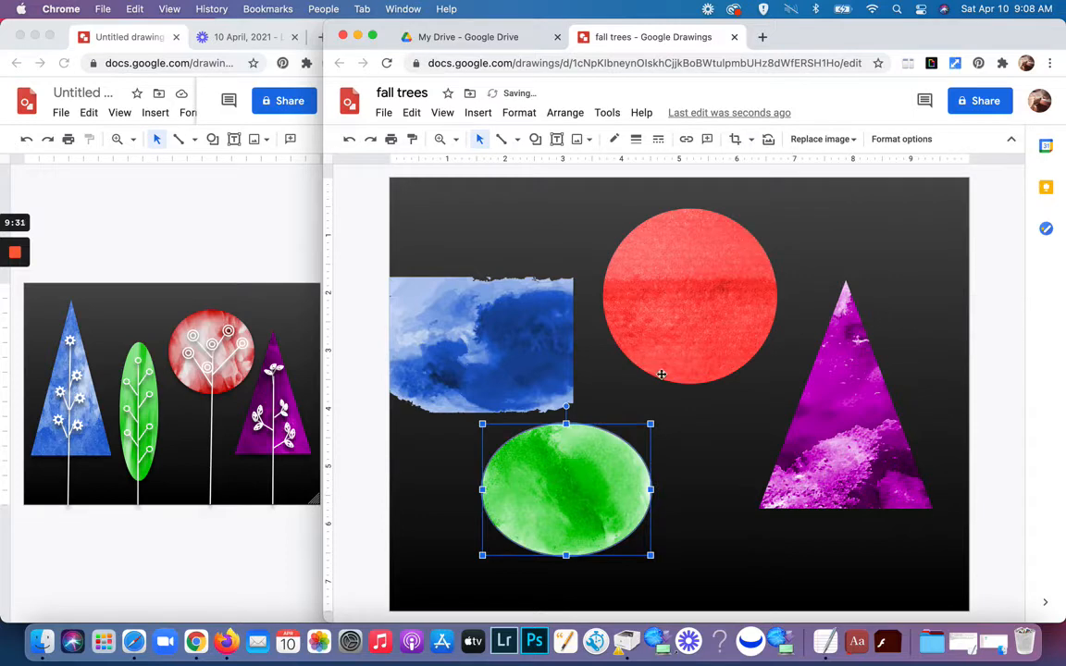
Narrow the green oval's crop frame from both sides to about 1 inch wide, shift the image slightly down, and trim the frame's upper edge.
double_click(559, 488)
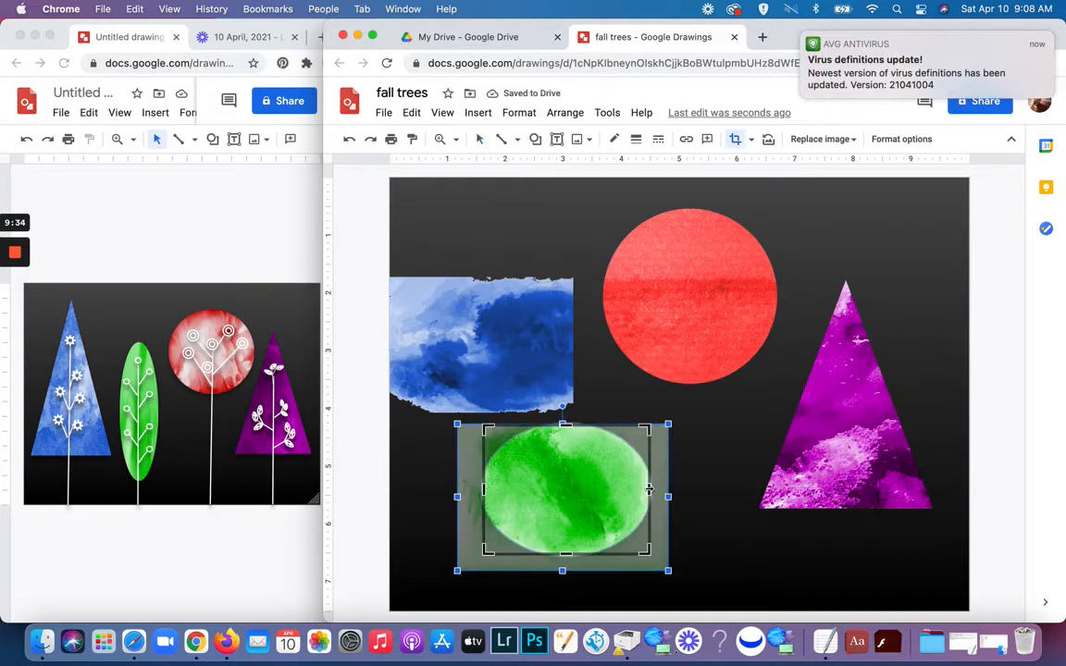
left_click_drag(650, 489, 587, 488)
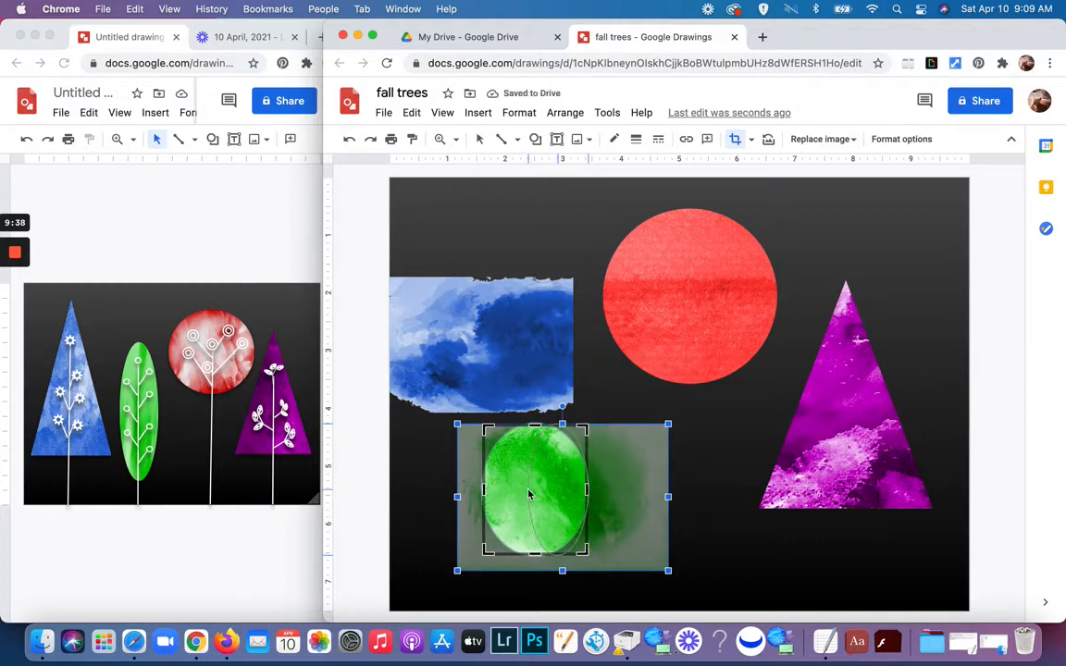
left_click_drag(529, 494, 530, 493)
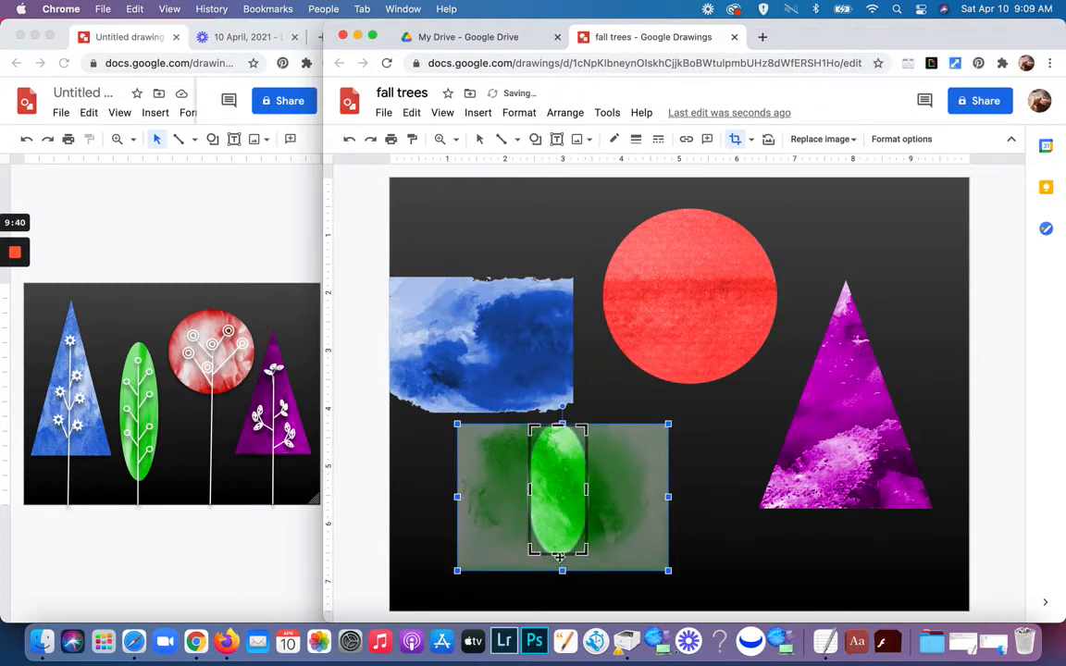
left_click_drag(559, 557, 560, 560)
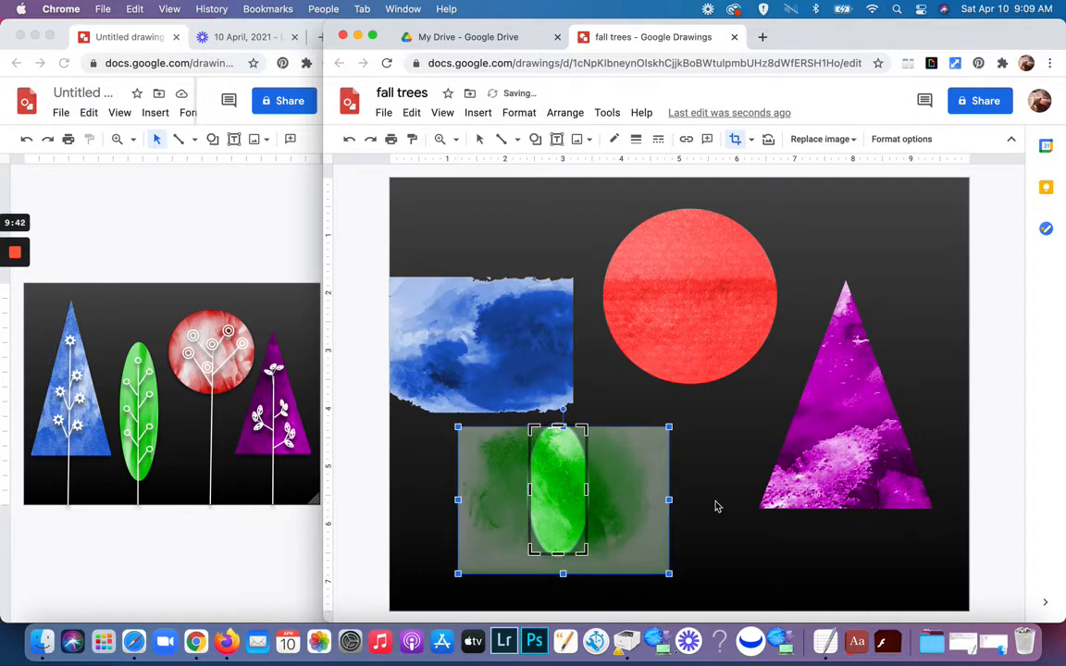
left_click(752, 438)
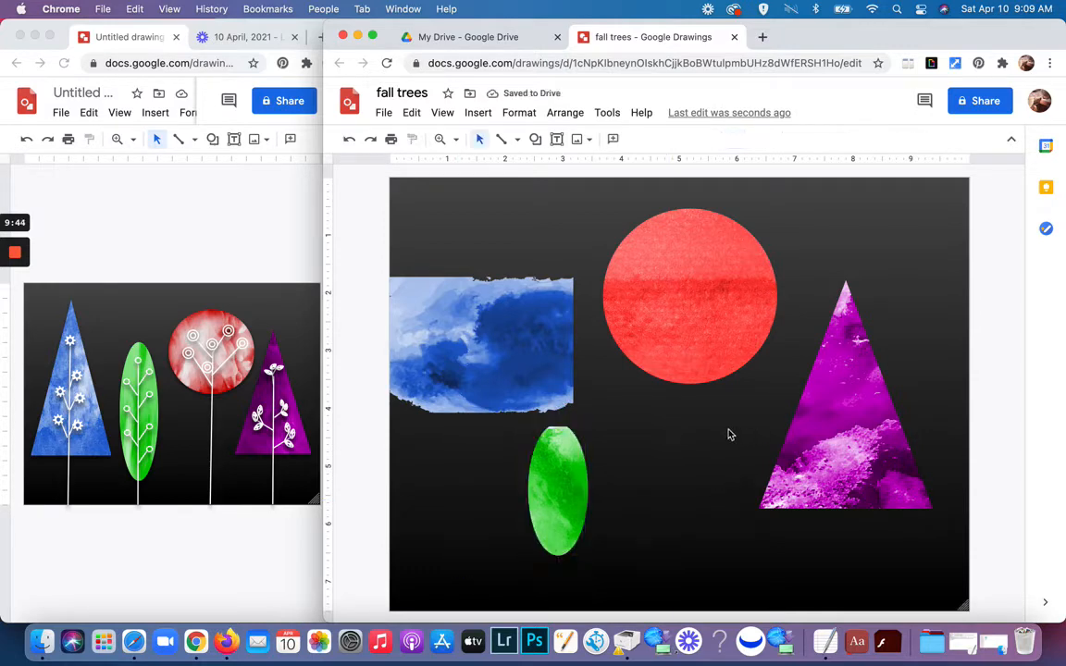
double_click(559, 487)
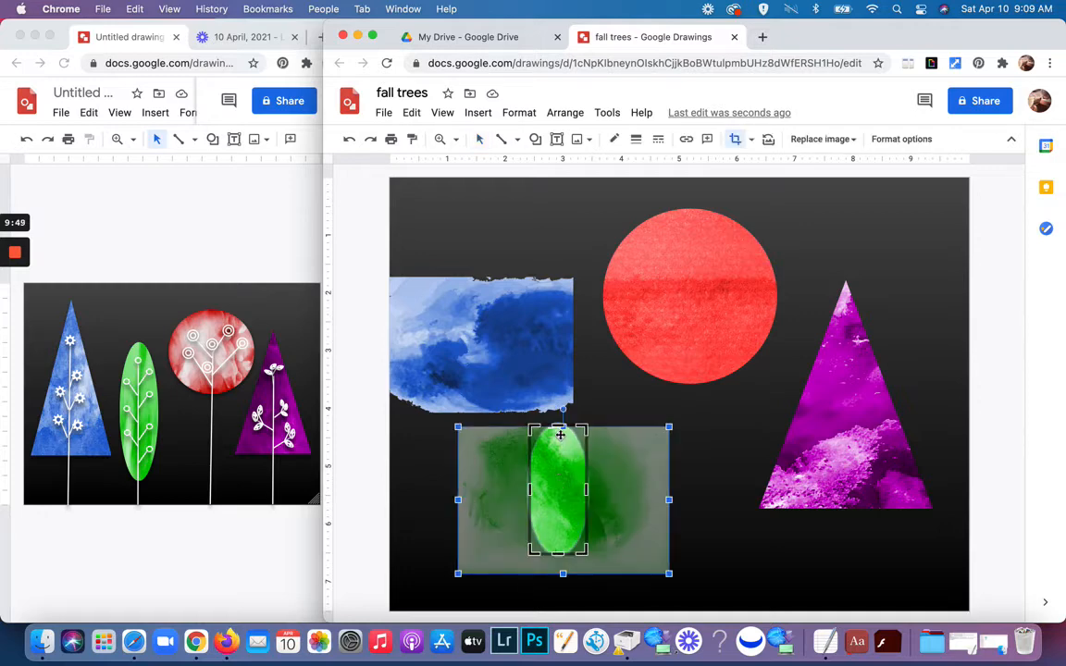
left_click_drag(559, 426, 561, 435)
left_click(615, 407)
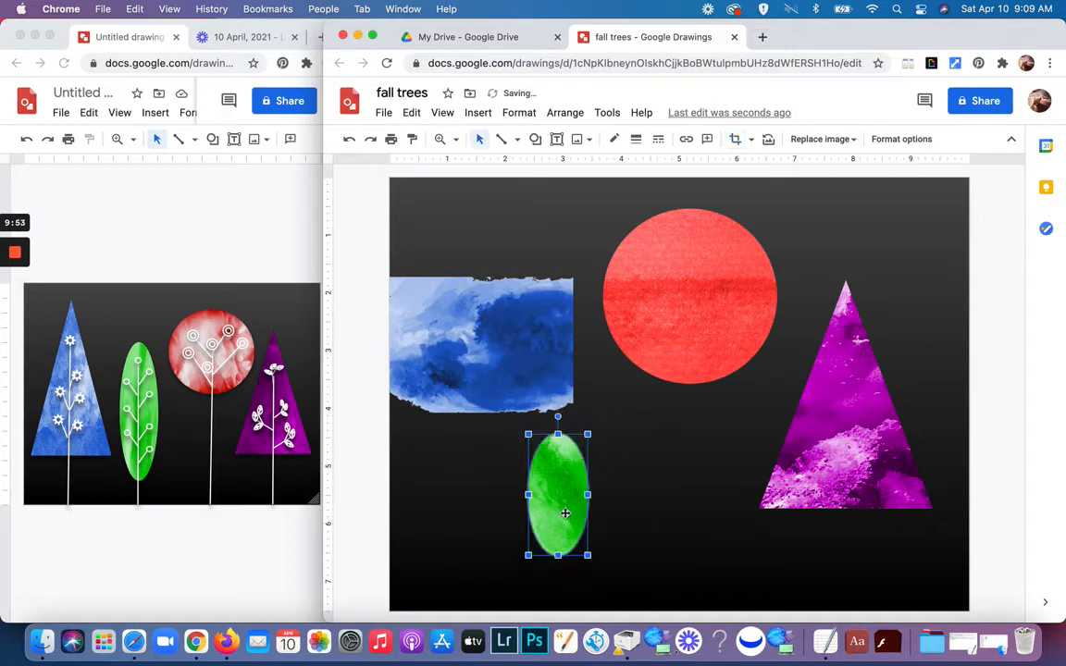
Resize the green oval to about 1.1 inches wide and 3.2 inches tall, placed between the blue image and the purple triangle.
left_click_drag(562, 512, 652, 481)
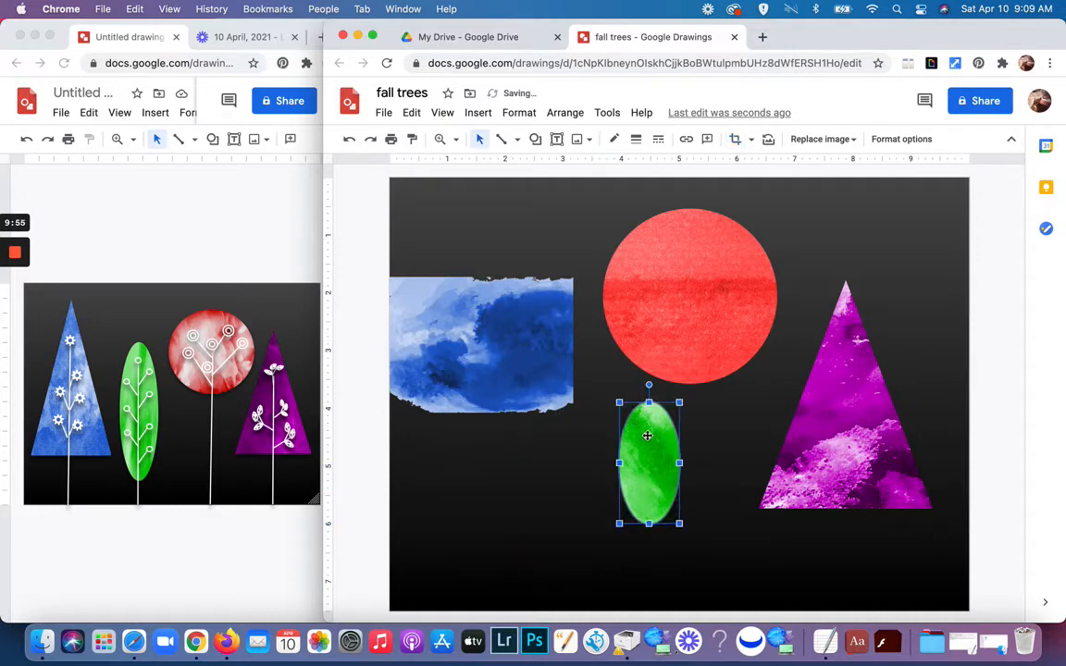
left_click_drag(619, 401, 589, 338)
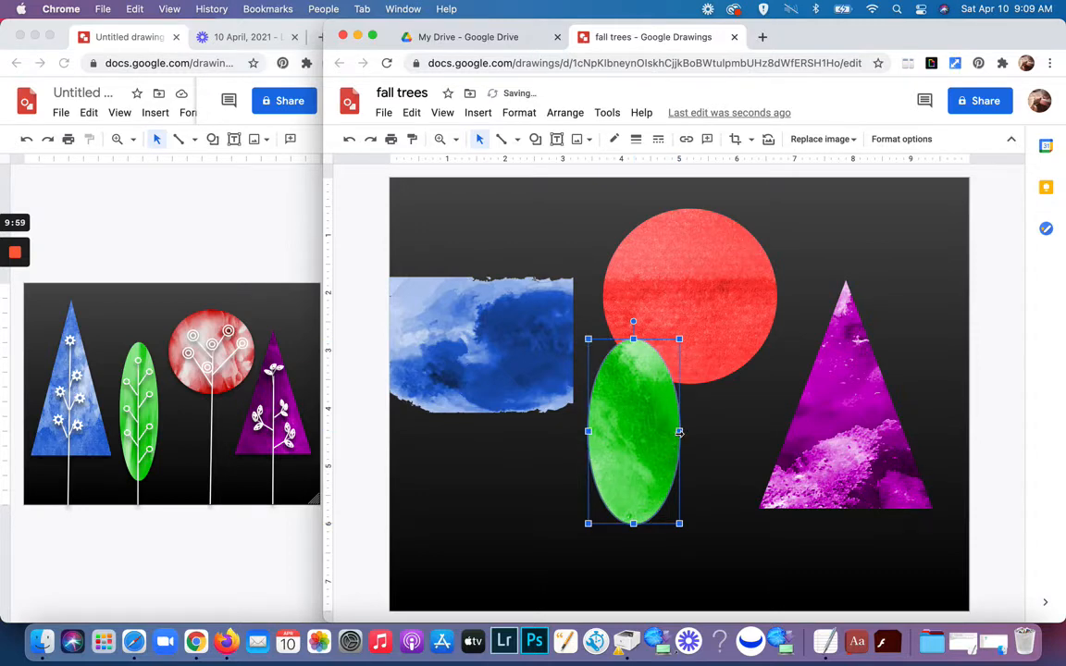
left_click_drag(680, 431, 654, 431)
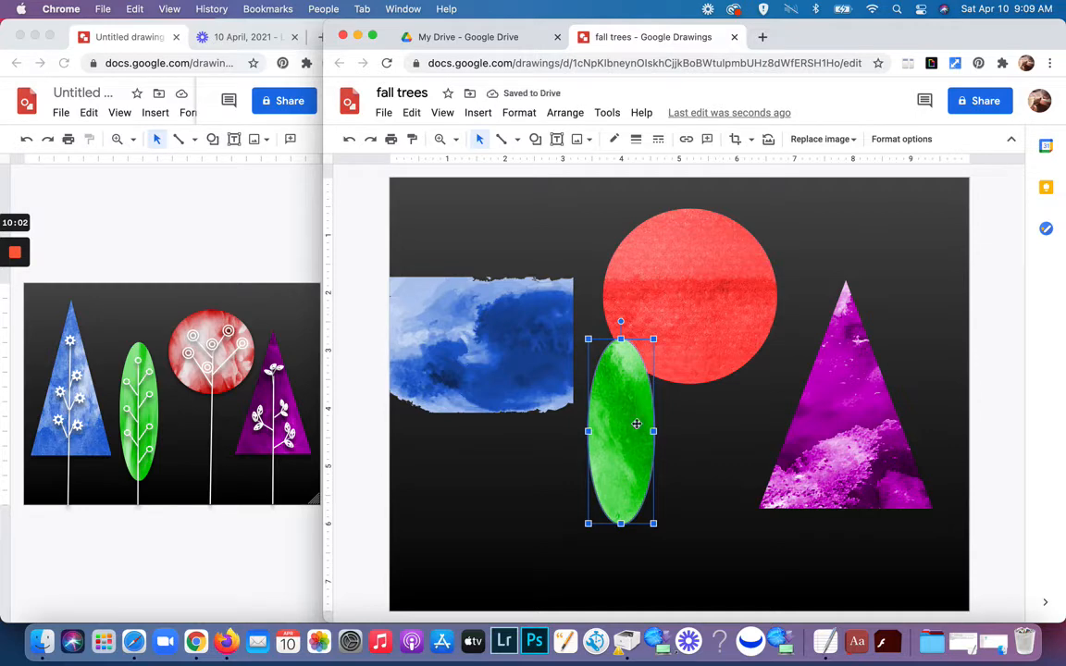
left_click_drag(624, 422, 700, 421)
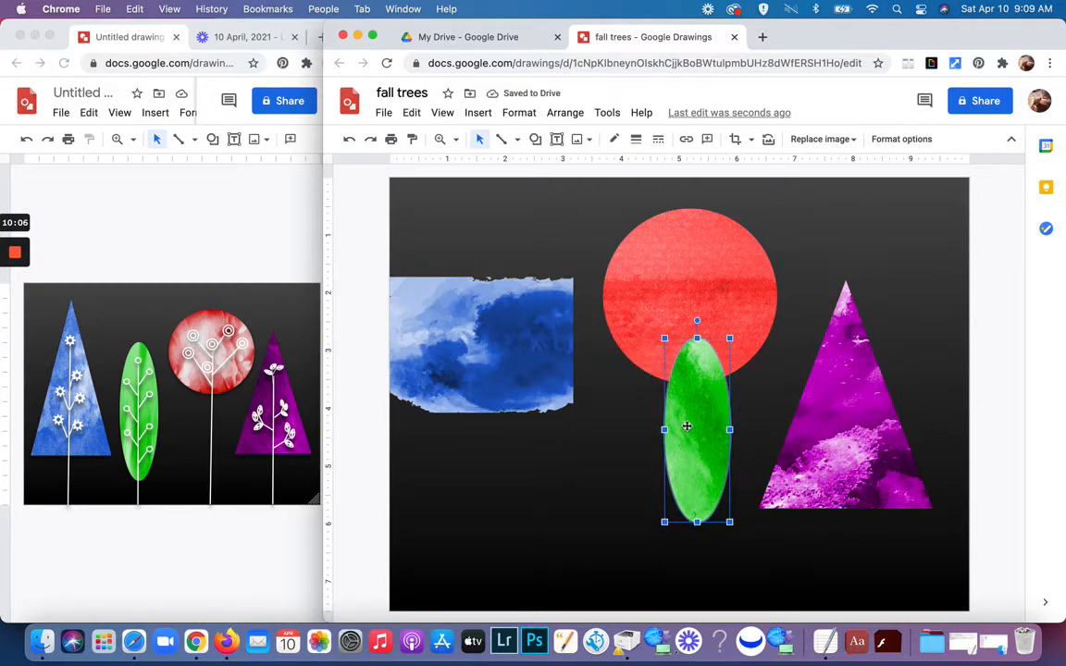
left_click_drag(697, 428, 704, 440)
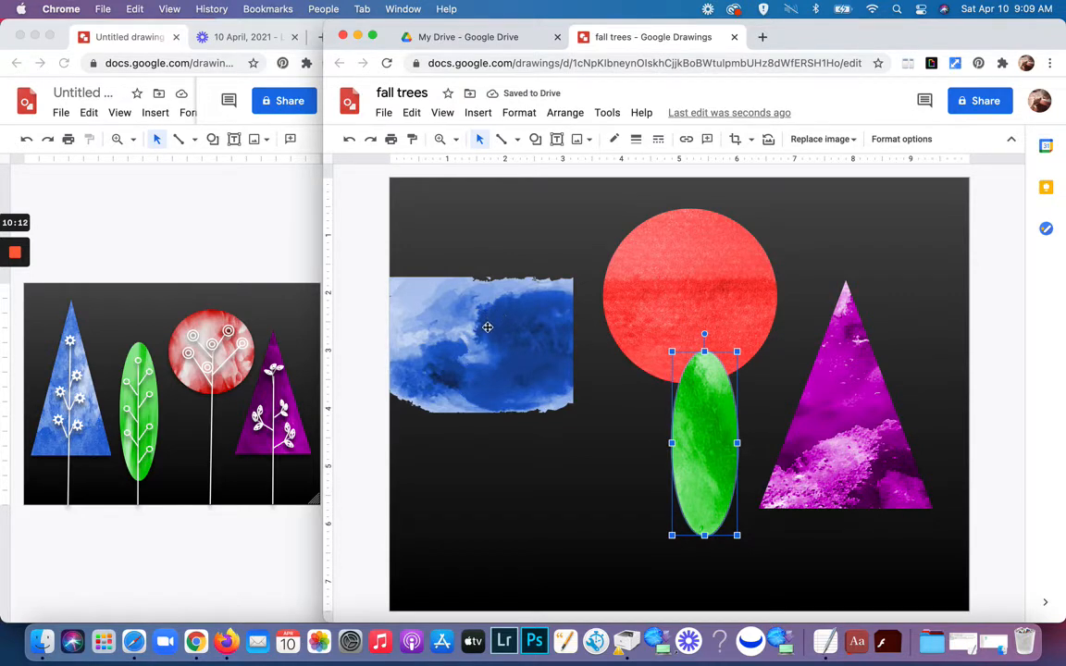
Move the blue image down beside the green oval and mask it with a triangle.
left_click(488, 327)
left_click_drag(490, 333, 520, 432)
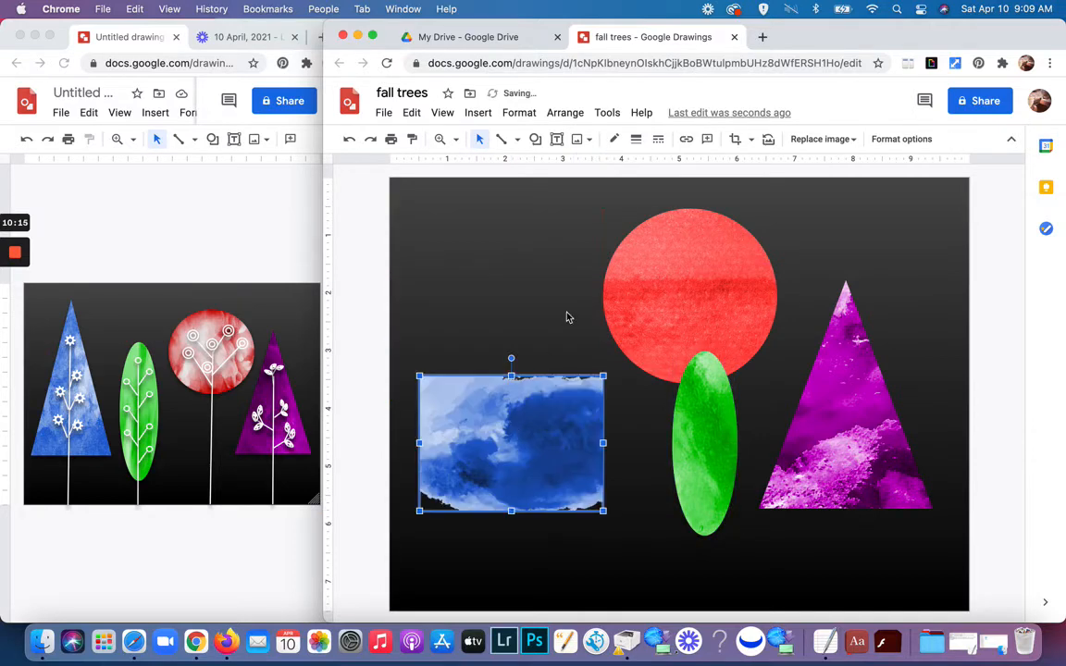
left_click(753, 140)
mouse_move(768, 166)
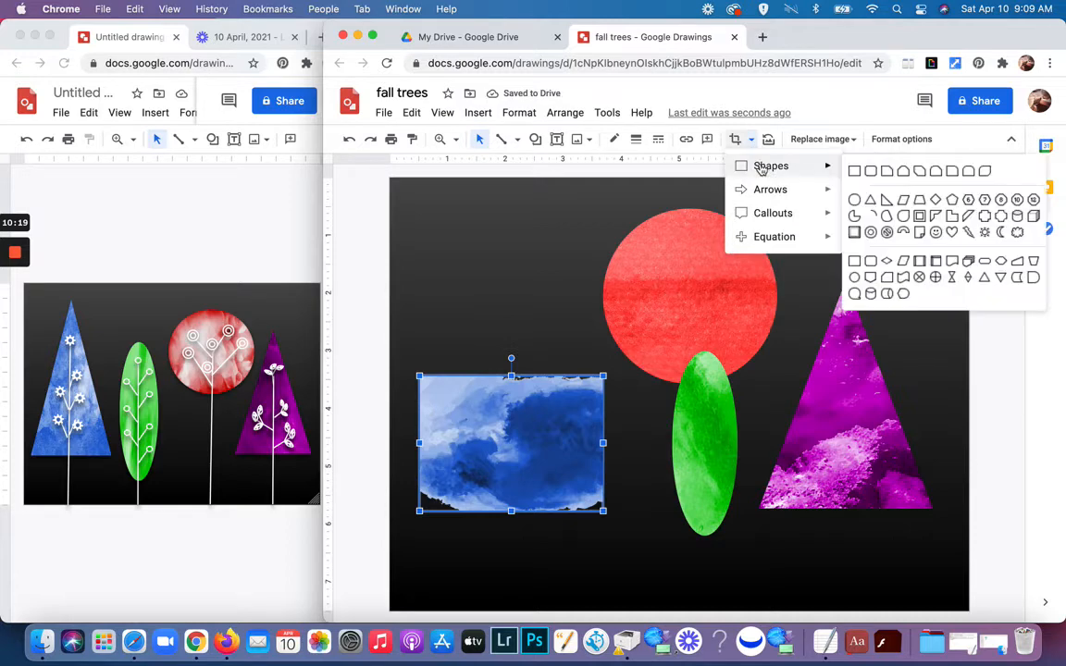
left_click(869, 201)
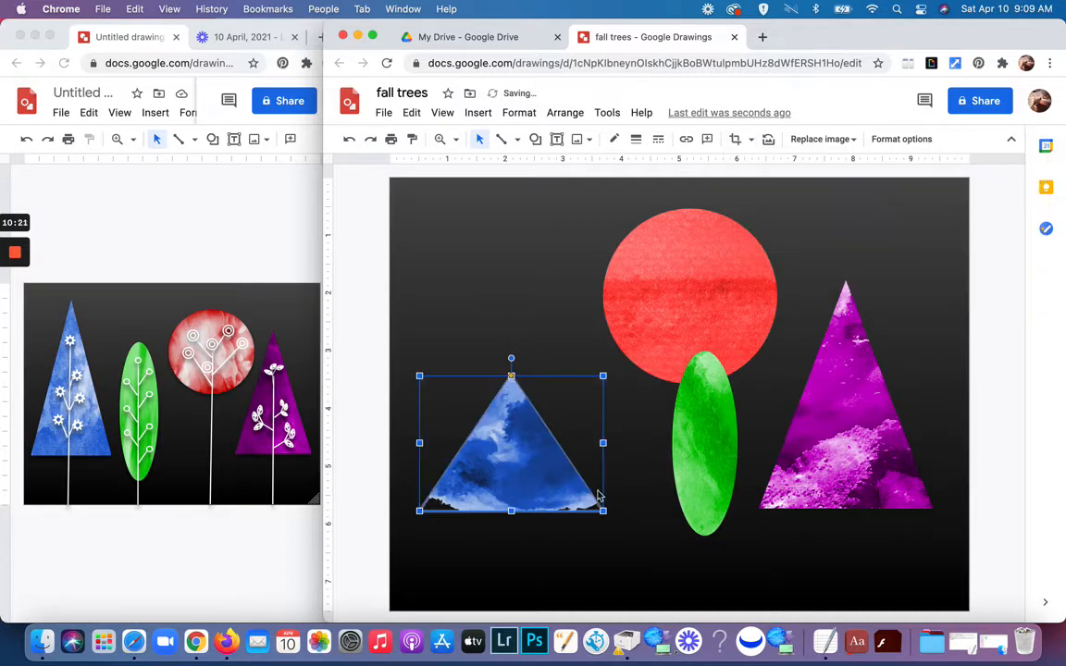
Narrow the blue triangle's crop to about 2 inches, shift the image down inside, and enlarge the triangle to about 3.7 by 4.4 inches.
double_click(514, 452)
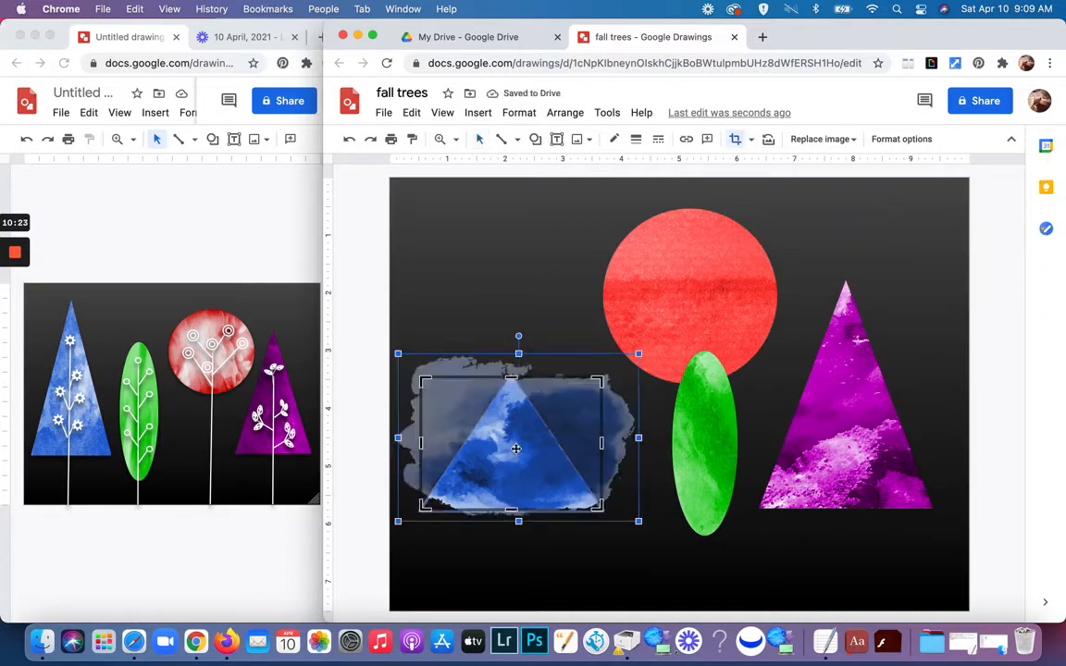
left_click_drag(603, 443, 551, 444)
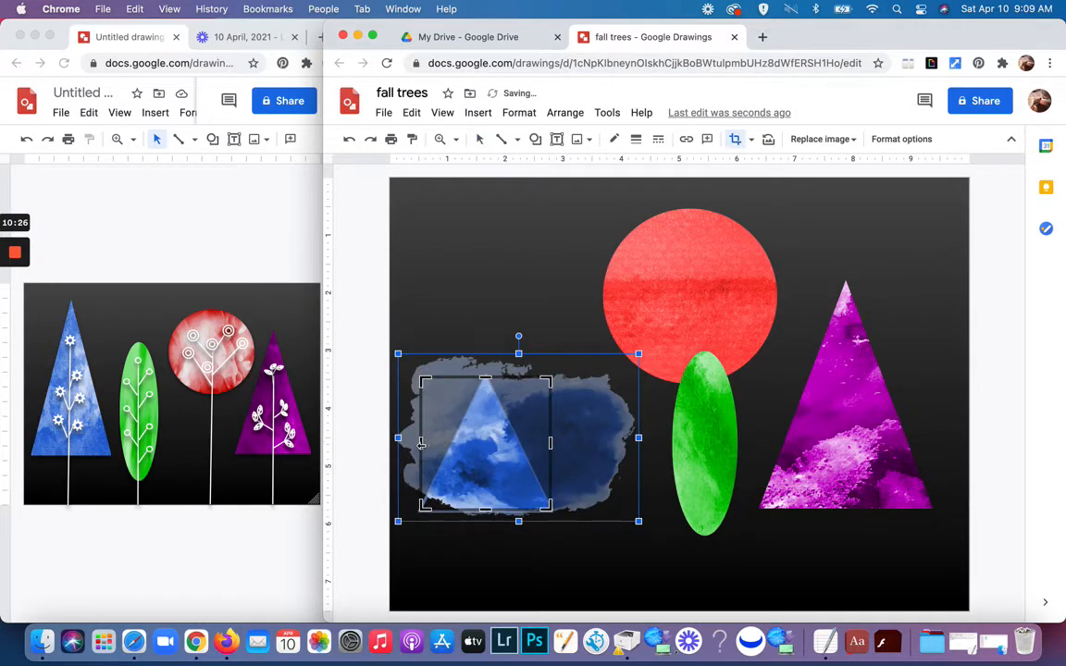
left_click_drag(421, 444, 483, 463)
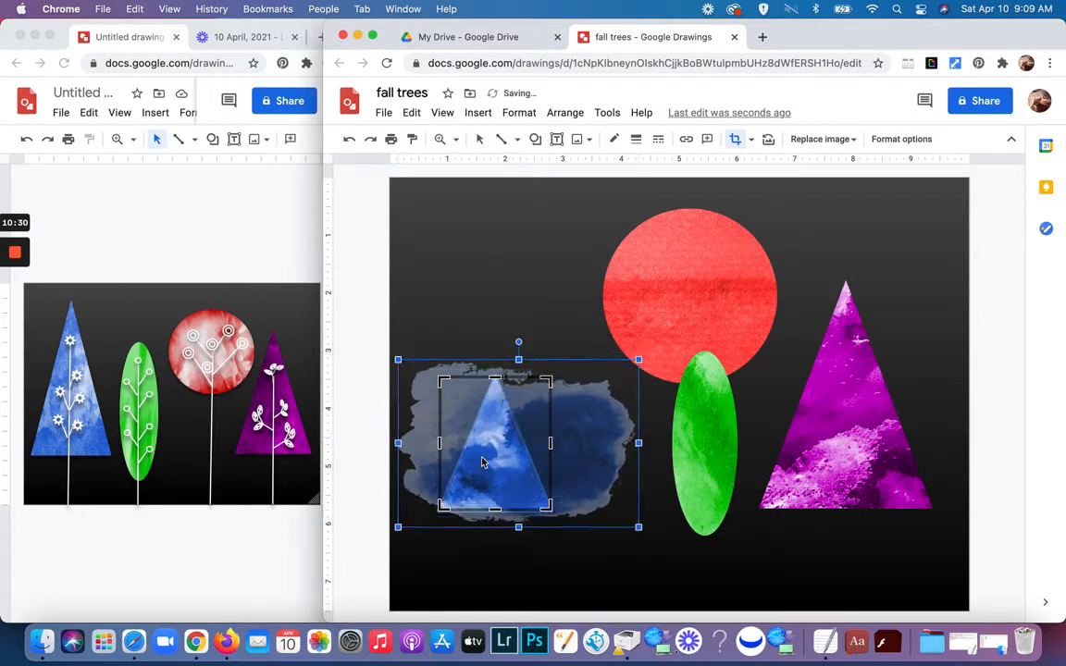
left_click(461, 262)
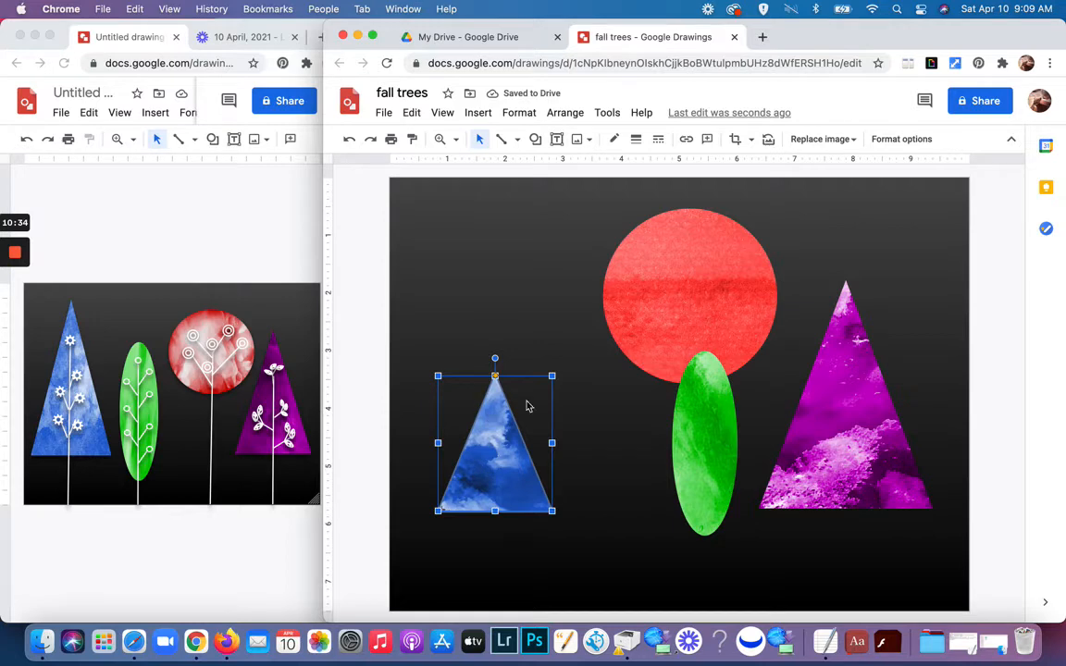
left_click_drag(553, 374, 534, 264)
left_click_drag(558, 424, 533, 407)
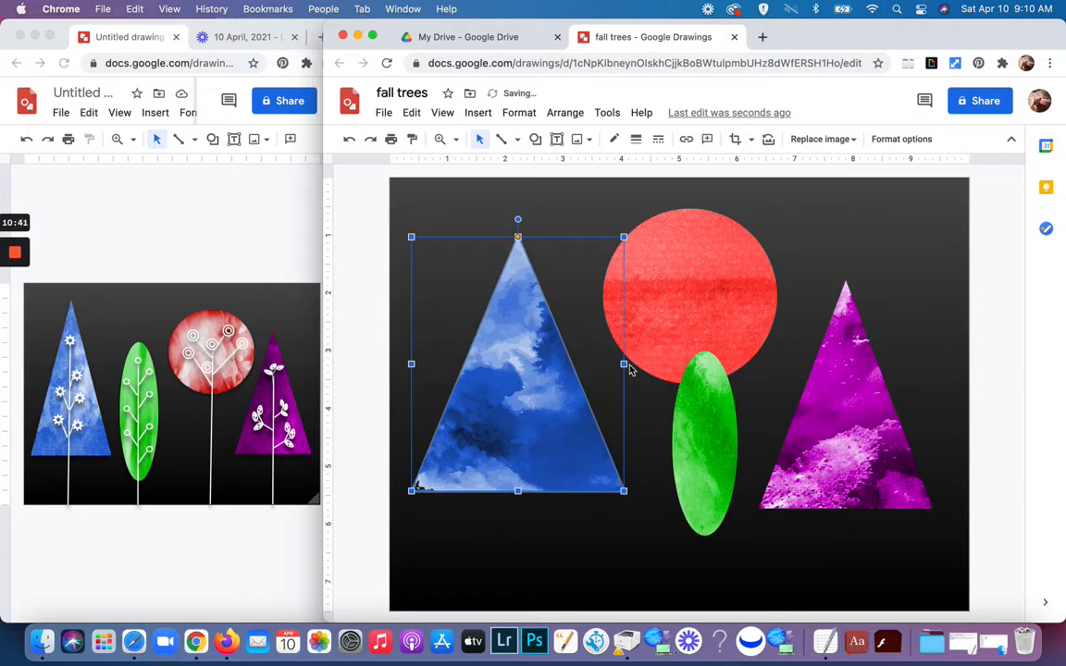
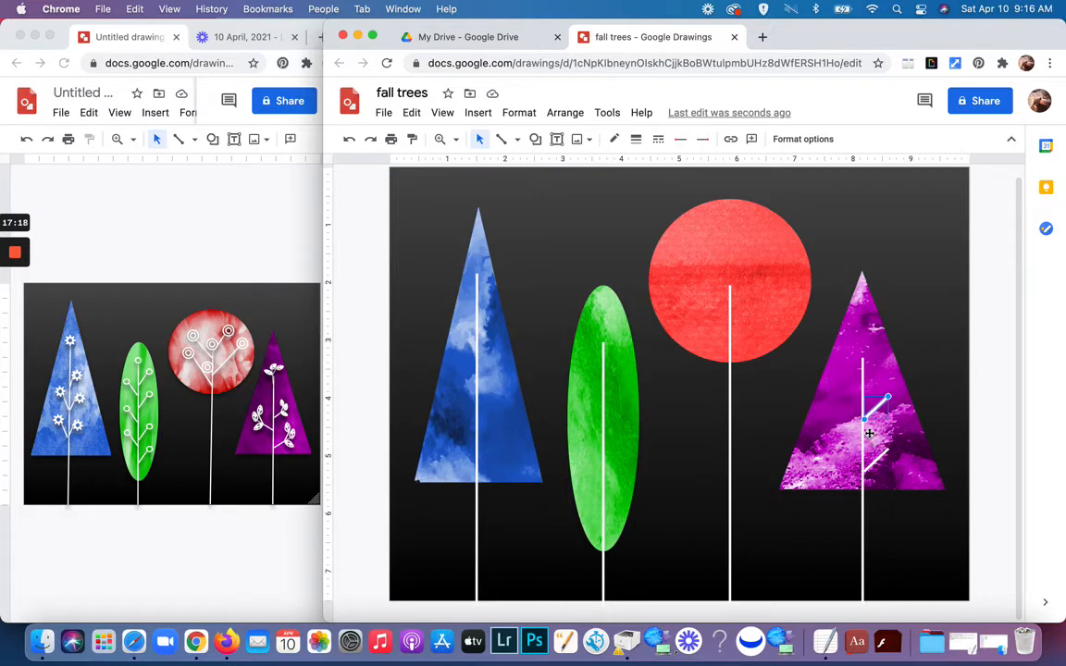
Flip the copied branch line horizontally and attach it to the left side of the purple tree's trunk, between the two right-hand branches.
left_click_drag(870, 434, 879, 444)
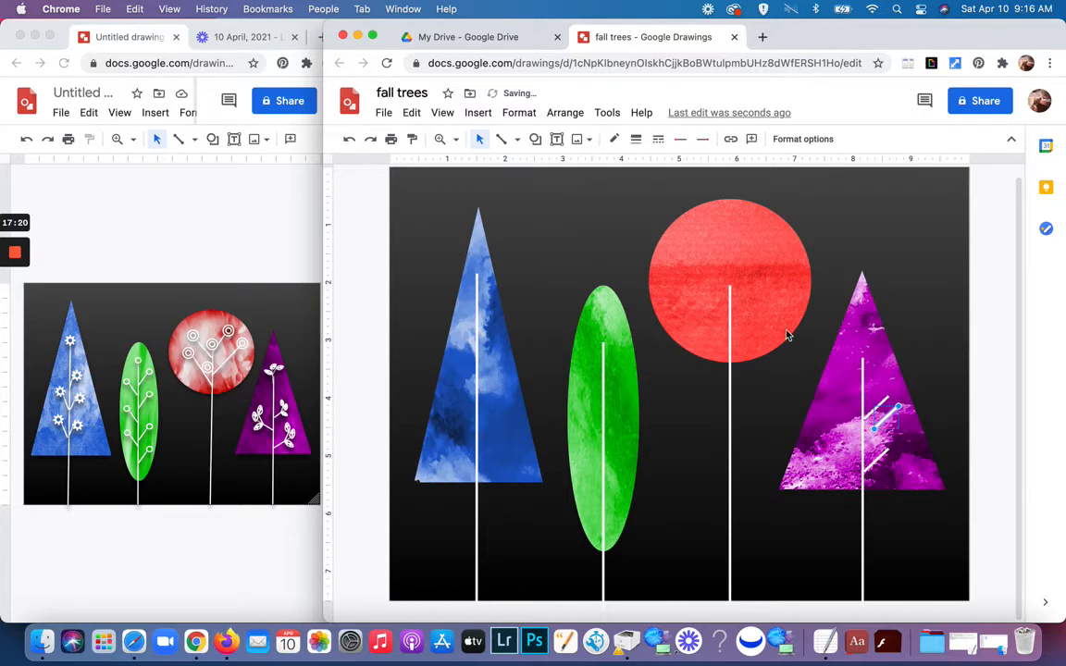
left_click(567, 113)
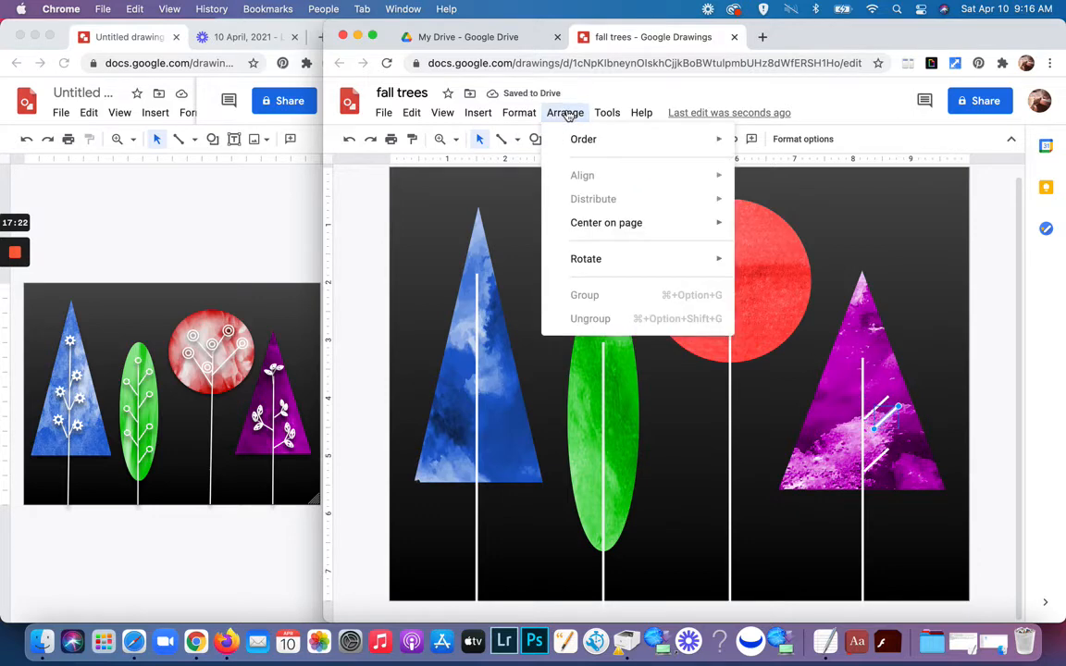
mouse_move(597, 260)
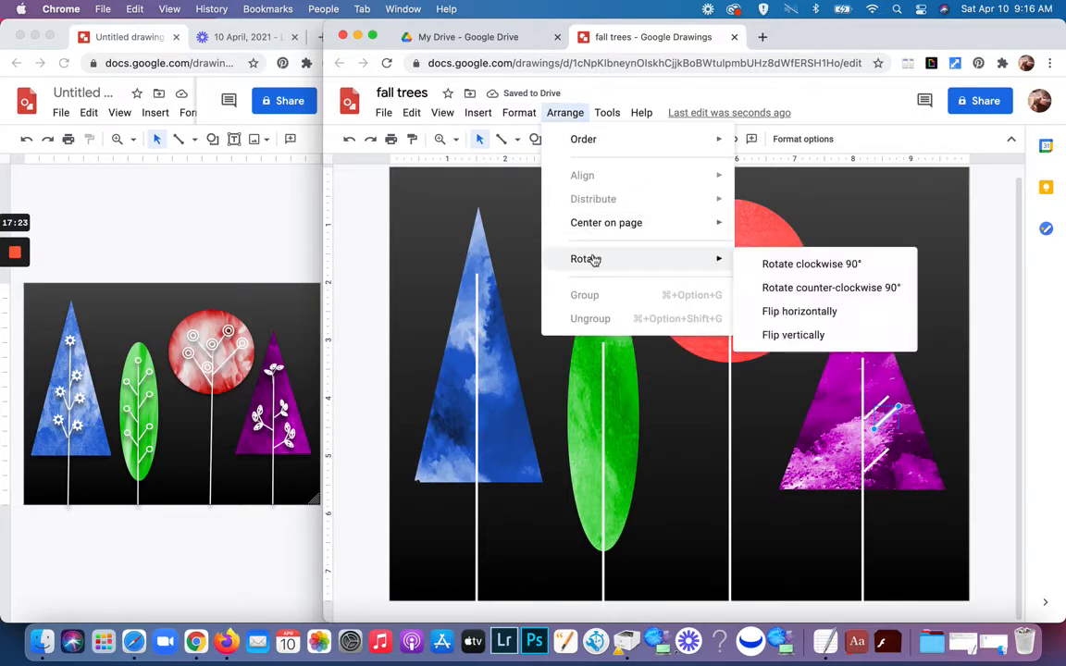
left_click(776, 314)
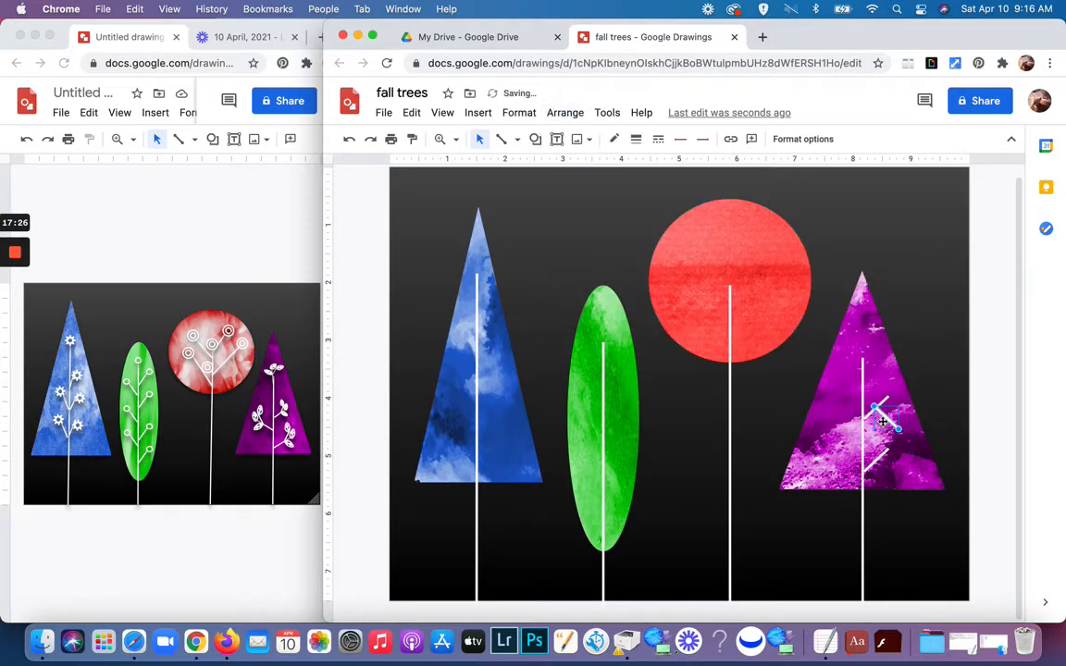
left_click_drag(889, 422, 853, 440)
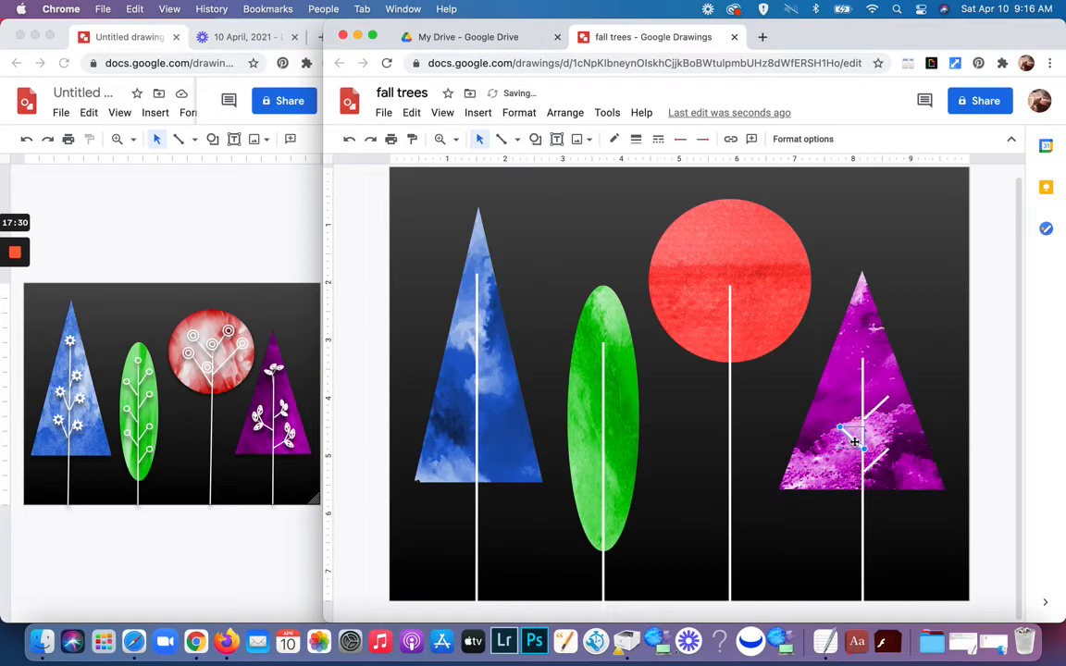
left_click(935, 370)
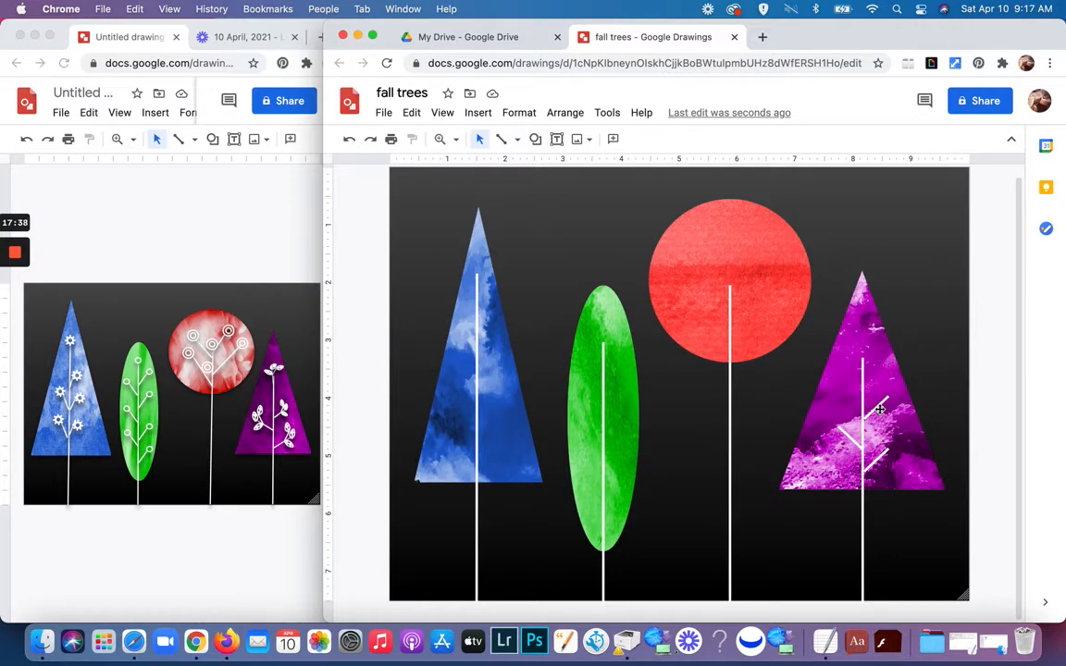
Nudge the purple tree's upper and lower right-hand branches slightly left to meet the trunk.
left_click_drag(880, 409, 878, 408)
left_click(924, 373)
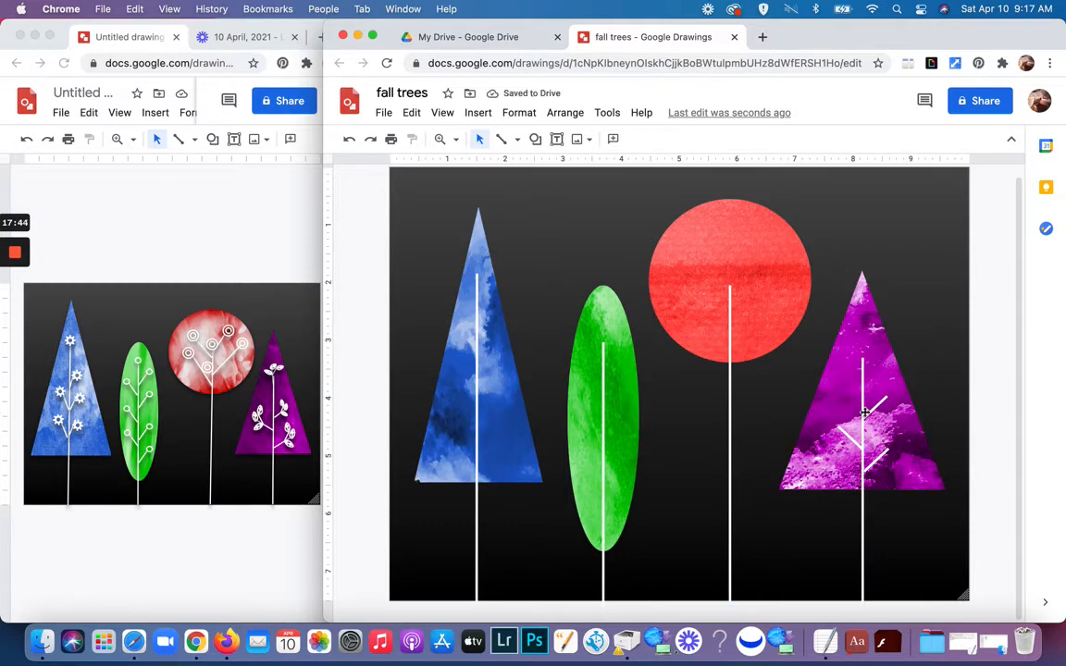
left_click(877, 462)
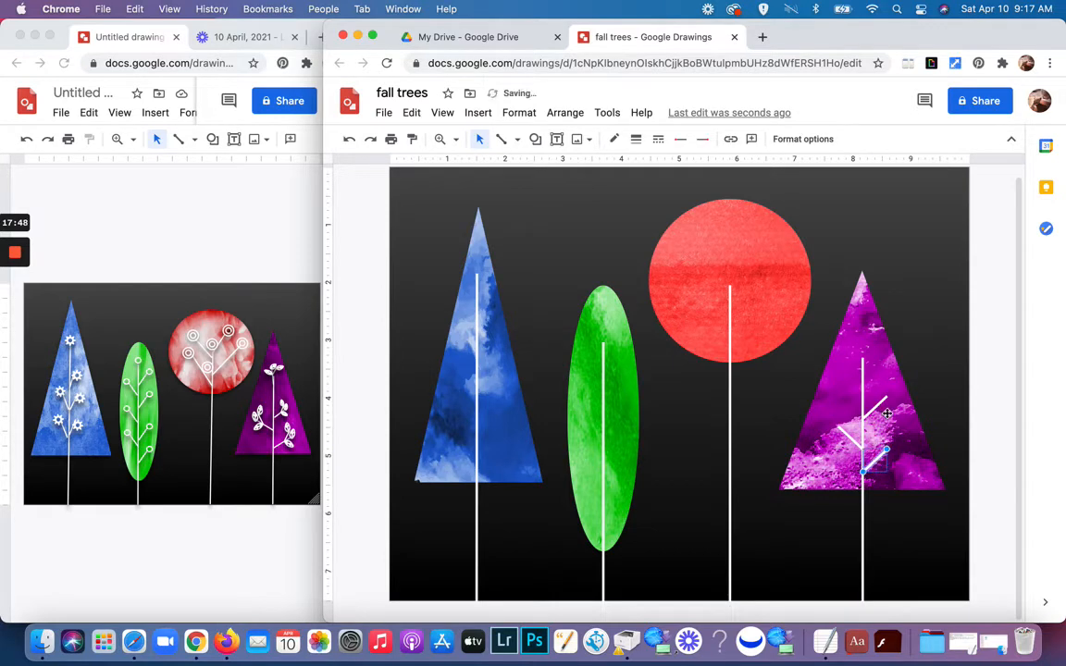
left_click(916, 357)
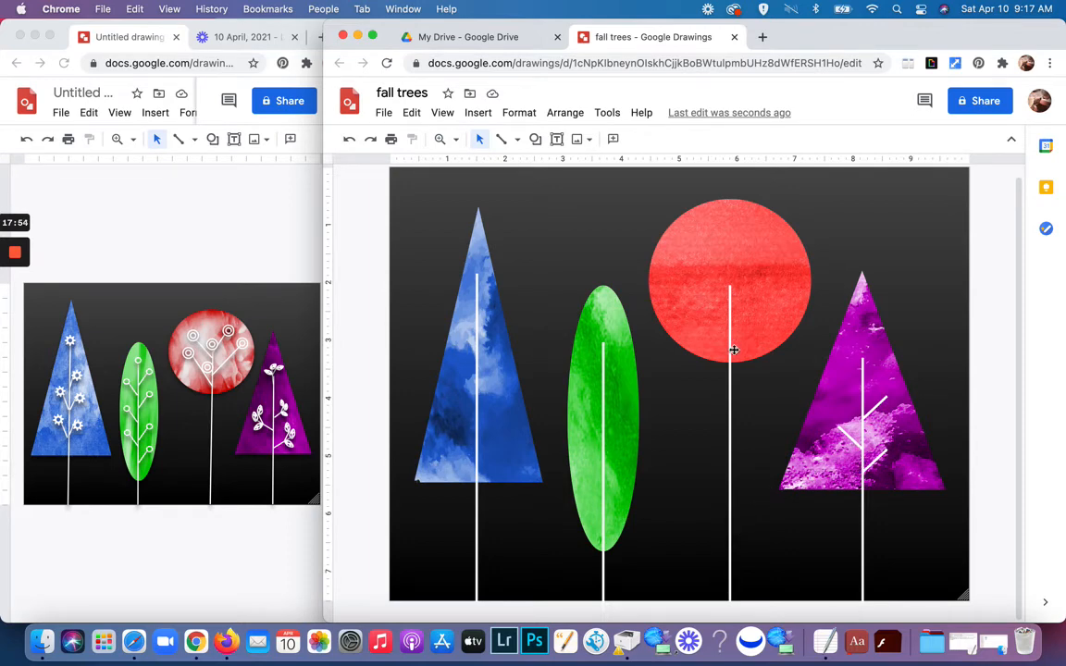
Draw a line about 1.4 inches long from the red tree's trunk toward the circle's upper right and color it white.
left_click(518, 140)
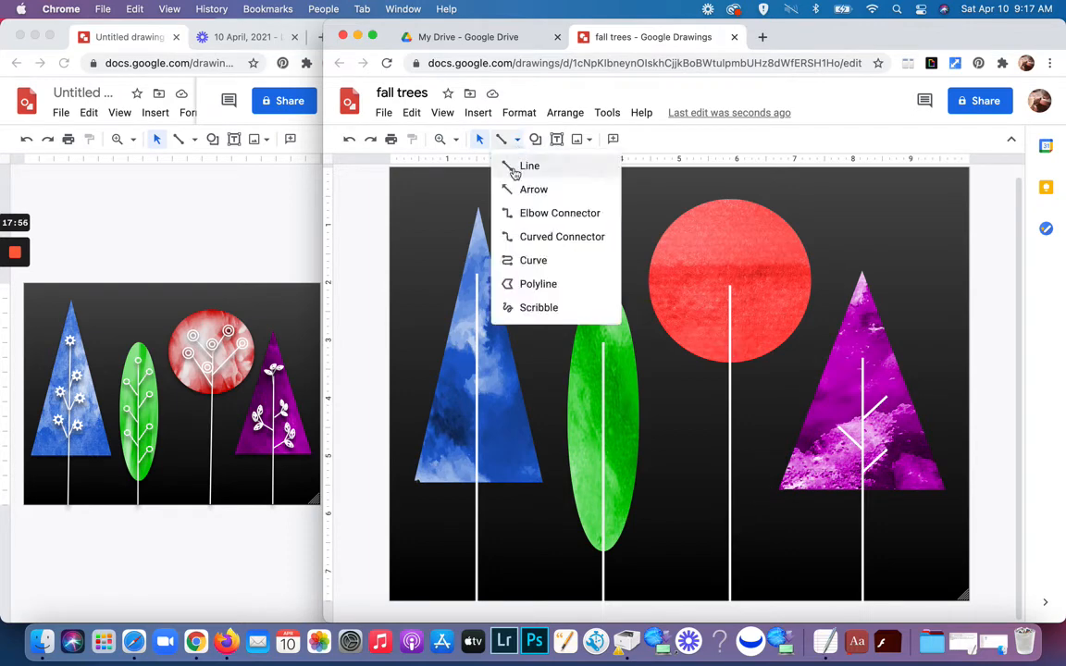
left_click(514, 167)
left_click(733, 332)
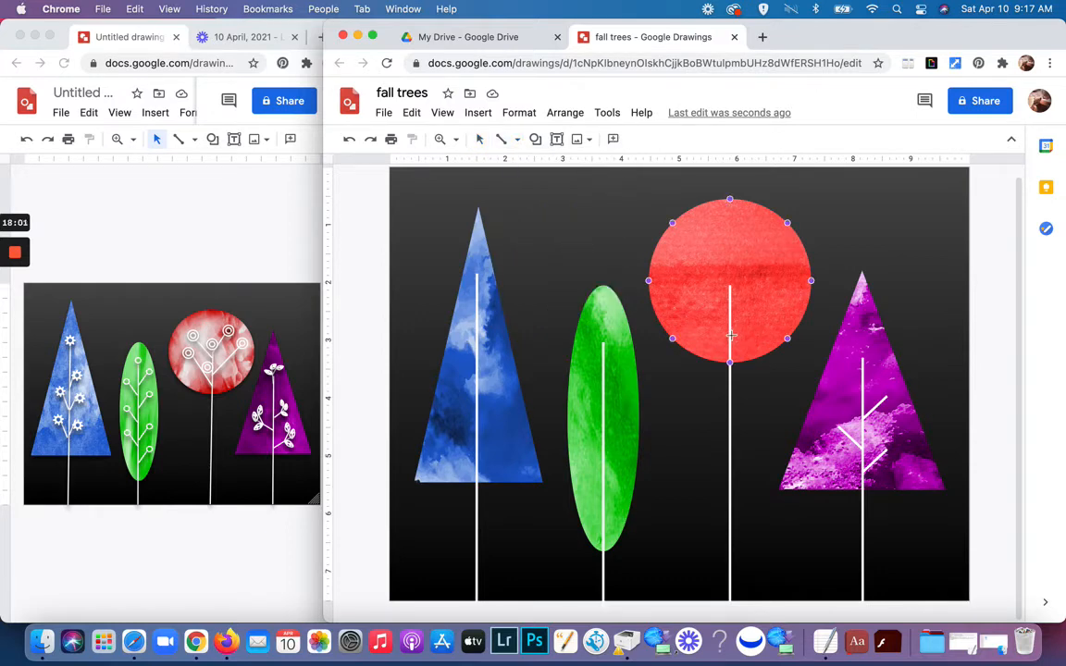
left_click_drag(732, 337, 784, 275)
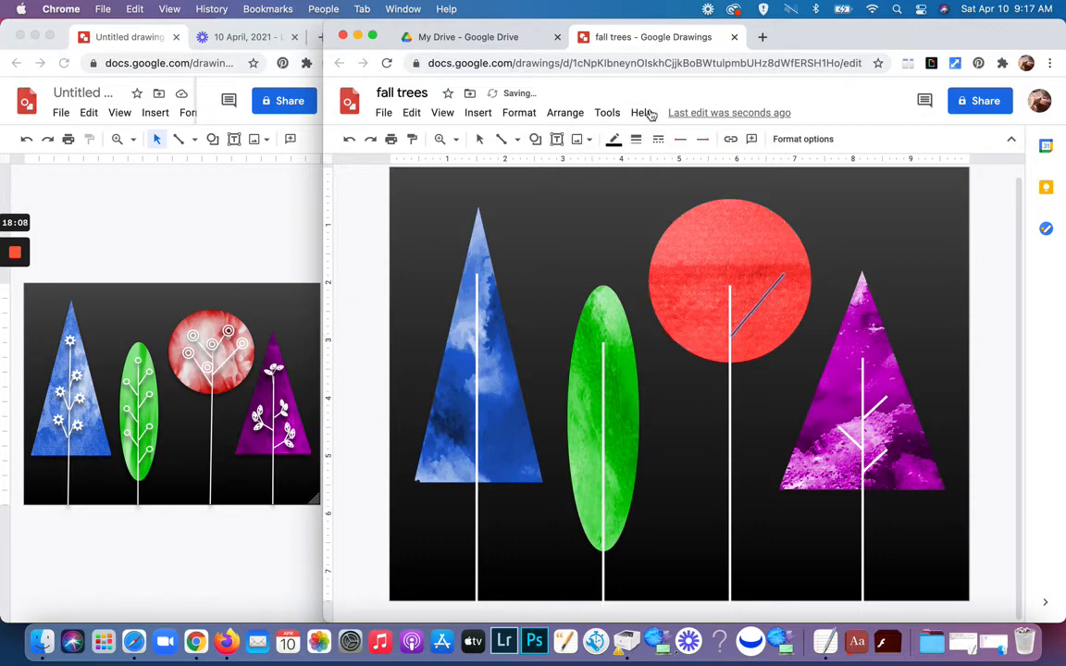
left_click(614, 139)
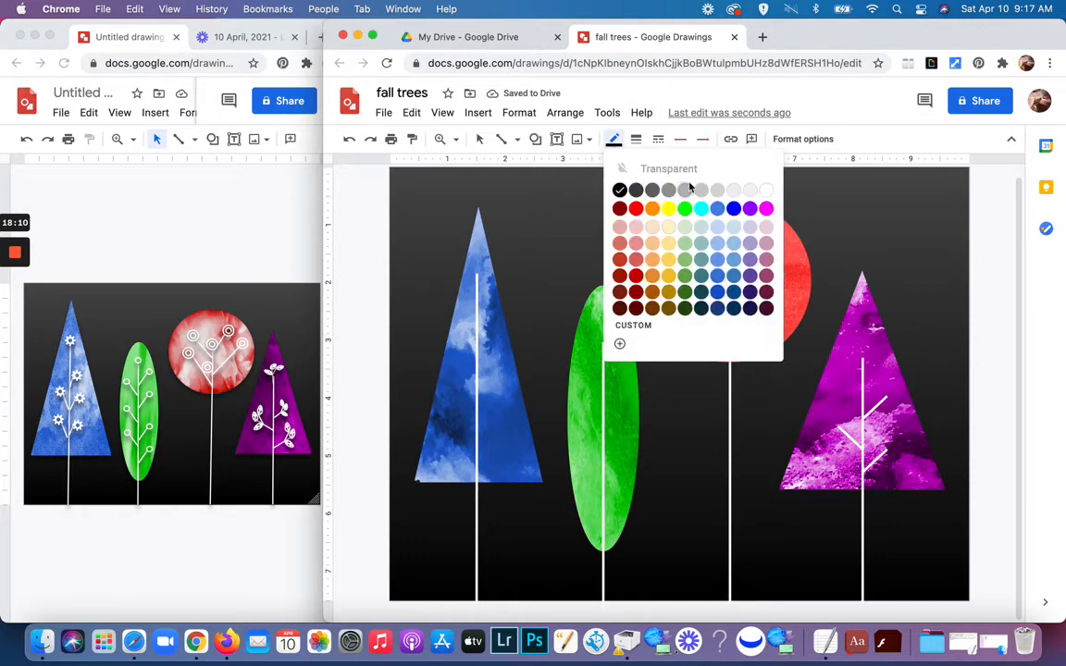
left_click(767, 197)
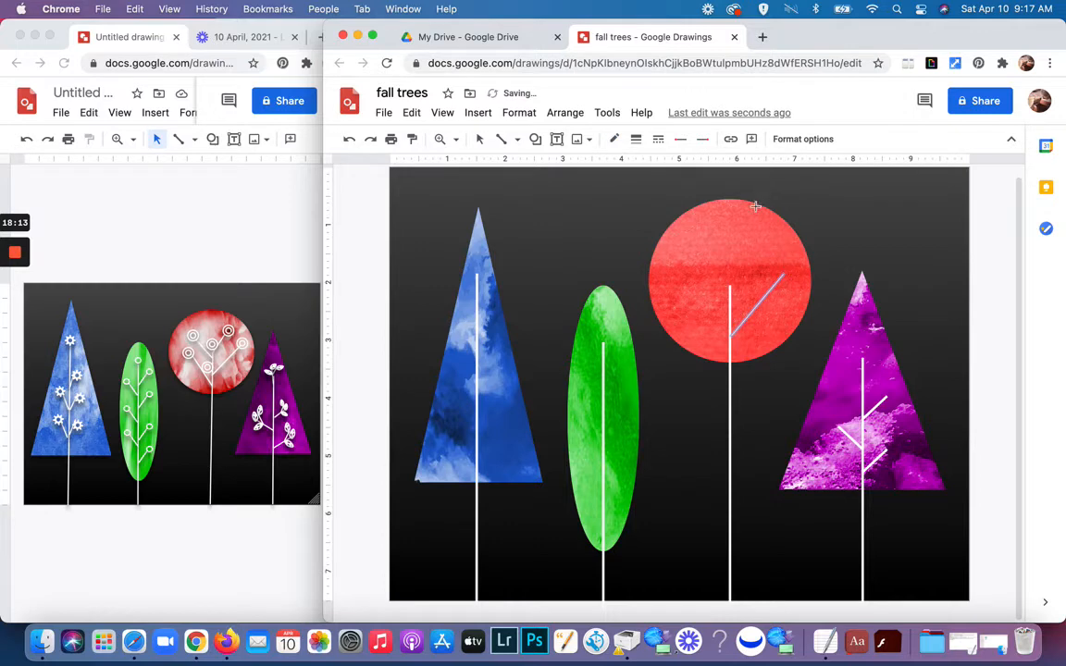
Thicken the white branch line in the red tree and duplicate it.
left_click(638, 141)
left_click(657, 239)
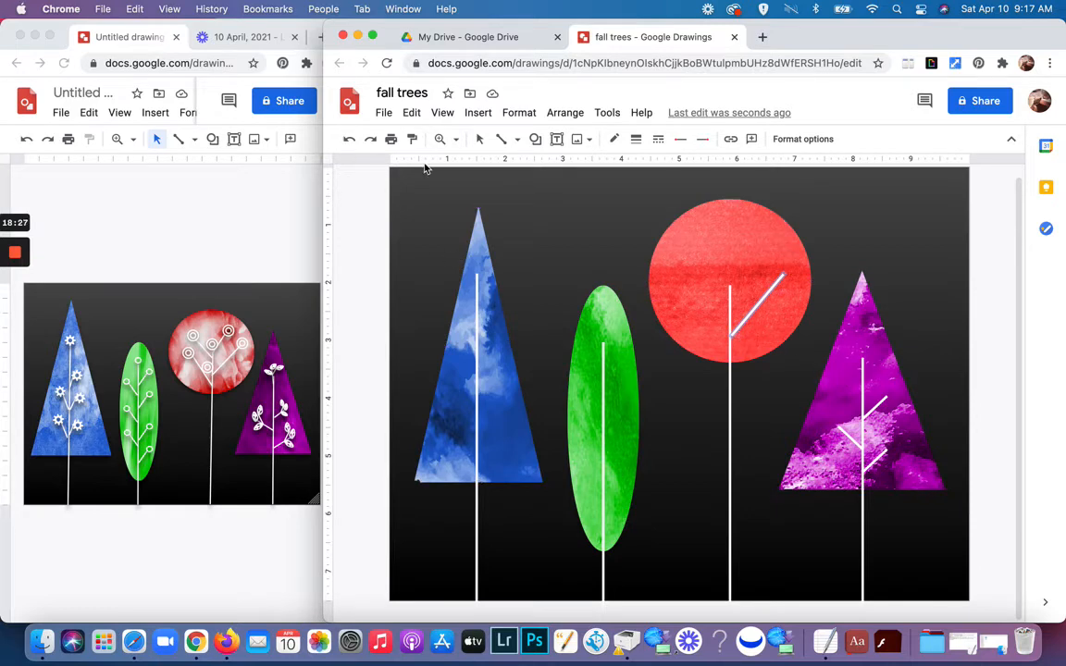
key("ctrl+v")
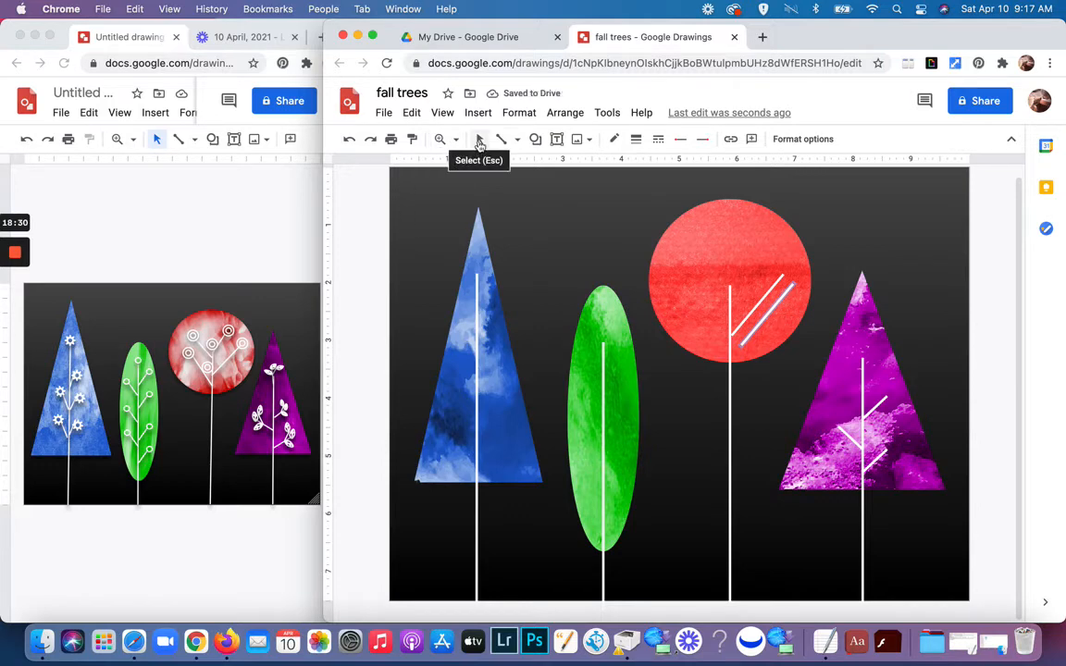
key("Escape")
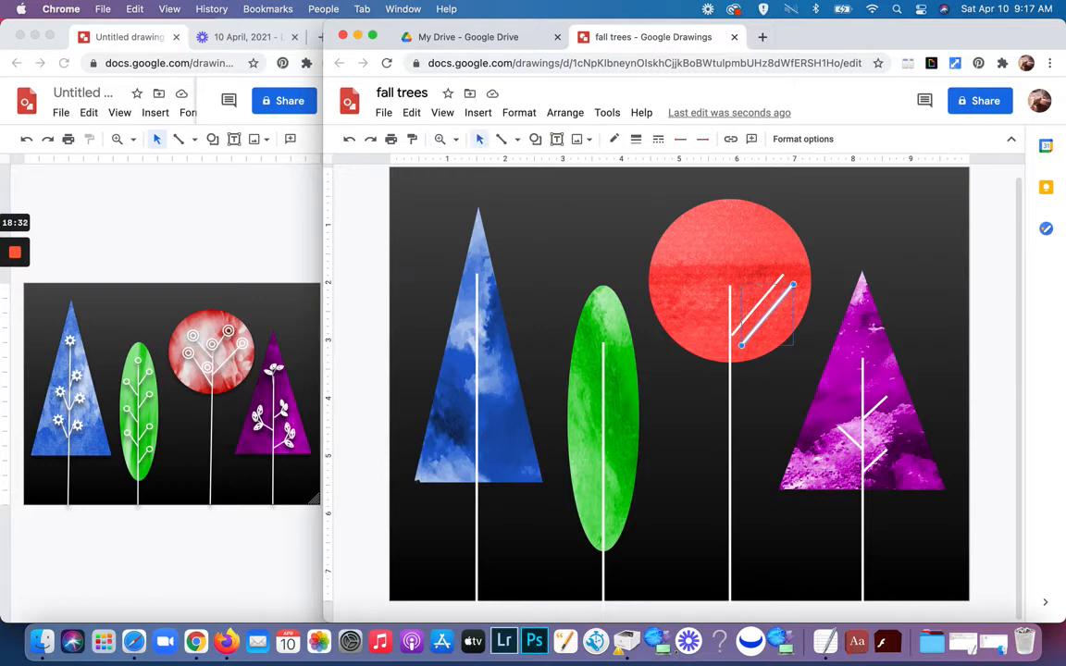
Attach the copied branch to the top of the red tree's trunk and shorten it to about 1 inch.
left_click(767, 324)
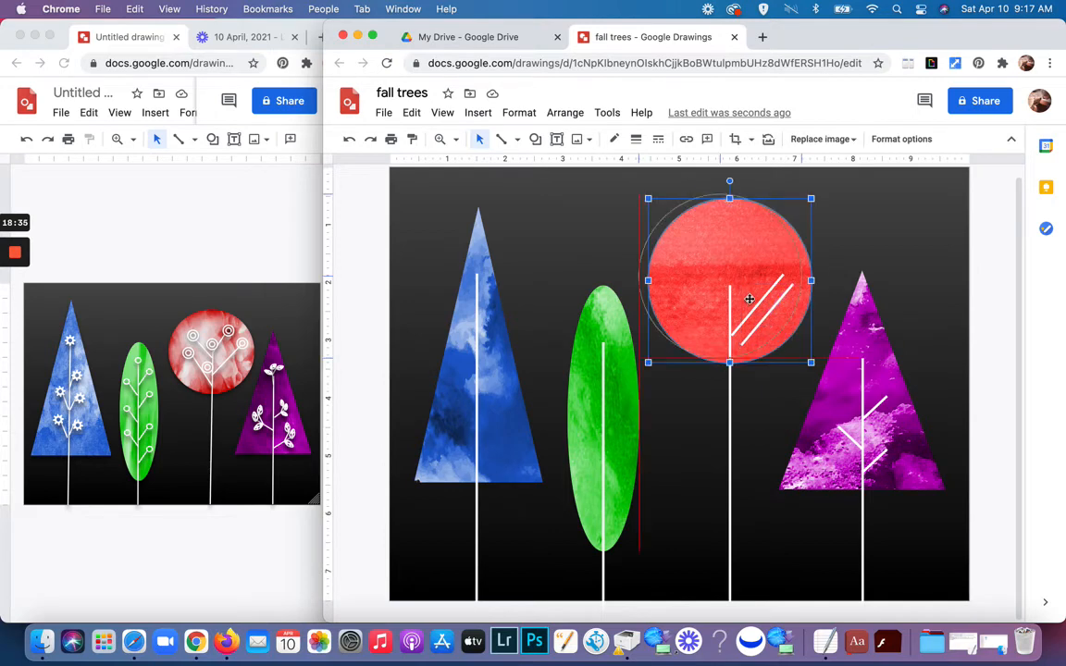
left_click(848, 240)
left_click(772, 311)
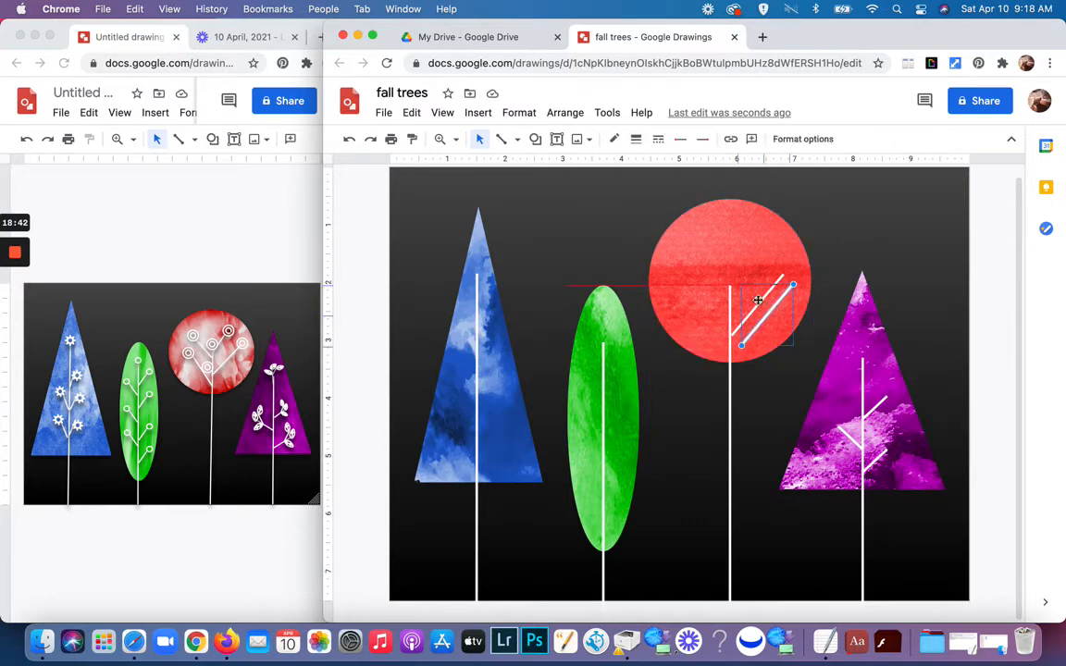
left_click_drag(756, 272, 760, 259)
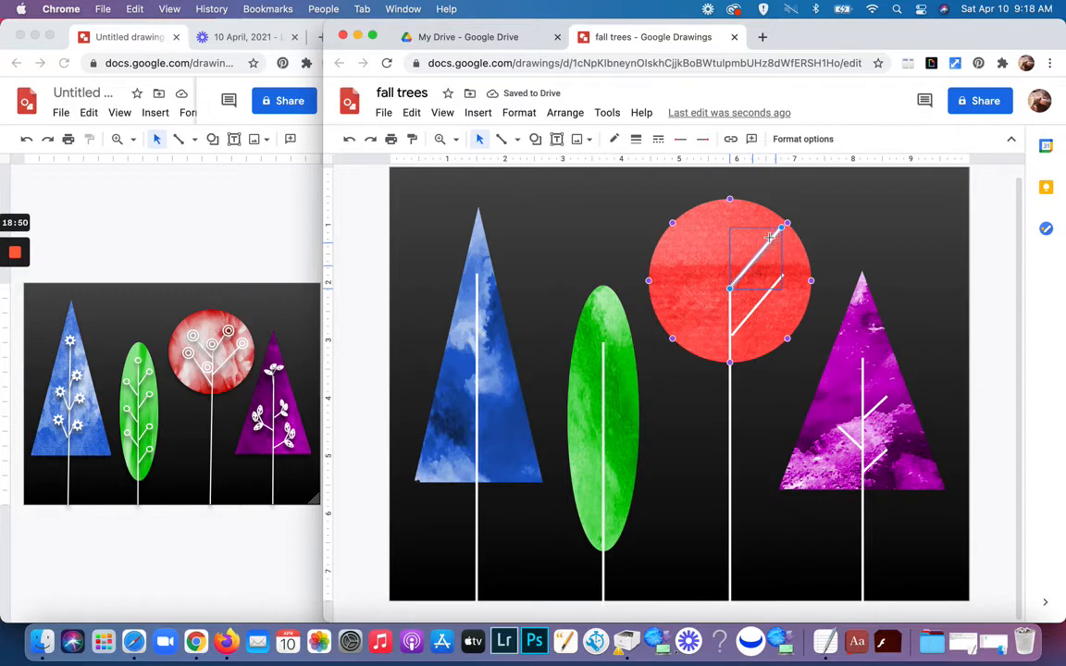
left_click_drag(782, 227, 774, 244)
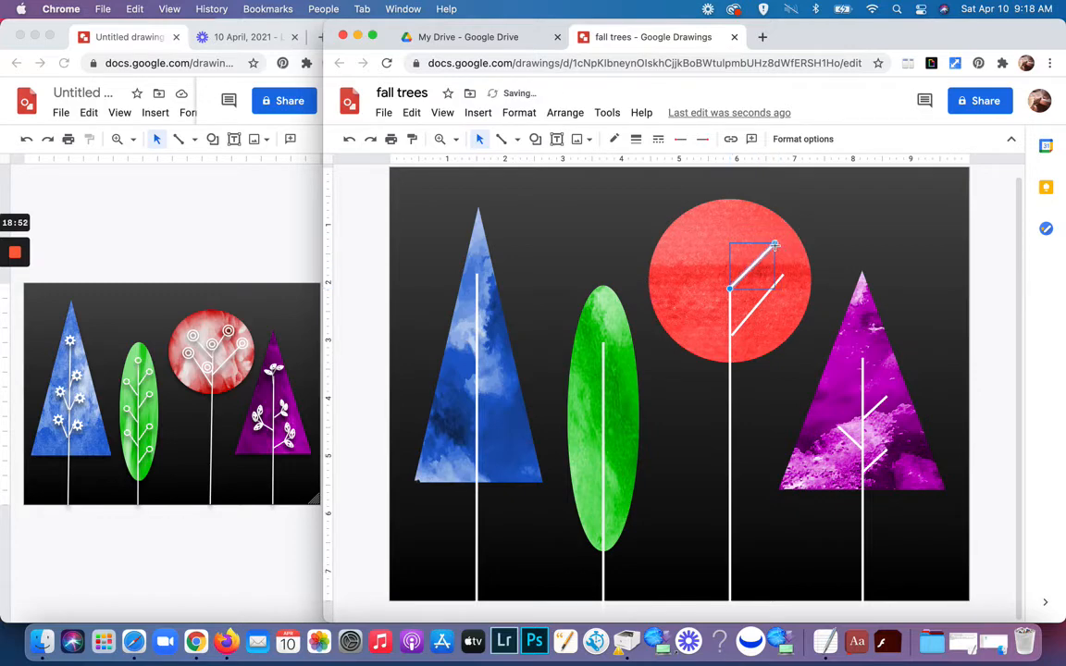
left_click_drag(774, 244, 768, 247)
Nudge the red tree's lower right-hand branch slightly left so its base meets the trunk.
left_click(761, 348)
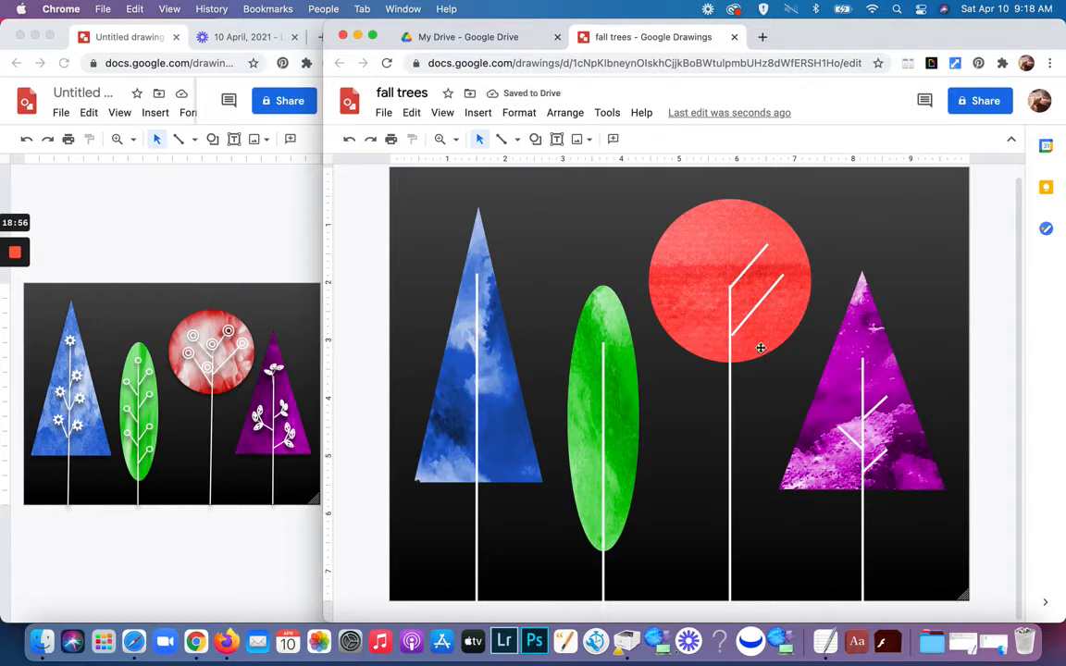
left_click_drag(752, 317, 751, 316)
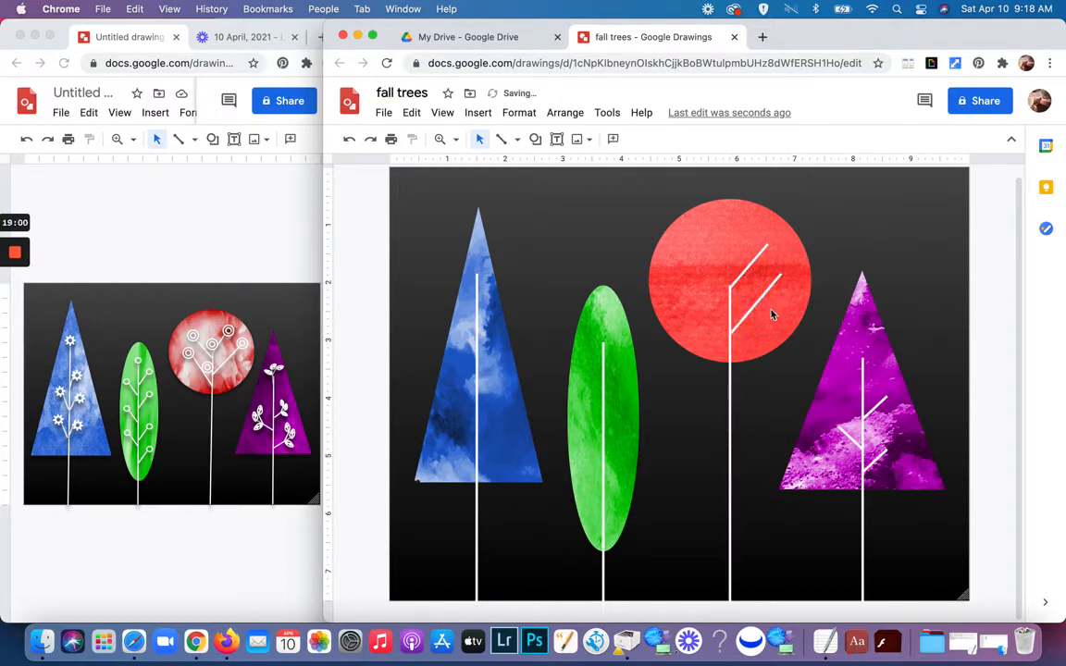
left_click(744, 312)
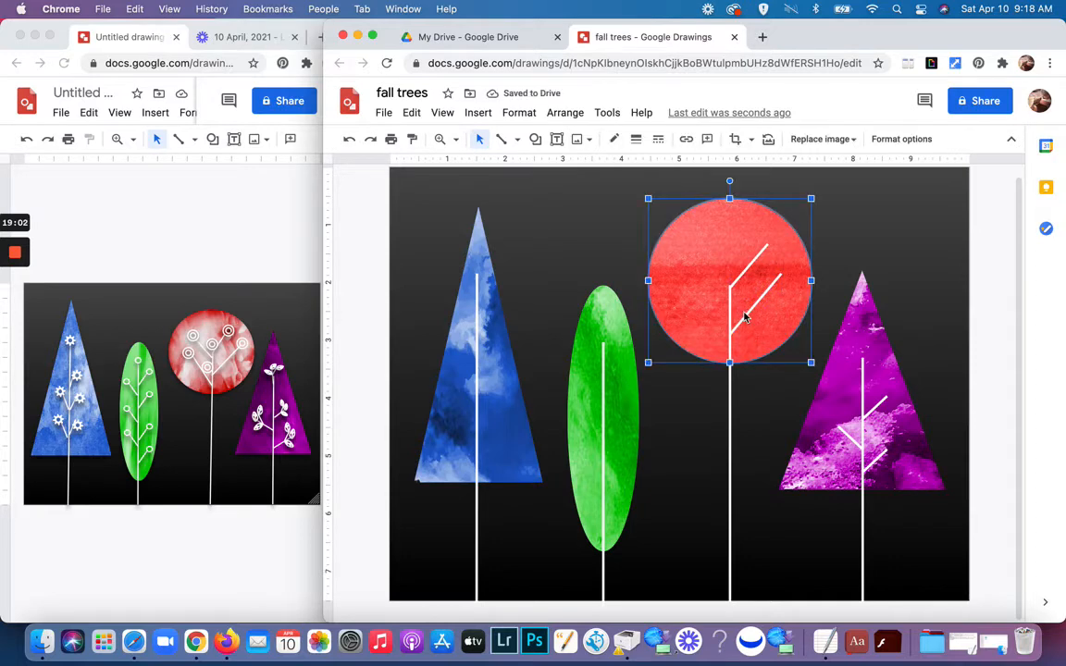
left_click_drag(745, 317, 742, 307)
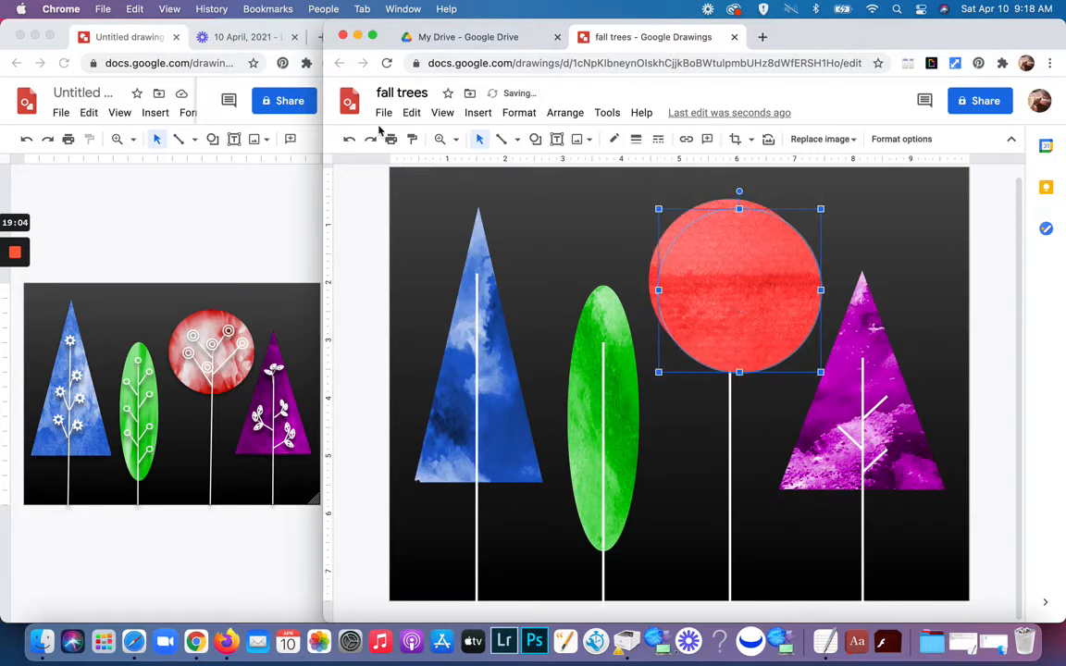
left_click(347, 140)
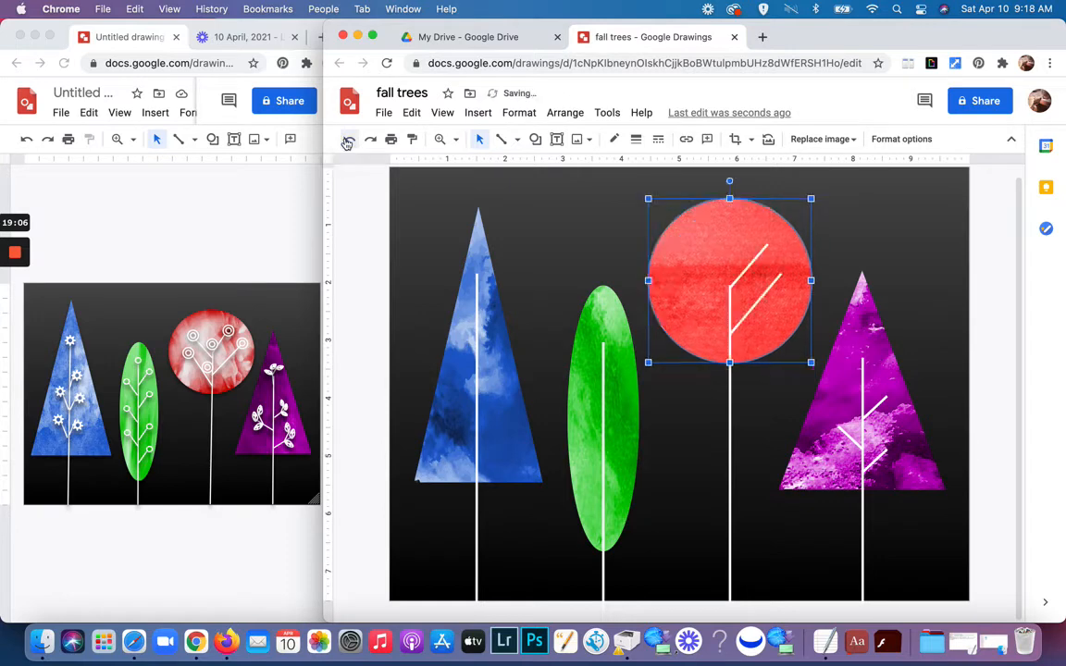
Duplicate the red tree's lower right-hand branch, flip the copy horizontally, and attach it to the left side of the trunk.
left_click(750, 312)
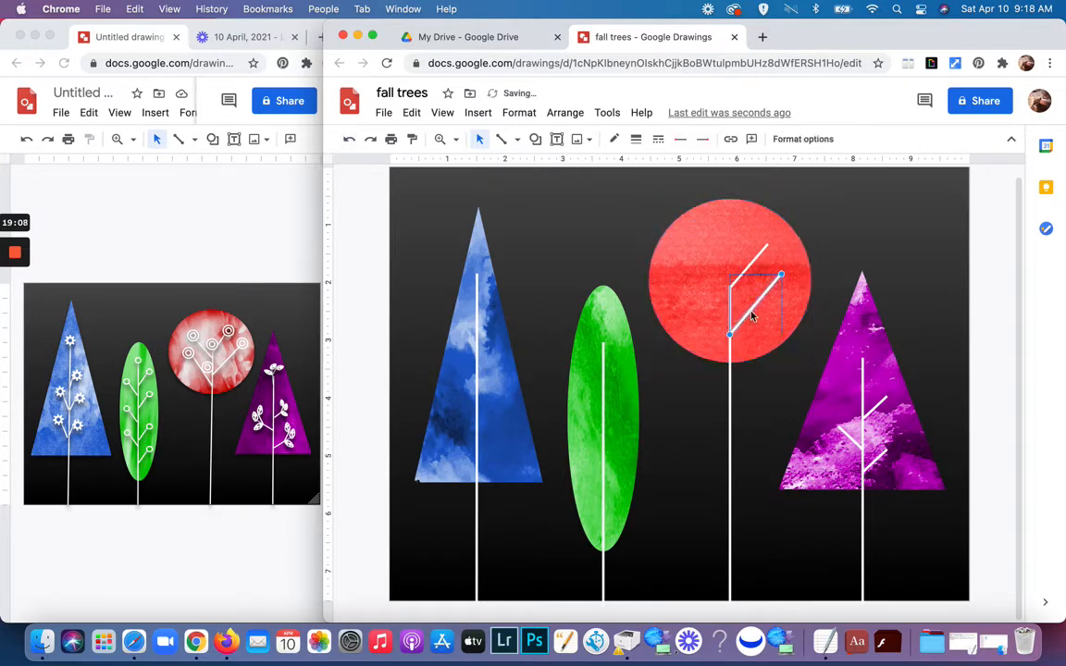
key("super+d")
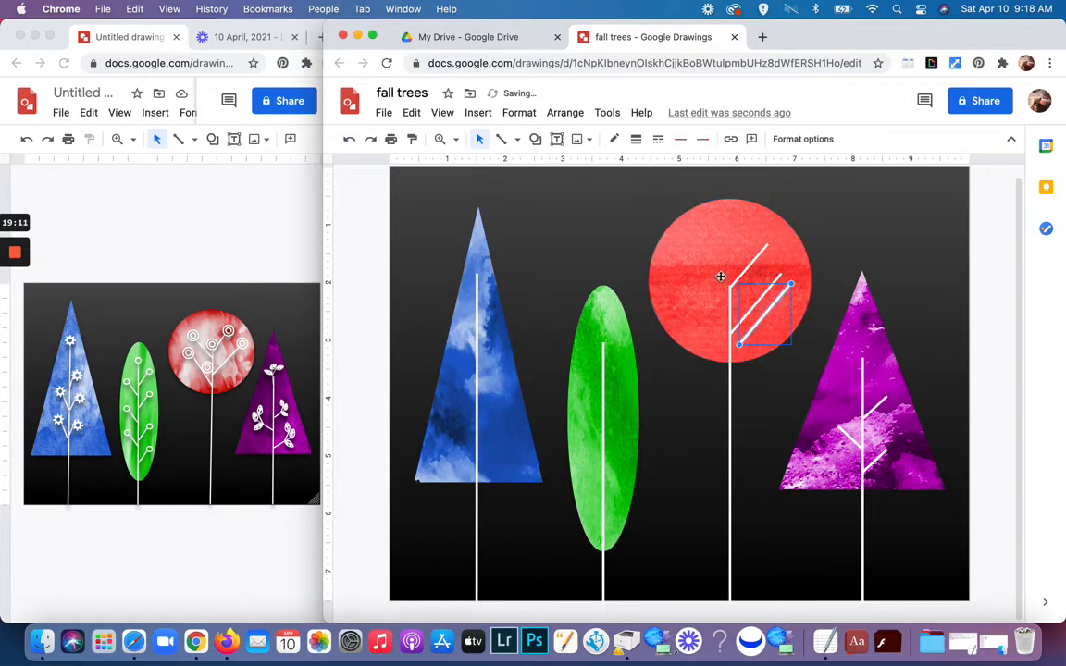
left_click(566, 115)
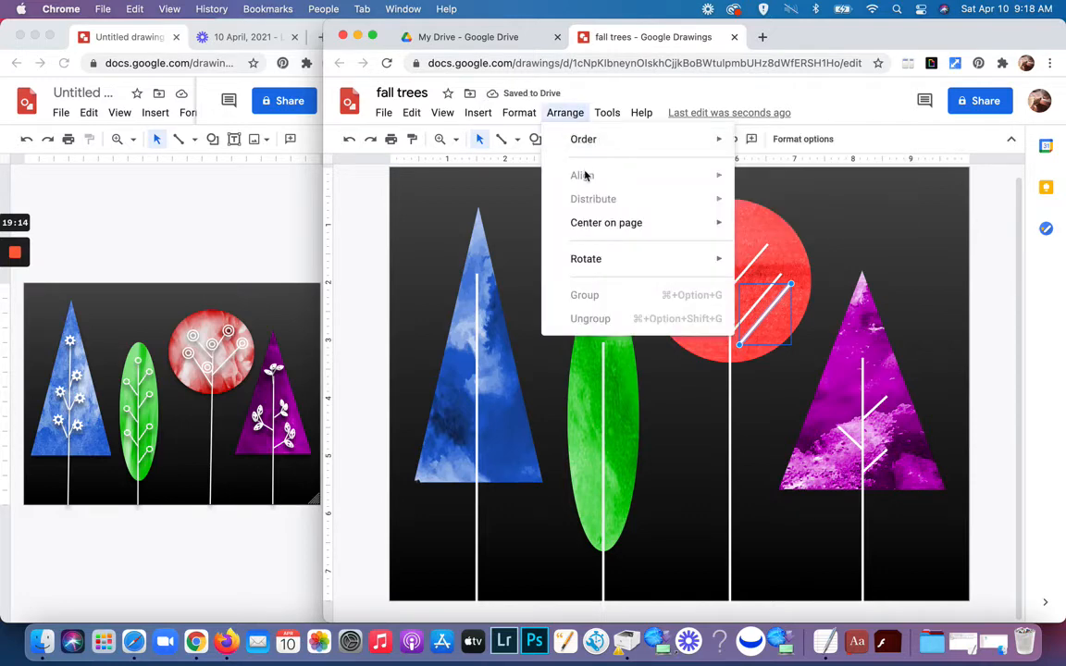
mouse_move(586, 263)
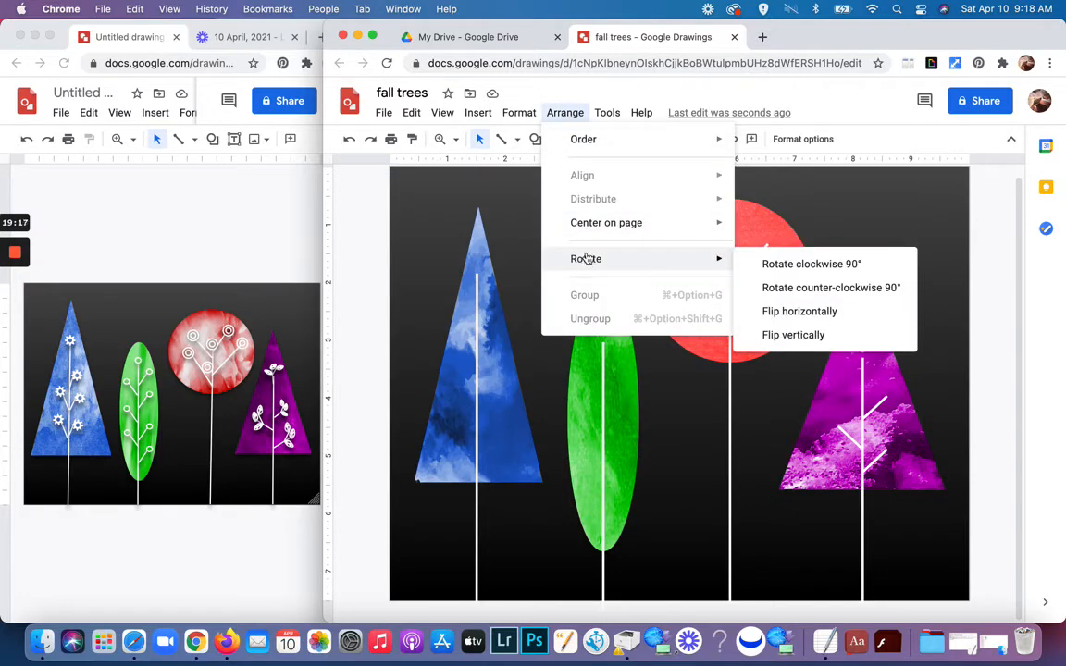
left_click(796, 312)
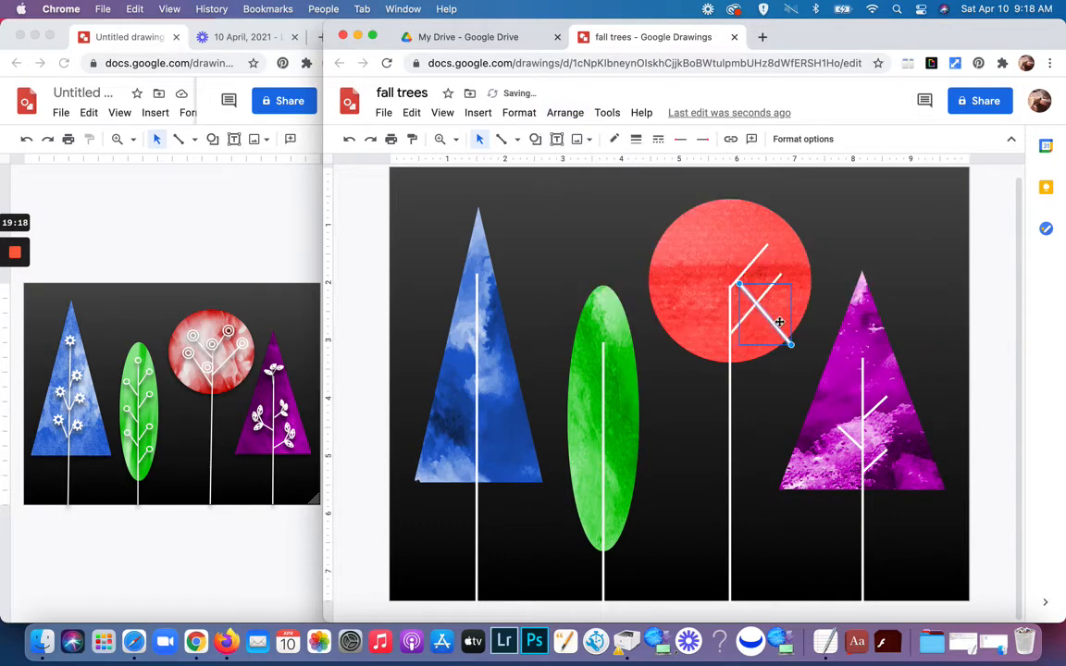
left_click_drag(776, 329, 718, 332)
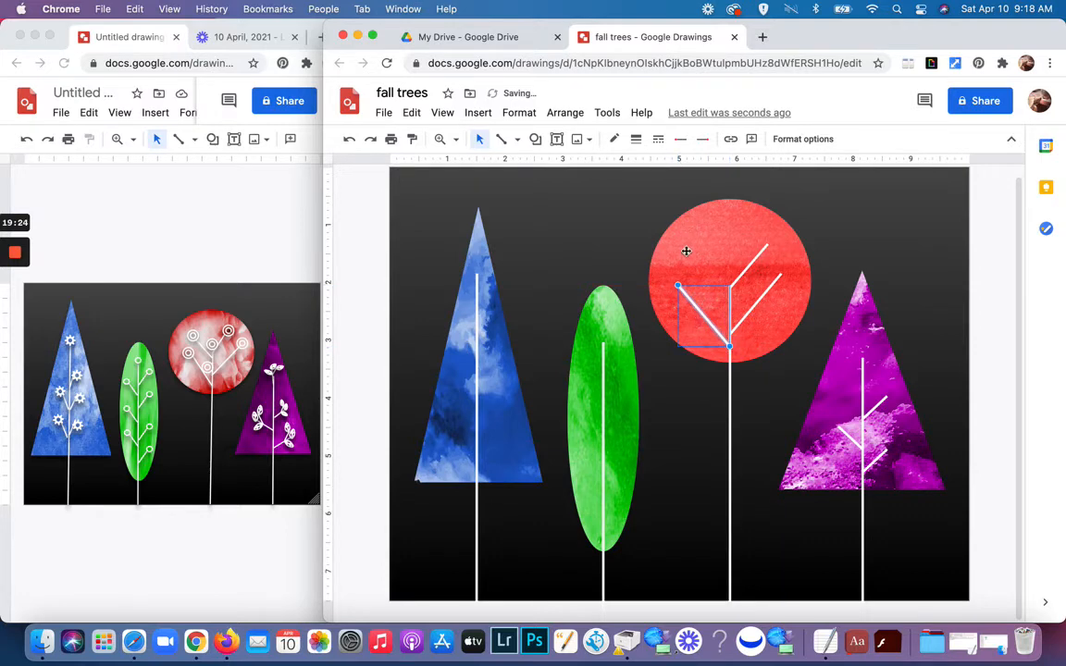
Duplicate the red tree's left-hand branch and attach the copy, about 1.1 inches long, near the top of the trunk's left side.
left_click(698, 270)
left_click(700, 315)
key("super+d")
left_click_drag(706, 318, 688, 247)
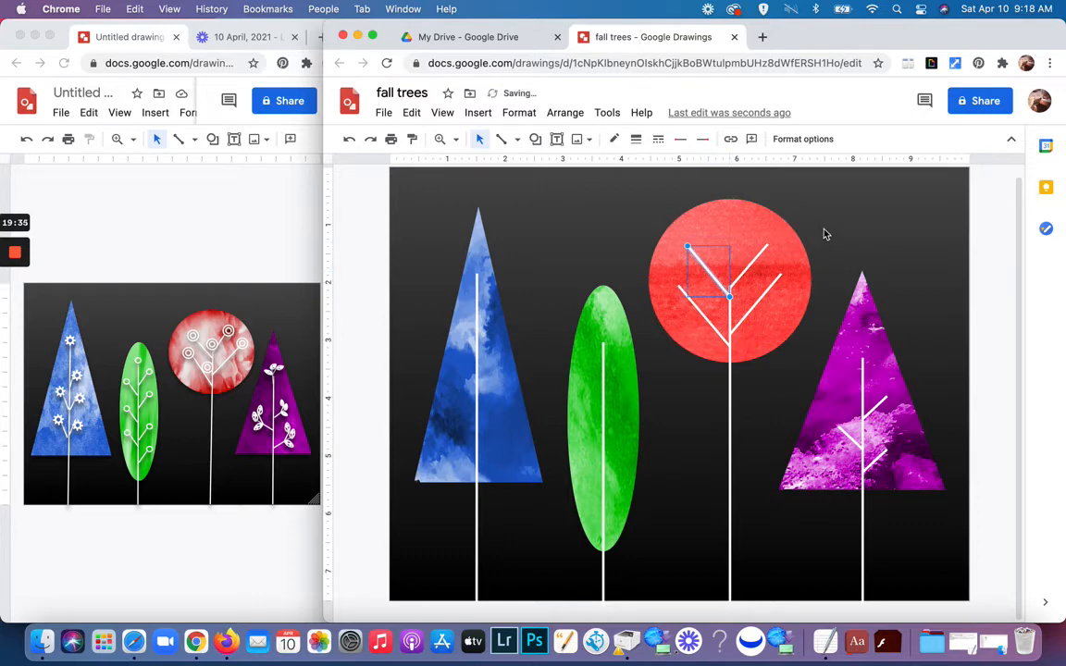
left_click(825, 234)
Extend the top of the red tree's trunk slightly upward, just past the upper branch joints.
left_click(732, 322)
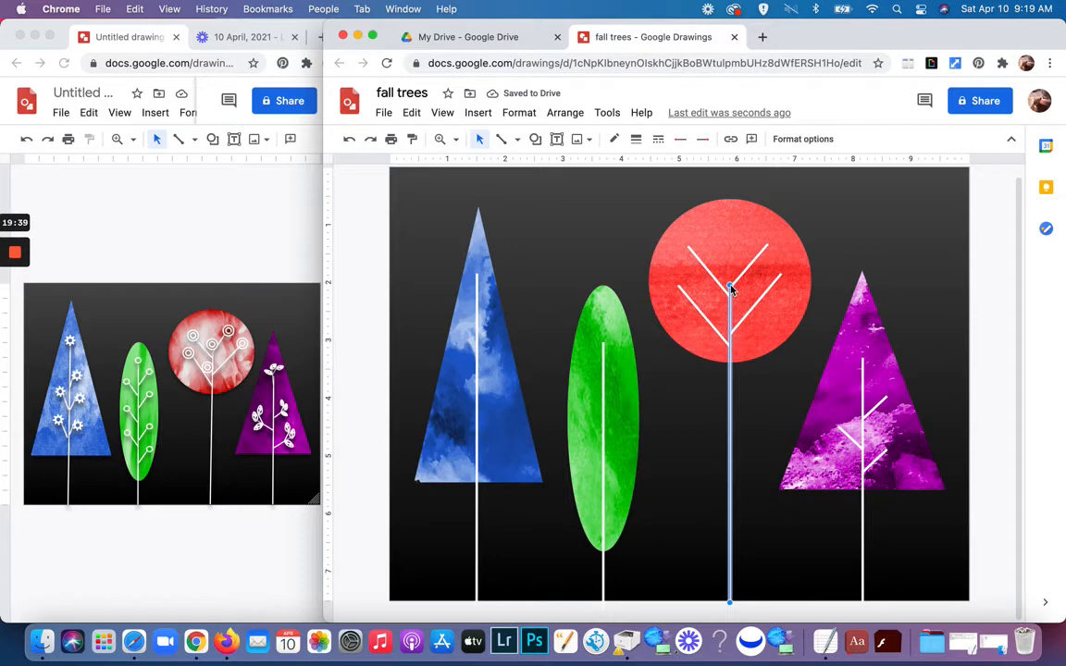
left_click_drag(729, 287, 728, 280)
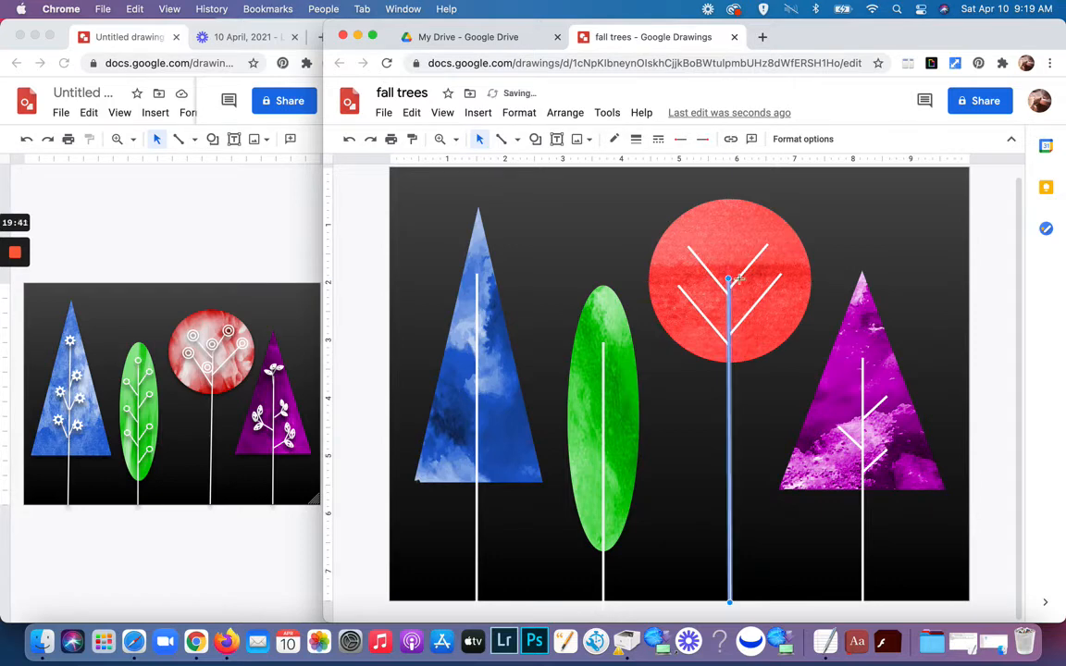
left_click(854, 225)
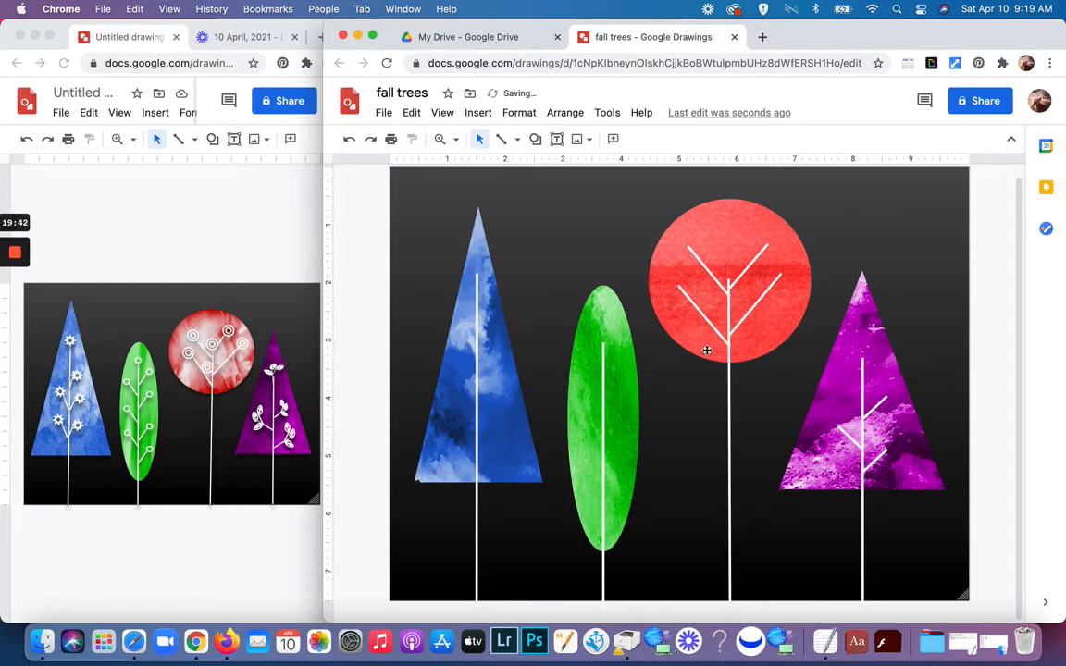
Adjust the inner end of the red tree's upper left-hand branch to meet the trunk.
left_click(717, 280)
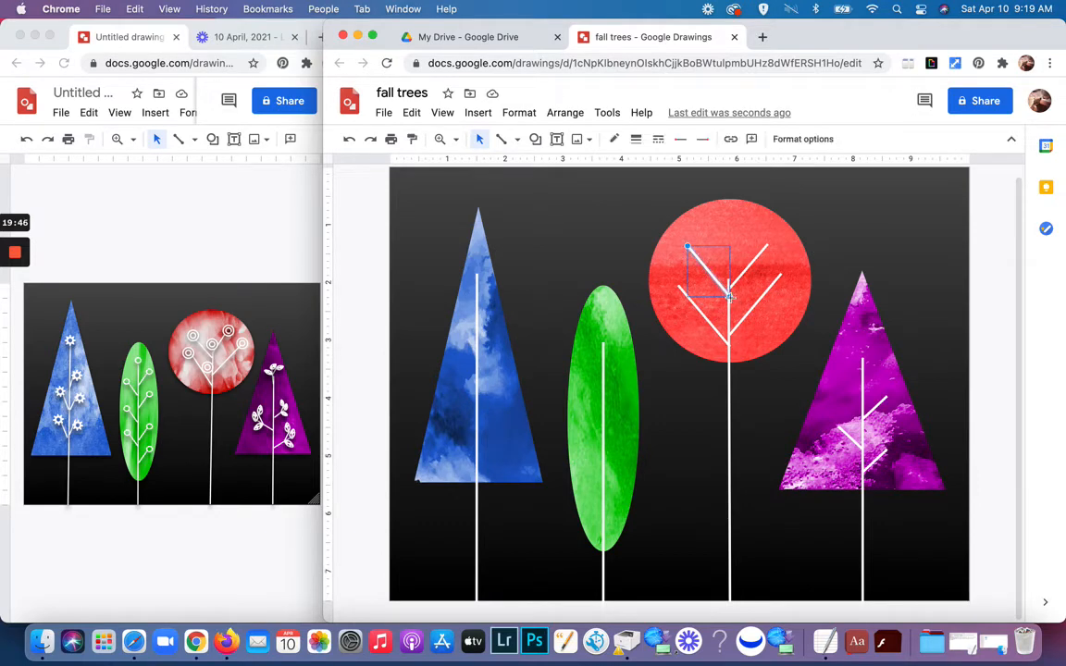
left_click_drag(729, 297, 729, 298)
left_click(826, 226)
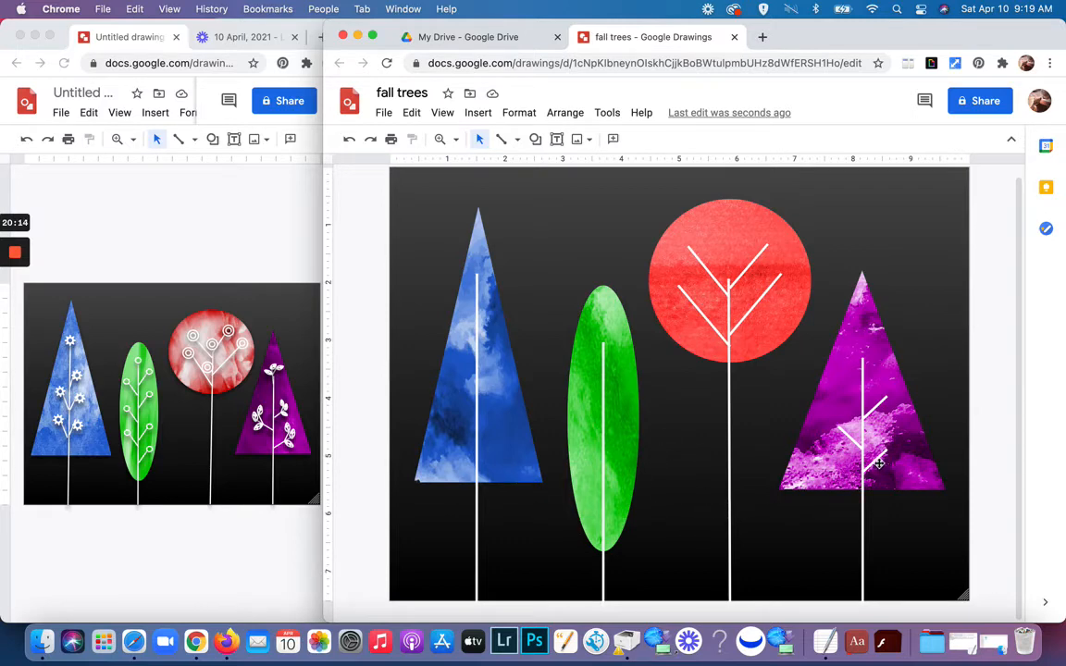
Duplicate the purple tree's lower right-hand branch and place four copies along the right side of the green tree's trunk.
left_click(879, 463)
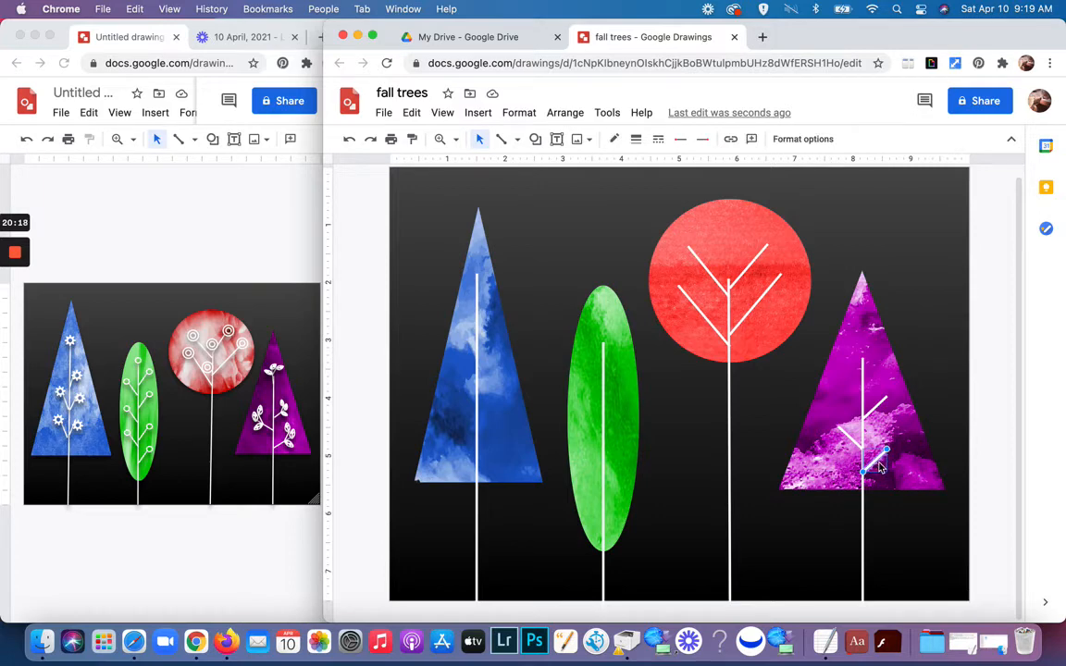
key("super+d")
left_click_drag(885, 471, 618, 369)
left_click(611, 433)
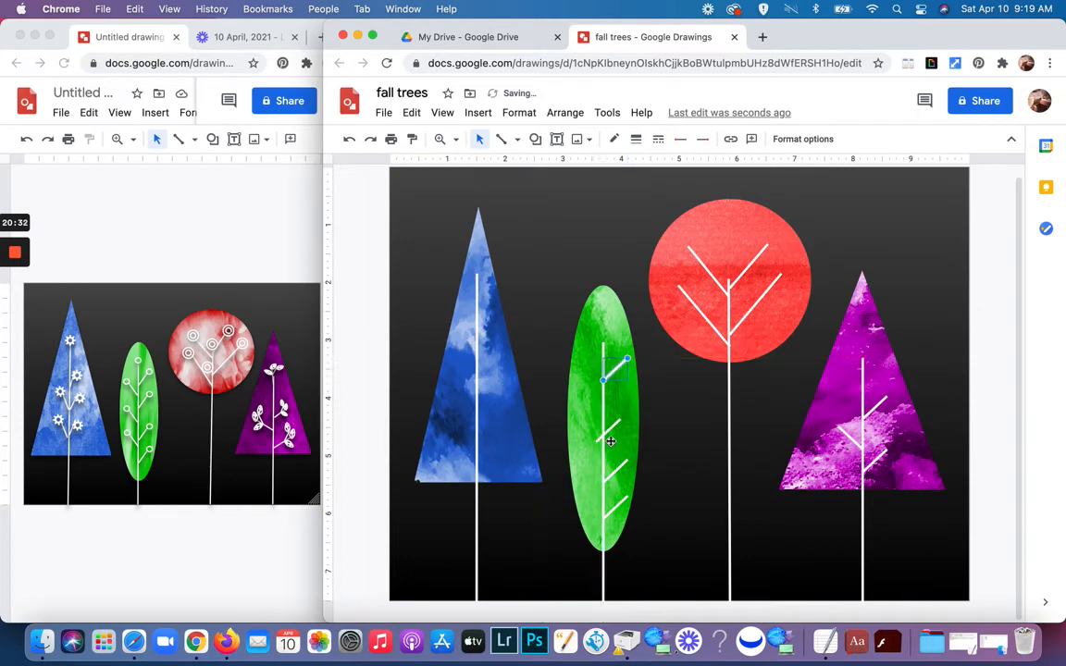
left_click_drag(622, 423, 627, 419)
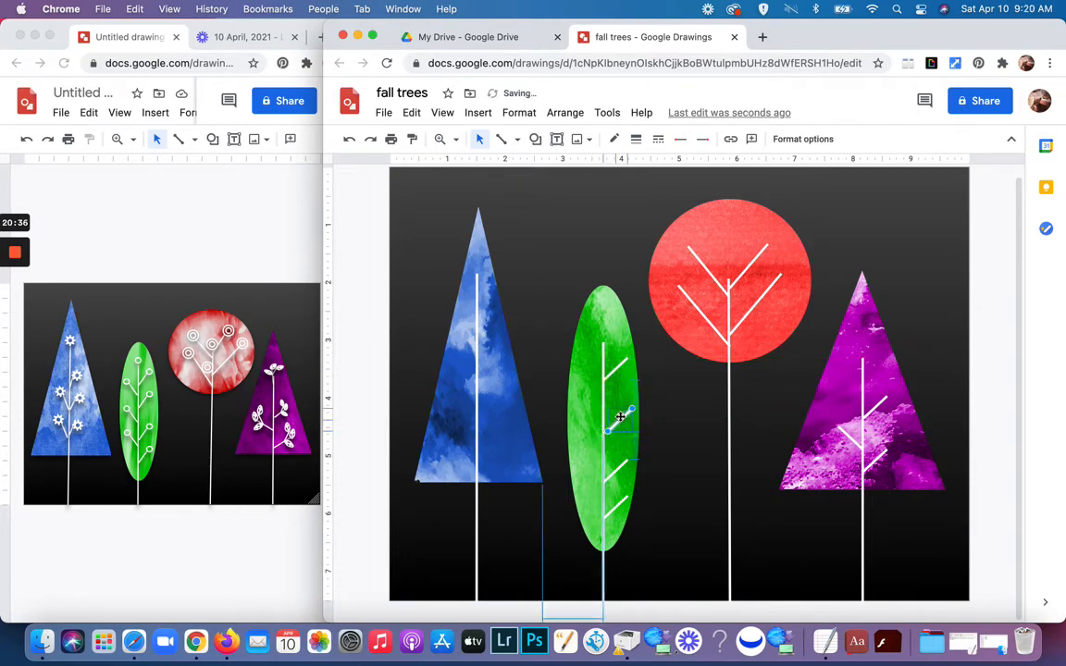
left_click(651, 451)
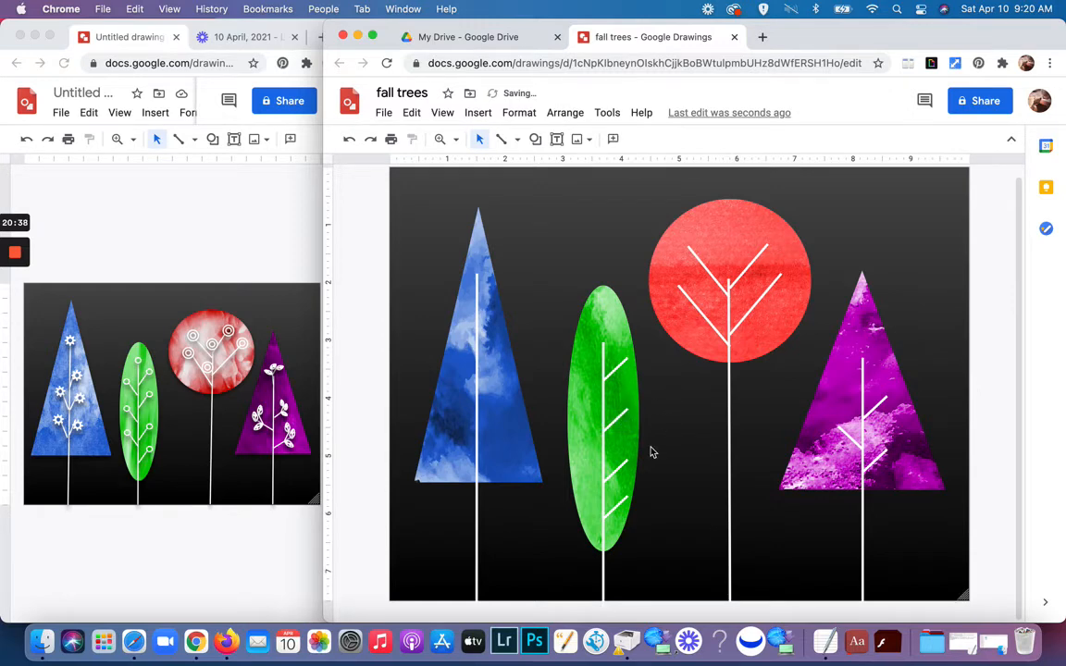
Duplicate one of the green tree's branches, flip the copy horizontally, and attach it low on the left side of the trunk.
left_click(618, 468)
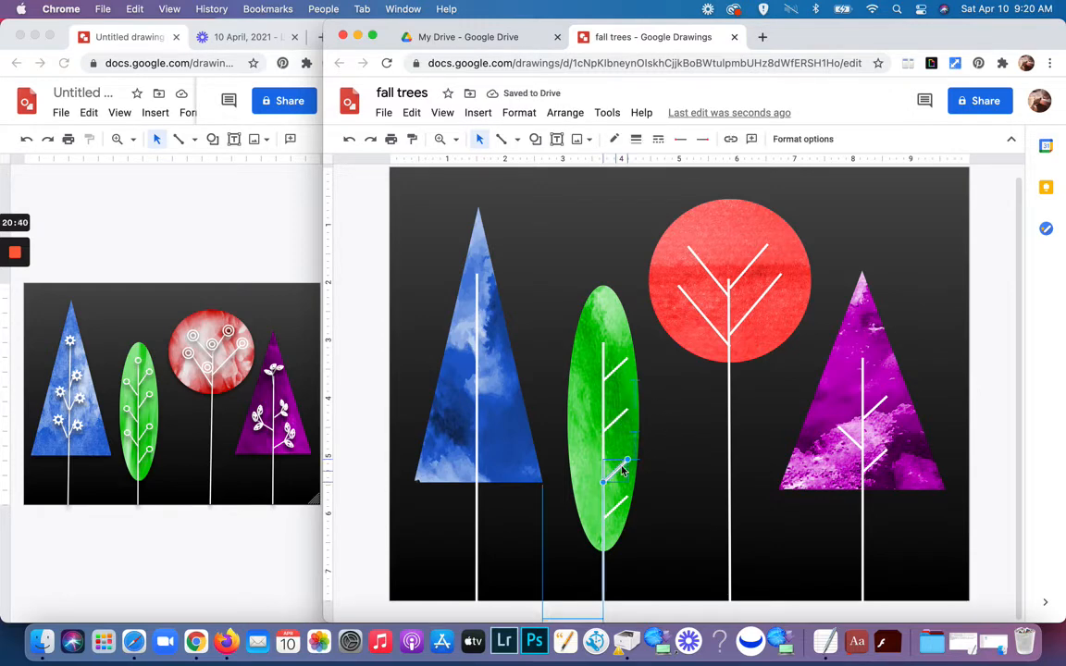
left_click_drag(623, 471, 630, 522)
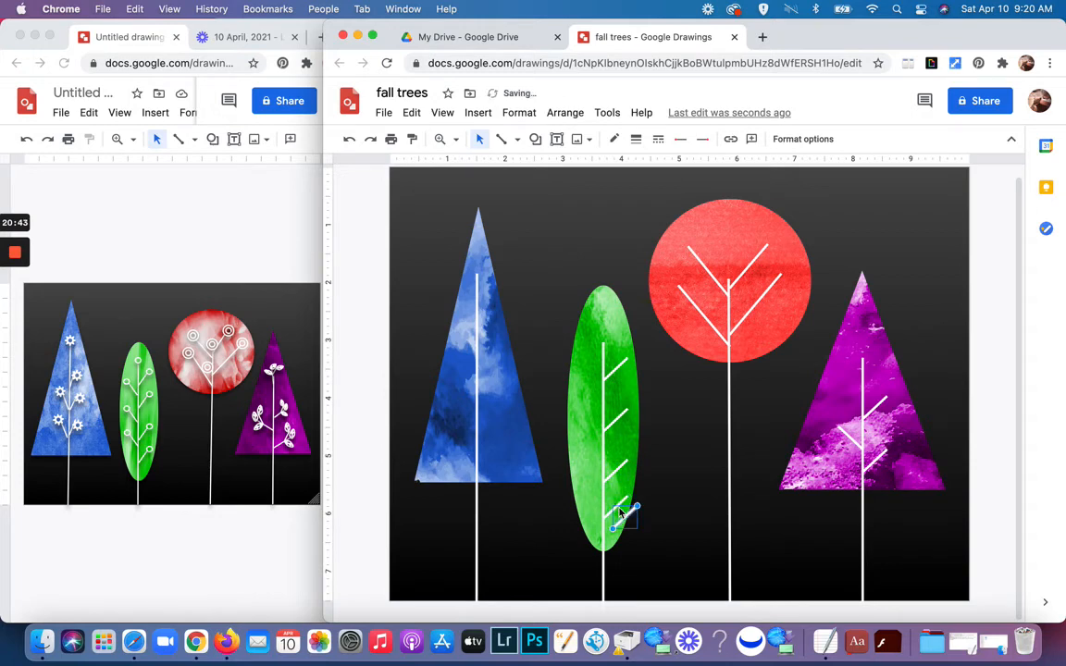
left_click(561, 113)
mouse_move(528, 255)
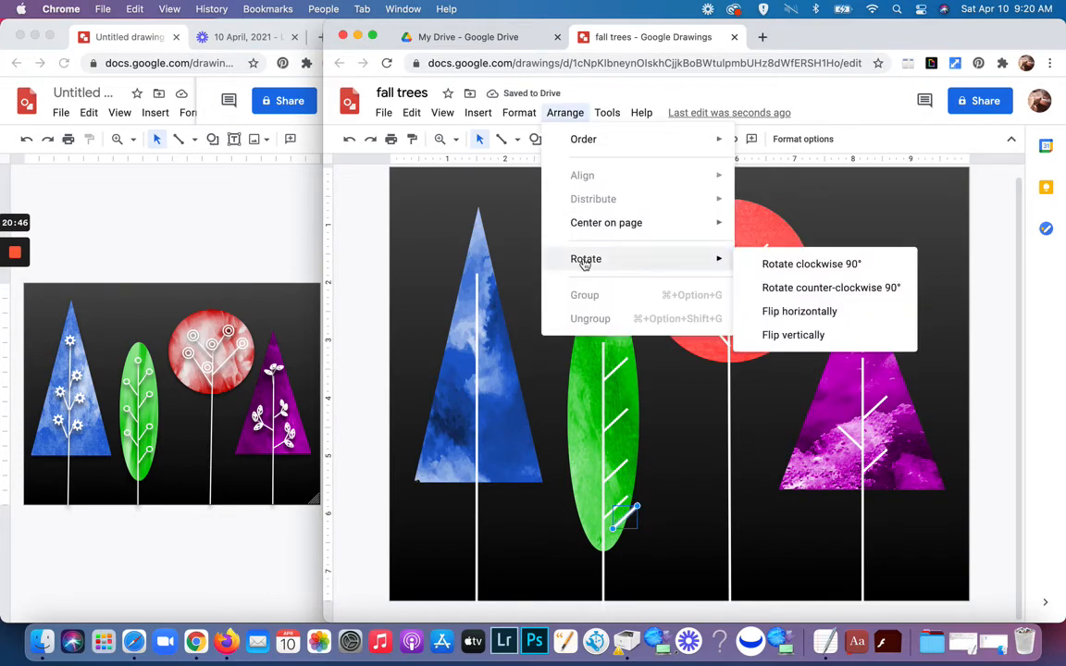
left_click(792, 310)
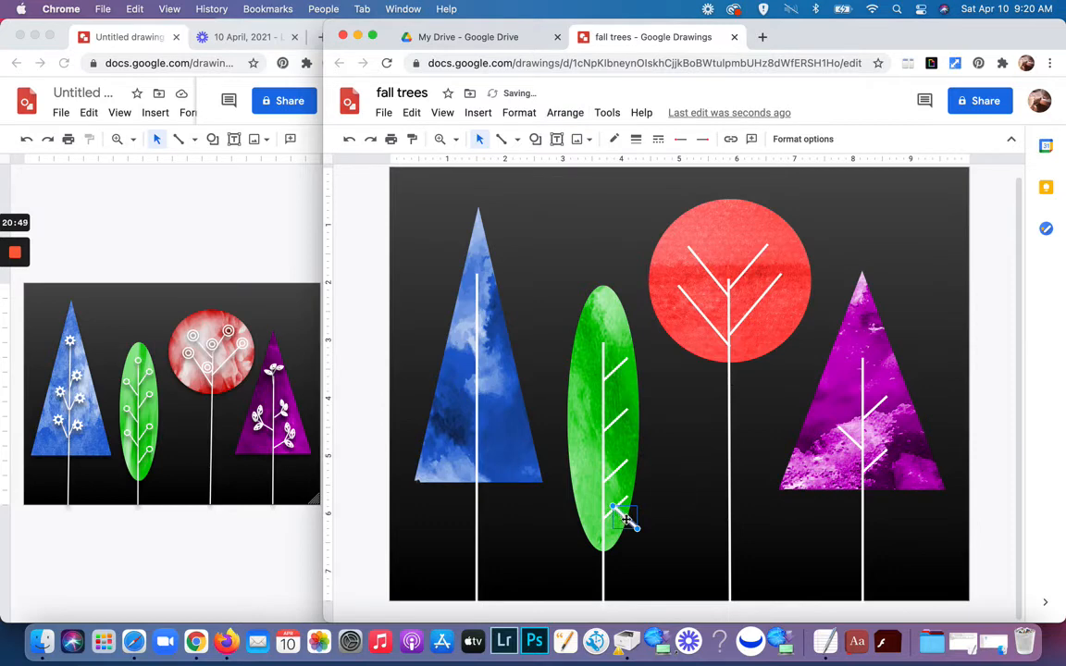
left_click_drag(627, 521, 590, 495)
Duplicate the green tree's left-hand branch twice and place the copies at the middle and upper left of the trunk.
key("super+d")
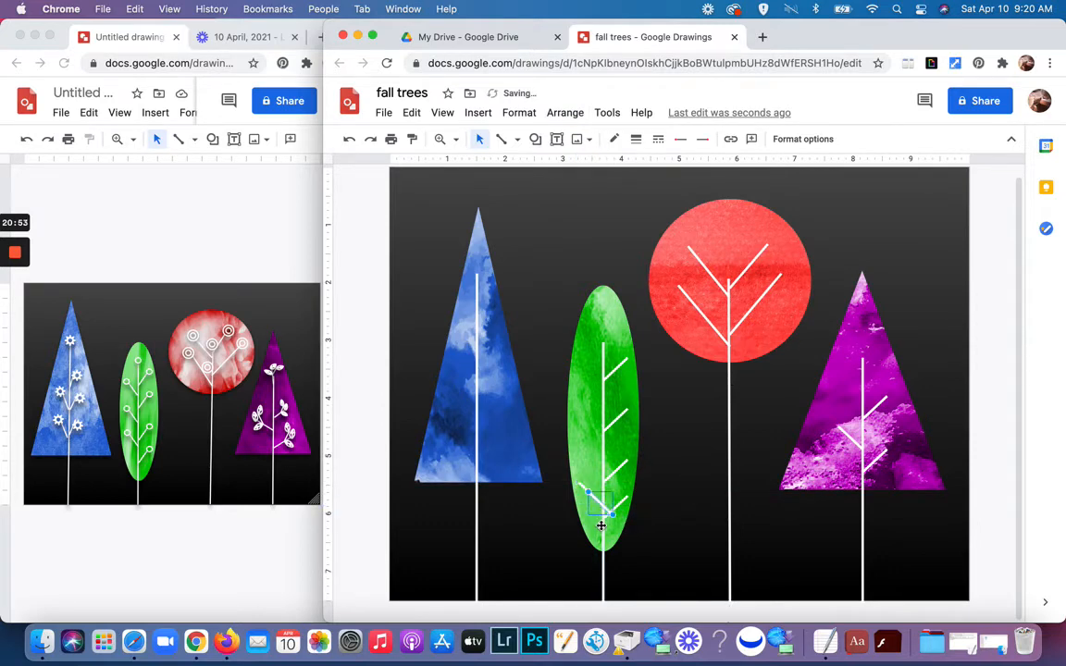
left_click_drag(602, 503, 588, 444)
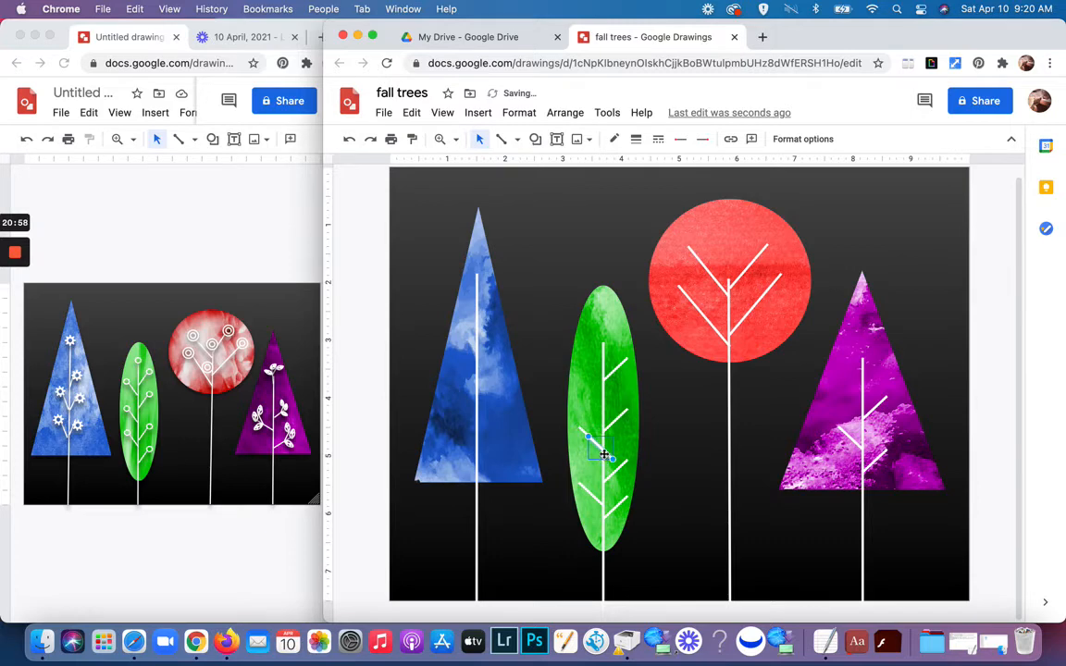
left_click_drag(601, 452, 586, 380)
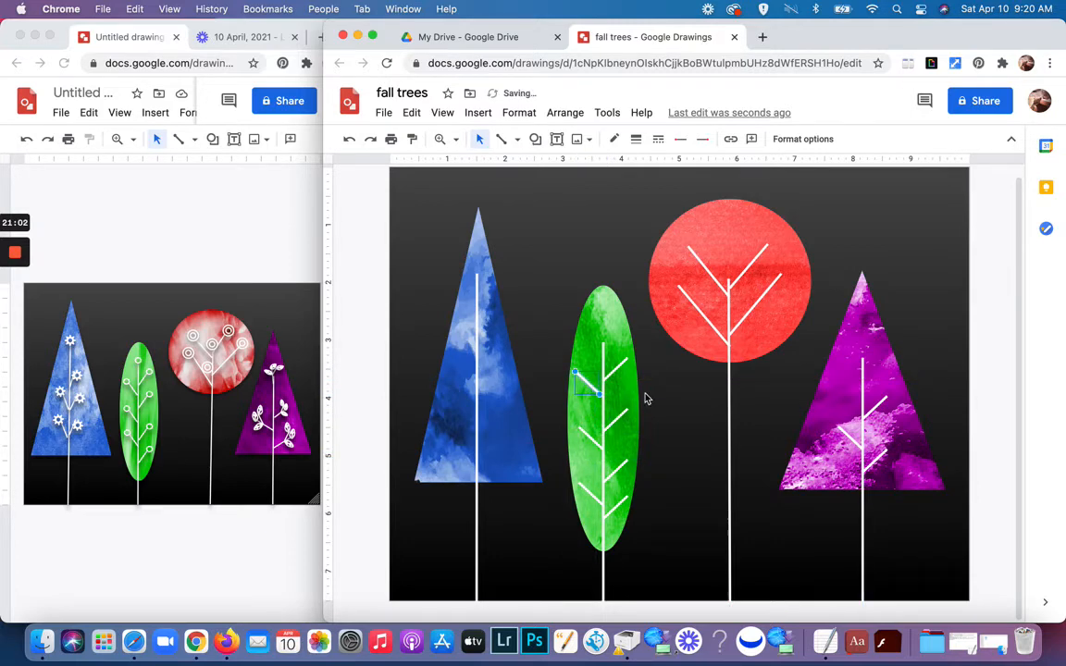
Nudge the green tree's upper left-hand branch slightly to the right so its inner end meets the trunk.
left_click(588, 384)
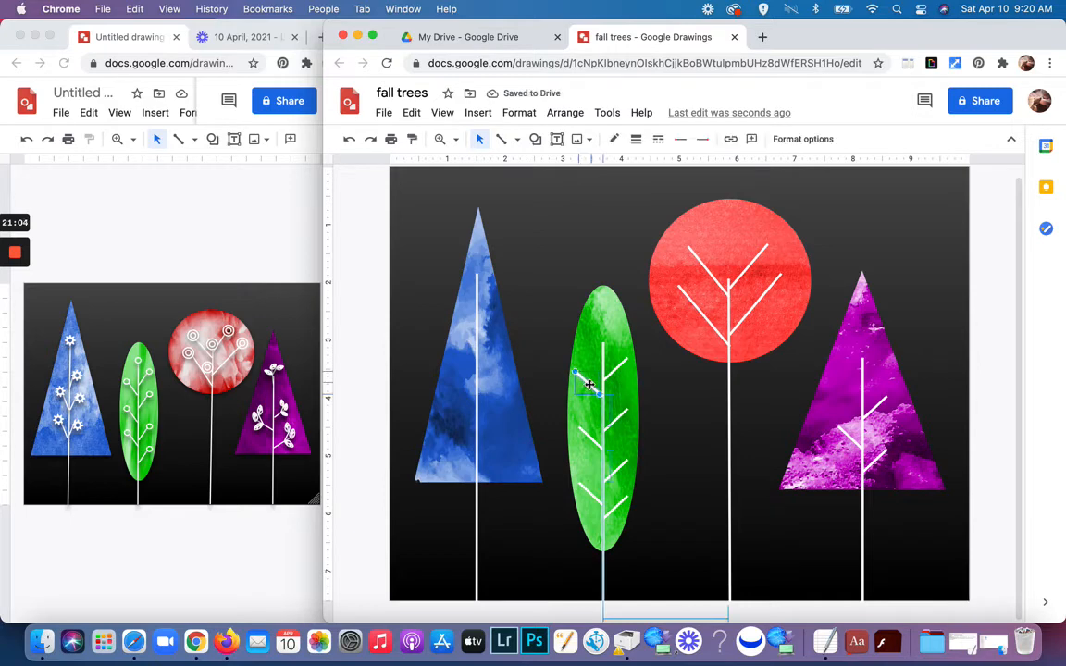
left_click_drag(591, 384, 593, 384)
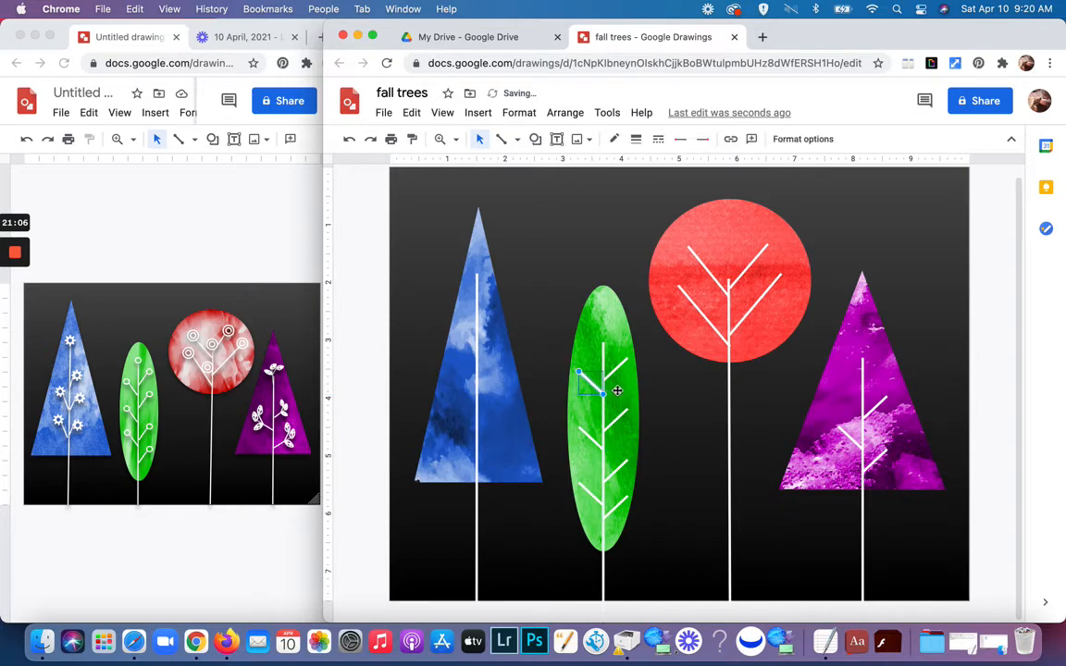
left_click(618, 390)
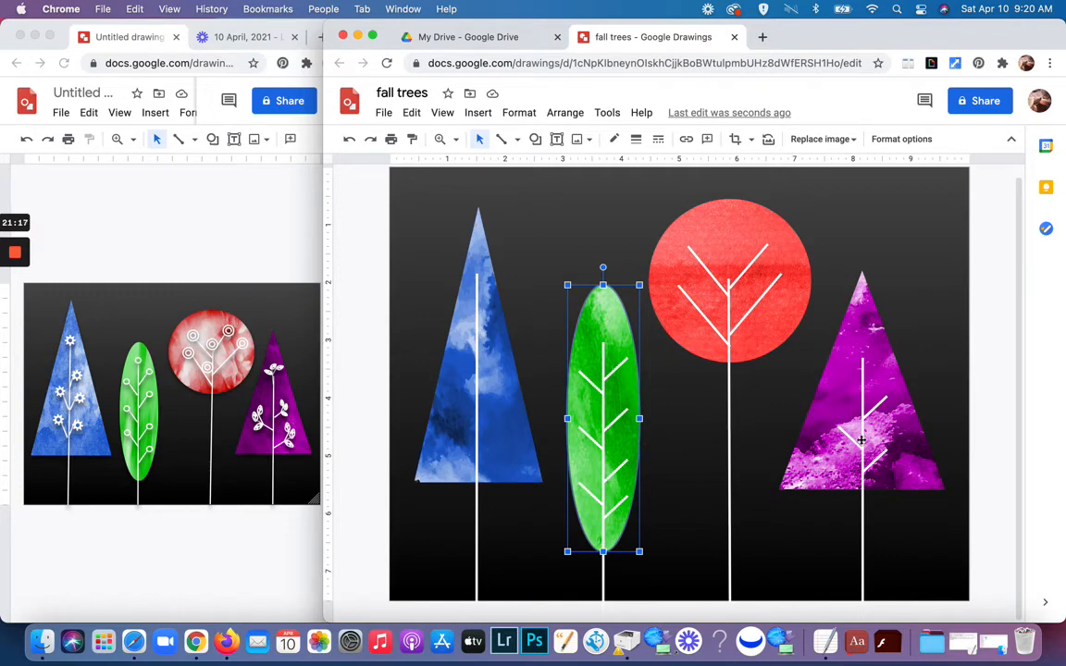
Try a different line weight on the purple tree's three branches, and undo the change.
left_click(888, 401)
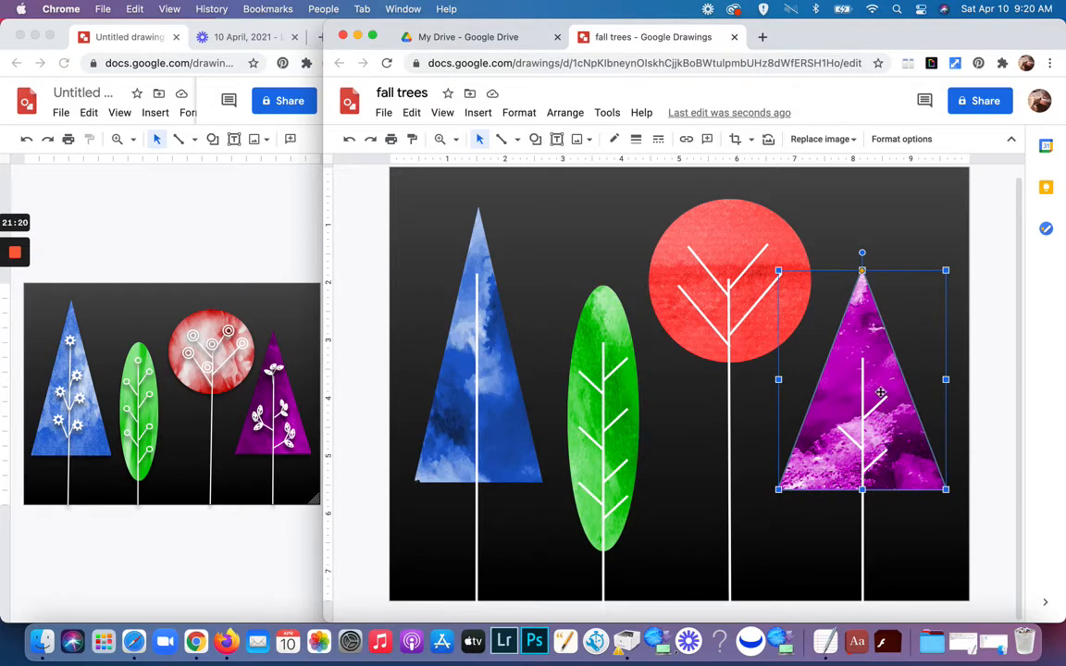
left_click(921, 245)
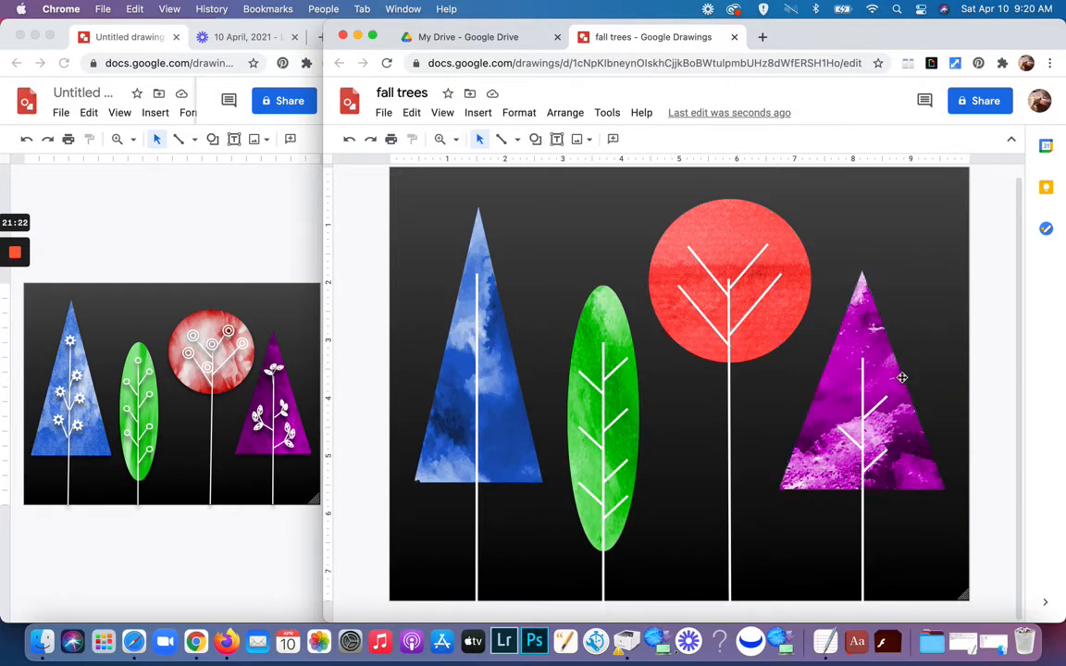
left_click(882, 415)
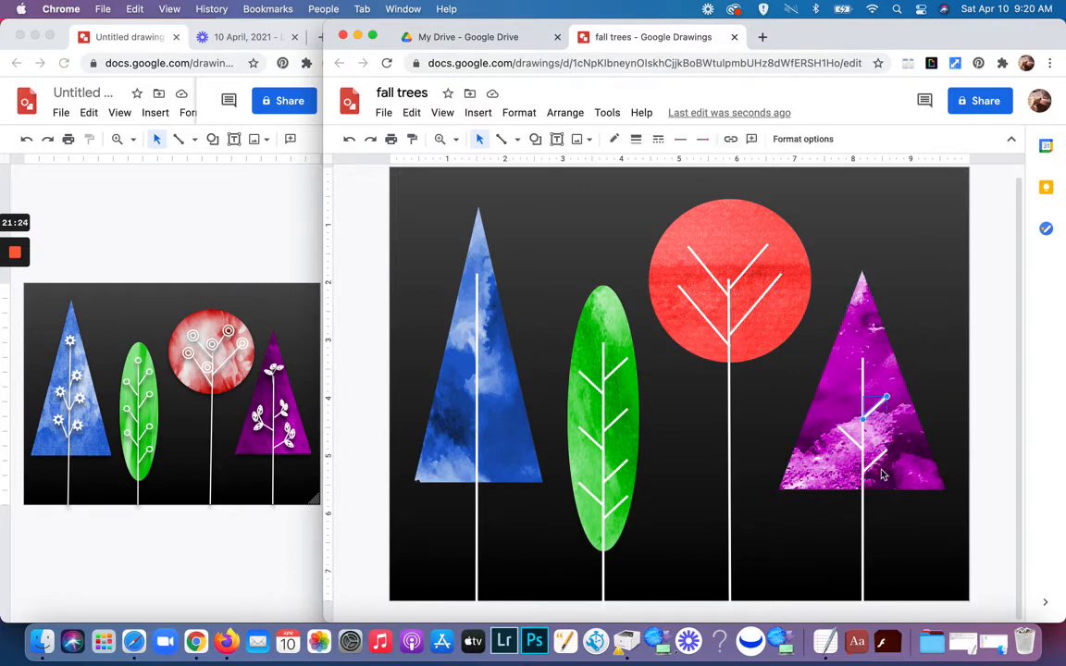
left_click(852, 439, "shift")
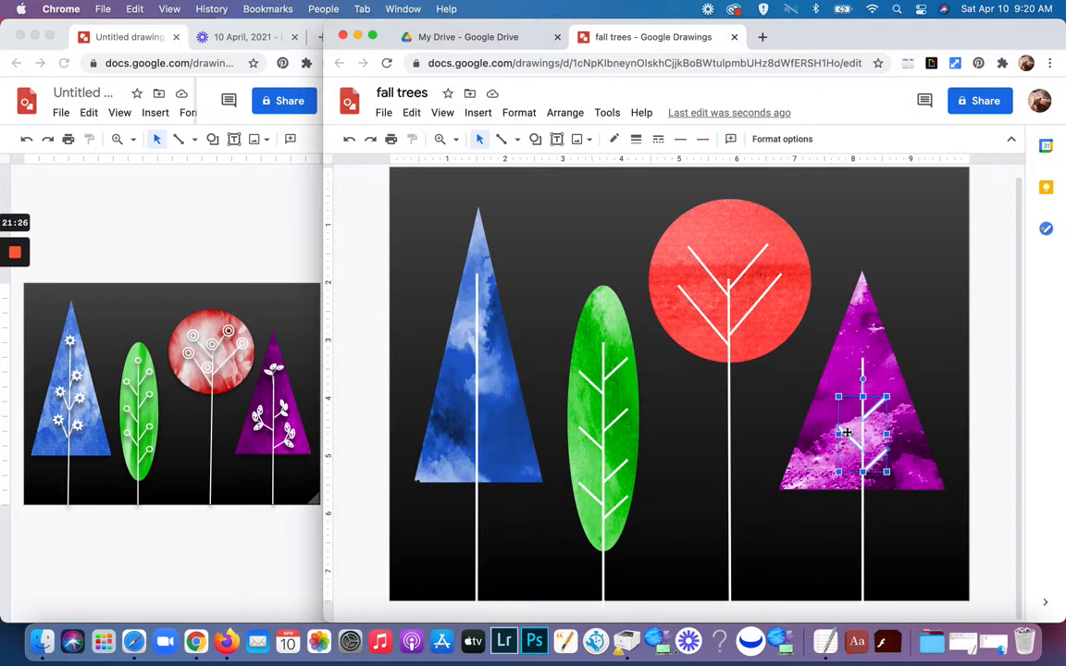
left_click(636, 141)
left_click(648, 213)
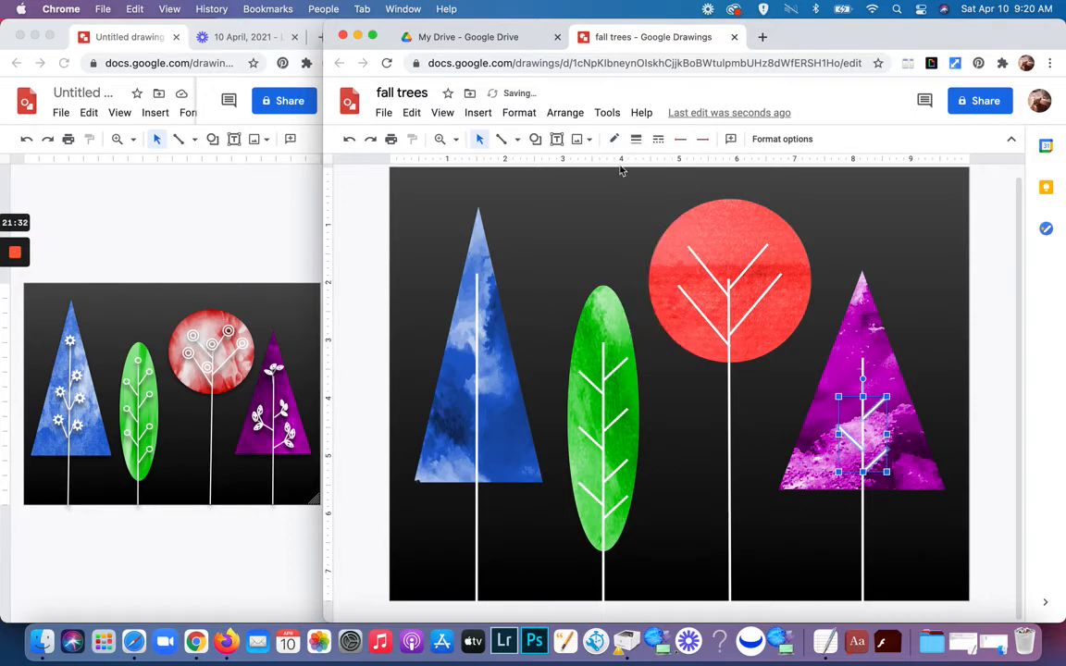
left_click(575, 119)
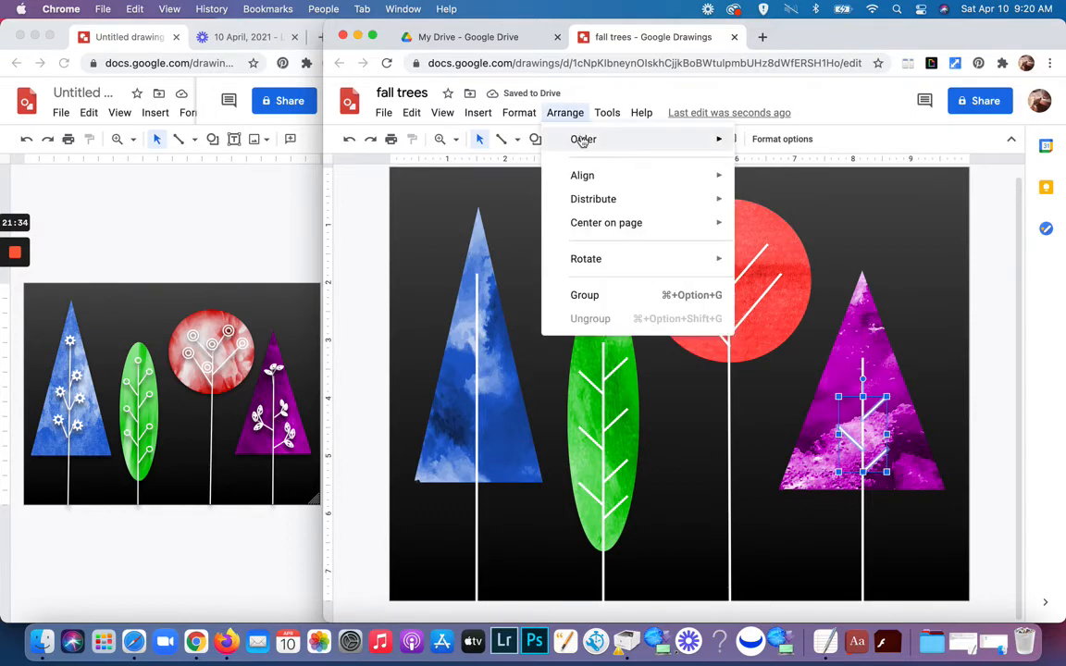
left_click(349, 138)
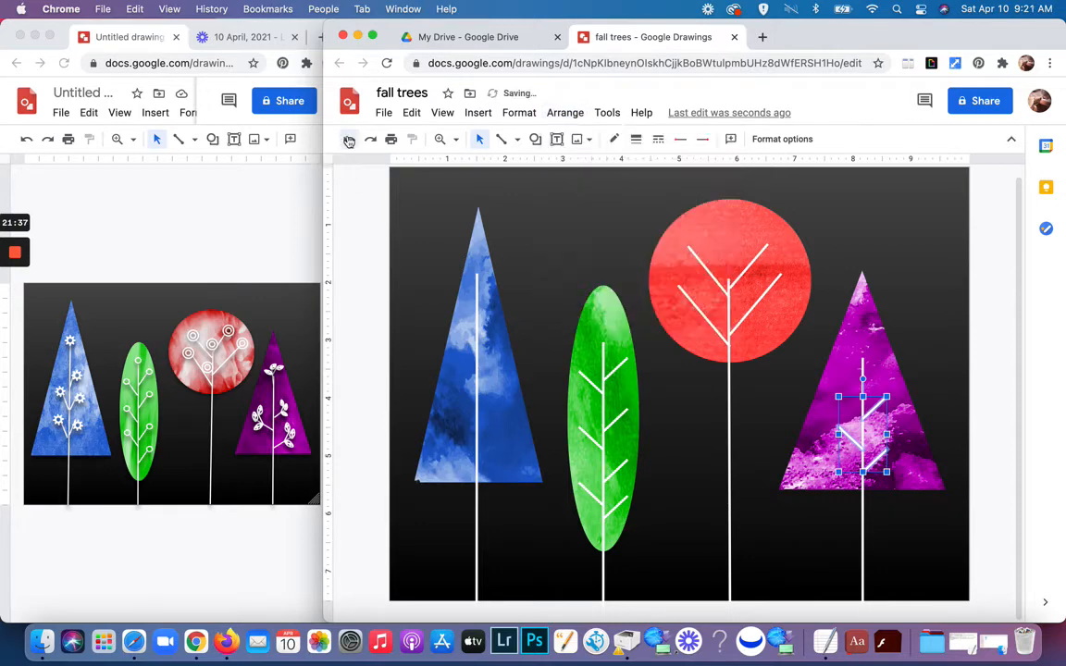
left_click(912, 266)
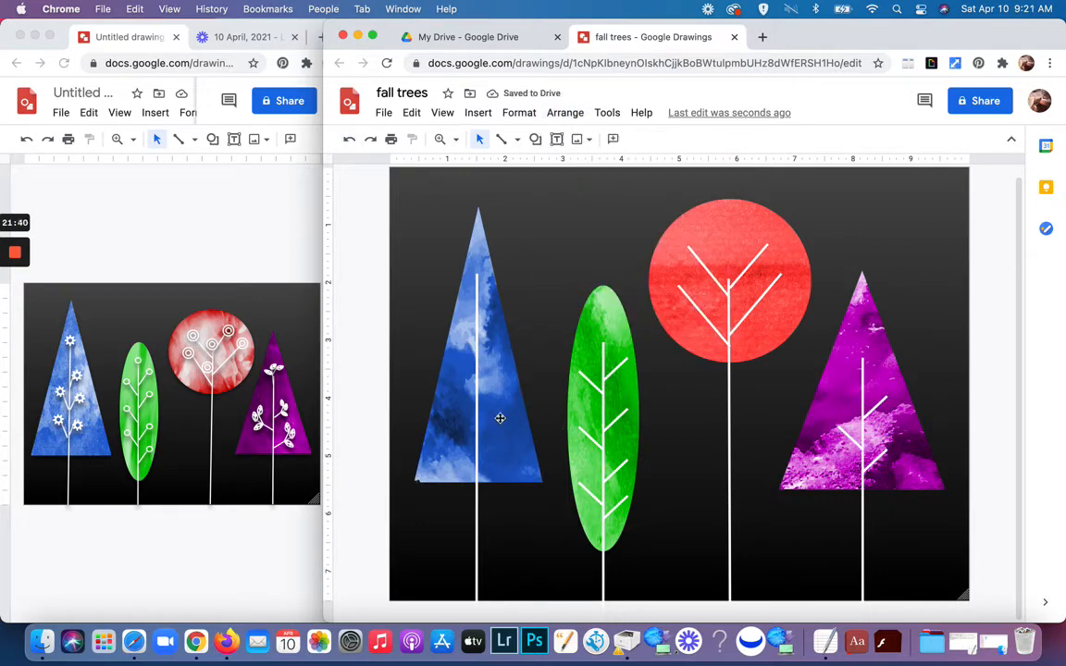
Select the green tree's uppermost right-hand branch.
left_click(593, 390)
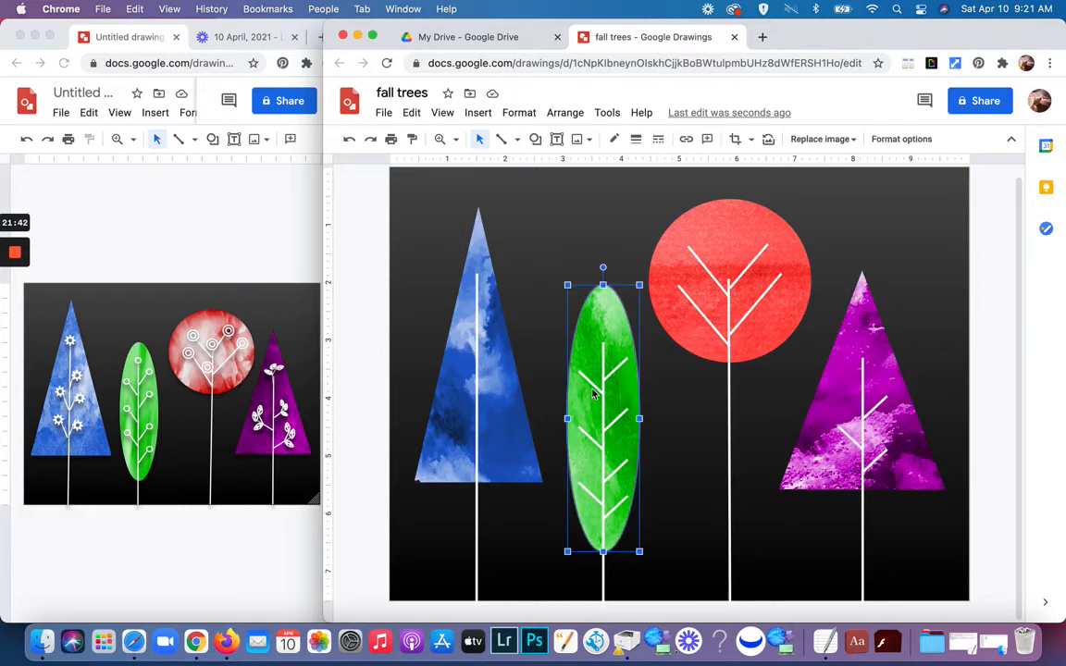
left_click(620, 364)
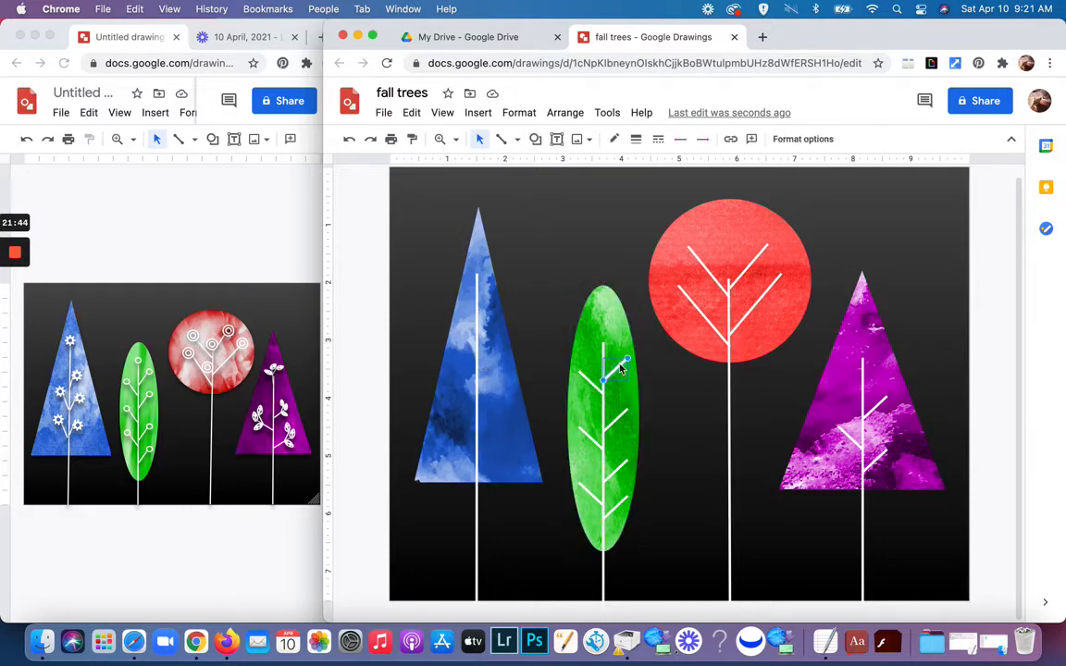
Duplicate a green-tree branch onto the blue tree, shorten it slightly, and copy it upward to make three right-hand branches along the trunk.
key("super+d")
left_click_drag(628, 377, 489, 447)
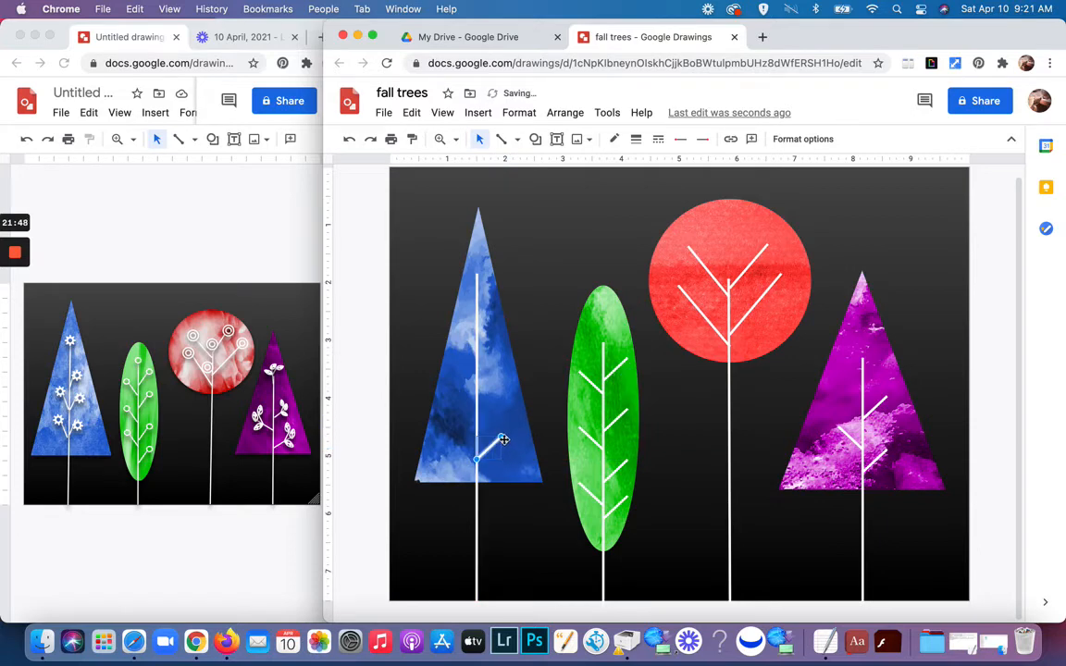
left_click(499, 437, "shift")
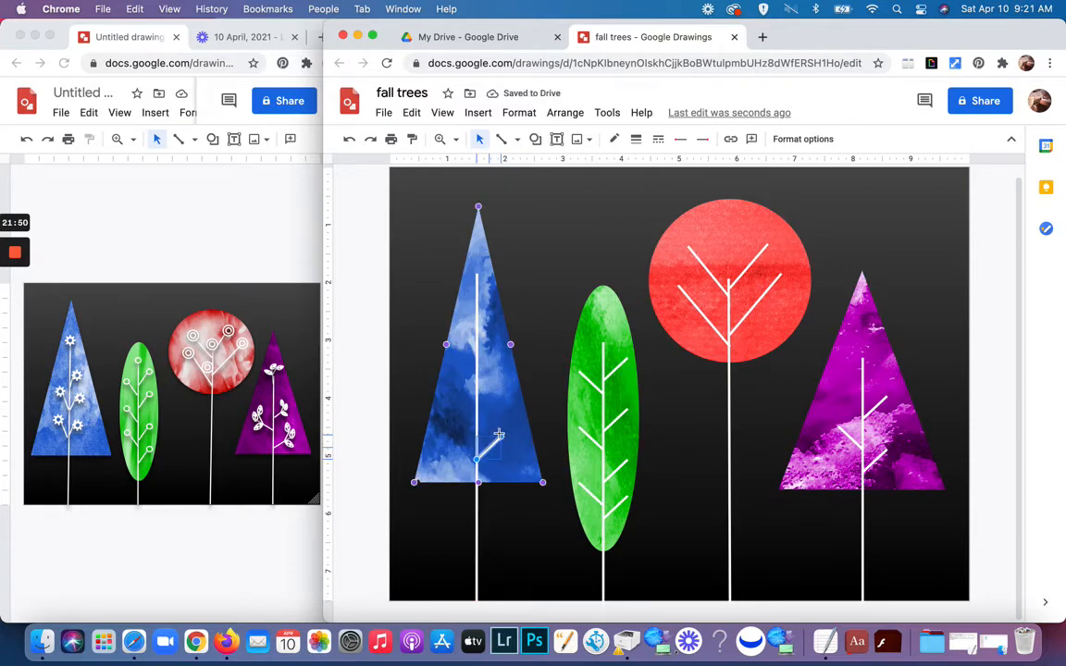
left_click(500, 439, "shift")
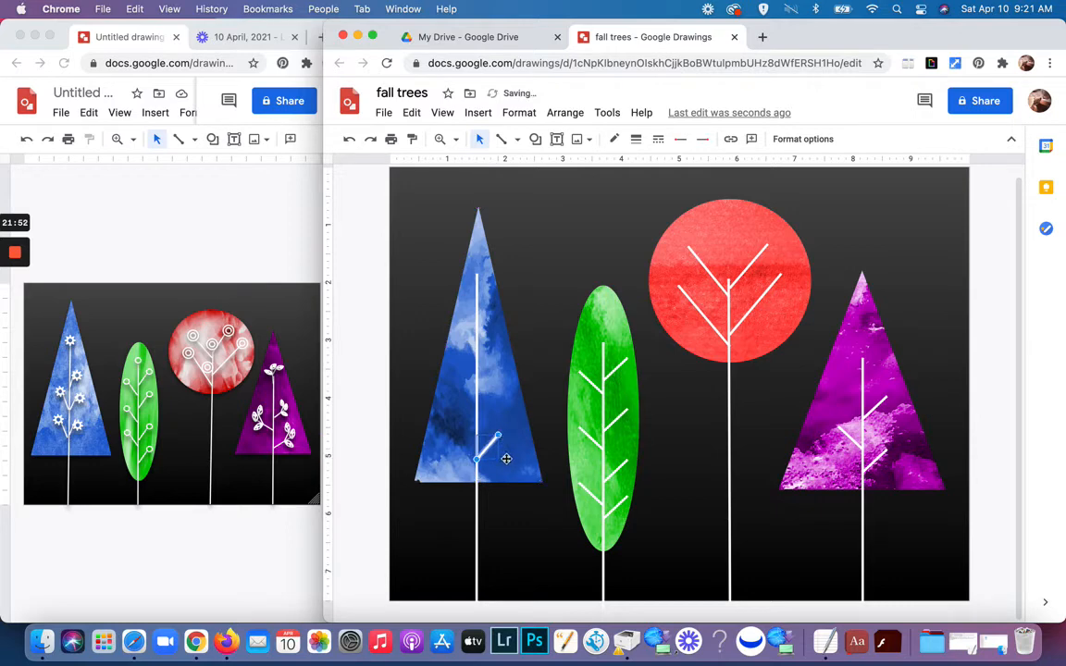
key("super+d")
left_click_drag(498, 461, 489, 341)
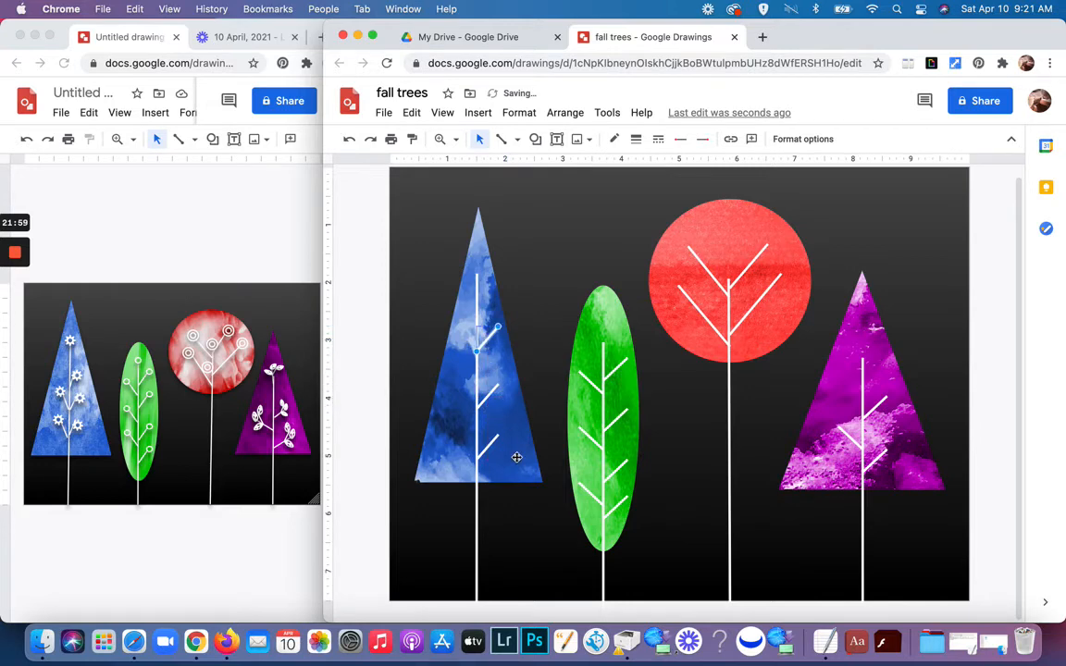
Duplicate the blue tree's top right branch, flip the copy horizontally, and attach it to the trunk's left side.
key("super+d")
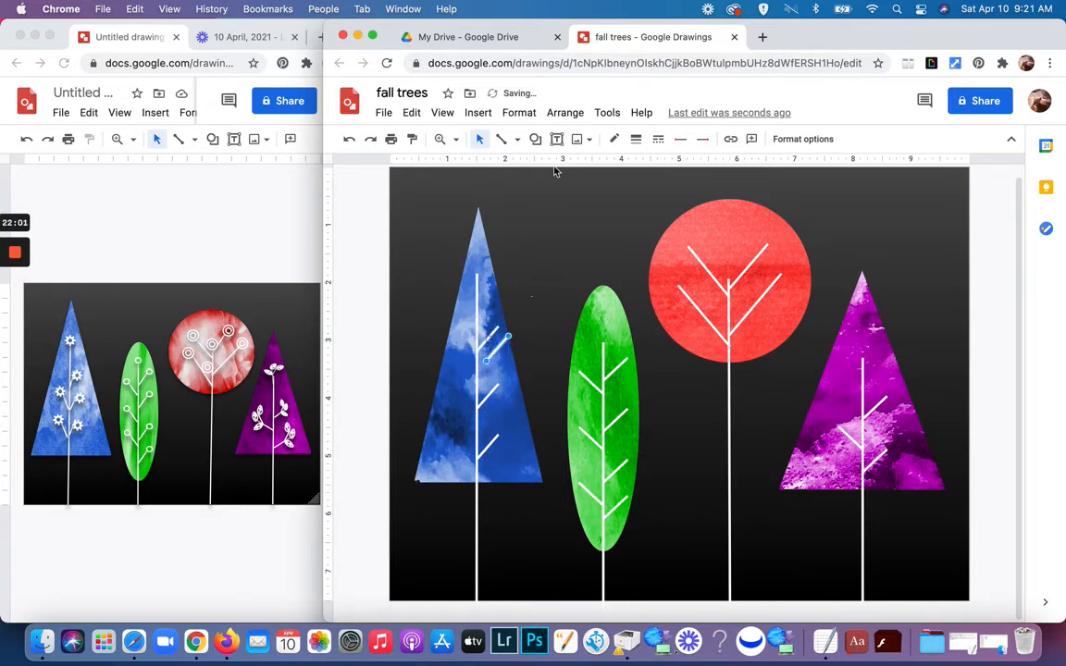
left_click(565, 112)
mouse_move(588, 260)
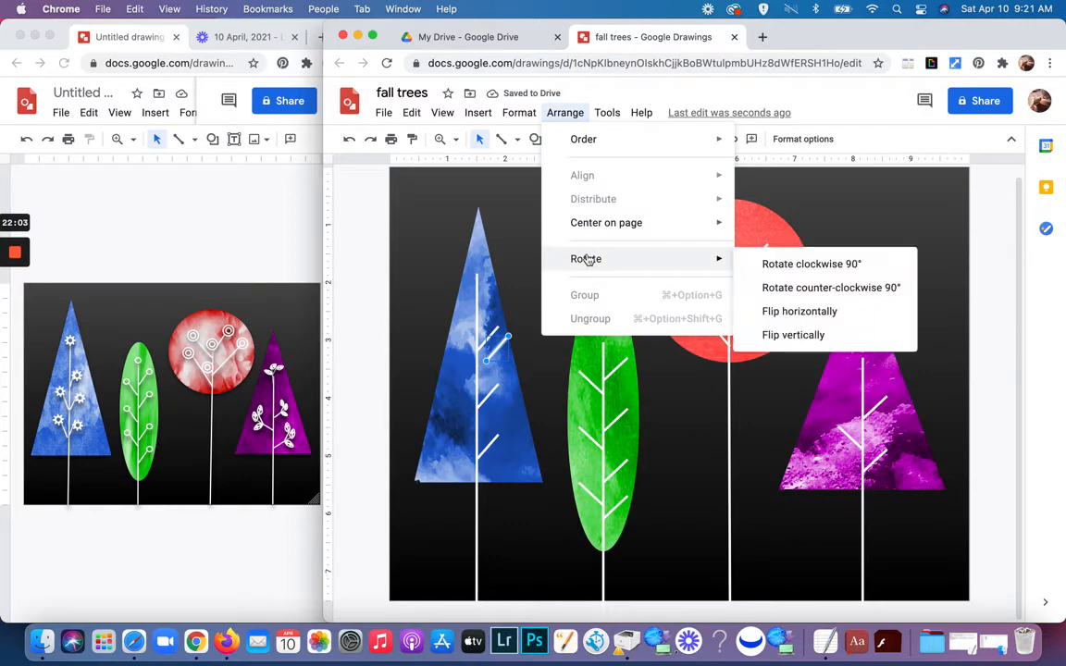
mouse_move(708, 262)
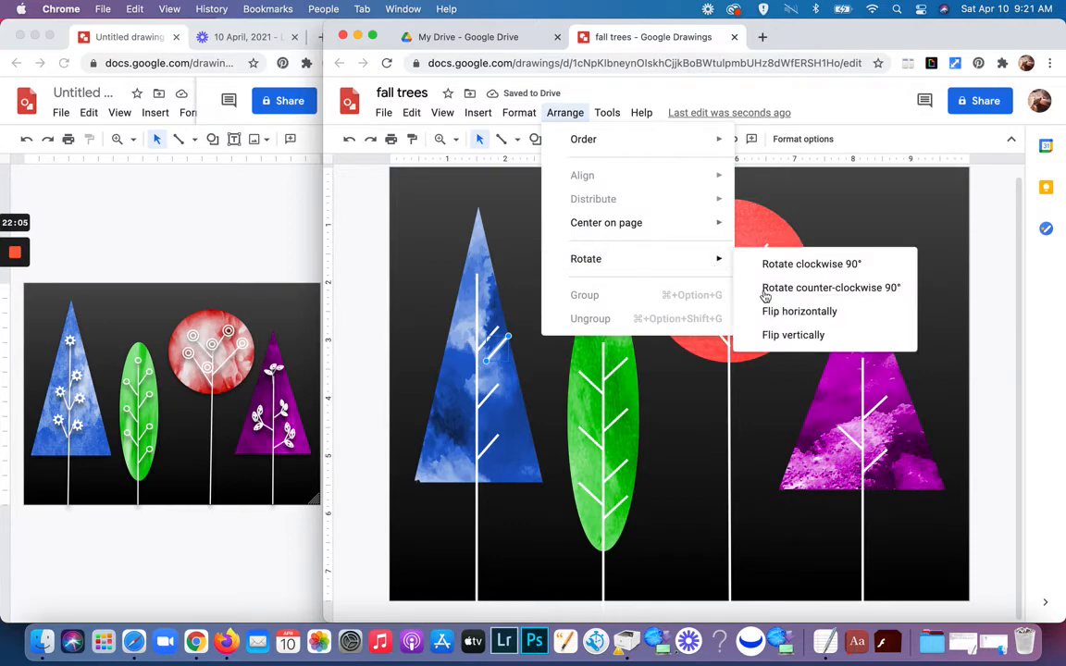
left_click(788, 309)
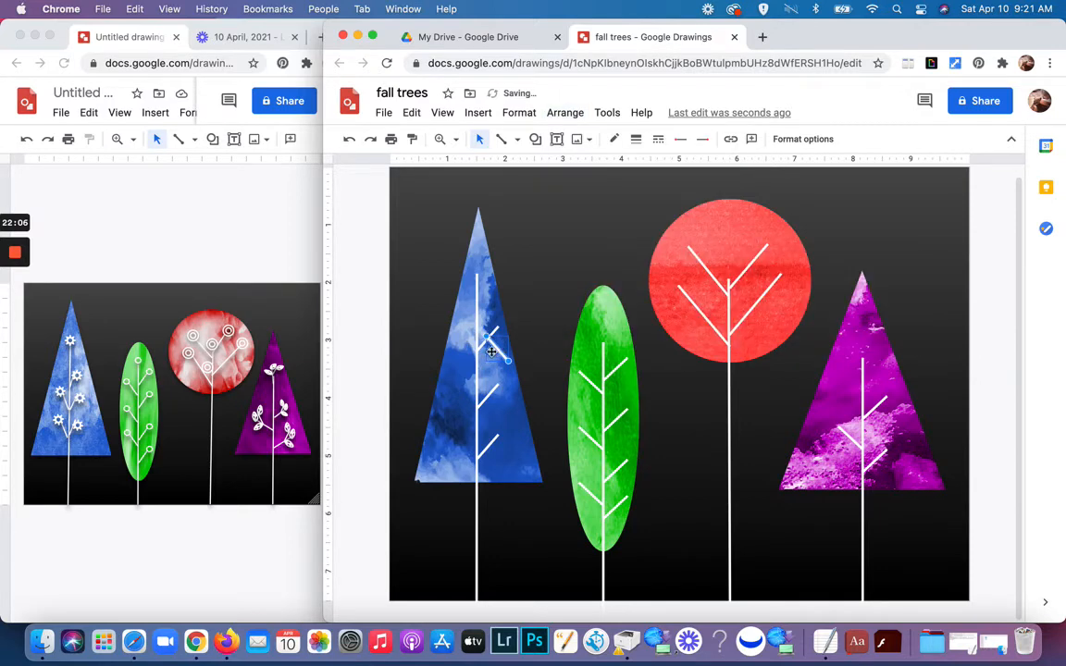
left_click_drag(499, 354, 468, 366)
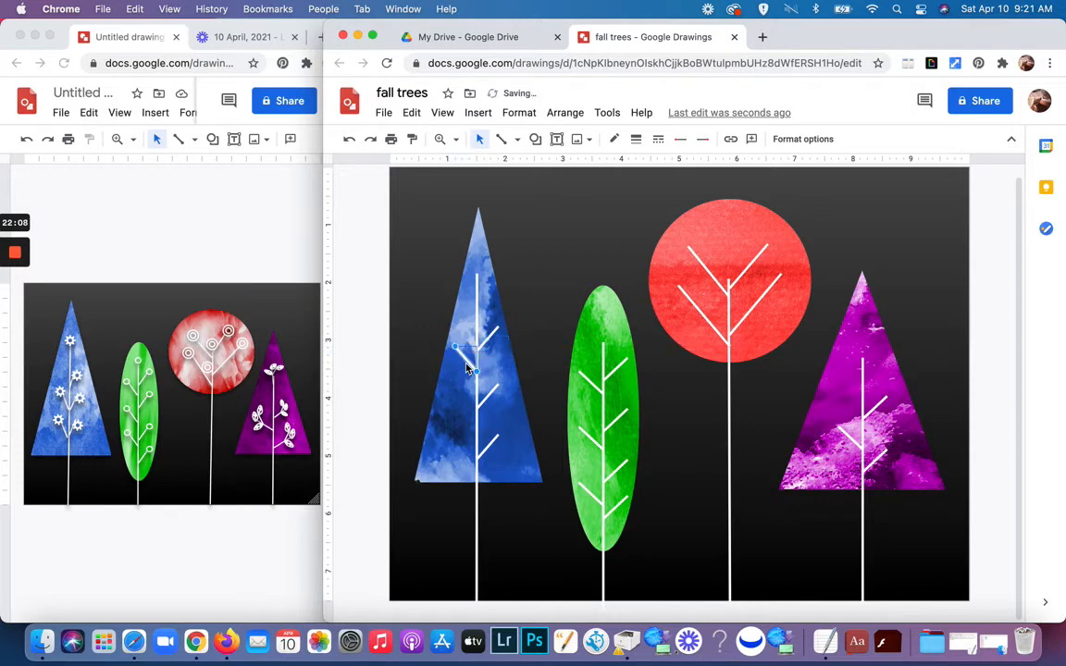
Duplicate the blue tree's left branch and align the copy against the trunk lower down, between the two lower right branches.
key("super+d")
left_click_drag(474, 371, 461, 424)
left_click(567, 256)
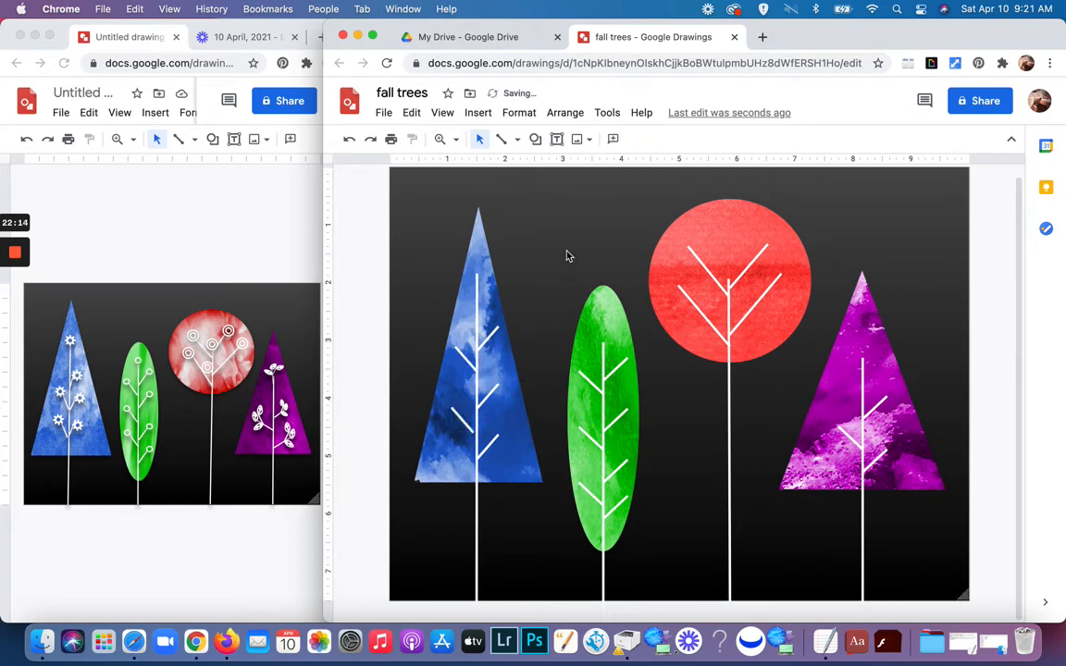
mouse_move(465, 423)
left_mouse_down()
mouse_move(469, 409)
mouse_move(459, 422)
left_mouse_up()
left_click(568, 253)
left_click_drag(463, 422, 464, 427)
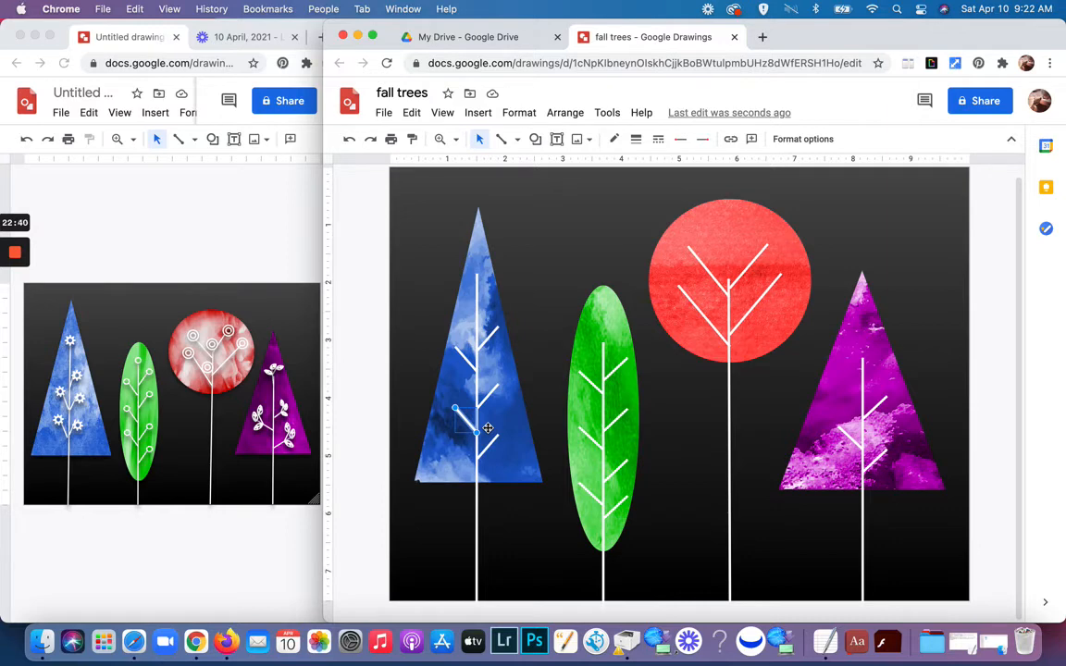
left_click(544, 270)
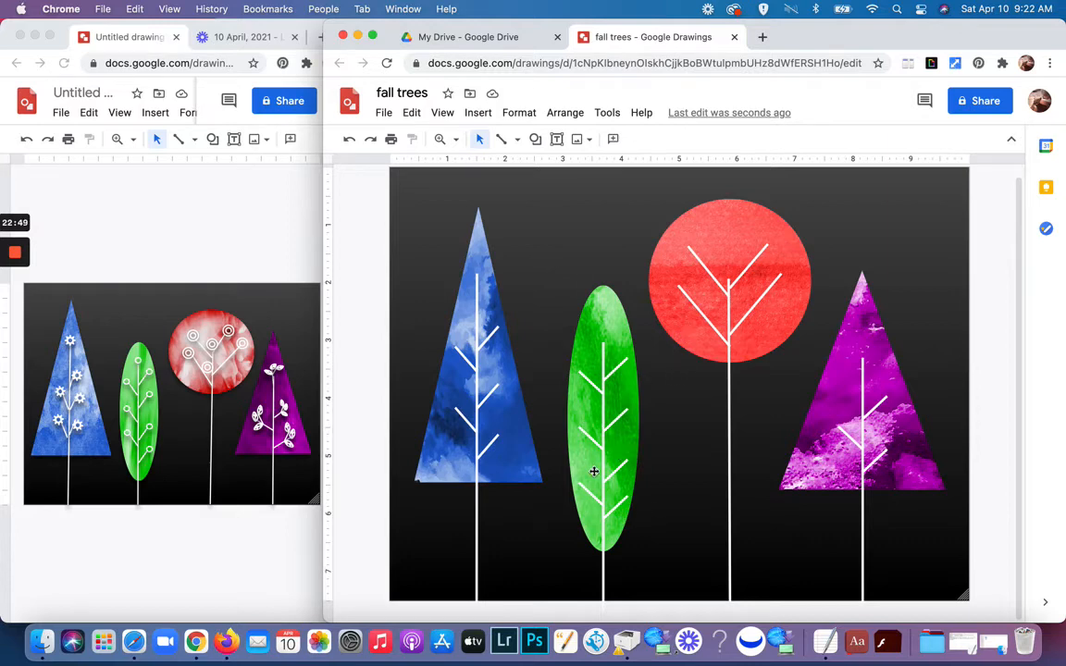
Draw a small circle near the top of the green tree's trunk.
left_click(535, 139)
mouse_move(548, 167)
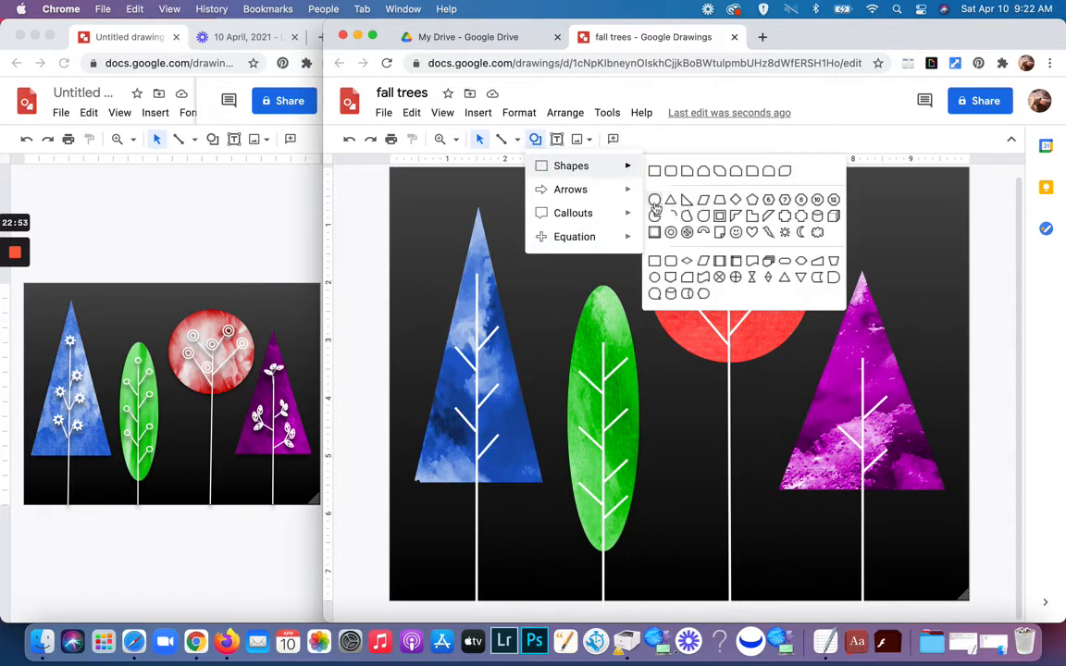
left_click(686, 201)
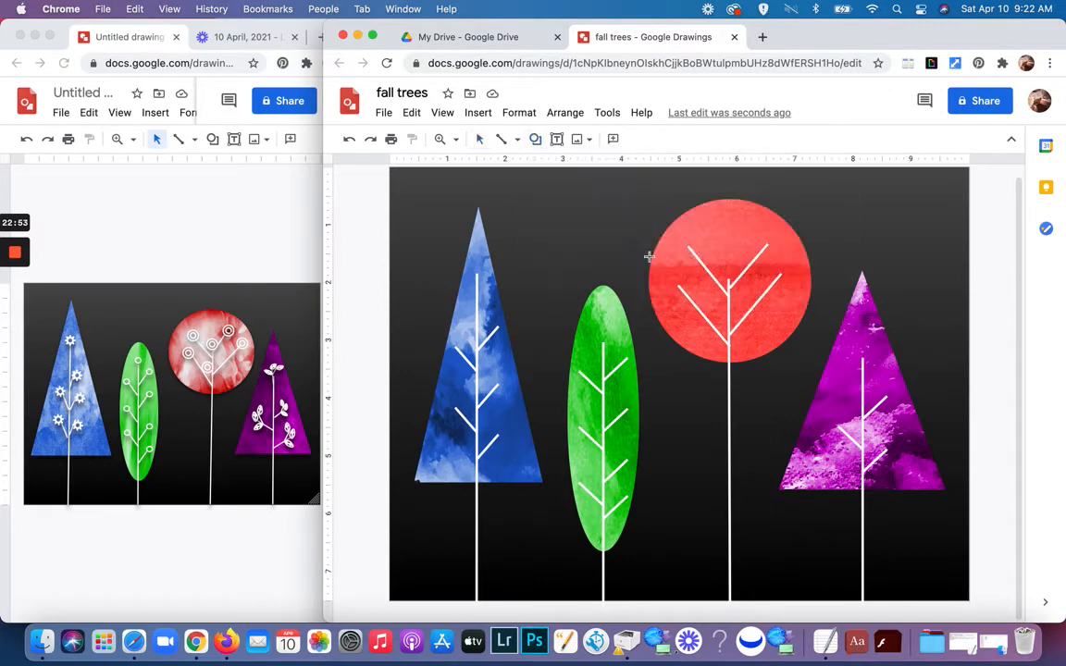
left_click(599, 333)
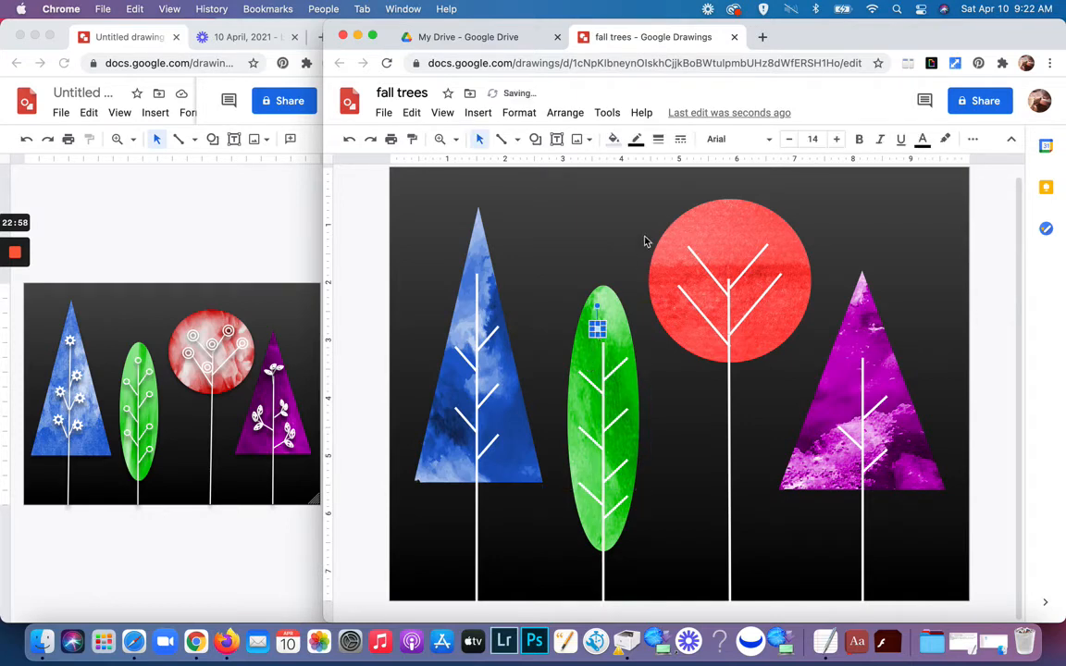
Style the small circle with a transparent fill and a white 4px border.
left_click(614, 141)
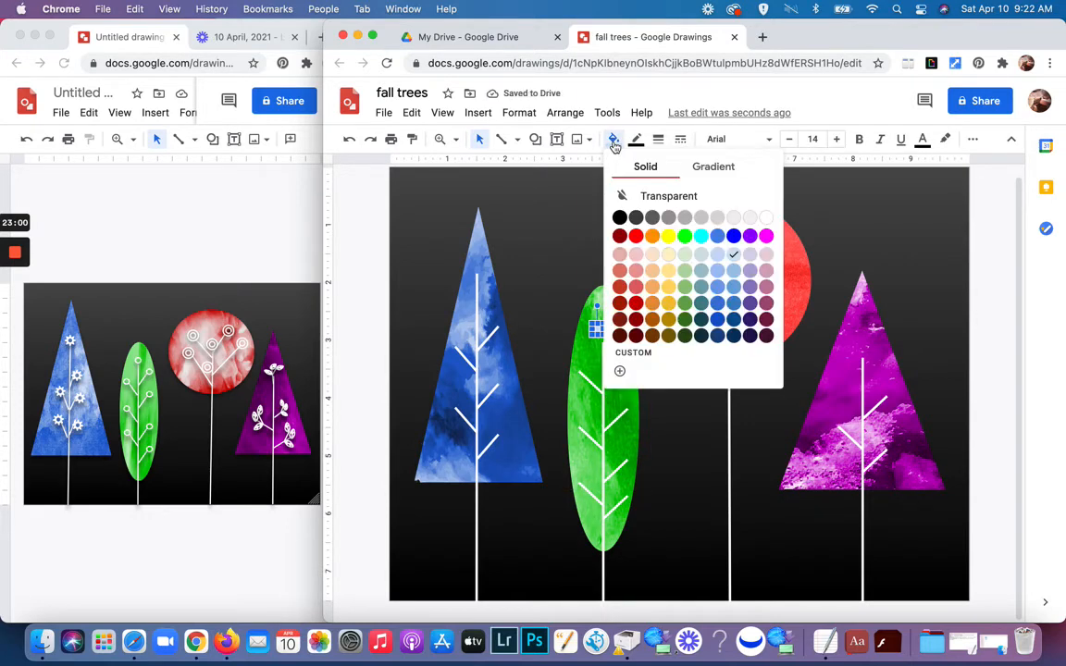
left_click(670, 197)
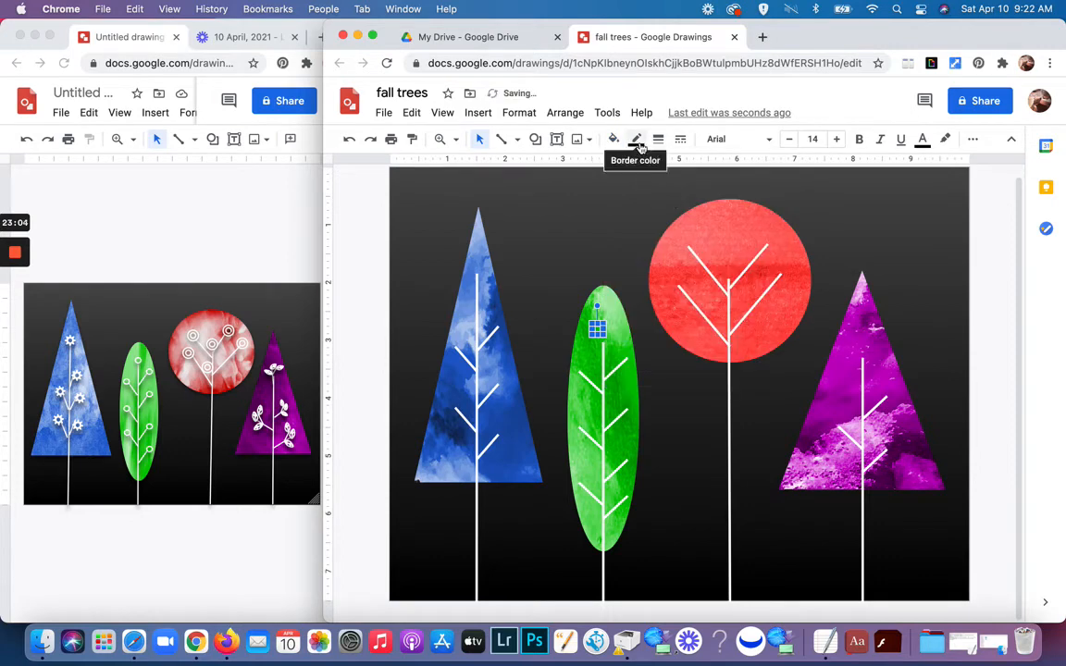
left_click(638, 147)
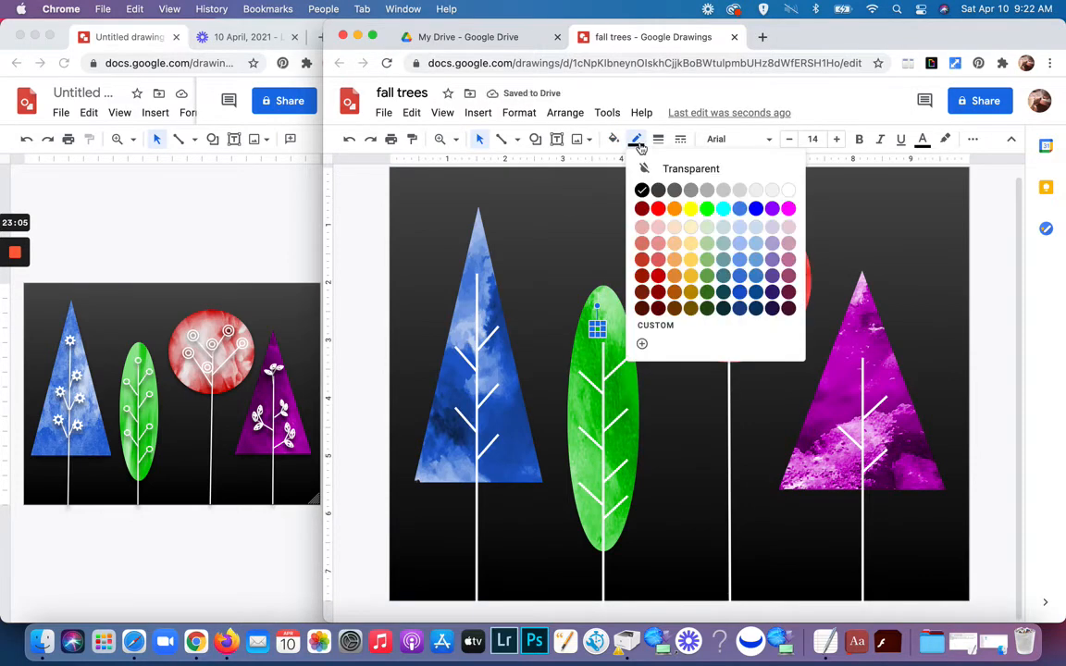
left_click(788, 192)
left_click(658, 139)
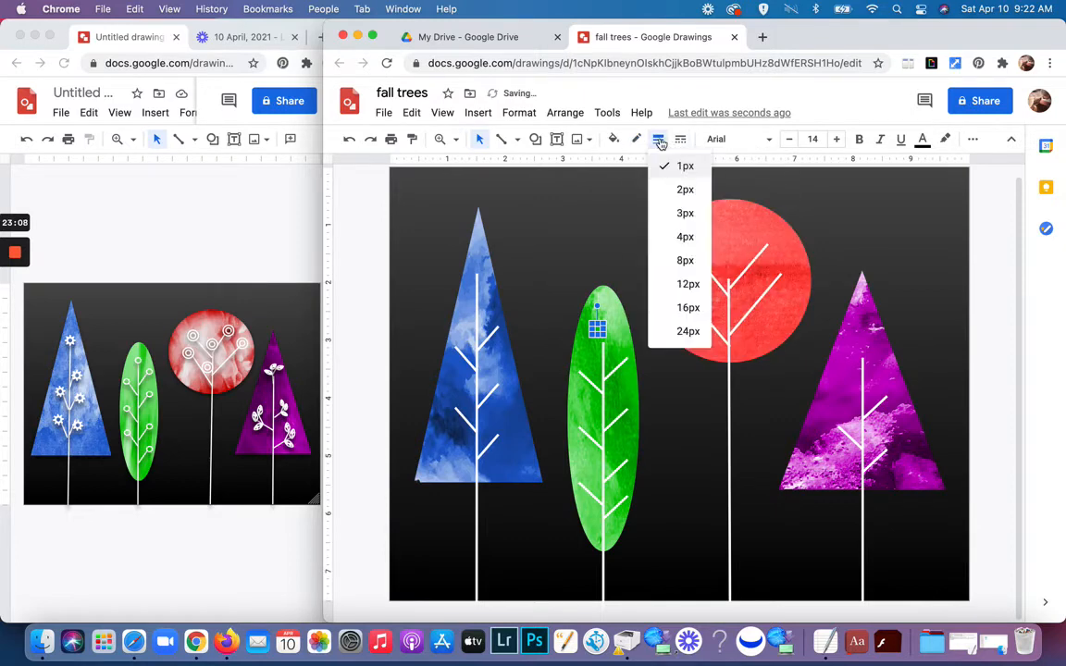
left_click(685, 236)
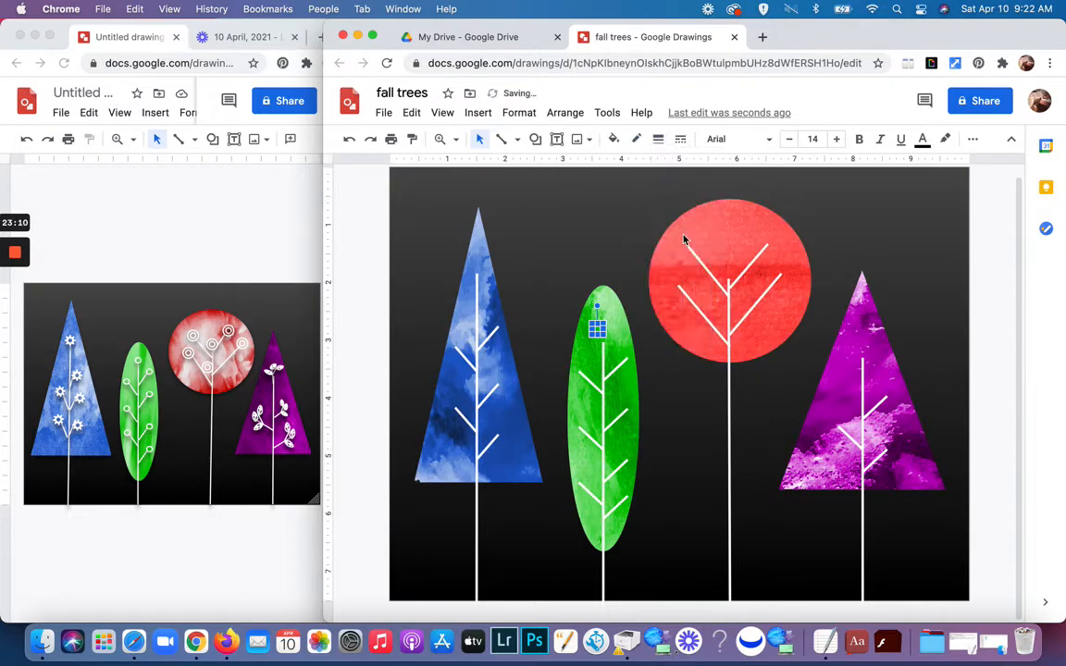
key("Escape")
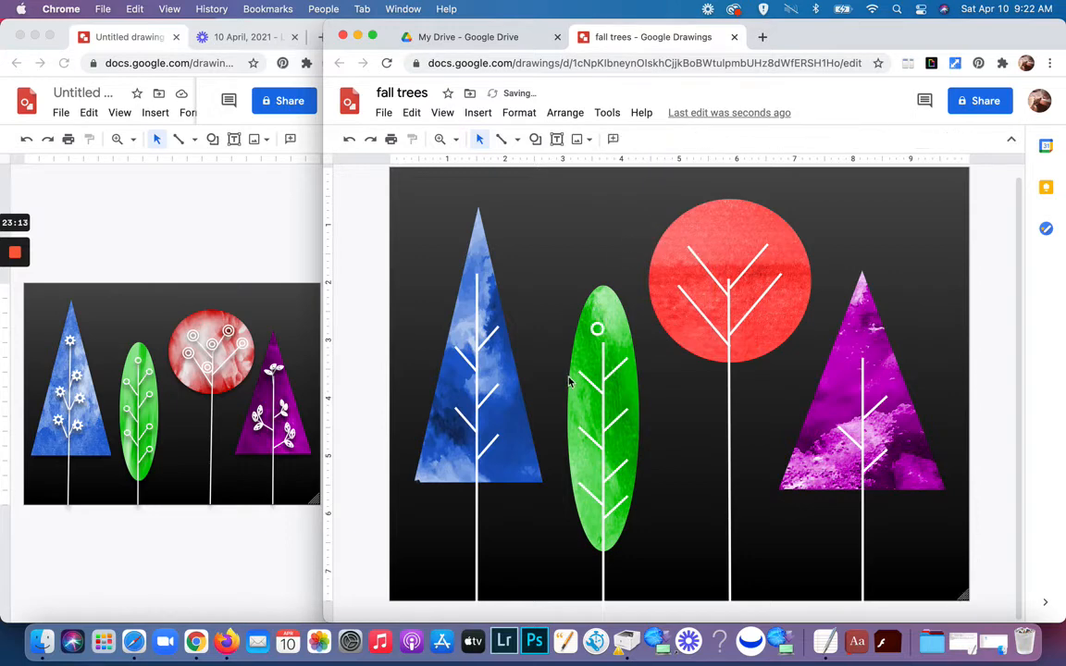
Position the white ring directly on top of the green tree's trunk line.
left_click_drag(599, 330, 606, 333)
key("Escape")
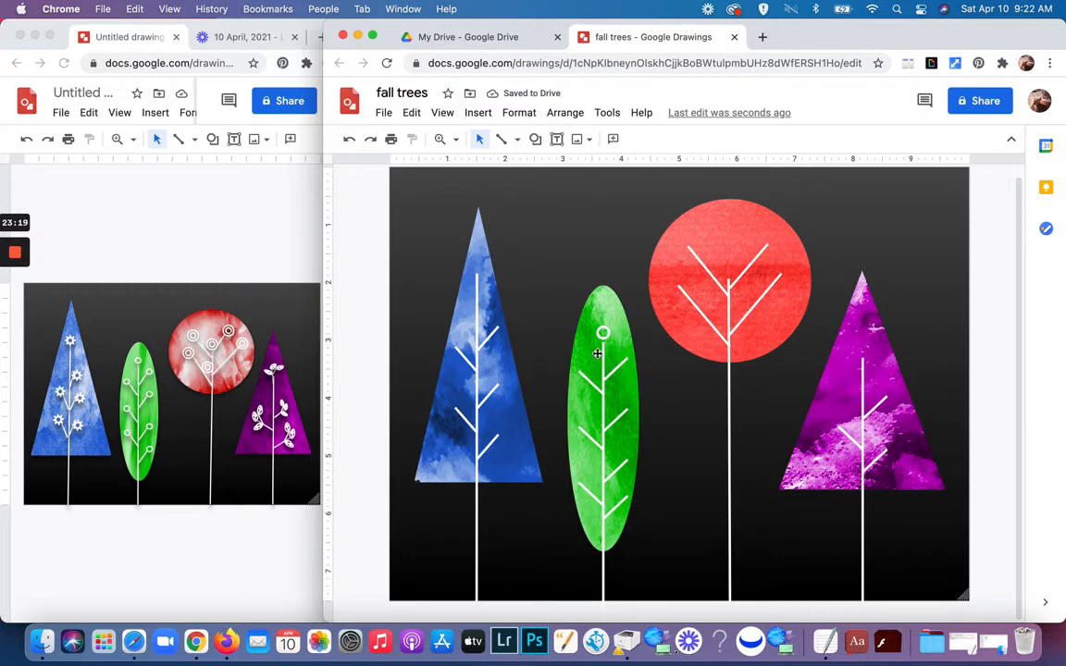
left_click_drag(607, 333, 607, 332)
left_click(629, 287)
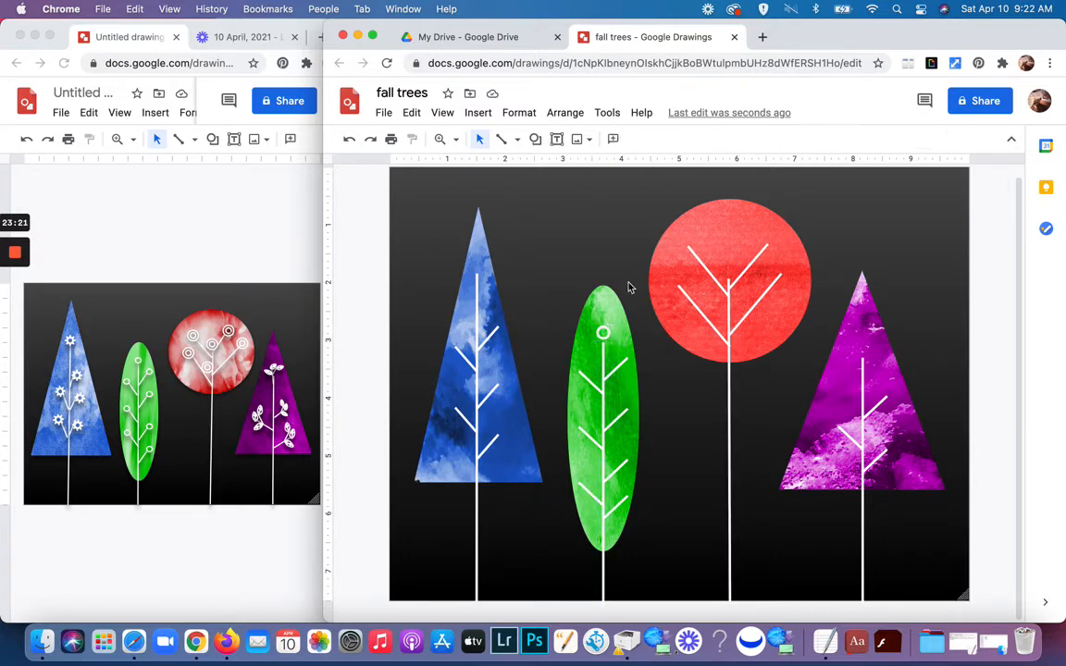
Duplicate the white ring and place the copy at the tip of the green tree's upper left branch.
left_click(605, 330)
key("super+d")
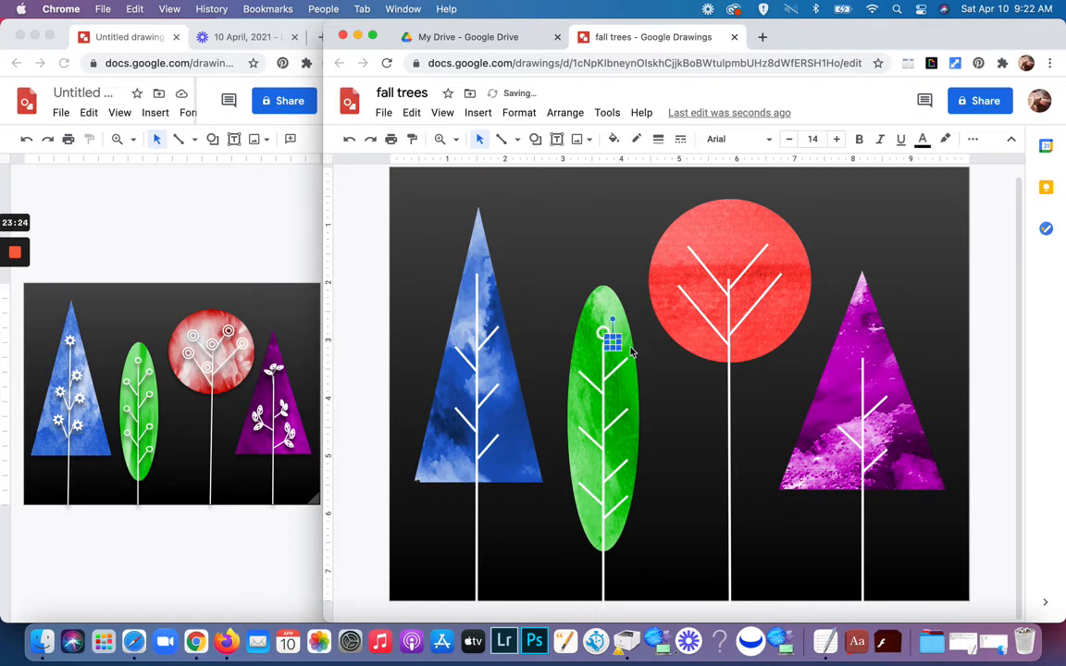
left_click_drag(613, 343, 574, 368)
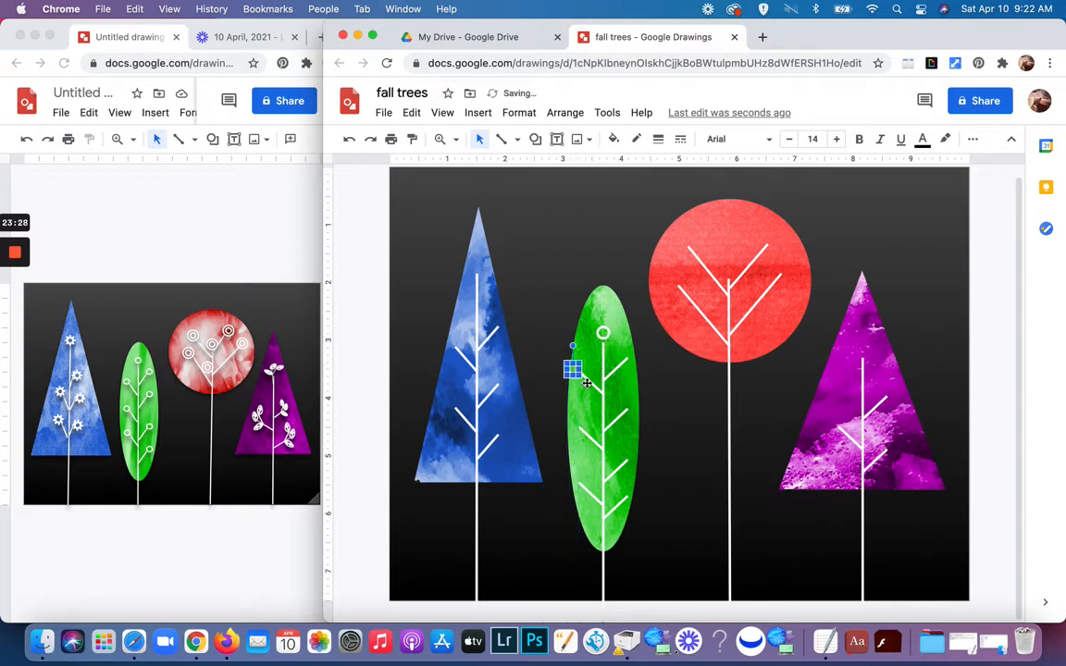
Shorten the green tree's upper left branch and move its ring inward from the oval's edge.
left_click(587, 382)
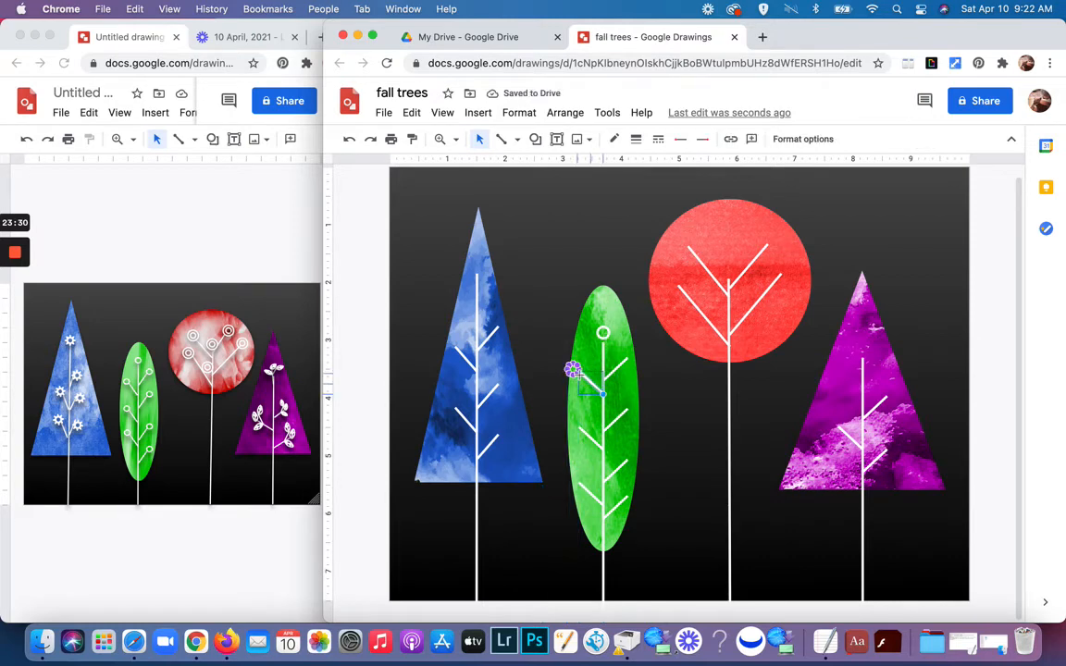
left_click_drag(583, 379, 578, 374)
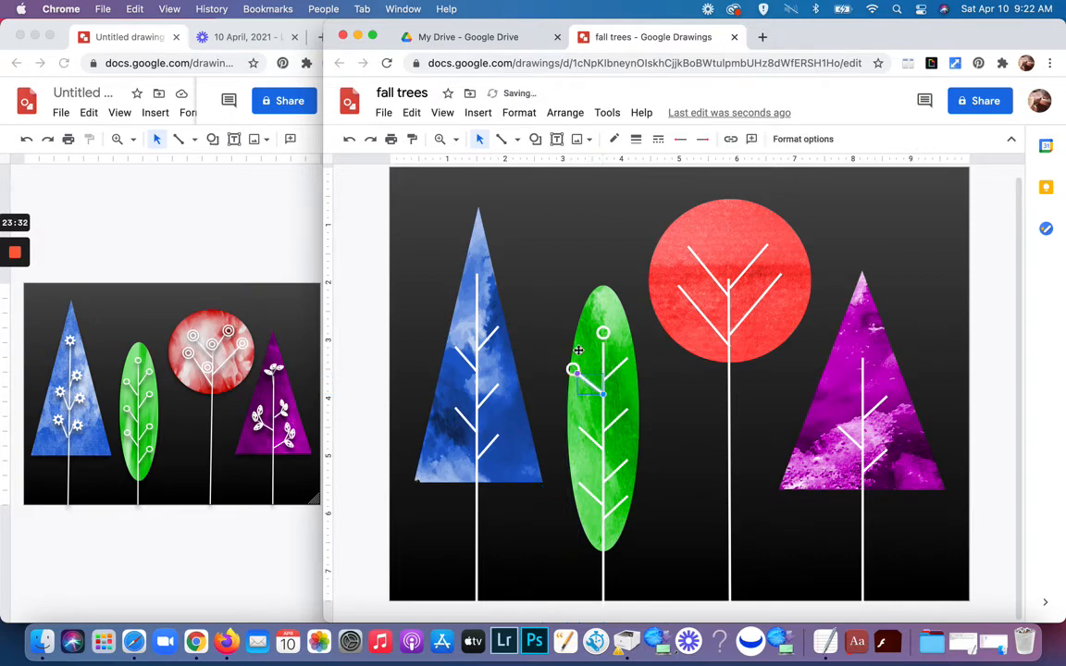
left_click(587, 374)
left_click(593, 387)
left_click_drag(575, 374, 589, 382)
left_click_drag(577, 372, 583, 376)
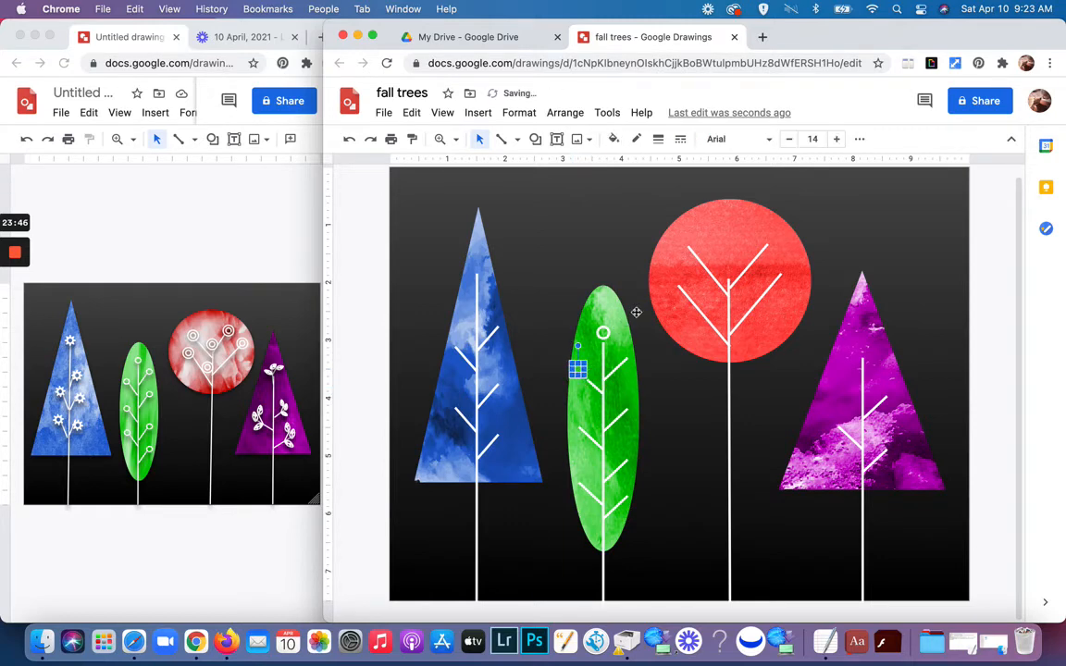
Shorten the green tree's uppermost right branch slightly at its outer end.
left_click(646, 308)
left_click(624, 365)
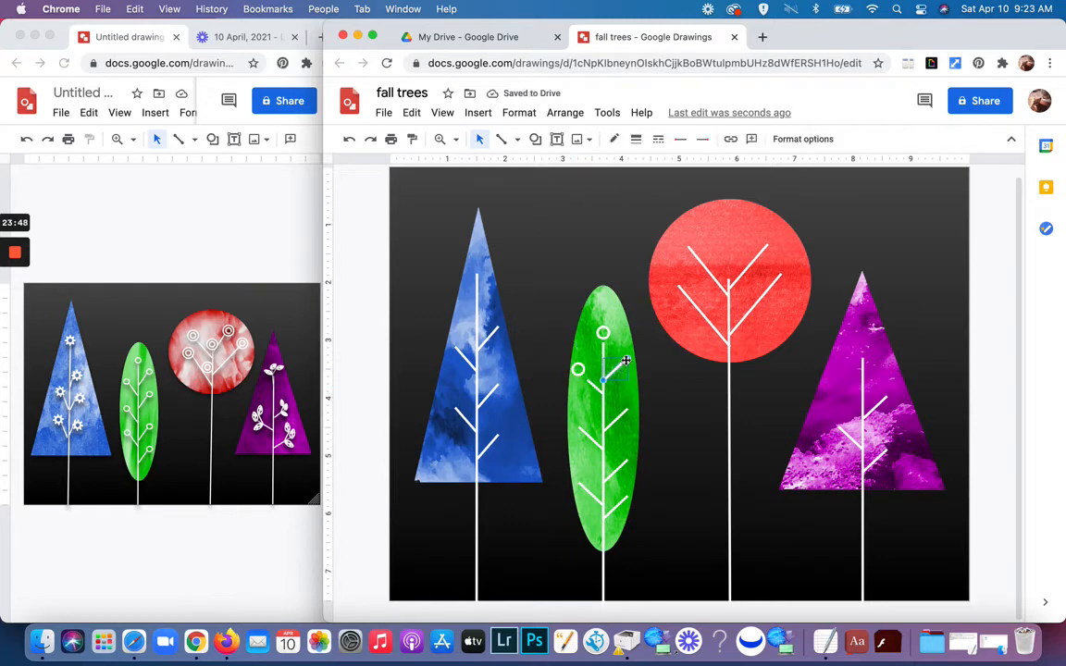
left_click_drag(627, 360, 624, 365)
Adjust the outer end of the green tree's second right branch so it angles upward inside the oval without snapping to its edge.
left_click(618, 424)
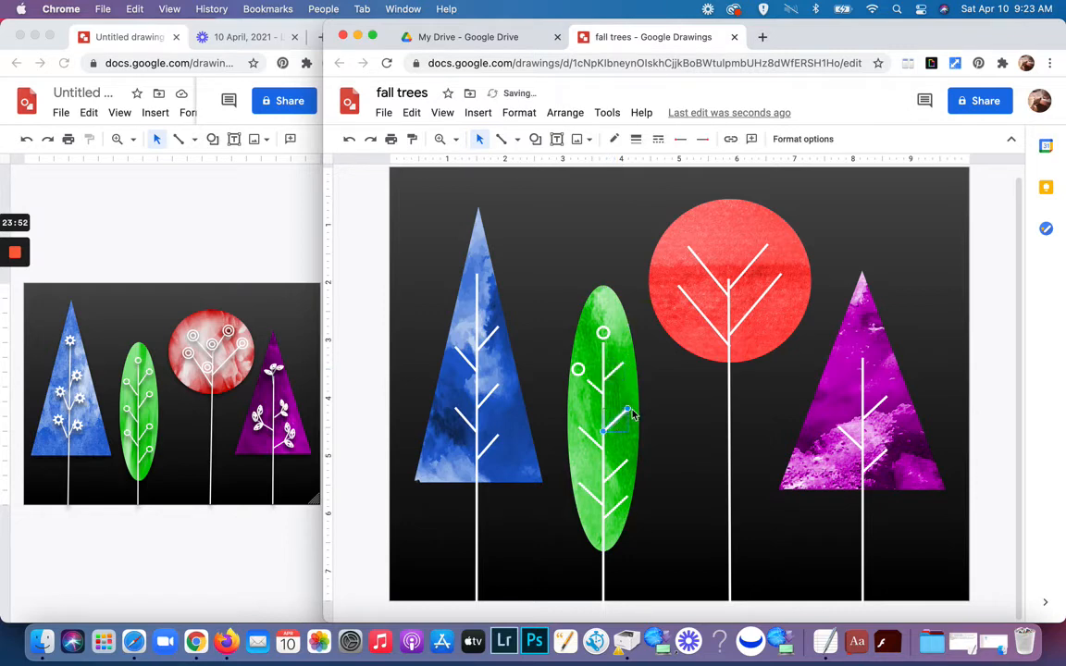
left_click(627, 411)
left_click(630, 419, "shift")
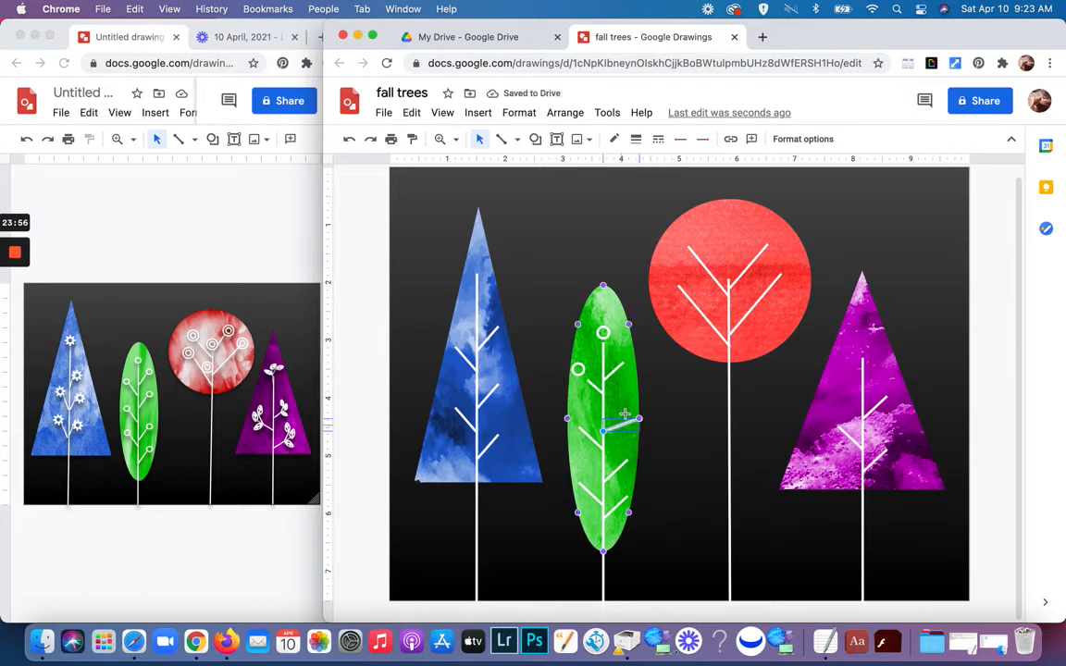
left_click_drag(627, 419, 628, 421)
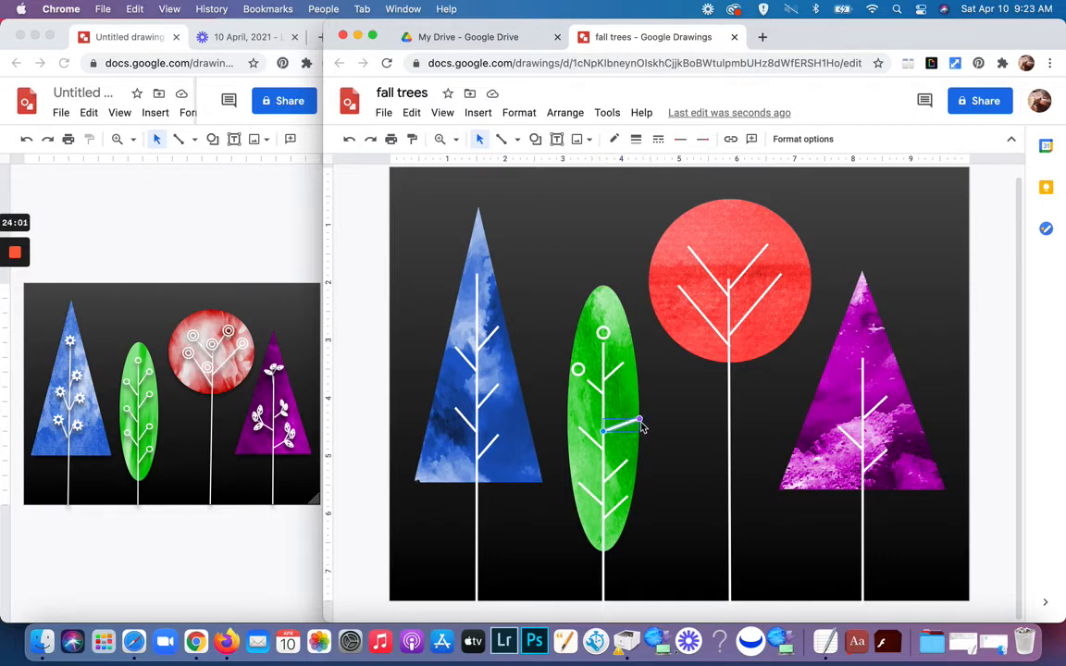
left_click(630, 427)
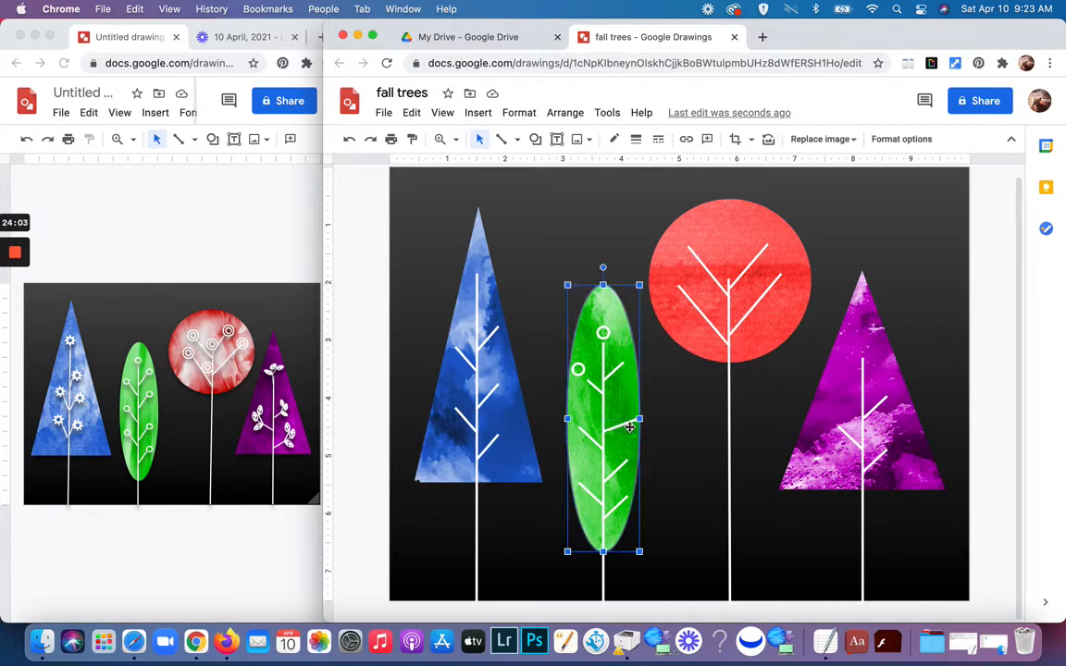
left_click(631, 423)
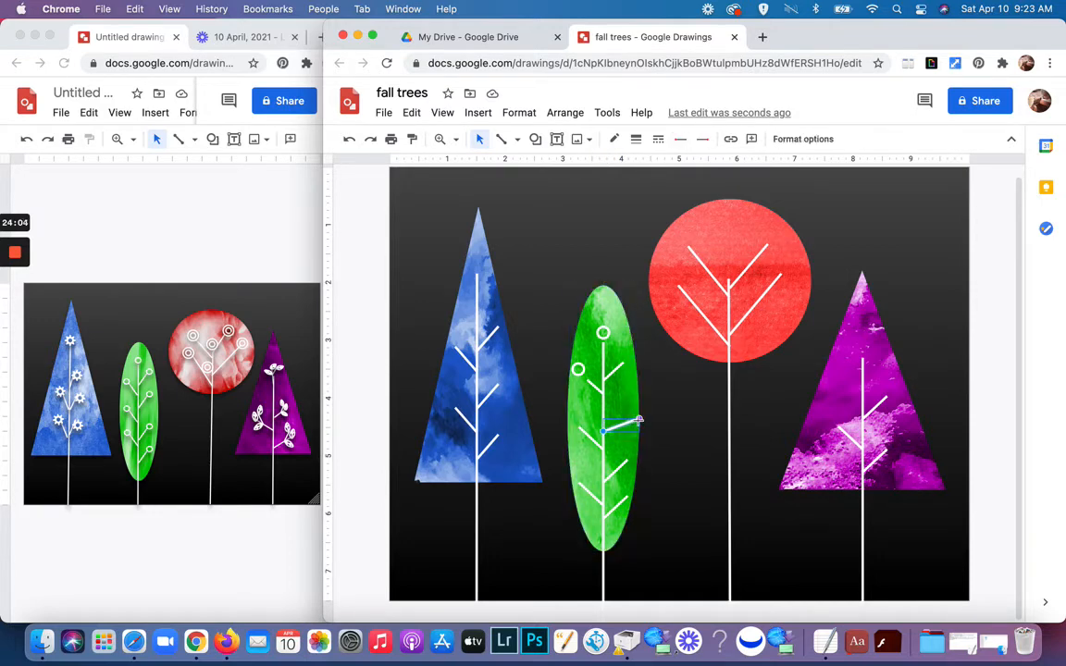
left_click(630, 408, "shift")
left_click_drag(639, 419, 627, 404)
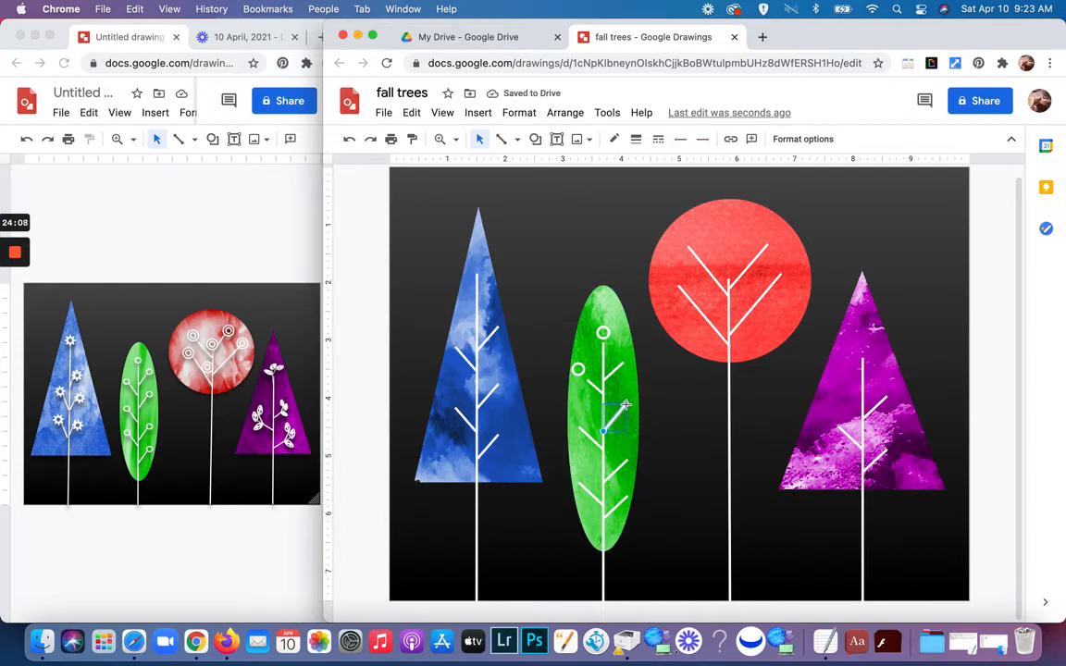
Shorten the green tree's second, third and lowest right branches slightly at their outer ends.
left_click_drag(626, 404, 623, 416)
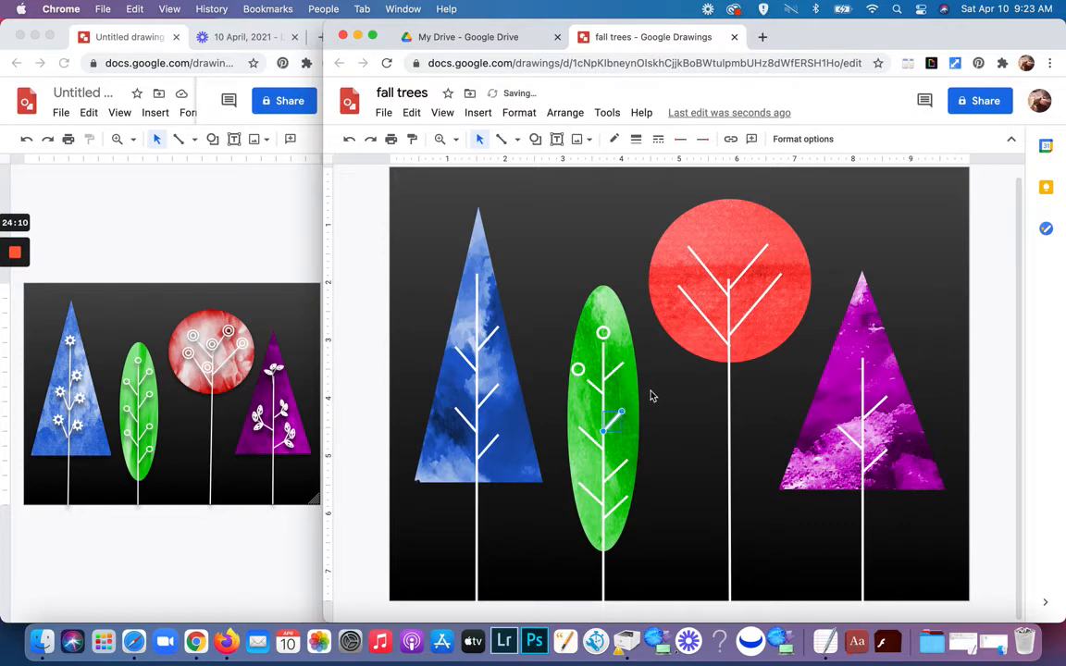
left_click(651, 395)
left_click(624, 466)
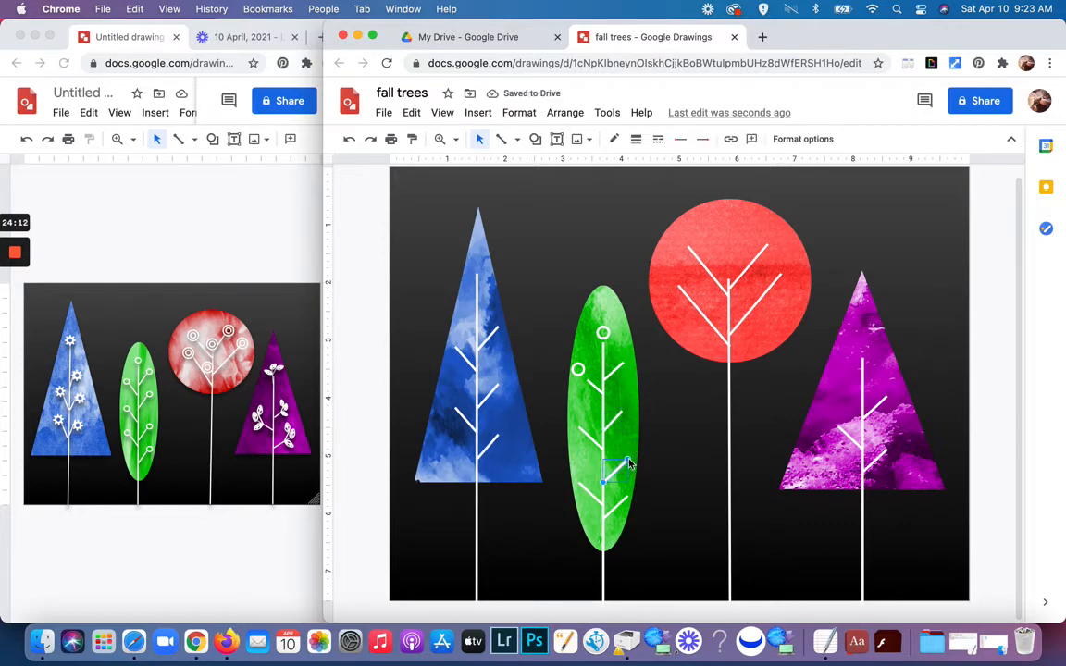
left_click_drag(627, 461, 623, 465)
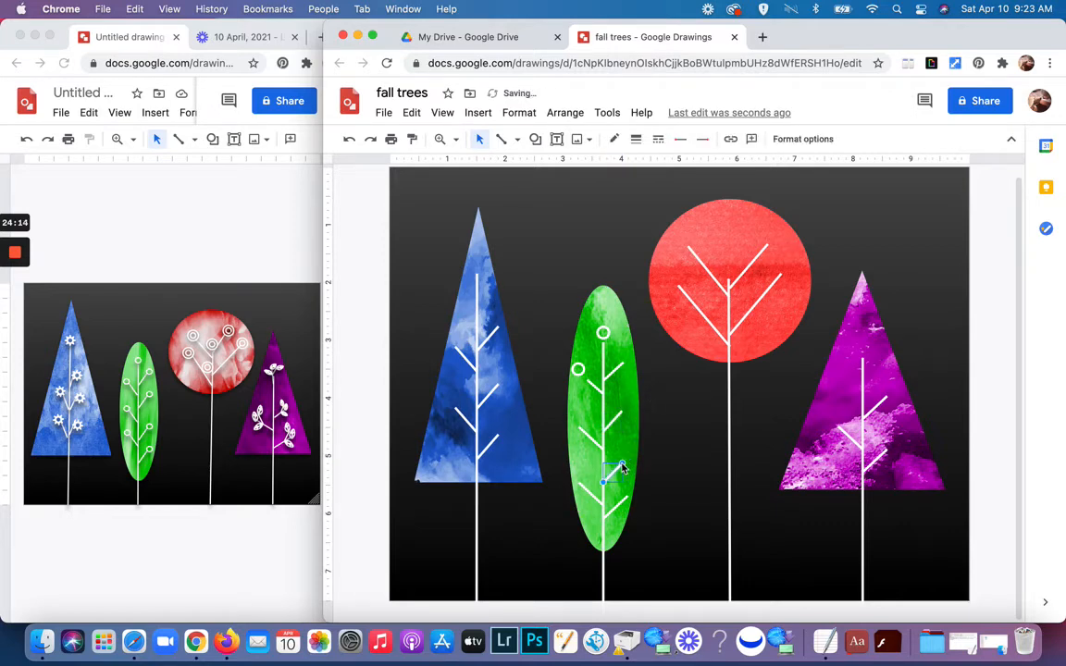
left_click(618, 510)
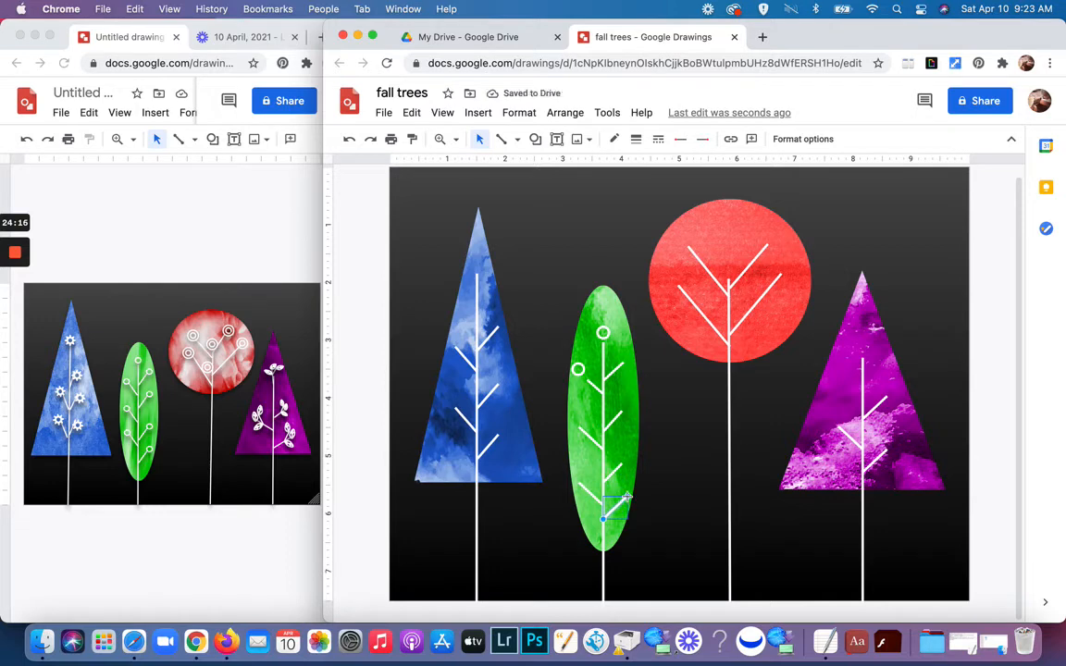
left_click(628, 500)
left_click_drag(621, 501, 621, 498)
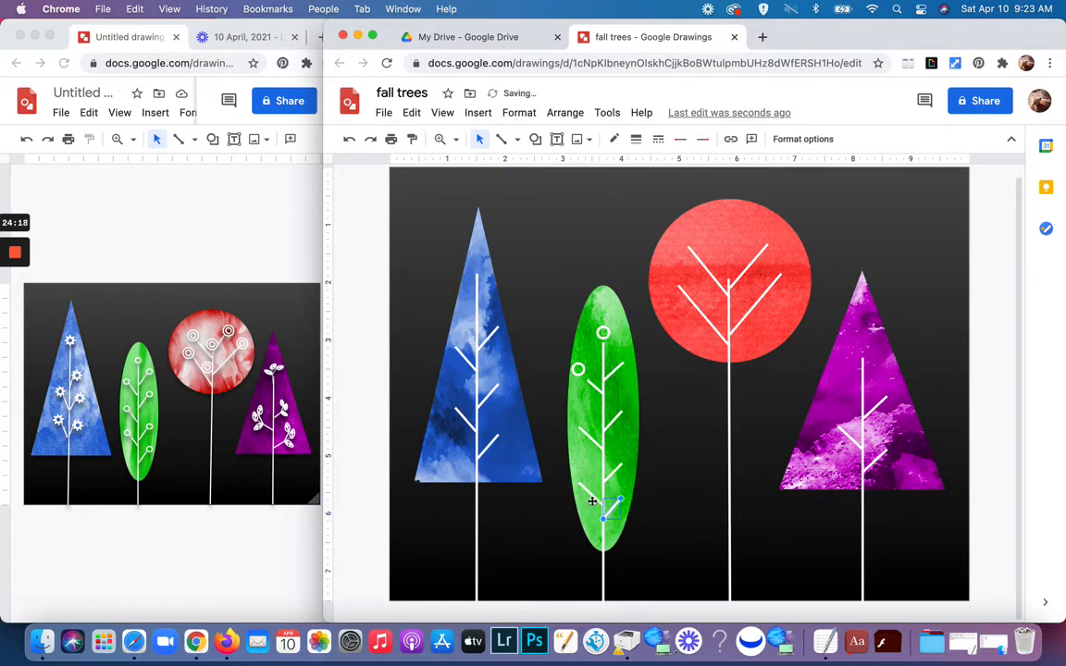
Shorten the green tree's lowest and middle left branches at their outer ends.
left_click(592, 498)
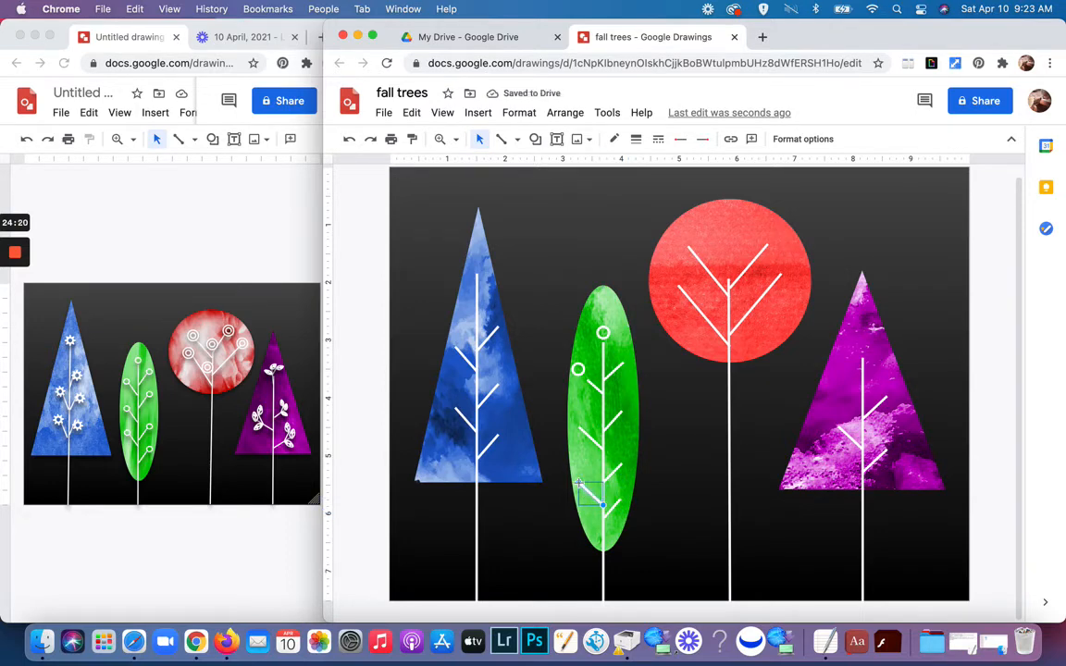
left_click_drag(586, 488, 589, 440)
left_click_drag(580, 429, 585, 431)
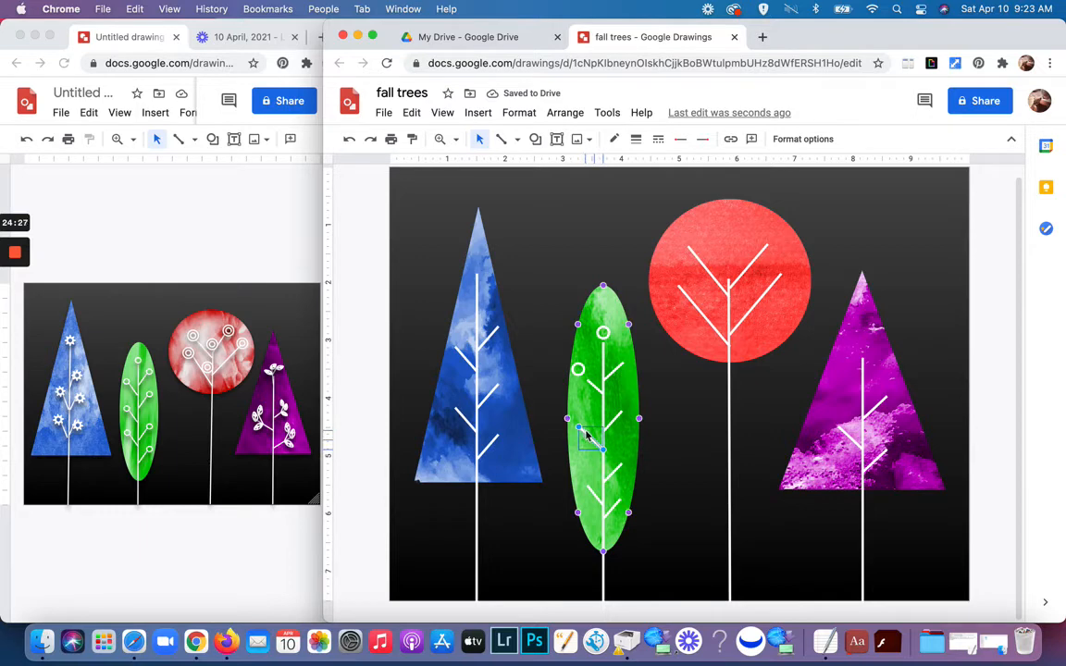
Duplicate the green tree's upper left ring and place the copy above the uppermost right branch's tip.
left_click(579, 370)
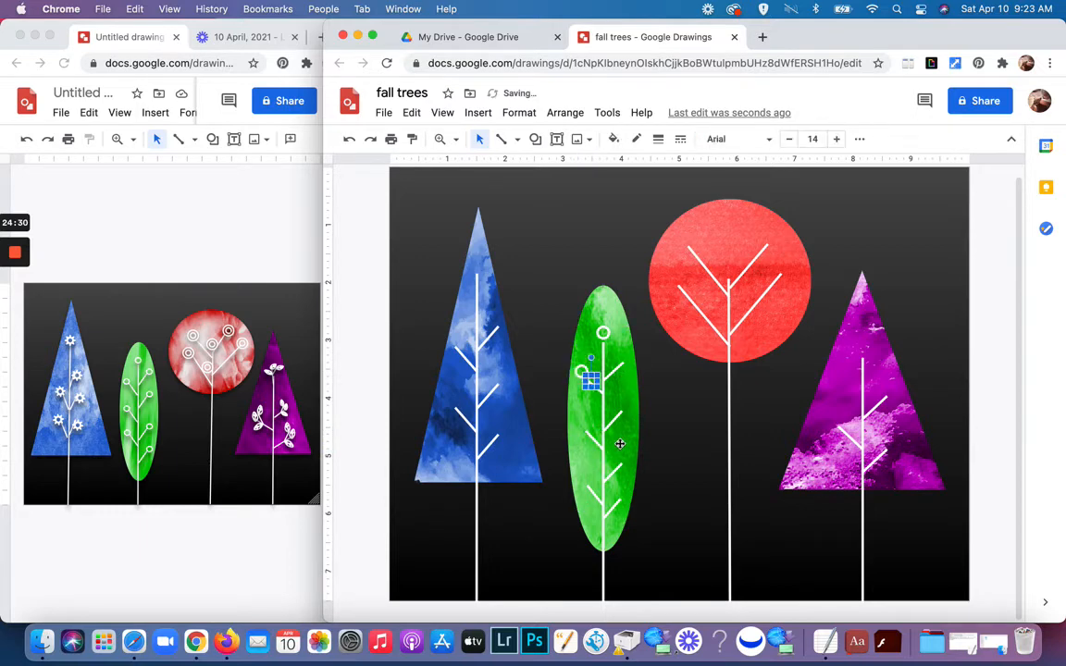
left_click_drag(581, 371, 620, 372)
left_click(620, 372)
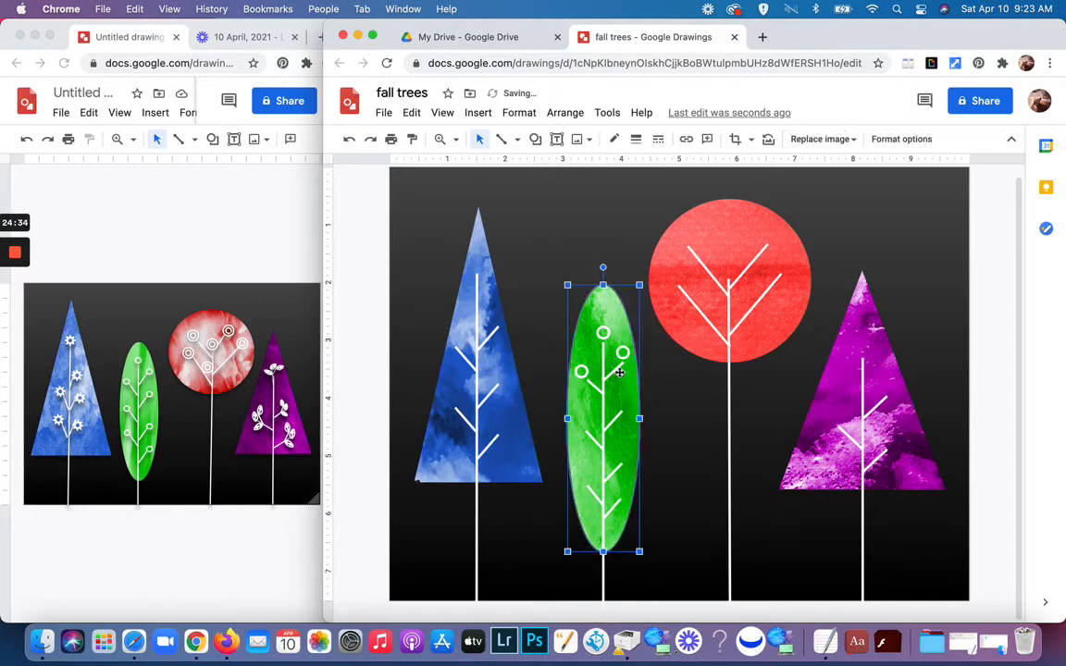
Adjust the outer end of the green tree's uppermost right branch and reposition its ring so the two meet.
left_click(617, 372)
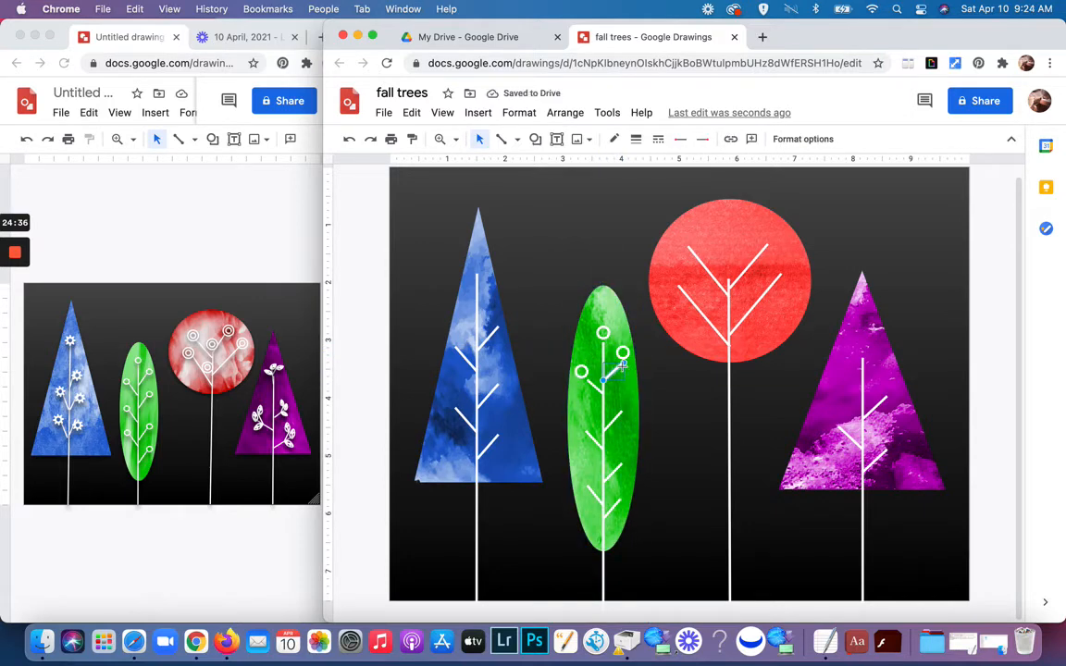
mouse_move(623, 367)
left_mouse_down()
mouse_move(623, 357)
mouse_move(623, 371)
left_mouse_up()
left_click(655, 368)
left_click(617, 371)
mouse_move(623, 362)
left_mouse_down()
mouse_move(621, 380)
mouse_move(625, 369)
mouse_move(614, 374)
mouse_move(621, 351)
mouse_move(632, 368)
left_mouse_up()
left_click(643, 369)
left_click(648, 373)
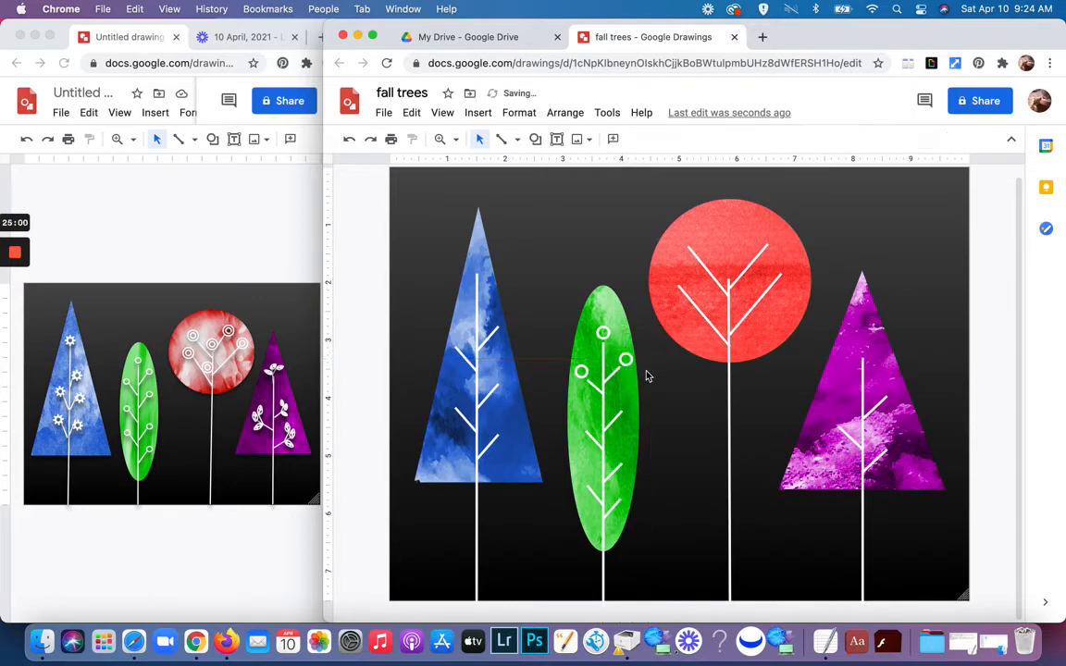
Place ring copies at the green tree's middle left and second right branch tips, and undo the stretch of the extra copy.
left_click(635, 368)
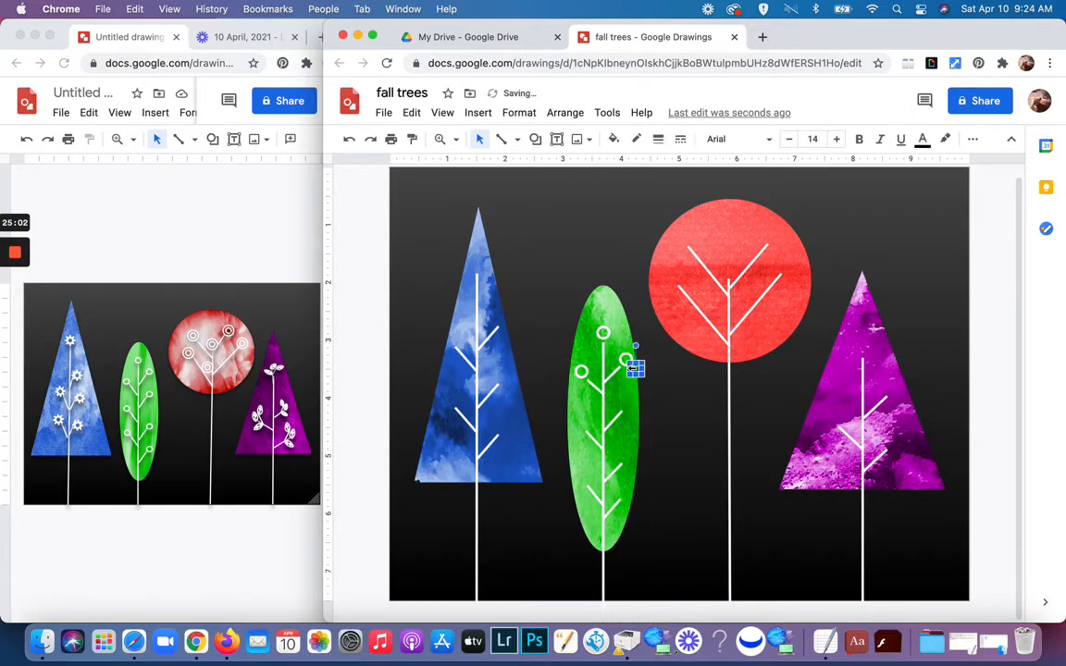
left_click_drag(635, 369, 577, 424)
key("super+d")
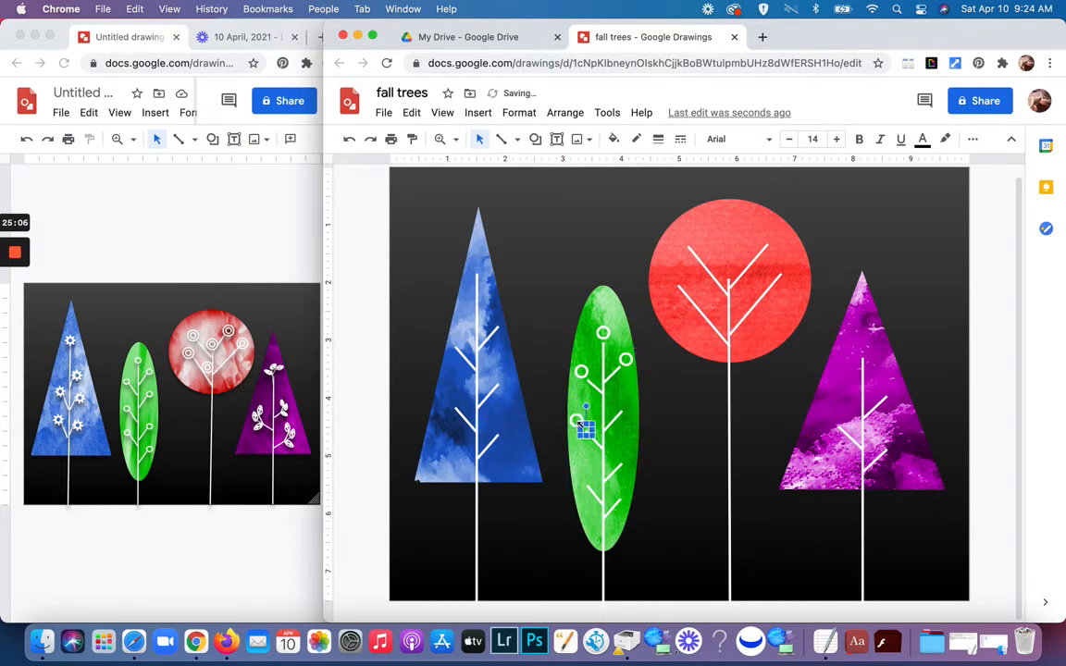
left_click_drag(588, 433, 645, 457)
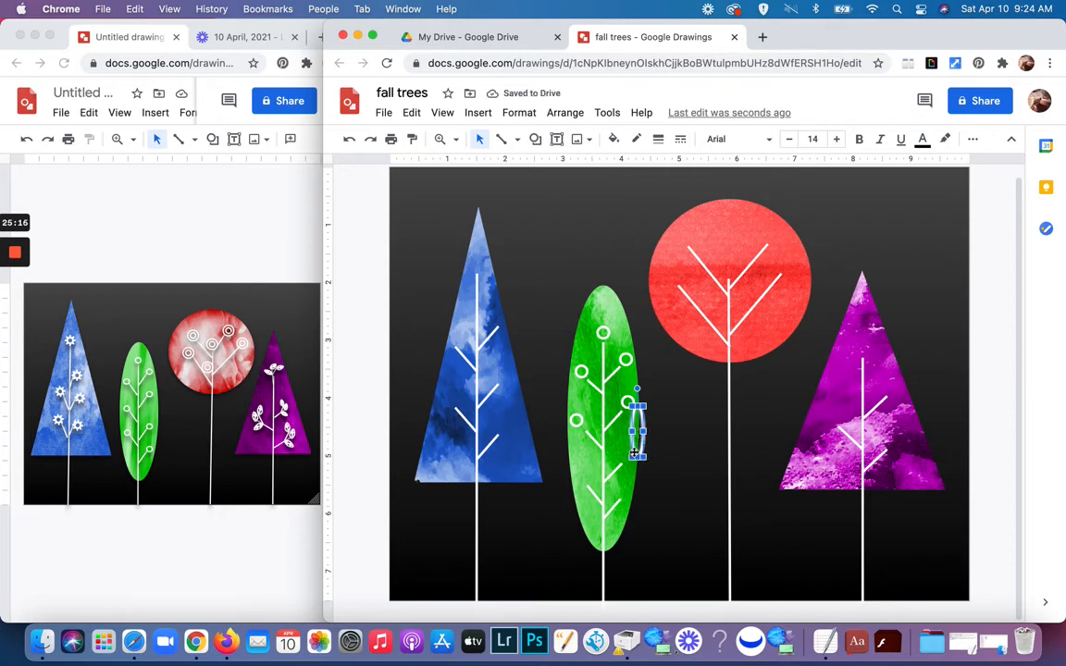
left_click(348, 140)
Place ring copies at the tips of the green tree's third and lowest right branches.
left_click_drag(637, 411, 629, 459)
key("super+d")
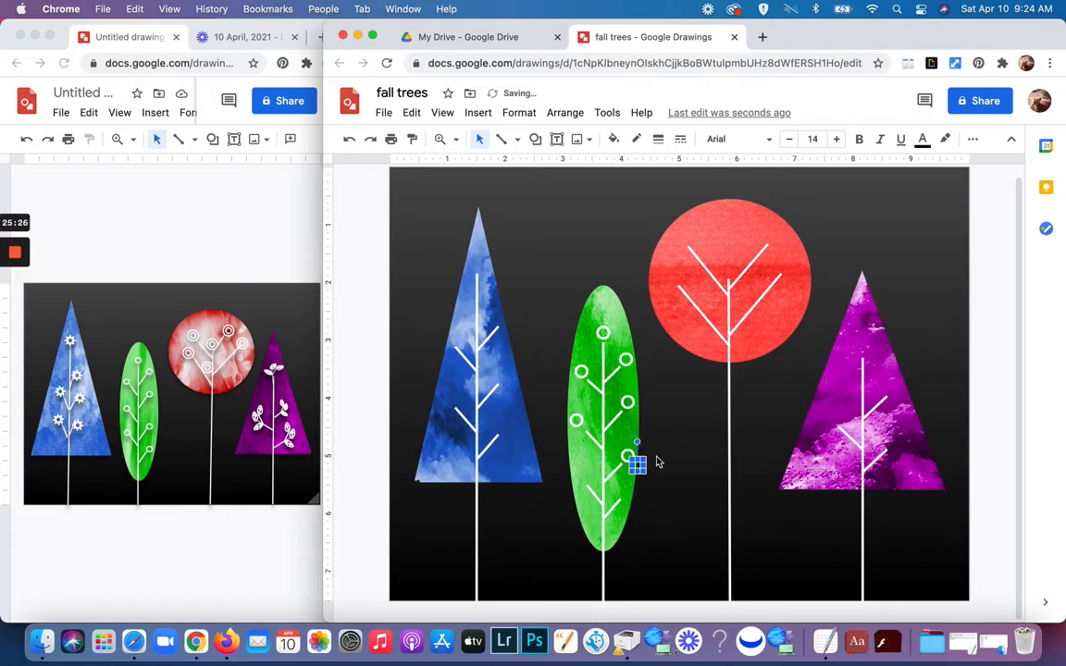
left_click_drag(637, 466, 622, 490)
Place a ring copy at the green tree's lowest left branch tip and align the lowest right ring with its branch.
left_click_drag(634, 502, 580, 477)
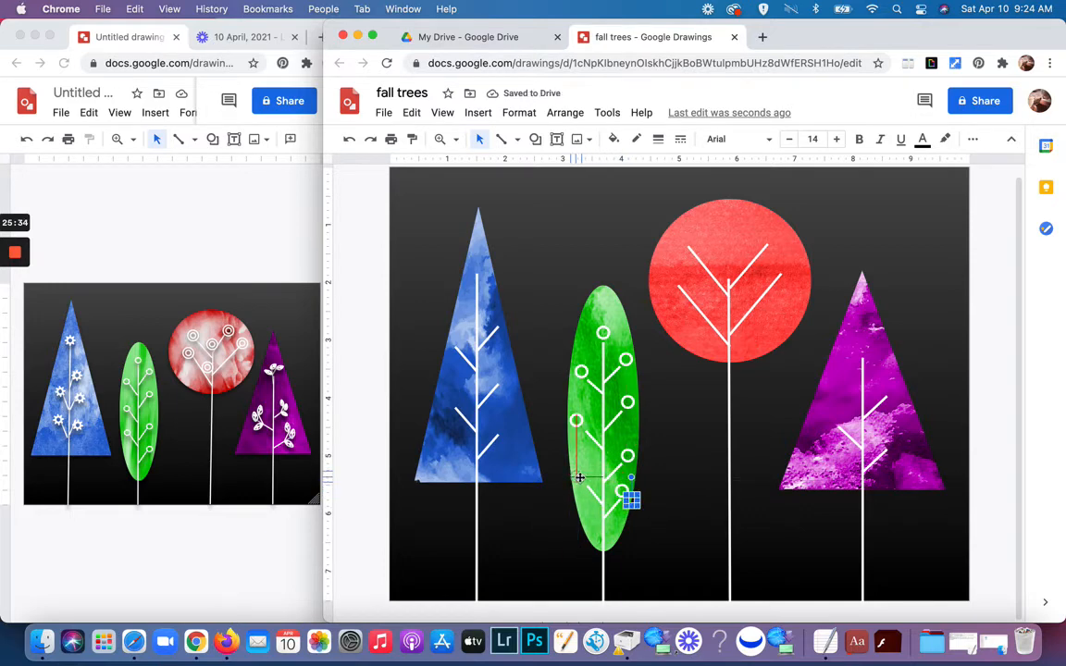
left_click(633, 500)
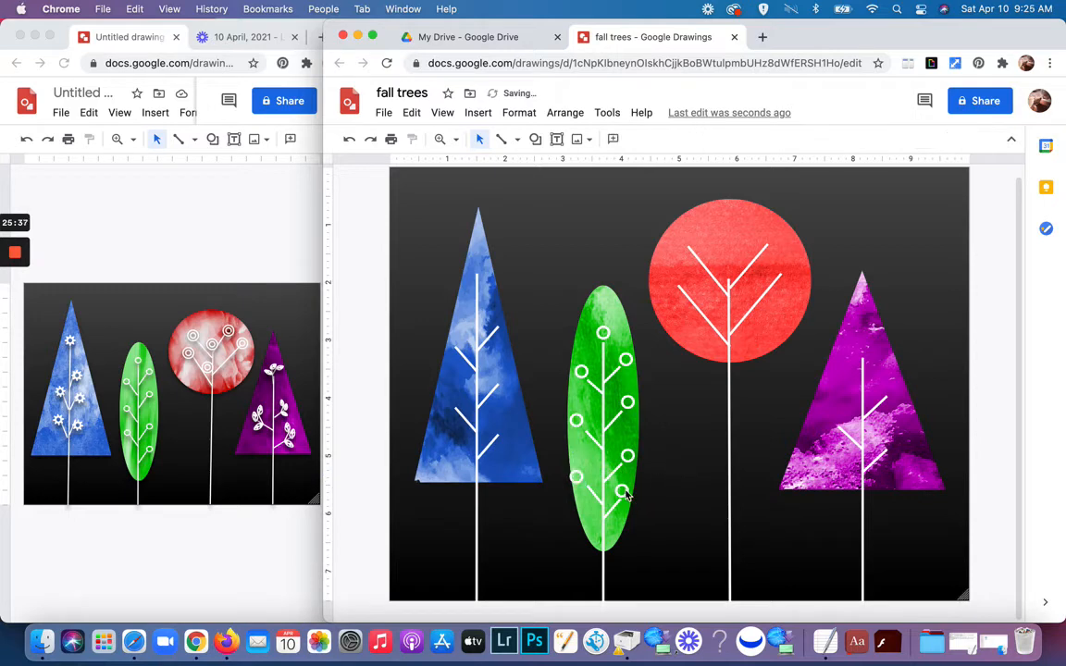
left_click(622, 490)
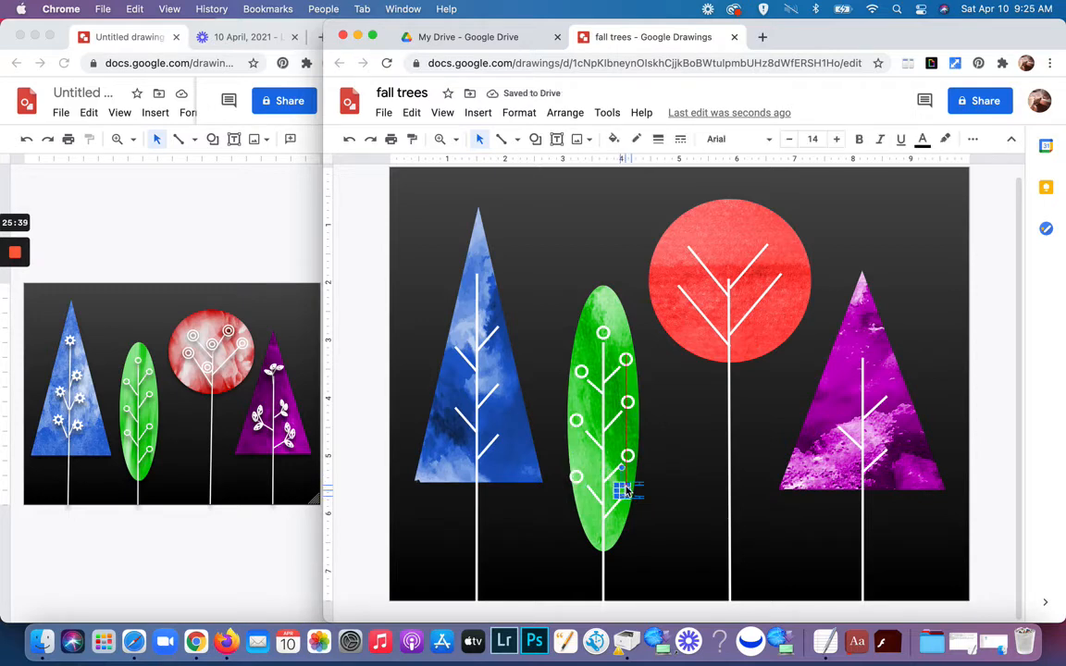
mouse_move(626, 487)
left_mouse_down()
mouse_move(577, 475)
mouse_move(623, 491)
left_mouse_up()
left_click(648, 471)
left_click(685, 454)
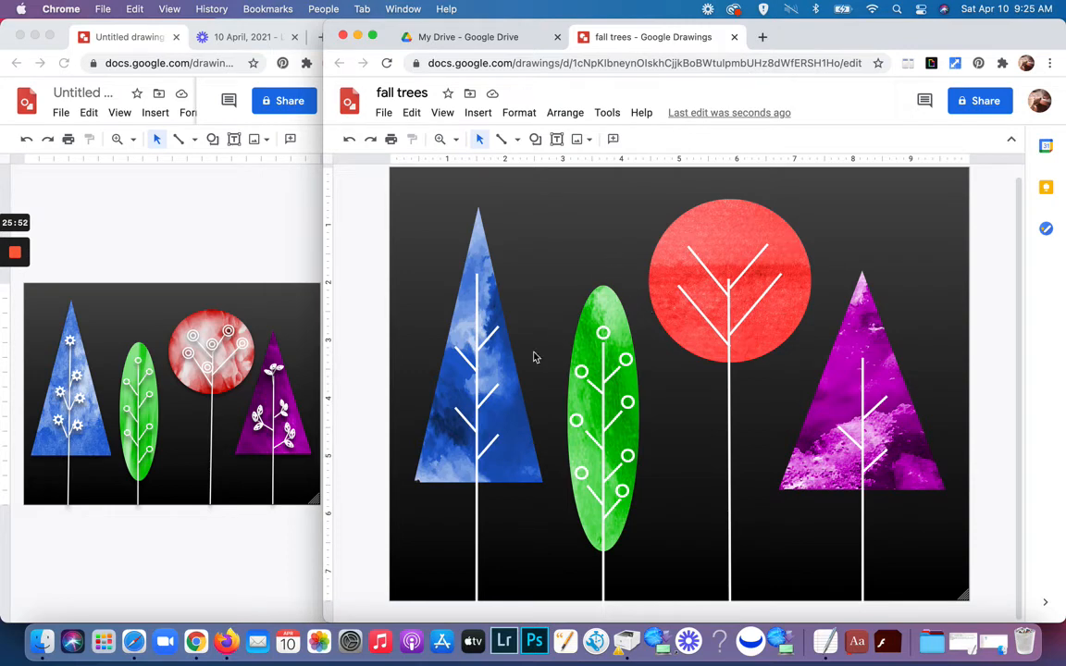
Draw a small Sun shape at the top of the blue tree's trunk.
left_click(536, 145)
mouse_move(551, 168)
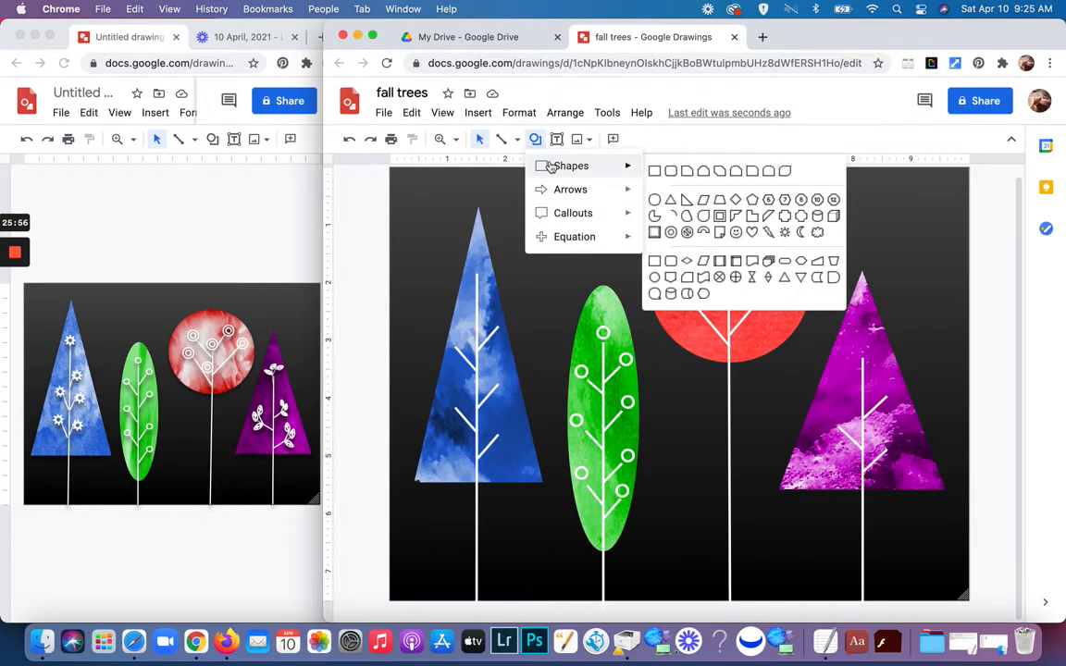
left_click(784, 232)
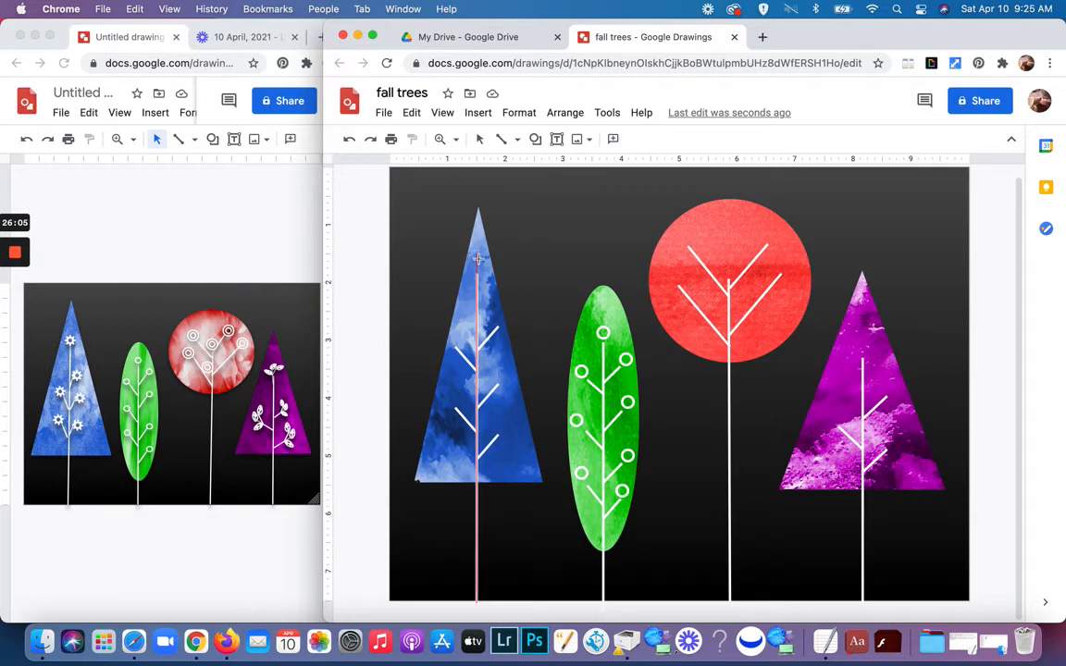
left_click_drag(472, 250, 488, 268)
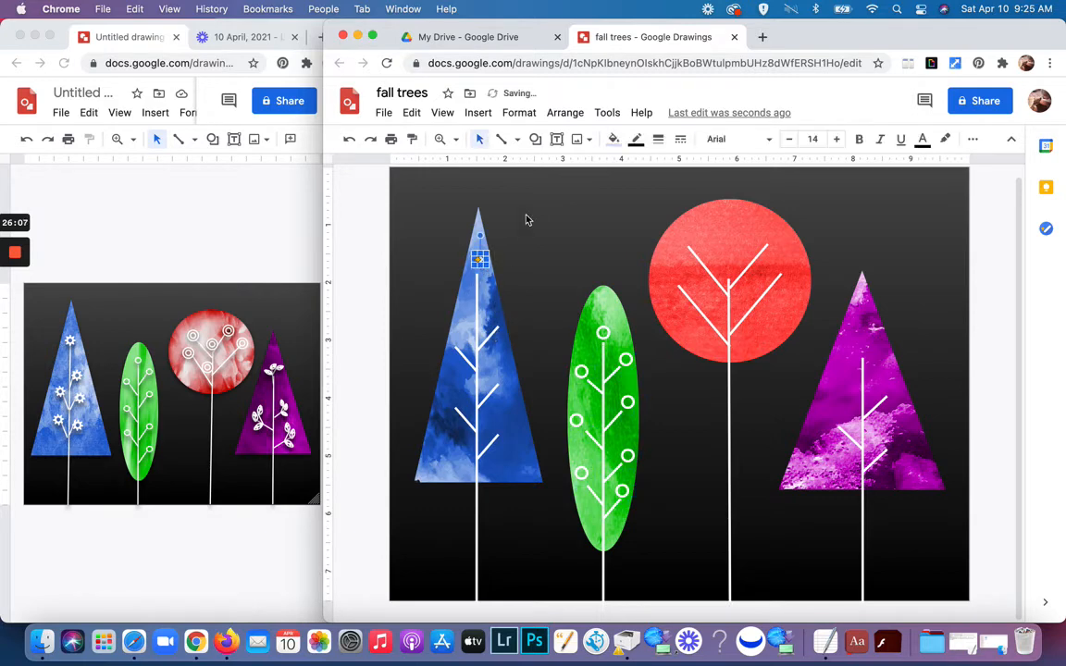
Give the sun shape a transparent fill and a white 4px outline.
left_click(613, 143)
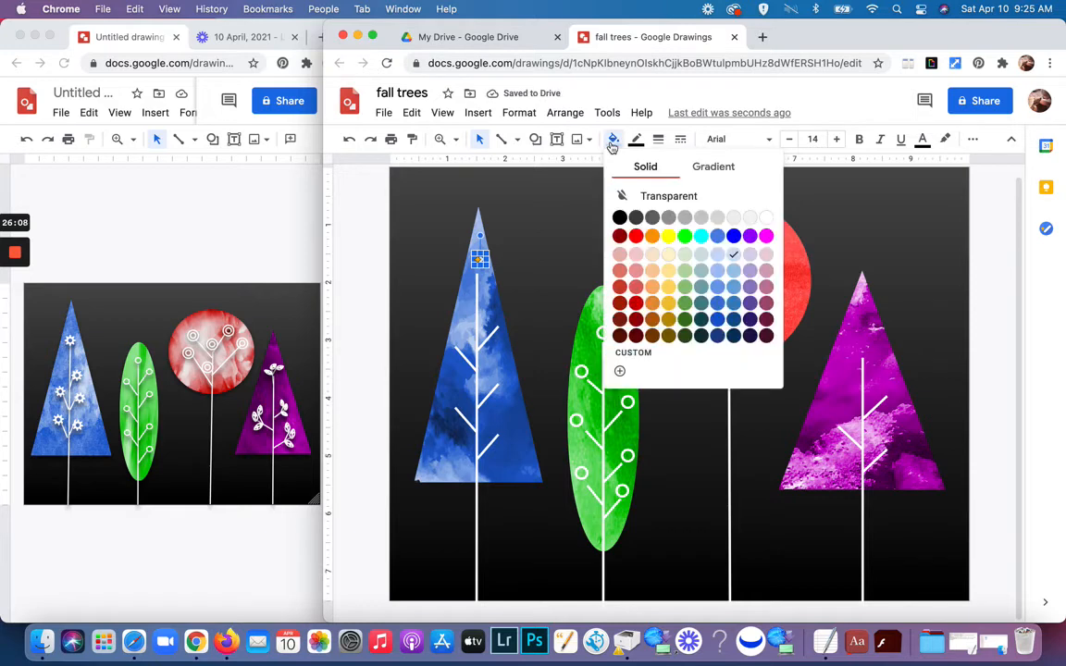
left_click(648, 196)
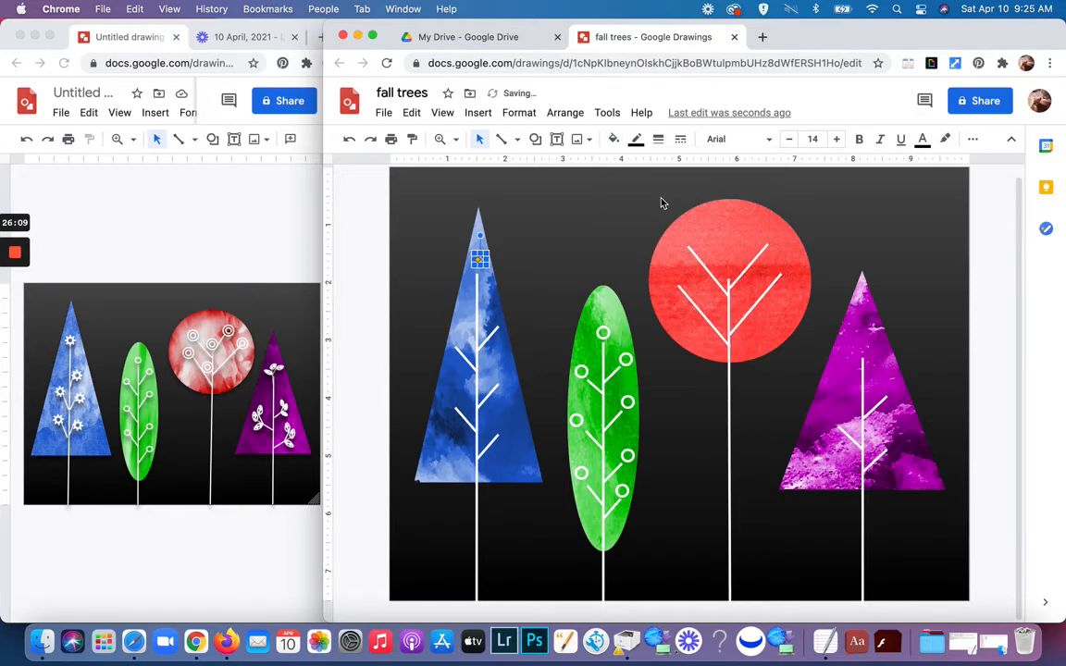
left_click(636, 140)
left_click(790, 192)
left_click(658, 139)
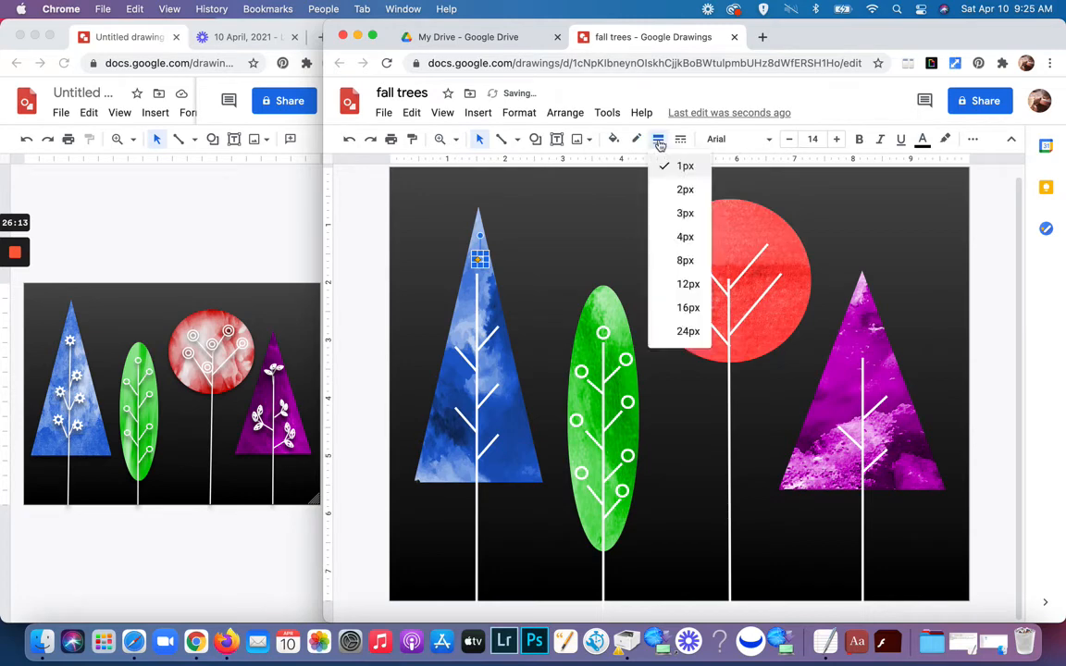
left_click(687, 238)
left_click(604, 250)
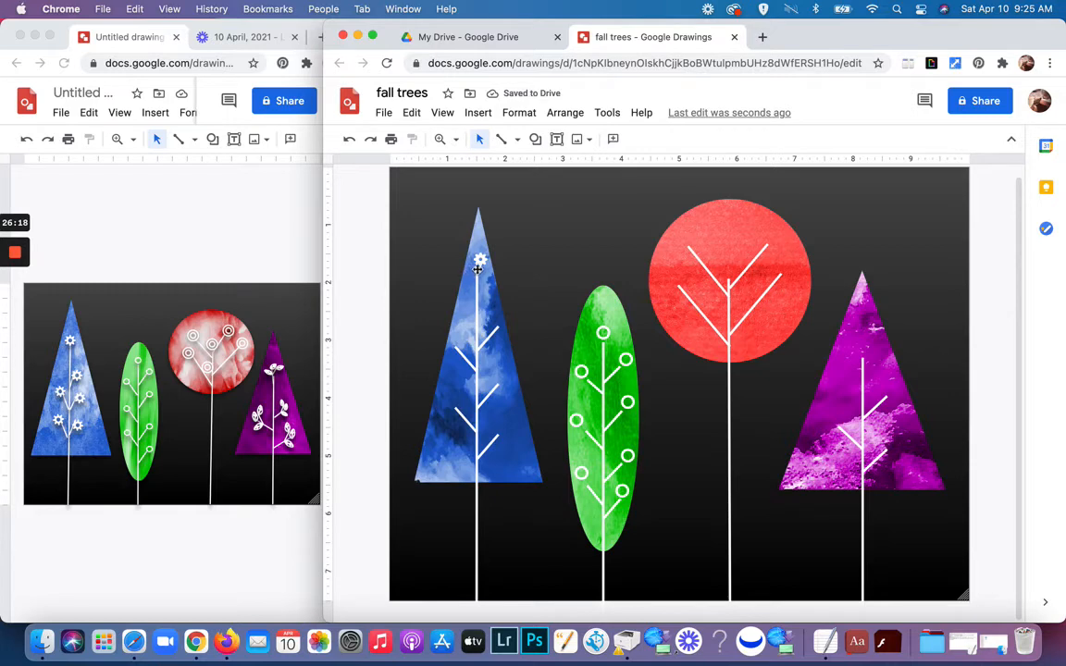
Center the sun shape on the blue tree's trunk tip and place a duplicate at the uppermost right branch.
left_click_drag(480, 263, 479, 267)
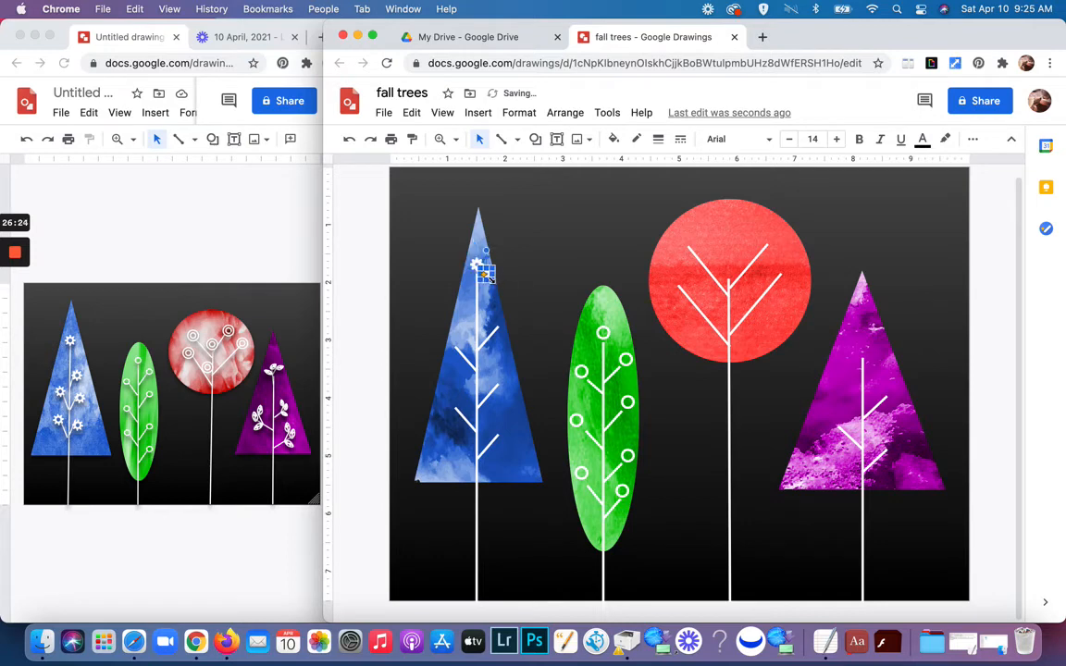
left_click_drag(487, 275, 496, 324)
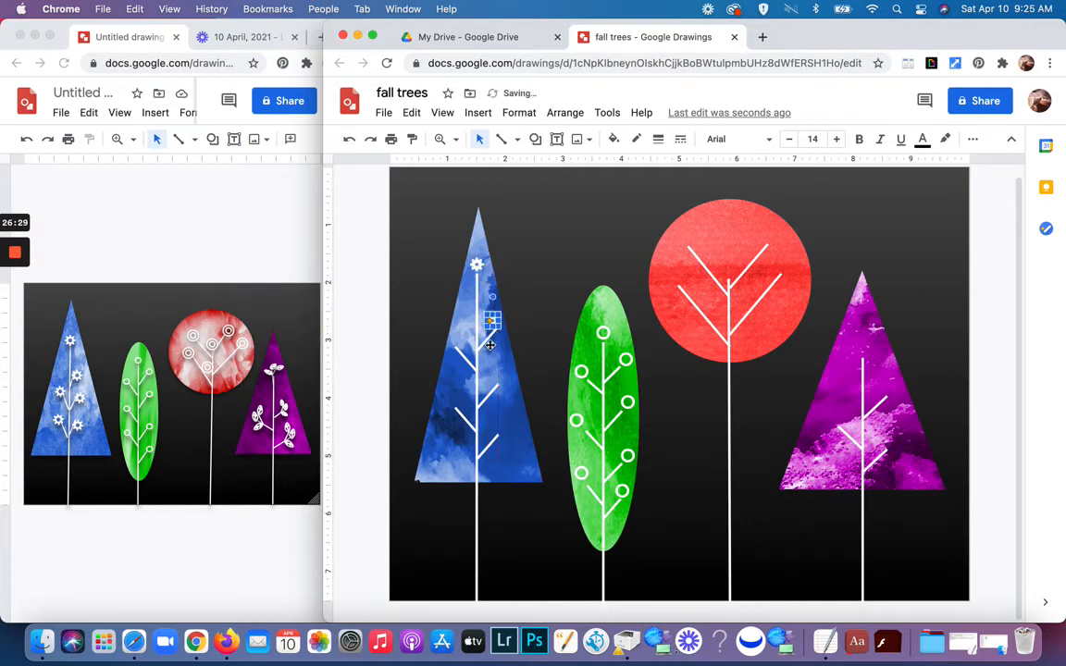
Adjust the outer end of the blue tree's uppermost right branch to meet its sun shape.
left_click(490, 345)
left_click(497, 337)
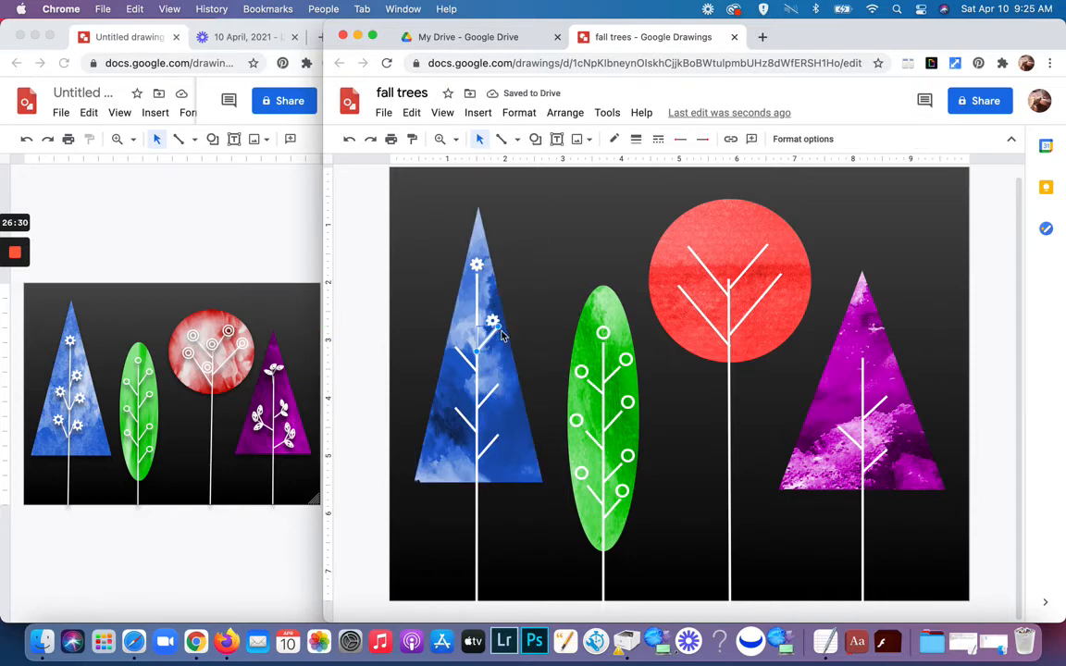
left_click_drag(500, 329, 493, 328)
left_click(524, 305)
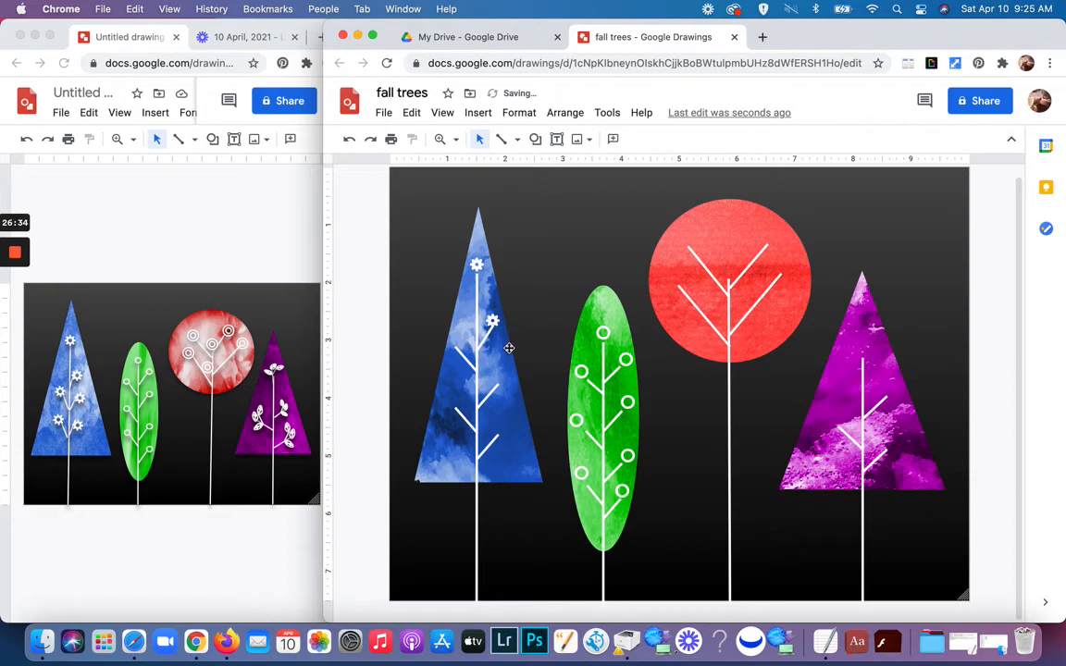
Place sun shape copies at the tips of the blue tree's middle and lowest right branches.
left_click(501, 330)
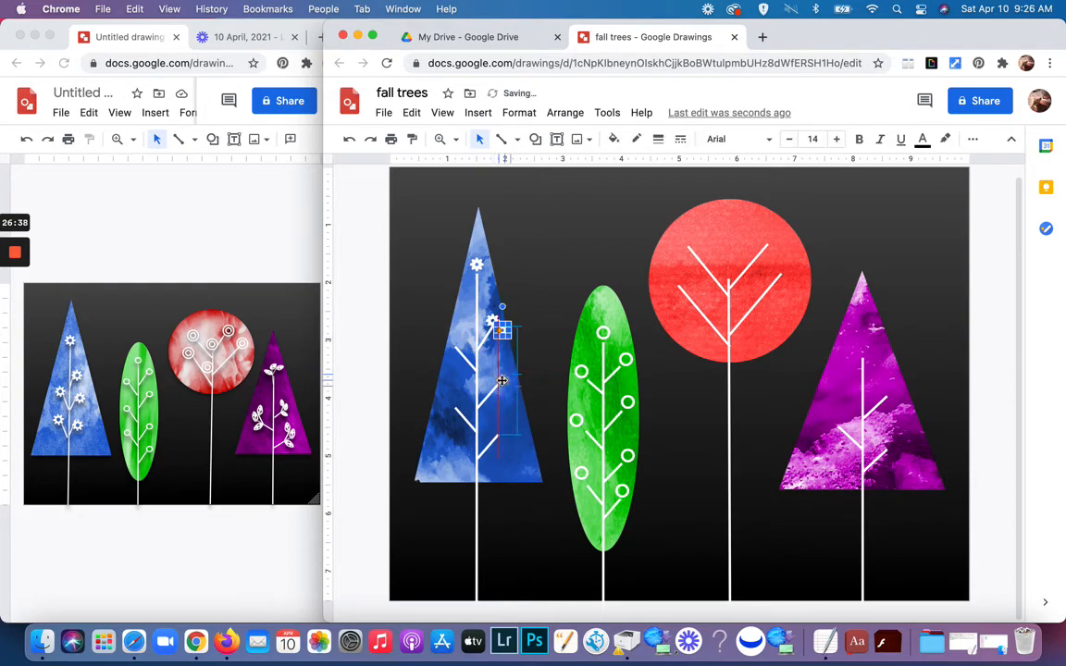
left_click_drag(501, 330, 500, 383)
key("super+d")
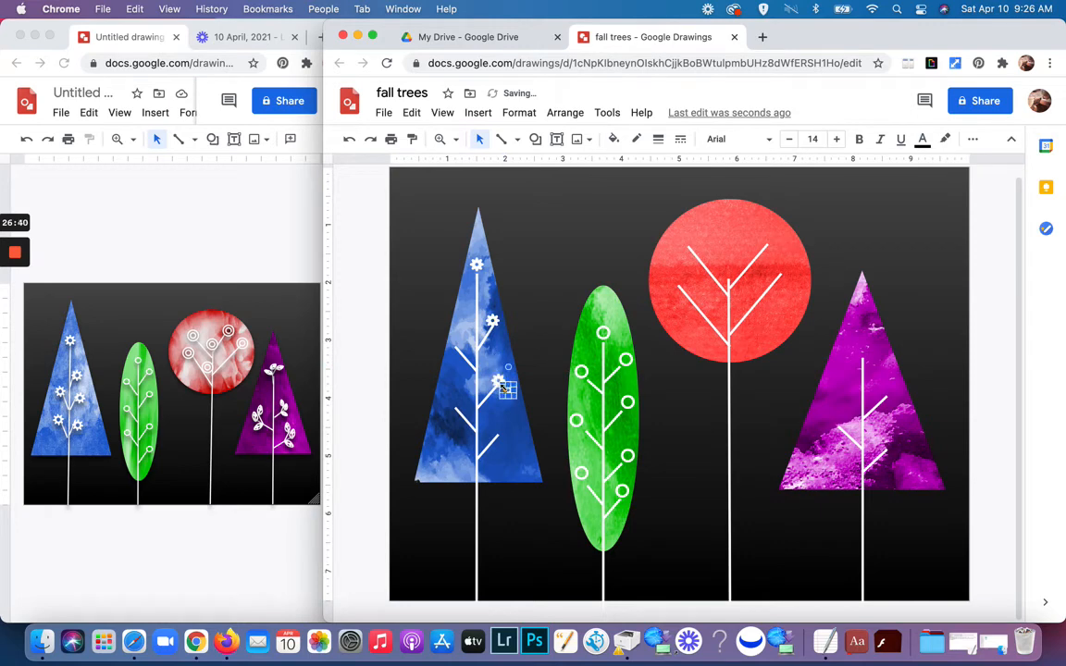
left_click_drag(508, 390, 504, 431)
Place sun shape copies at the tips of the blue tree's lower left and upper left branches.
key("super+d")
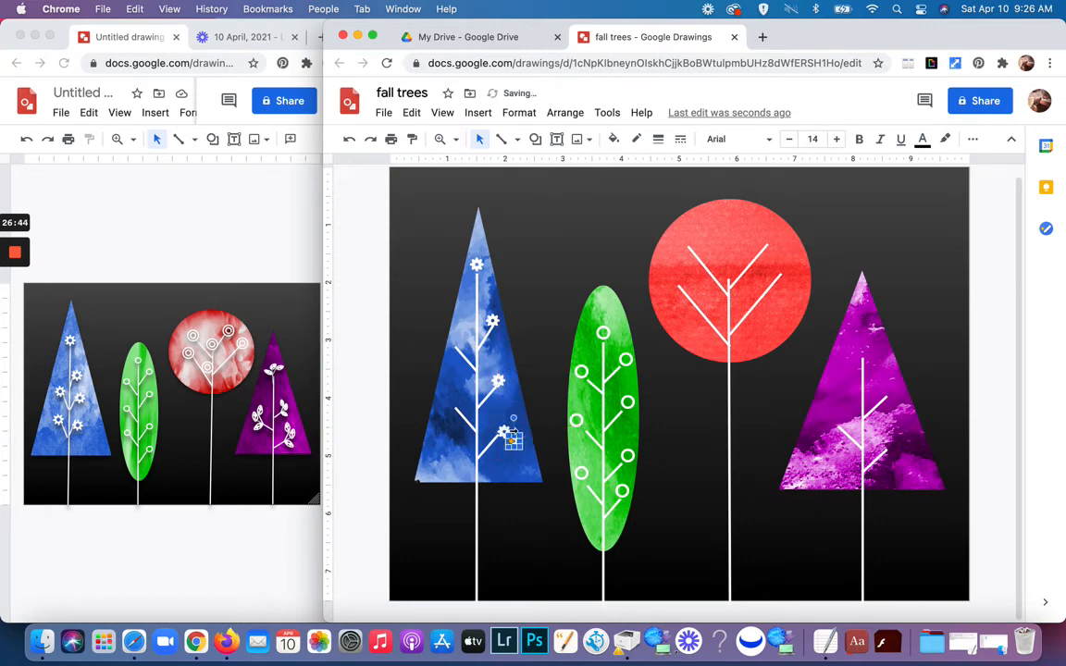
left_click_drag(514, 442, 459, 425)
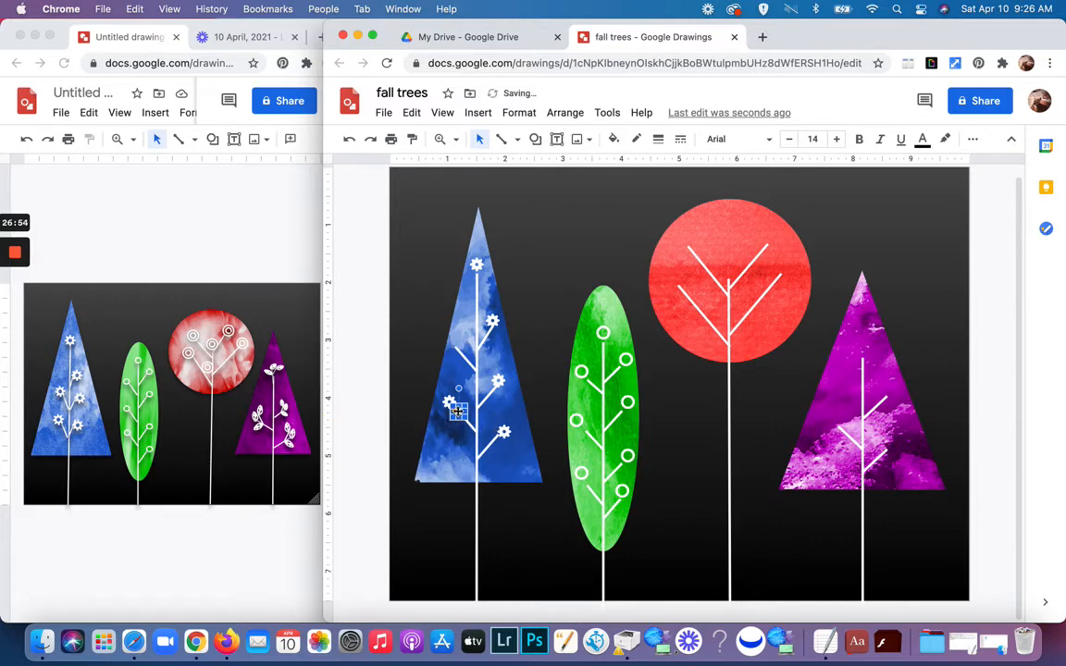
left_click_drag(457, 412, 452, 344)
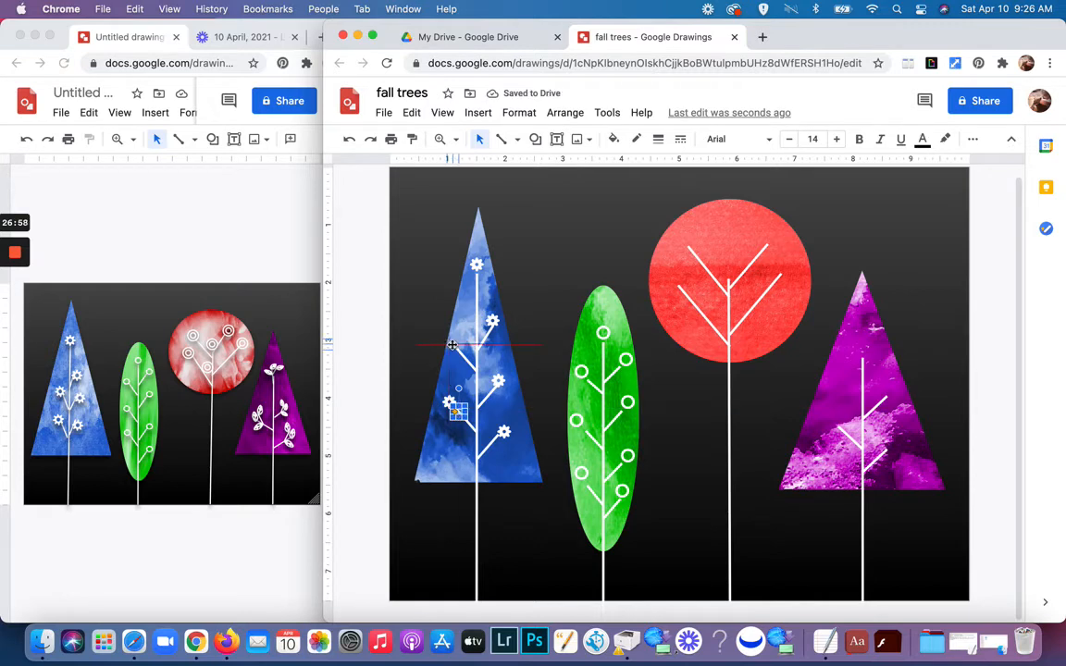
Fine-tune the positions of the sun shapes at the blue tree's trunk tip and upper left branch.
left_click(516, 561)
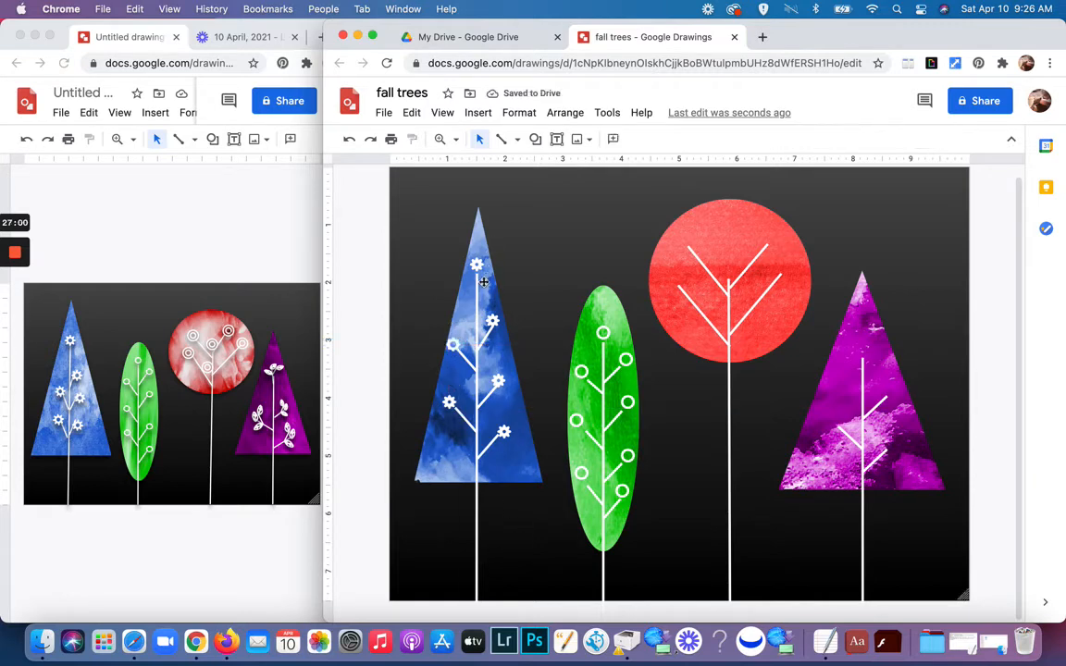
left_click_drag(477, 267, 477, 266)
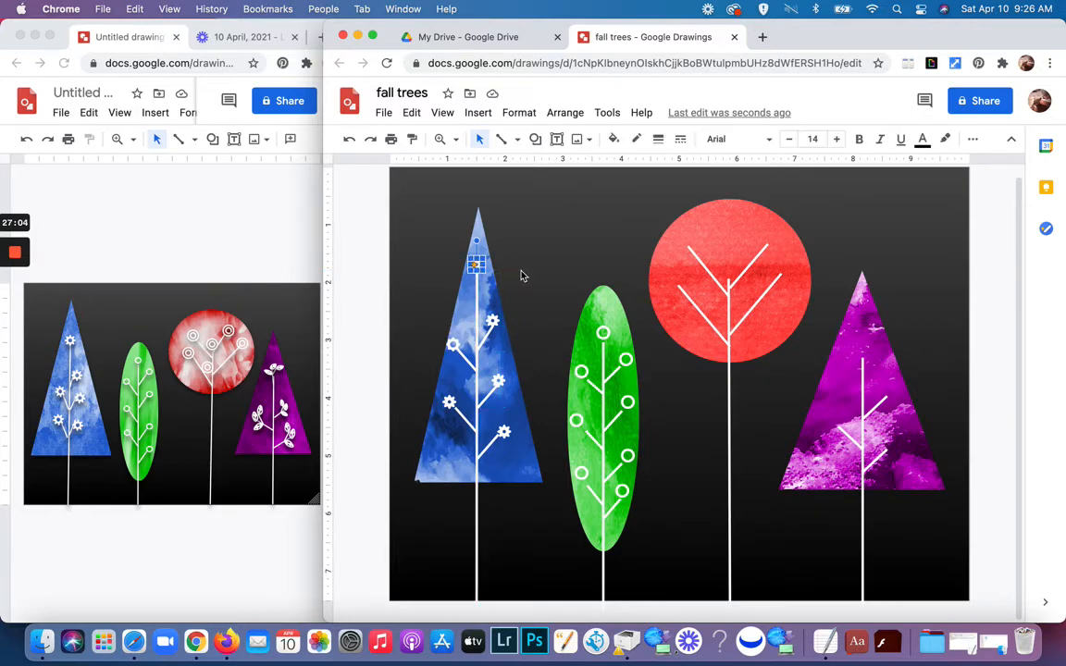
left_click(522, 271)
left_click(453, 346)
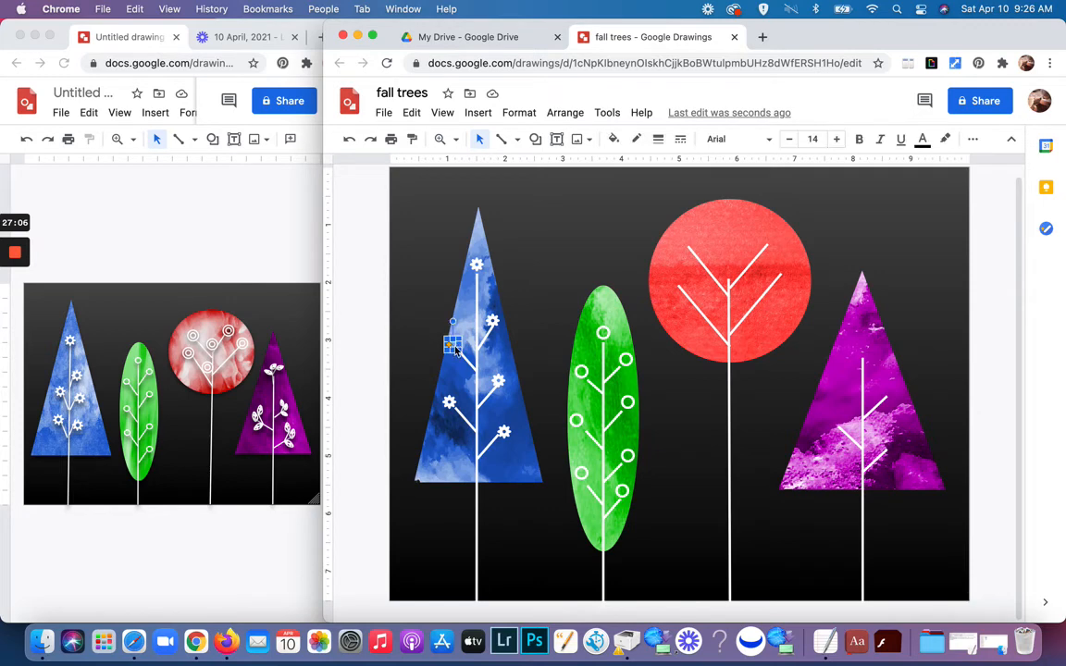
mouse_move(454, 345)
left_mouse_down()
mouse_move(449, 404)
mouse_move(459, 412)
mouse_move(454, 346)
left_mouse_up()
left_click(562, 267)
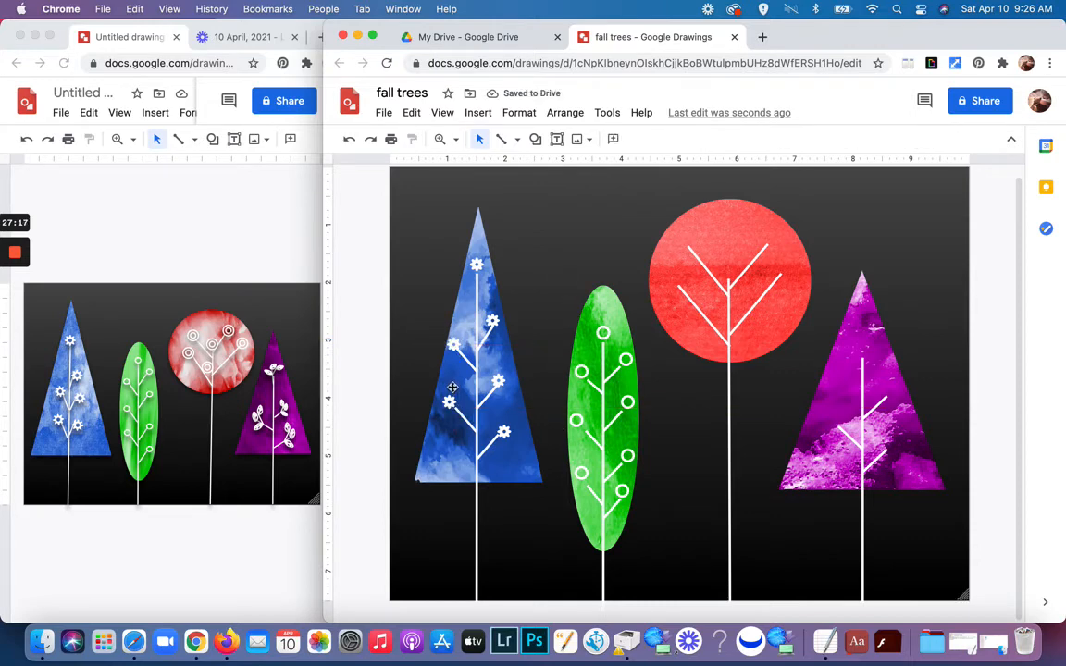
Adjust the outer end of the blue tree's upper left branch, keeping its inner end on the trunk.
left_click(466, 362)
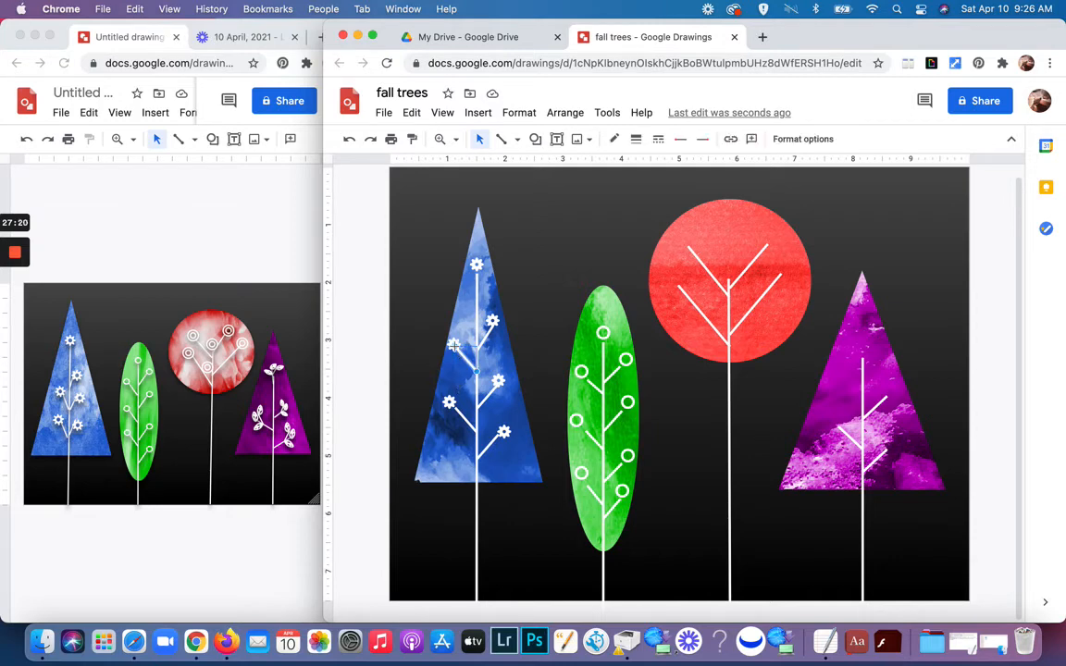
left_click(454, 344)
left_click_drag(458, 352, 457, 351)
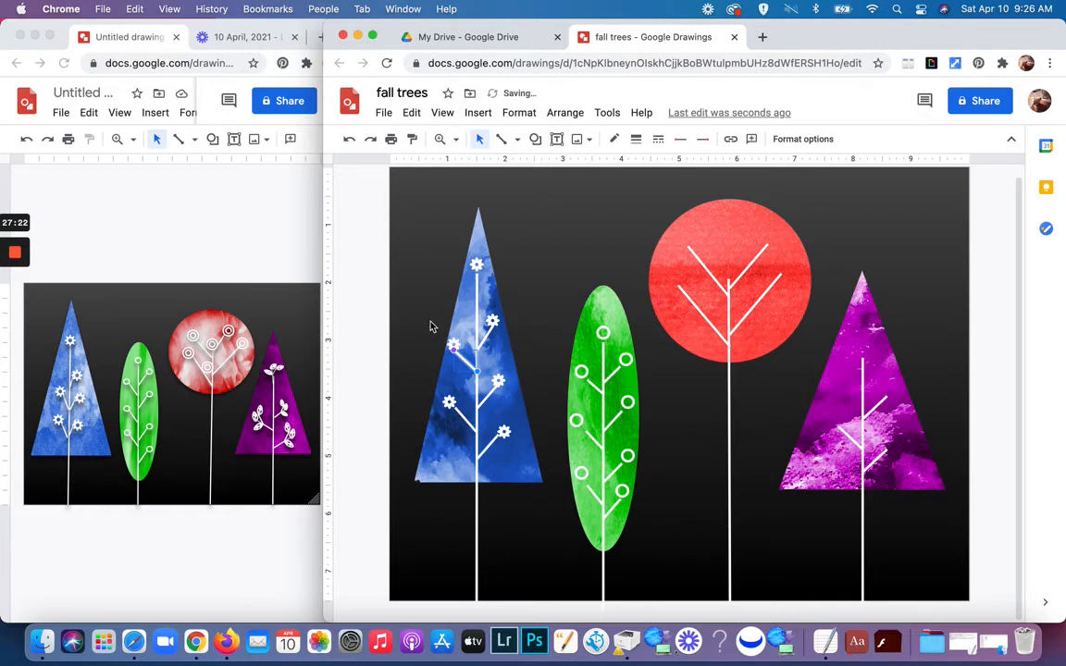
left_click(430, 323)
left_click(463, 355)
left_click_drag(454, 351, 454, 346)
left_click(434, 332)
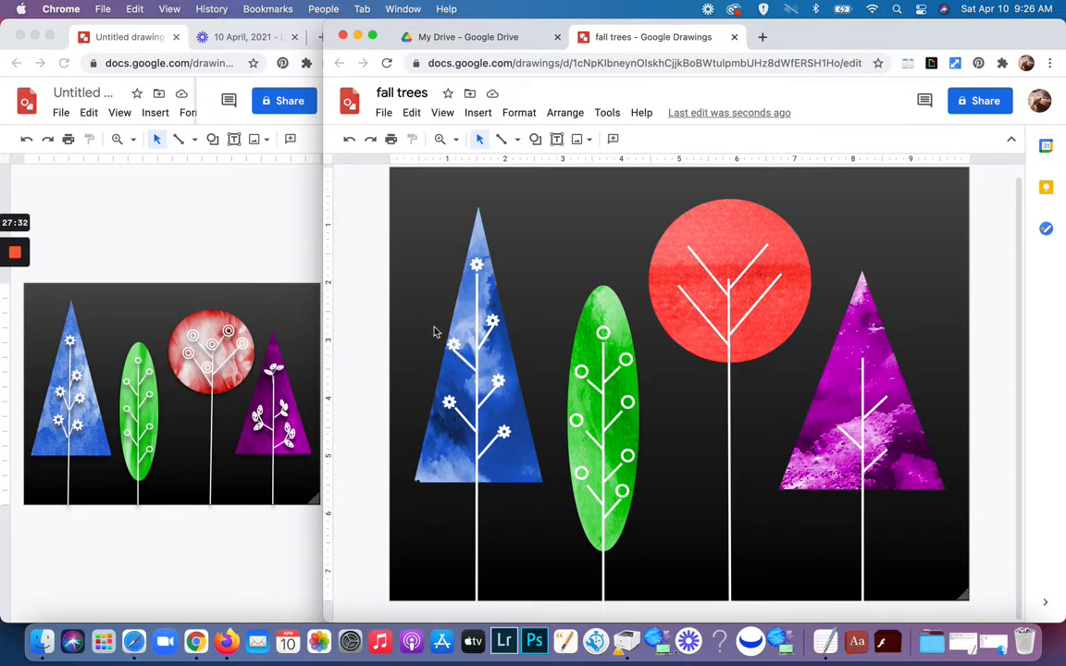
left_click(464, 362)
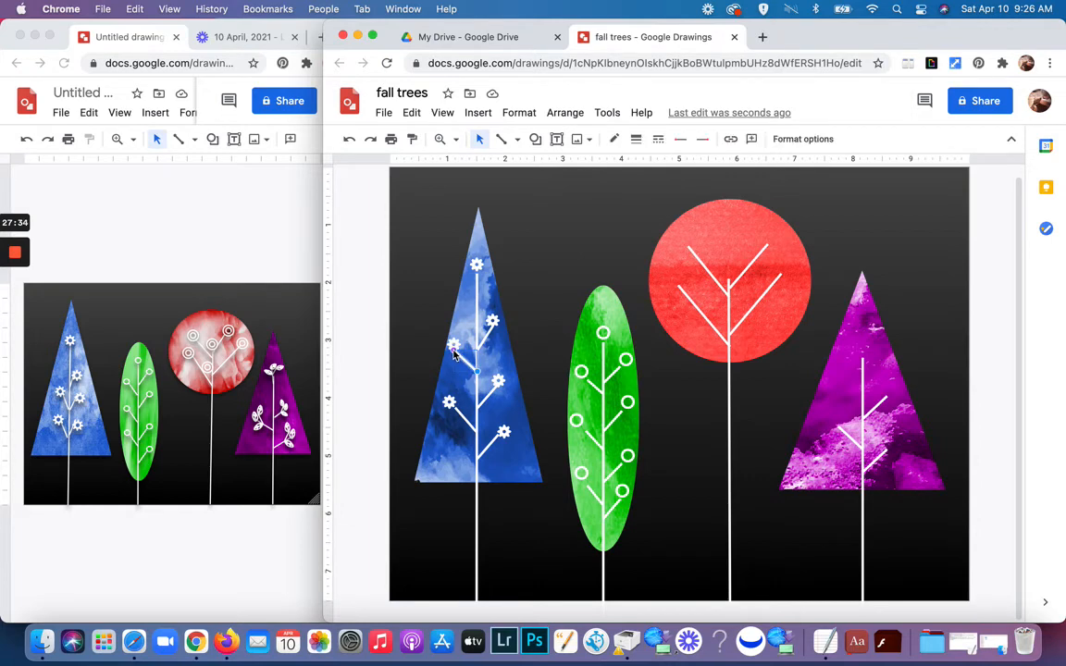
left_click_drag(477, 371, 467, 362)
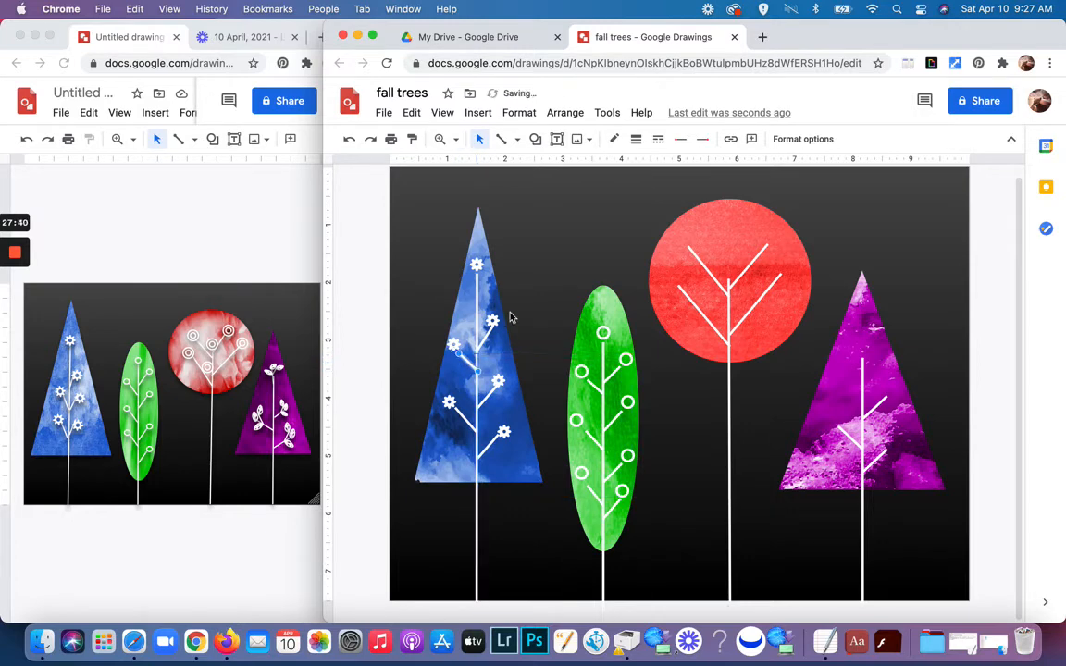
Move the upper left sun shape on the blue tree slightly inward onto its branch end.
left_click(454, 345)
left_click_drag(456, 350, 459, 351)
left_click(542, 262)
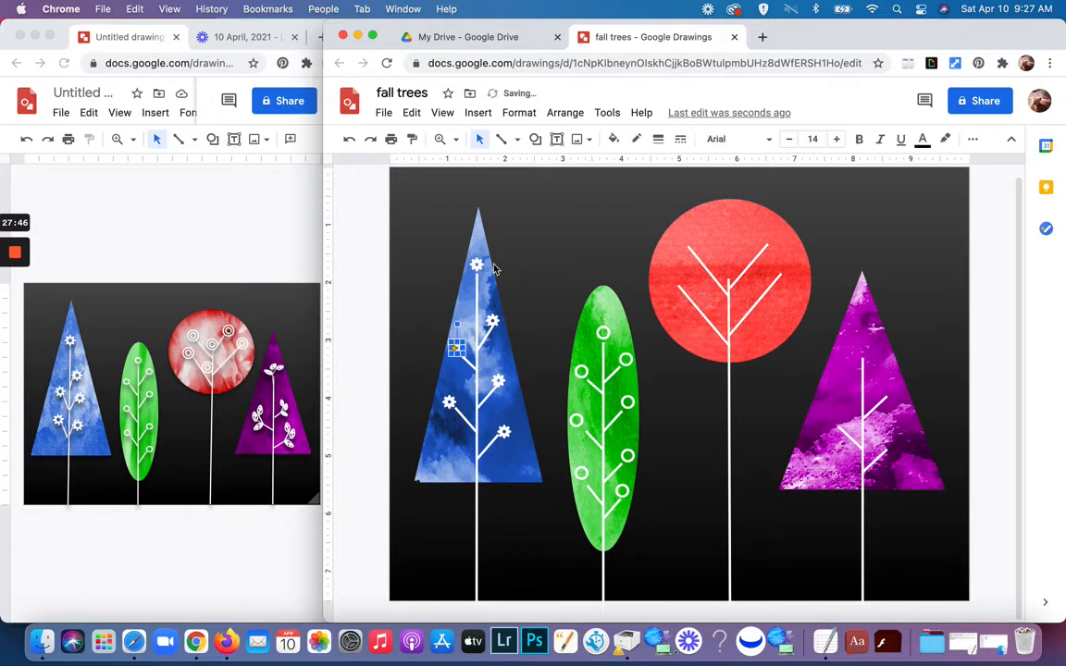
Lower the blue tree's uppermost sun shape onto the tip of the trunk line.
left_click_drag(478, 266, 477, 267)
left_click(538, 238)
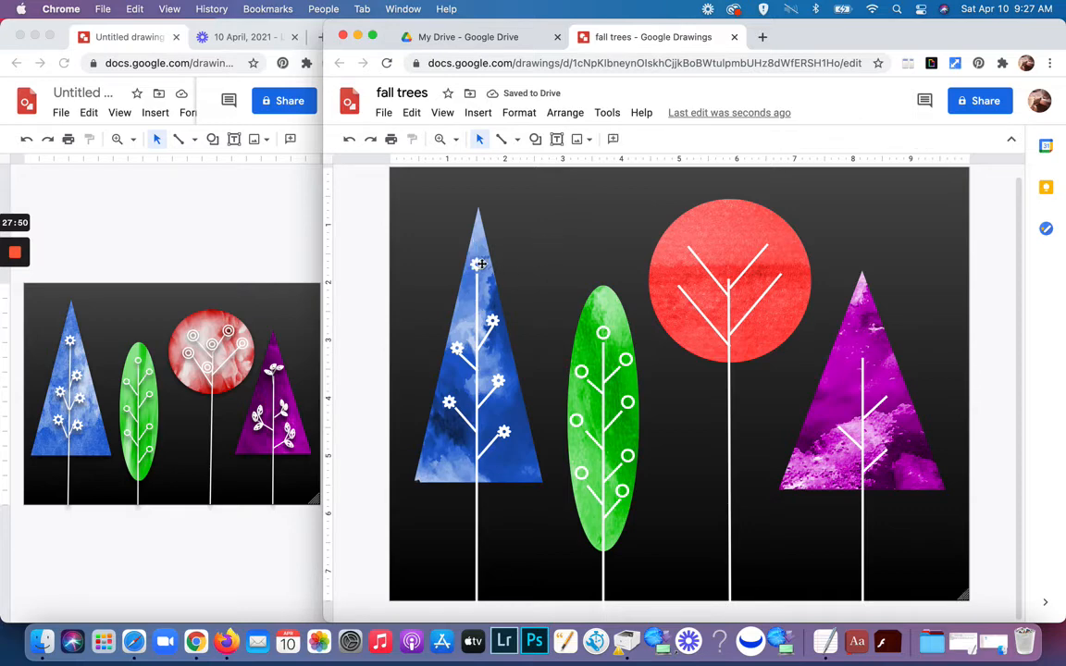
left_click_drag(478, 266, 477, 270)
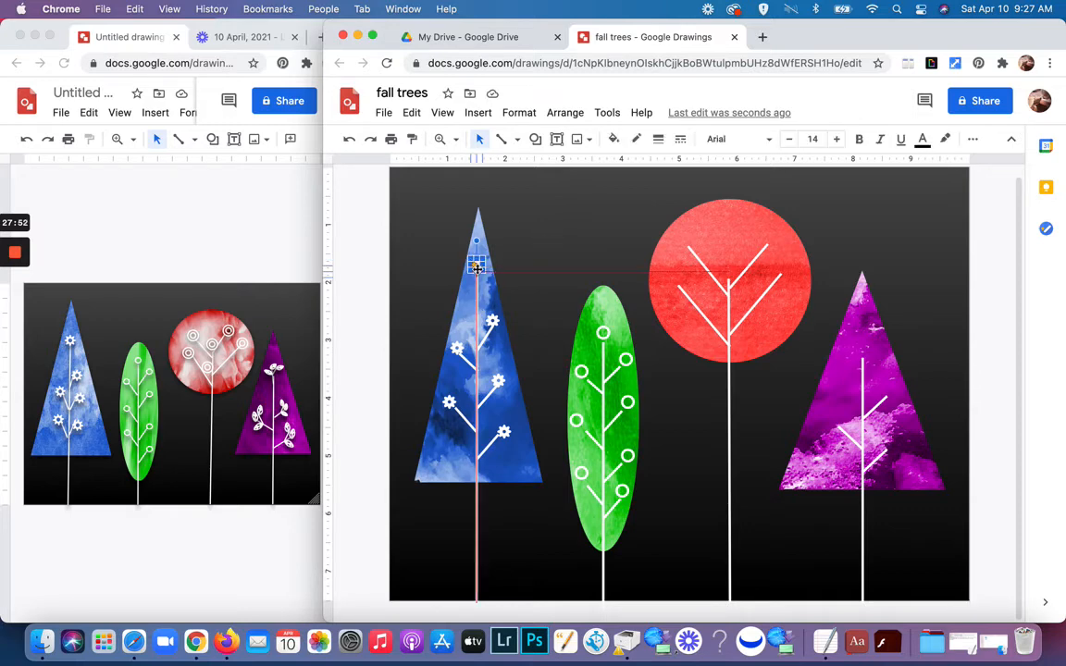
left_click(555, 237)
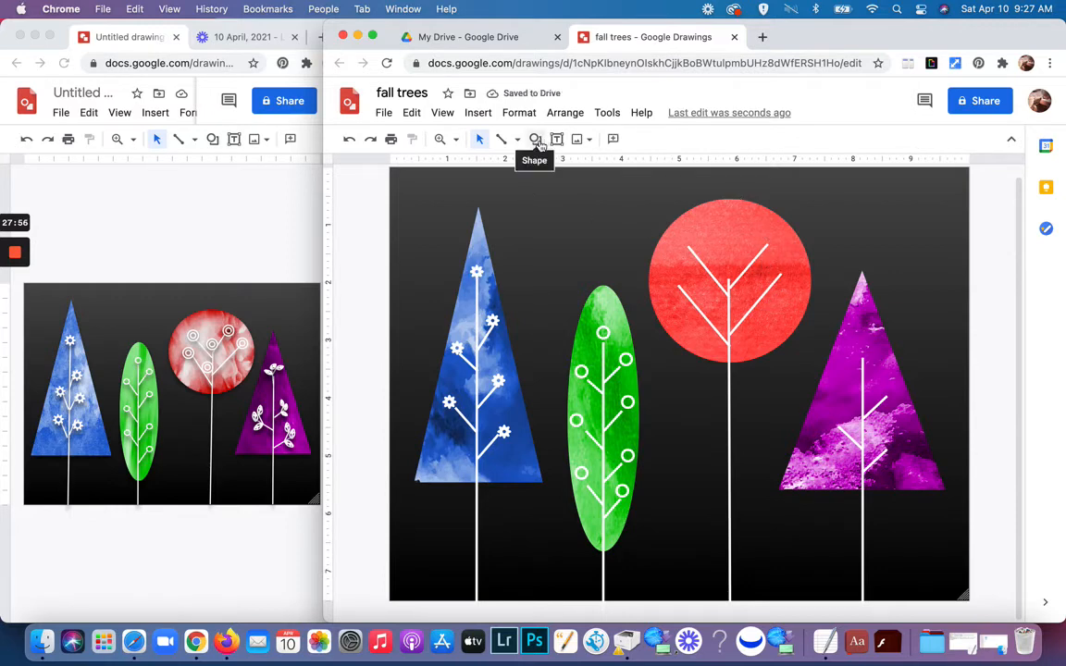
Shift the green tree's middle left and lower left rings to sit on their branch ends.
left_click(577, 422)
left_click_drag(580, 424, 585, 427)
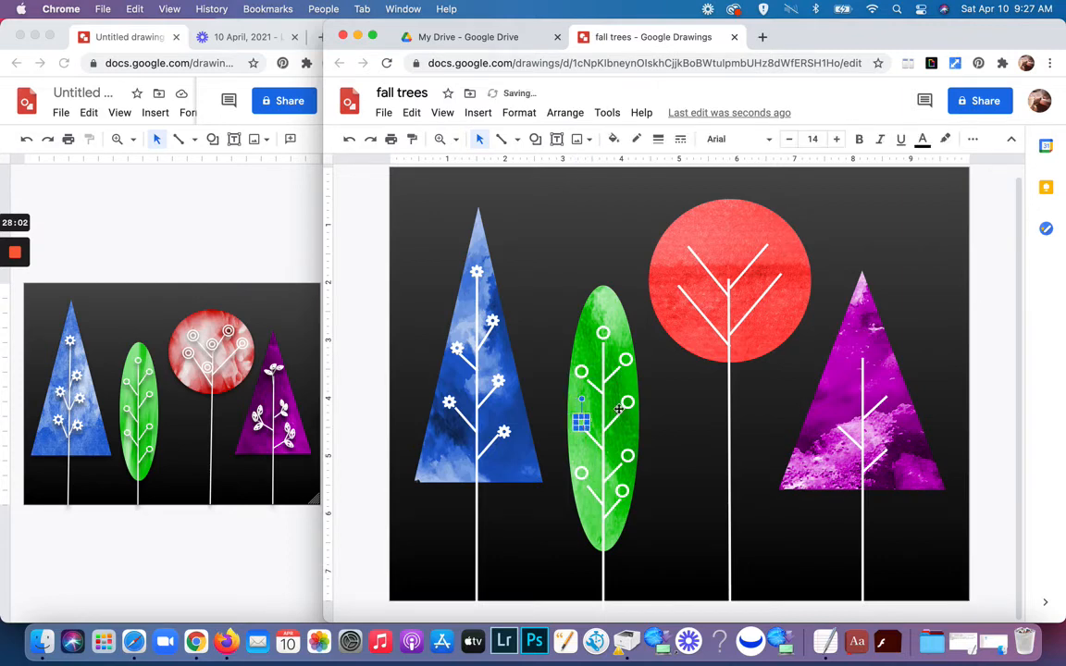
left_click(670, 379)
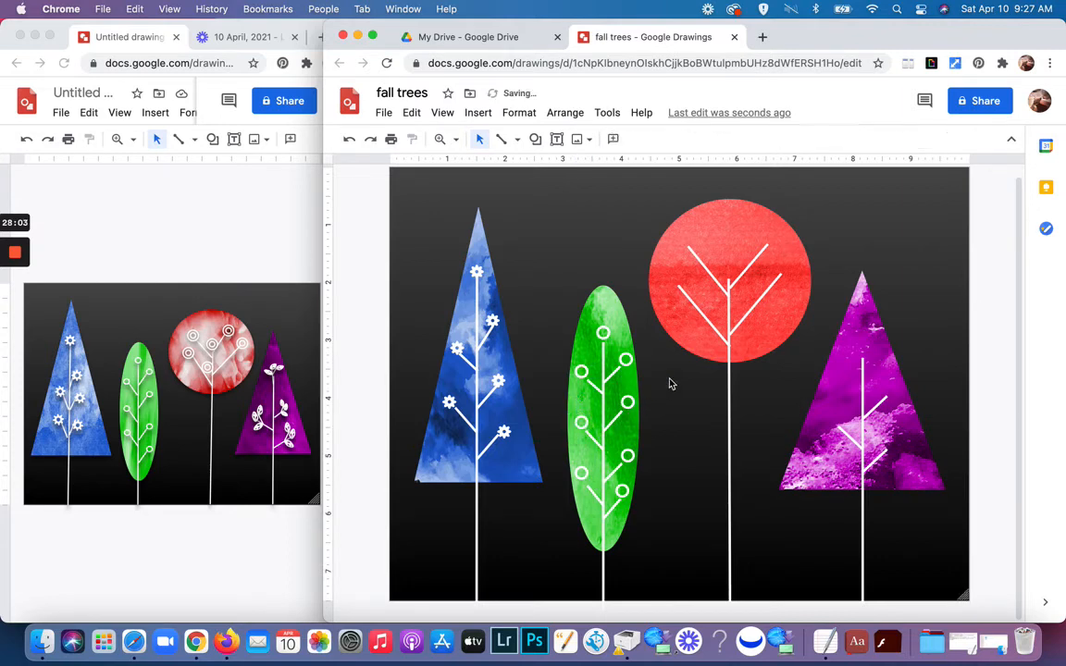
left_click(582, 476)
key("Delete")
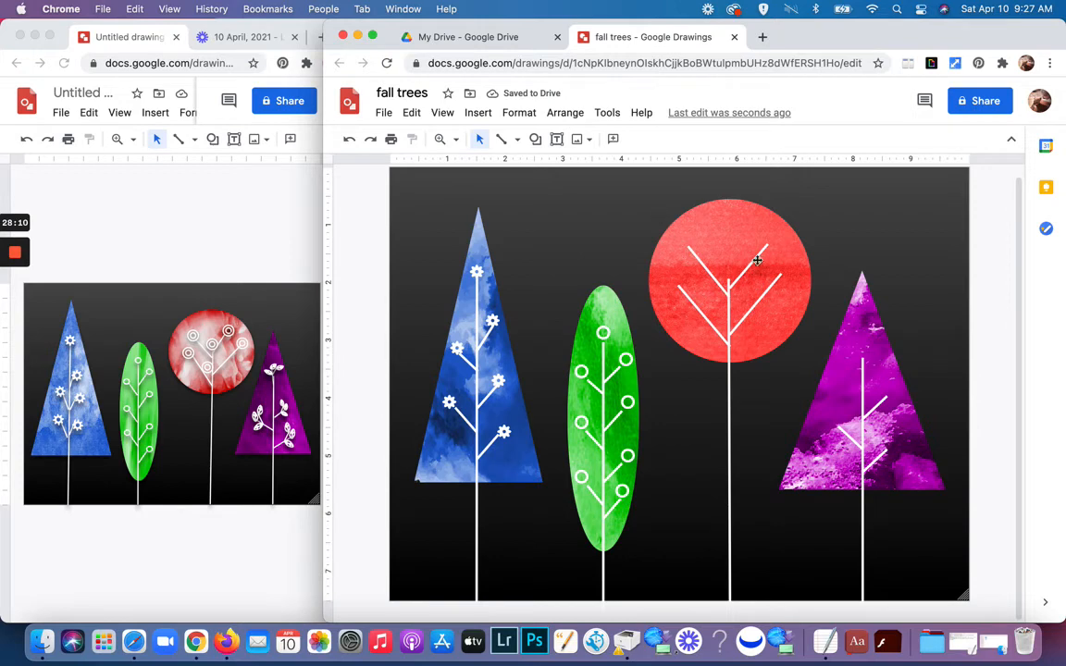
Draw a small donut shape near the top of the red tree, above its branches.
left_click(535, 139)
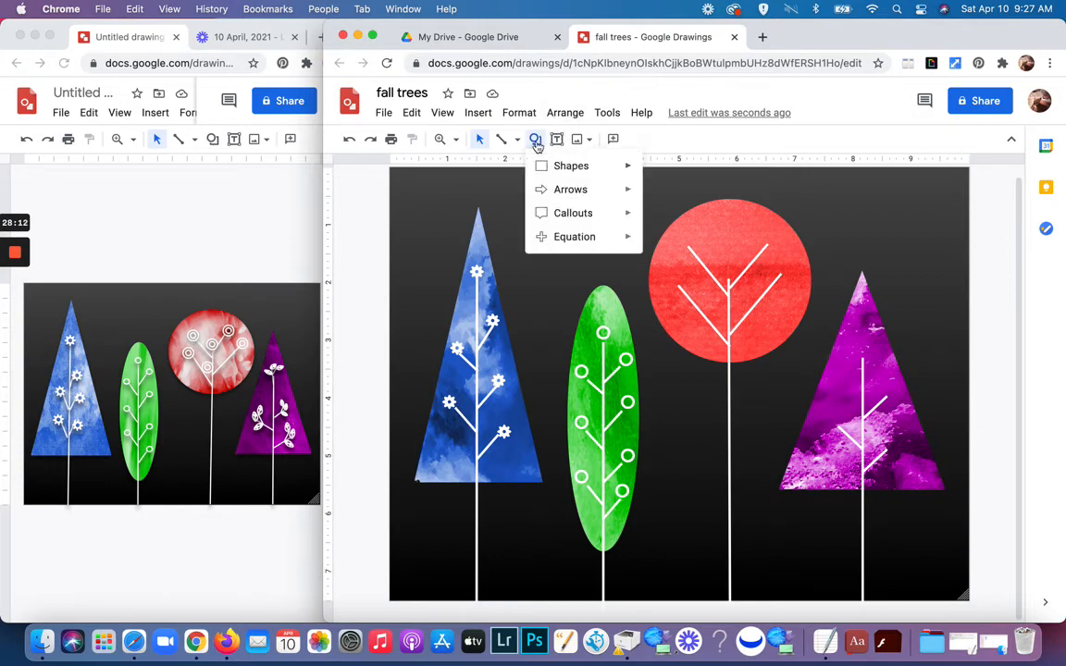
mouse_move(564, 169)
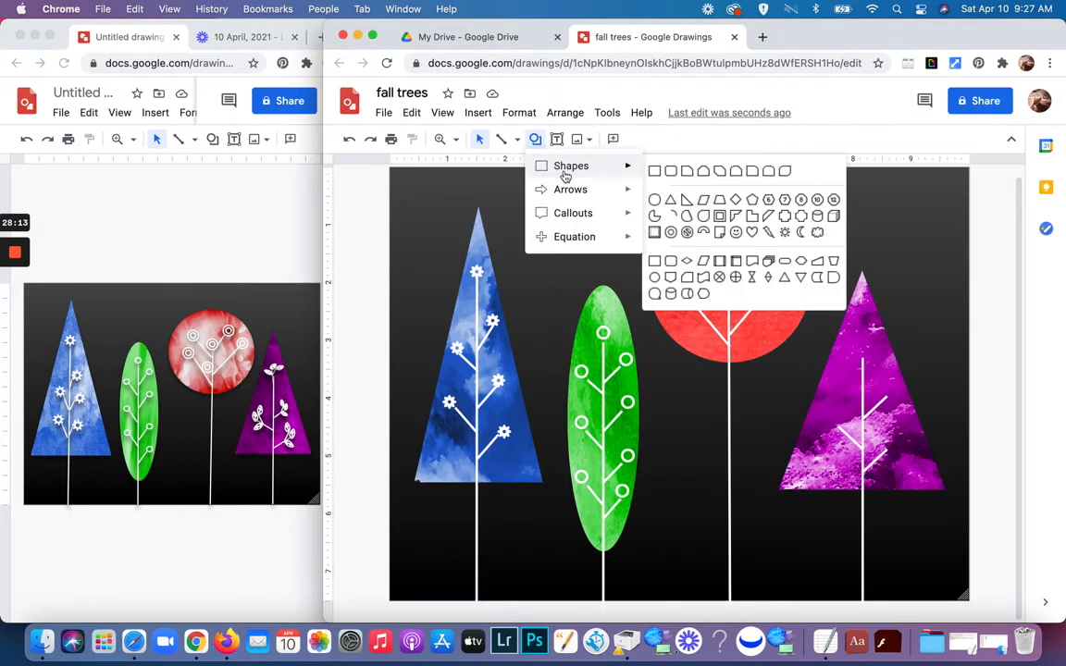
left_click(672, 235)
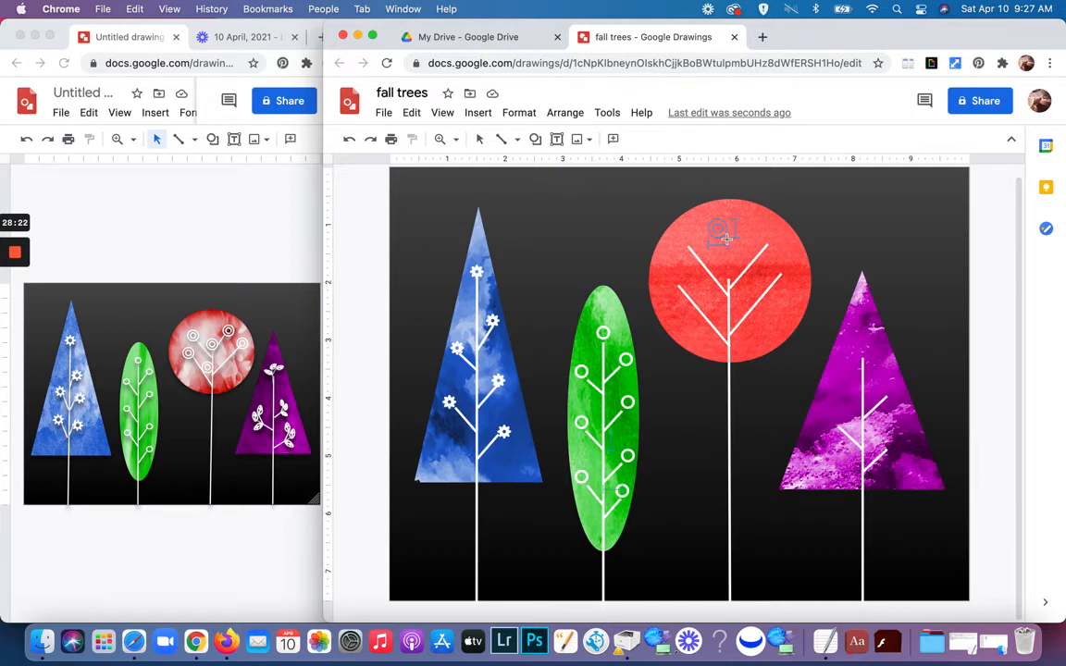
left_click_drag(706, 218, 731, 244)
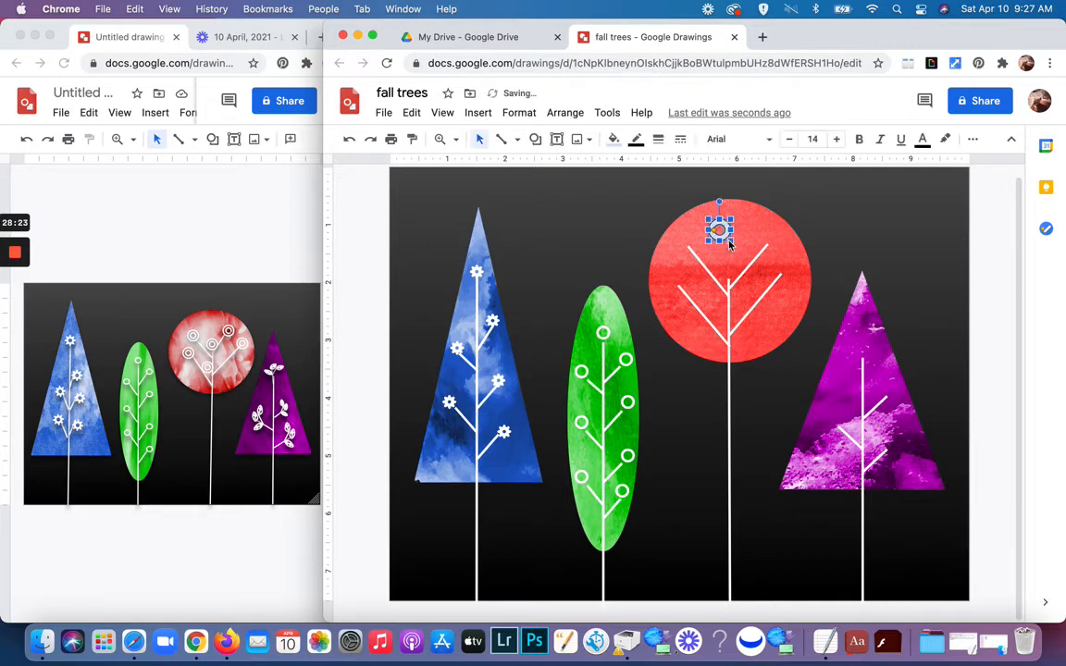
Give the donut a transparent fill and a white 4px outline.
left_click(613, 139)
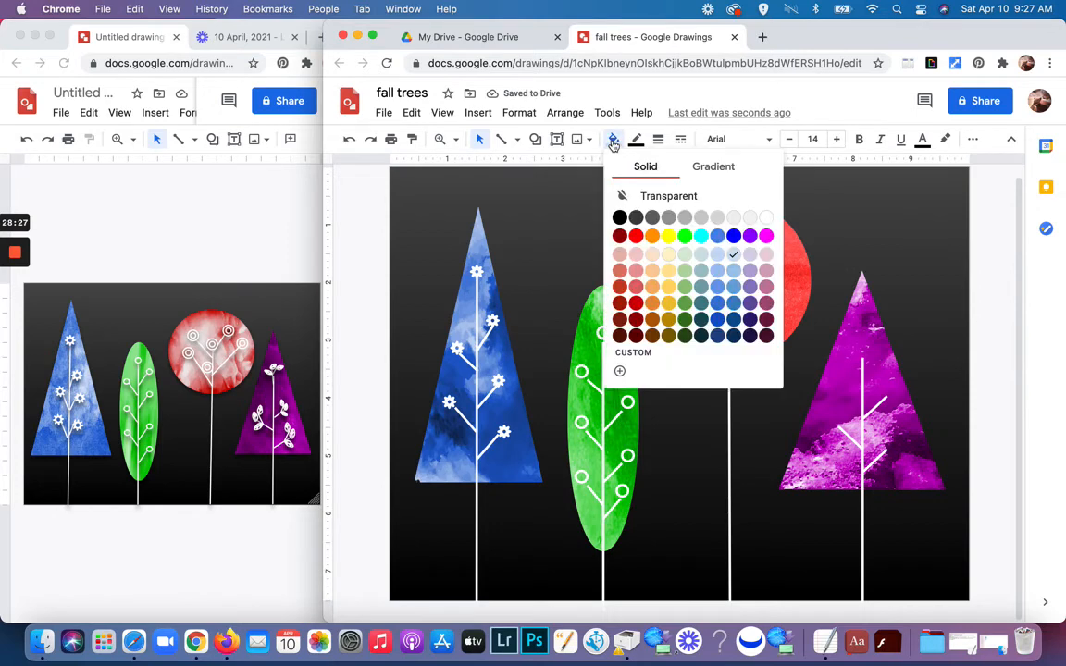
left_click(656, 197)
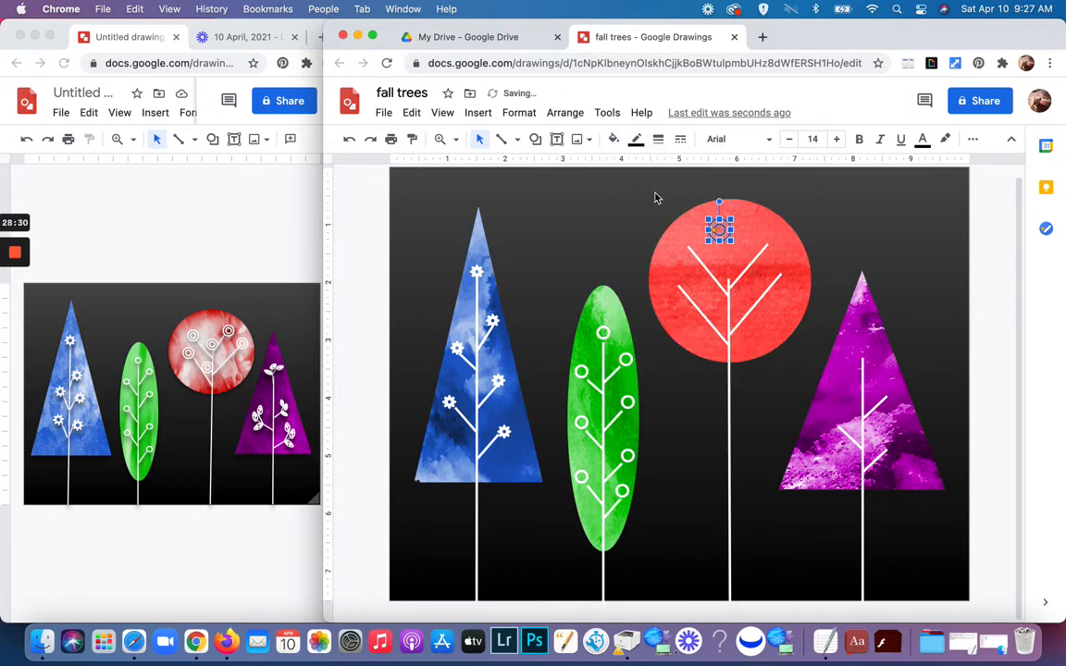
left_click(636, 140)
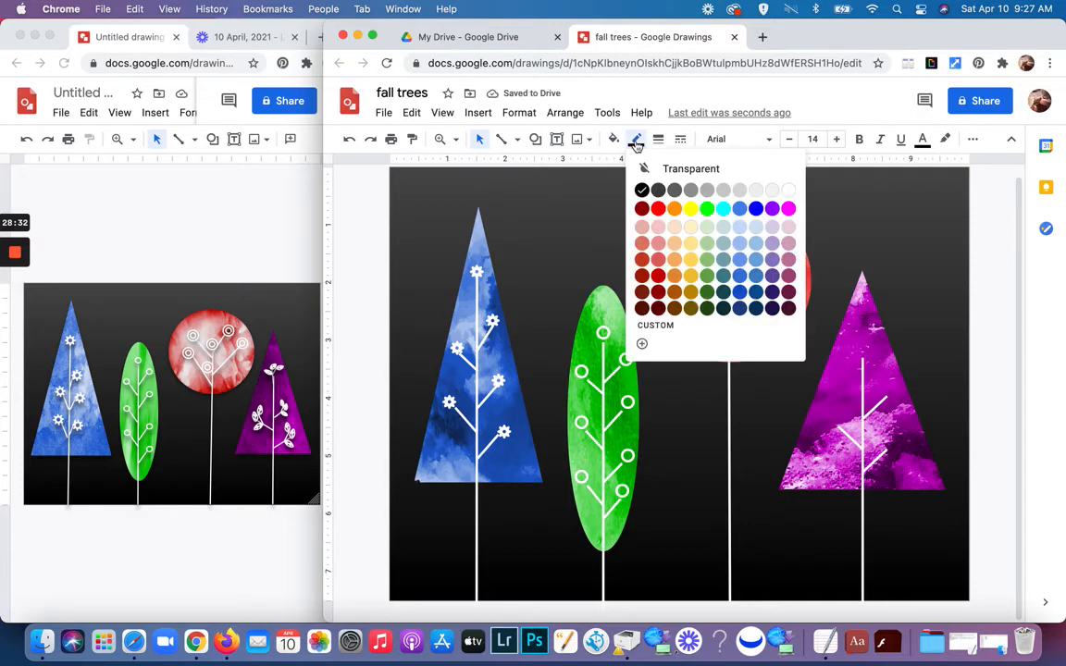
left_click(701, 172)
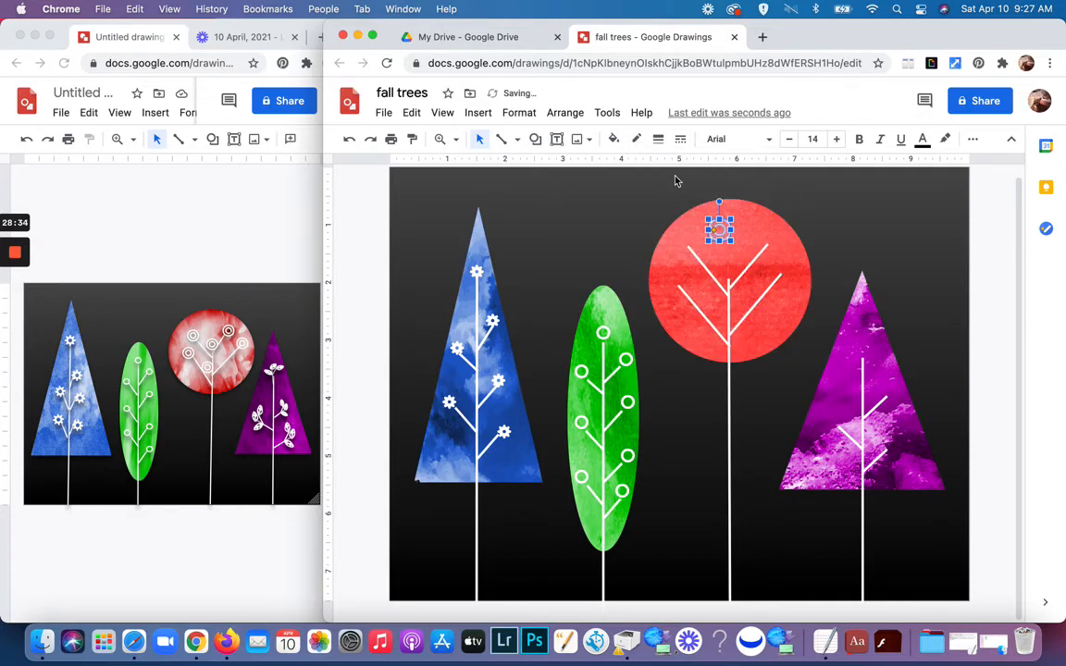
left_click(658, 141)
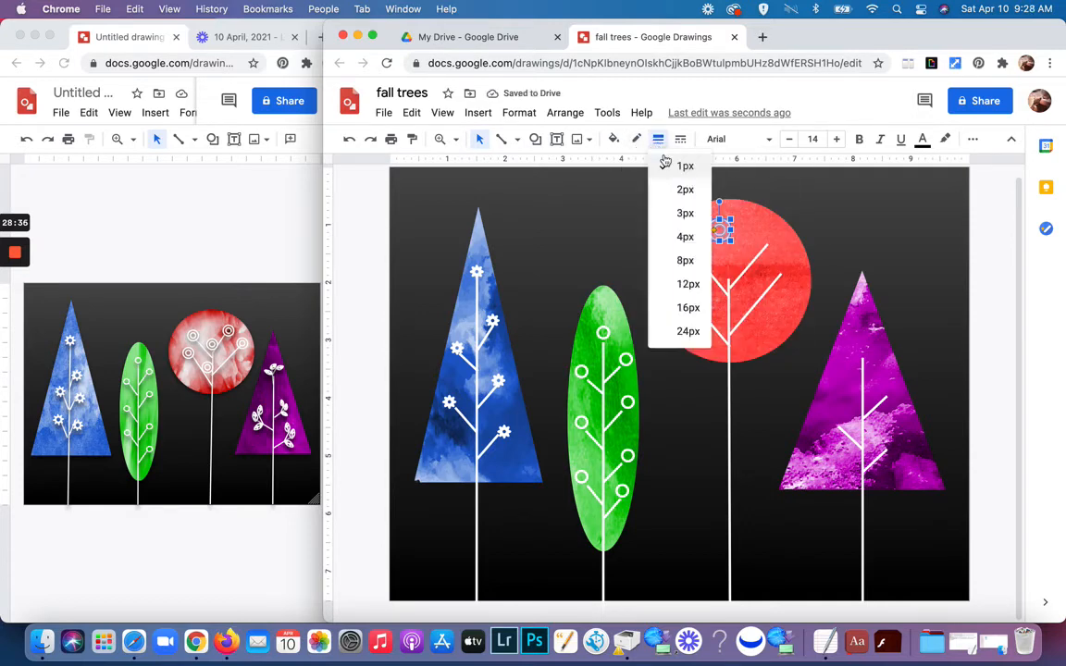
left_click(685, 237)
left_click(818, 227)
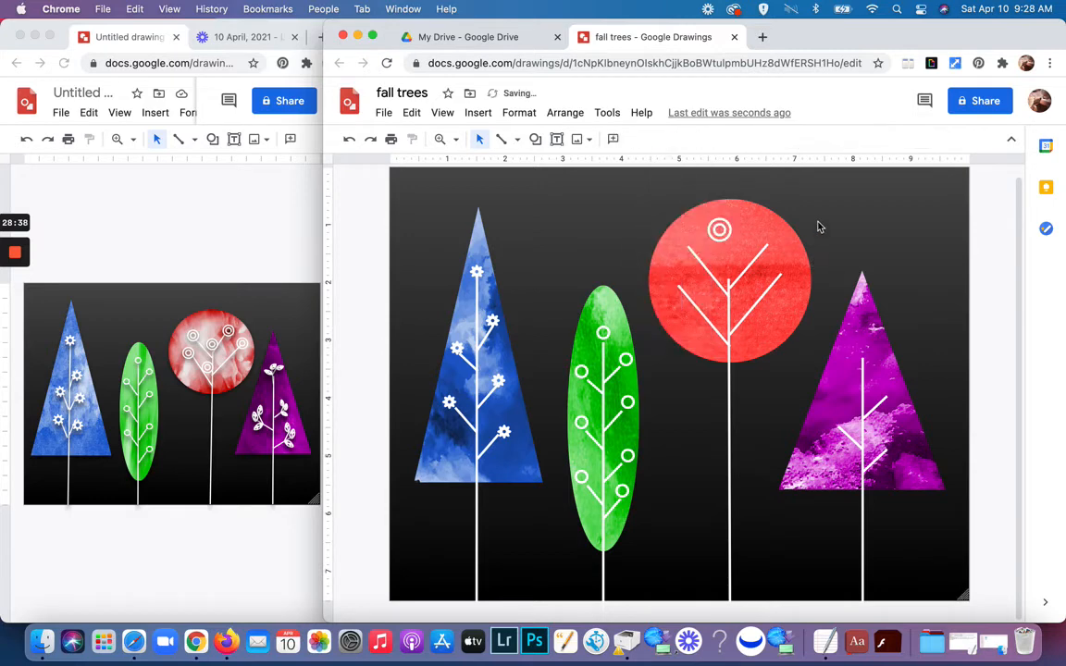
Shrink the white donut and place copies at the red tree's trunk tip and all four branch tips.
left_click(720, 232)
left_click_drag(721, 233, 724, 250)
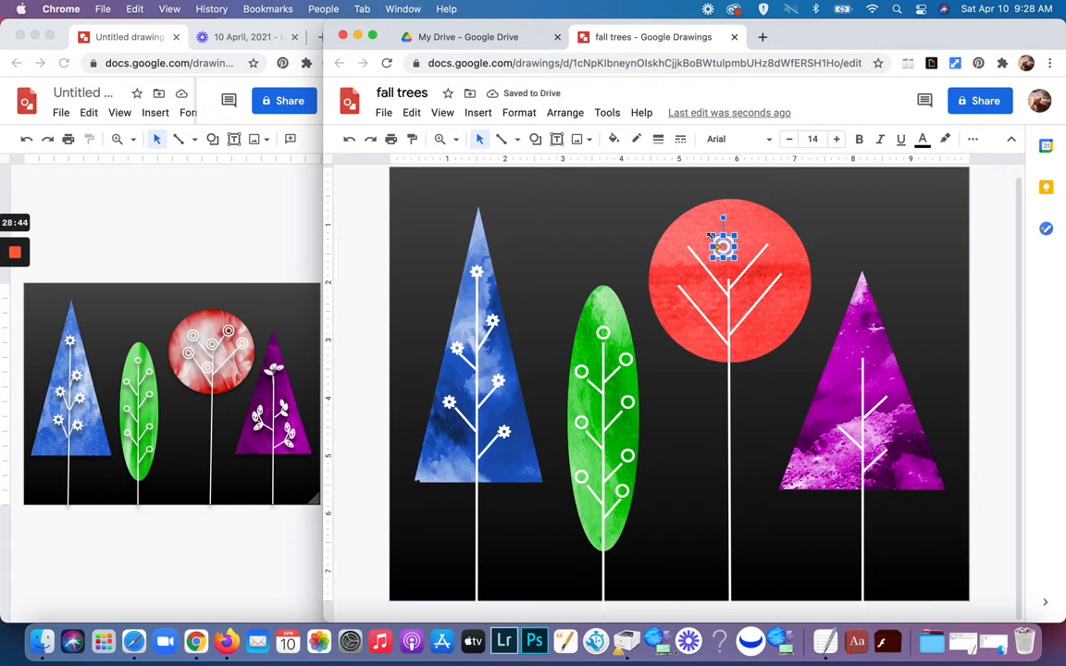
left_click_drag(712, 236, 676, 280)
left_click(753, 225)
key("super+d")
key("super+d")
key("super+d")
left_click(873, 227)
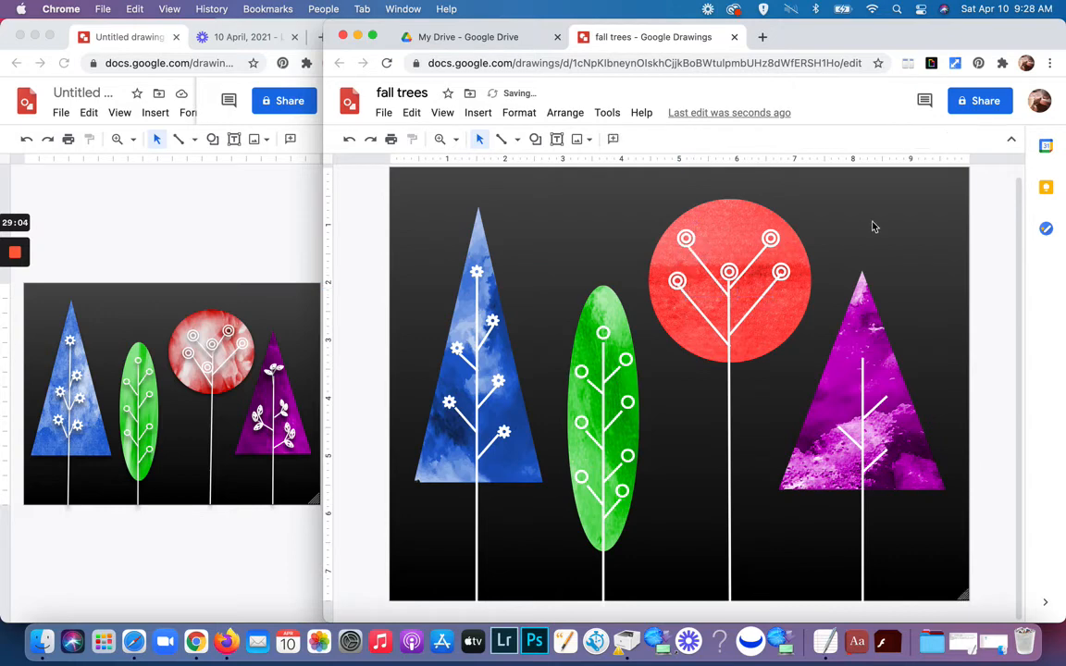
Move the donut at the red tree's lower left branch outward to the branch end.
left_click(676, 280)
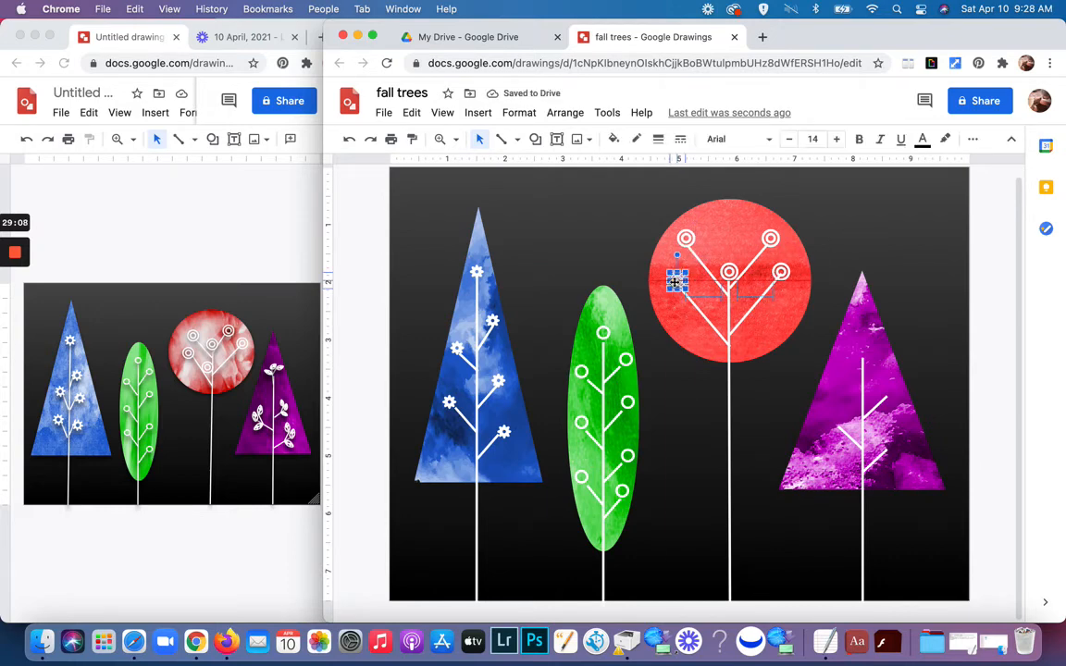
left_click(611, 251)
left_click_drag(677, 280, 672, 279)
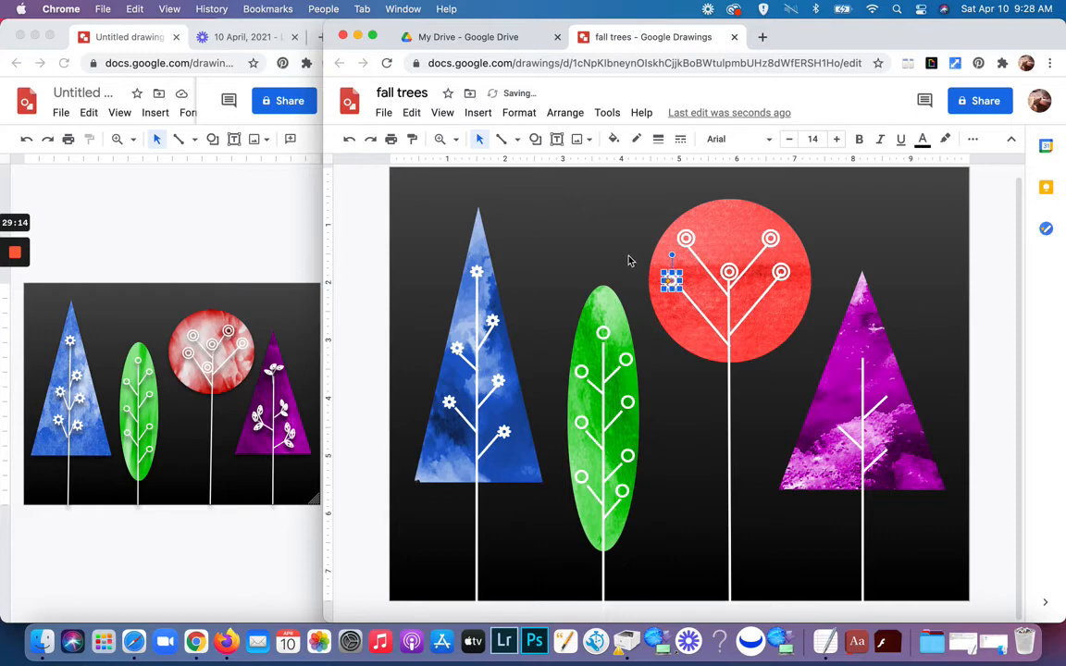
left_click(638, 279)
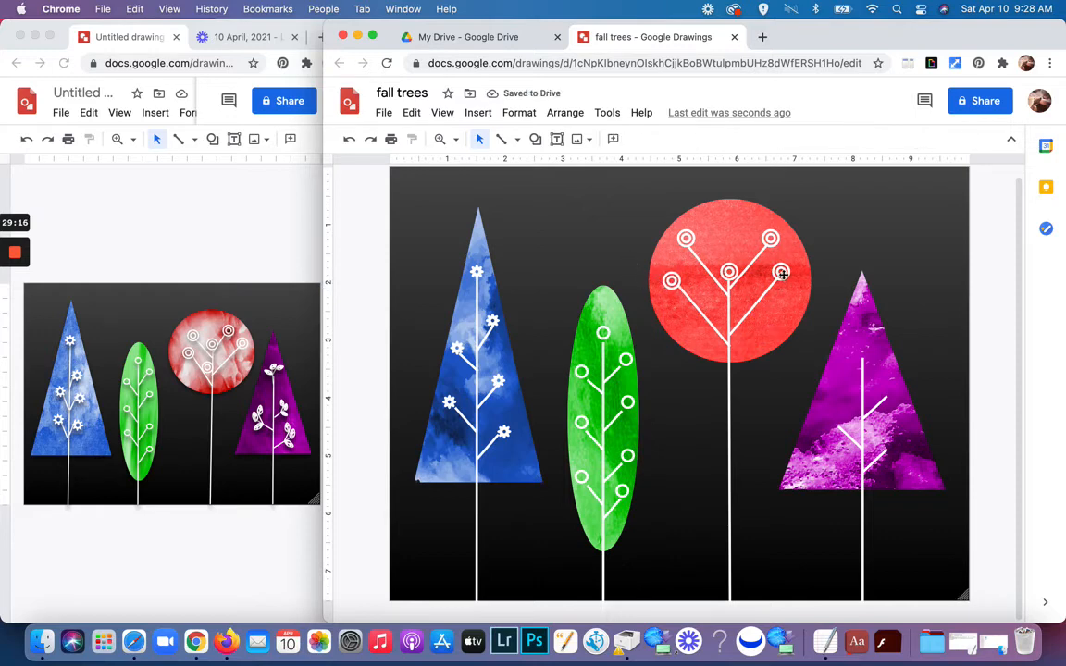
Move the donut at the red tree's lower right branch outward and up to the branch end.
left_click_drag(781, 273, 793, 265)
left_click(821, 244)
left_click(820, 246)
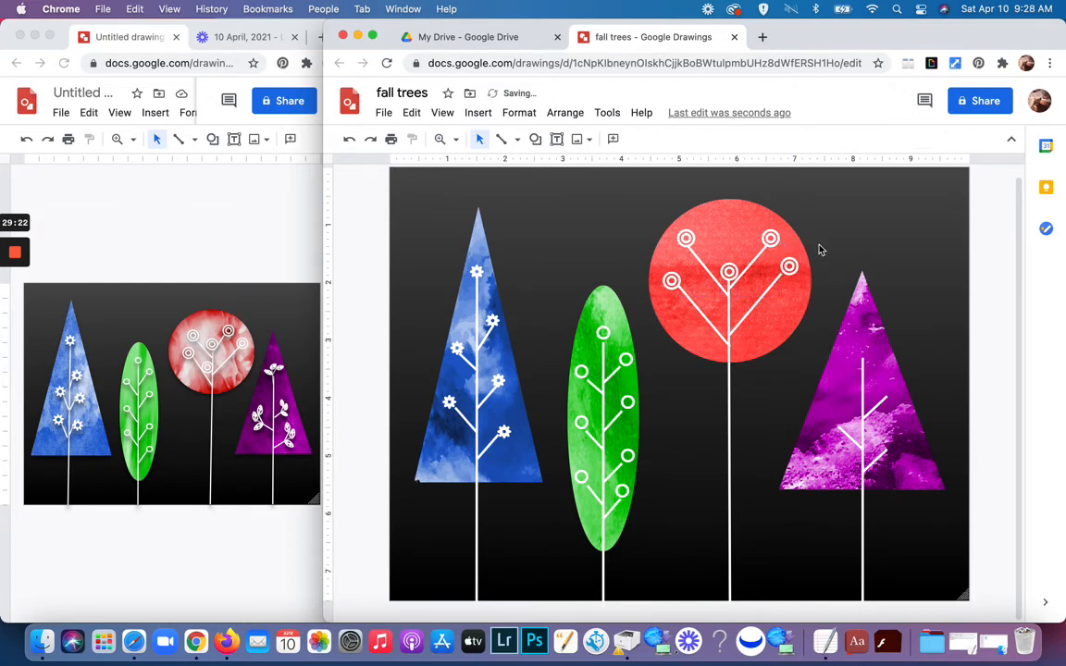
left_click(791, 267)
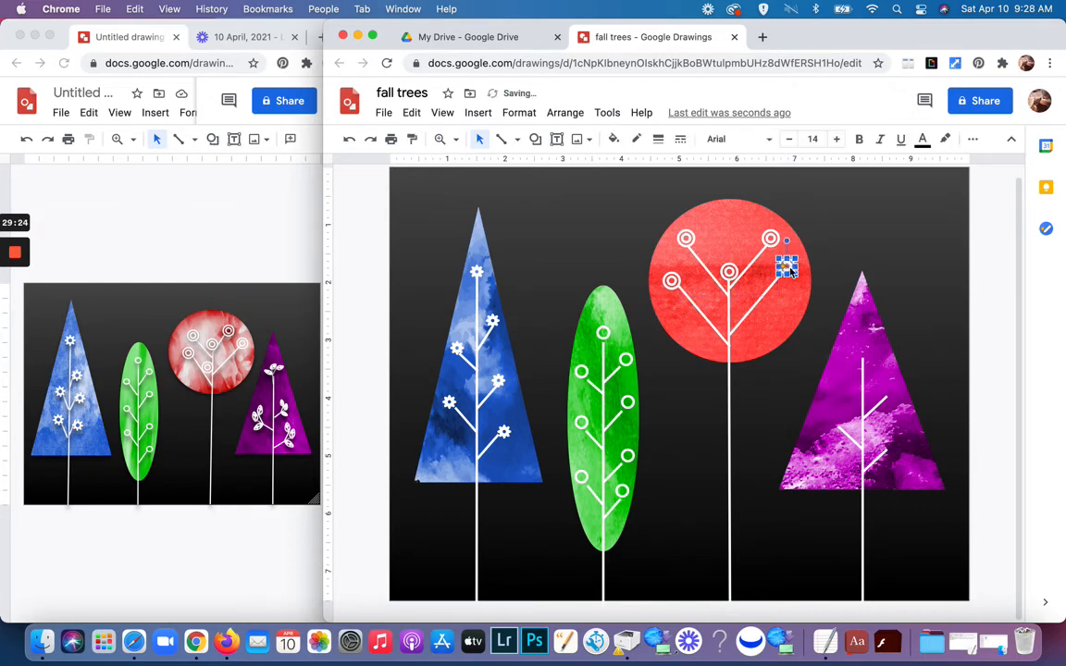
left_click(836, 247)
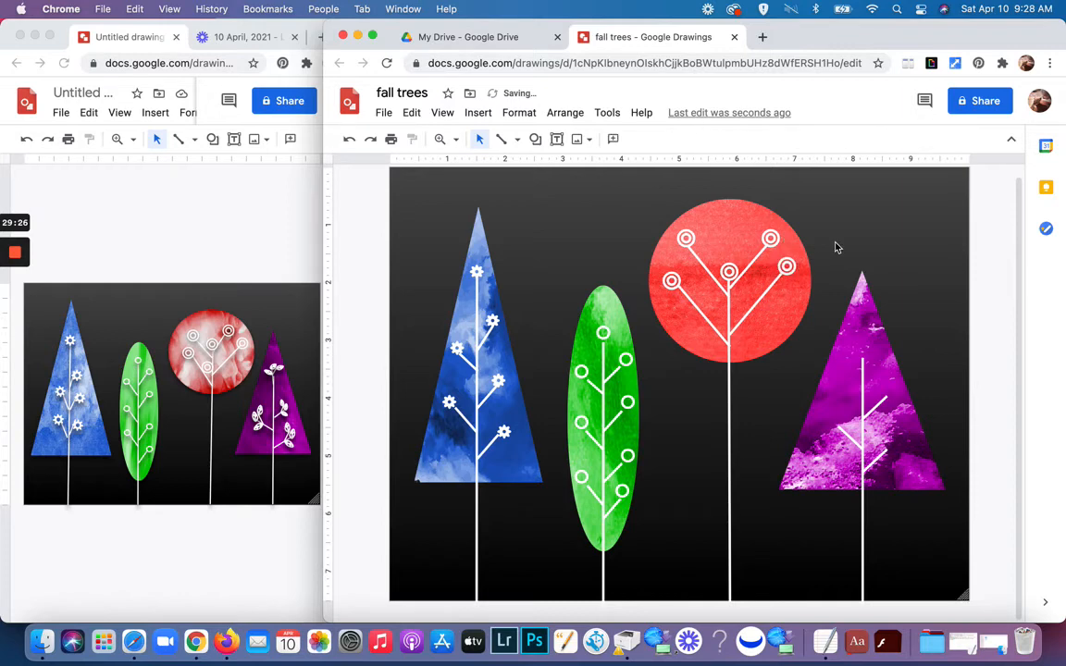
left_click(682, 241)
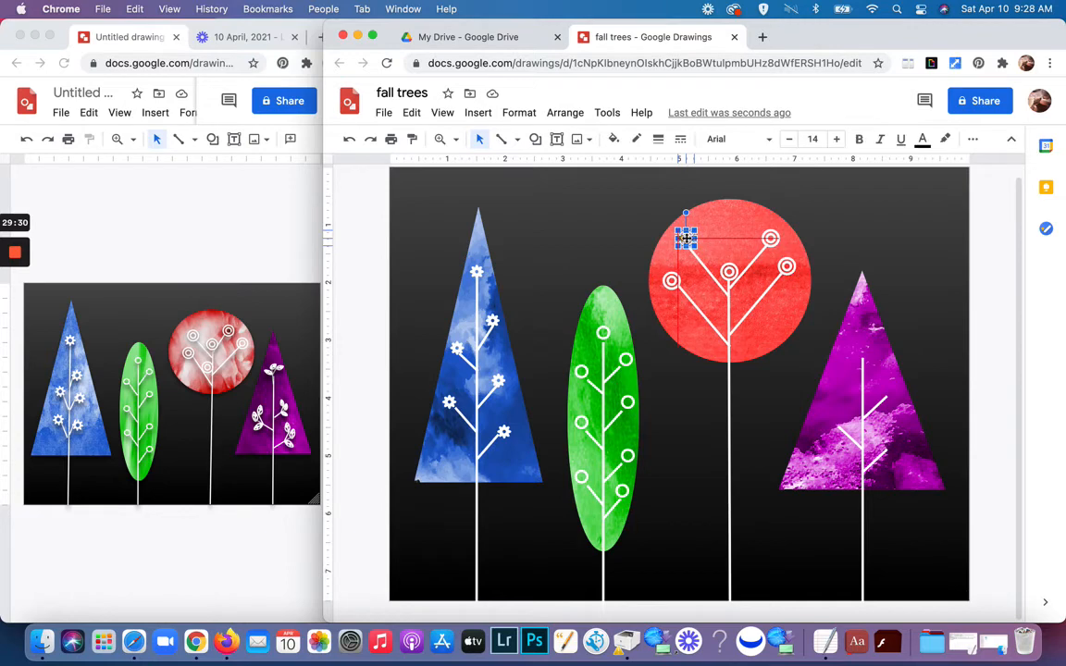
left_click(642, 239)
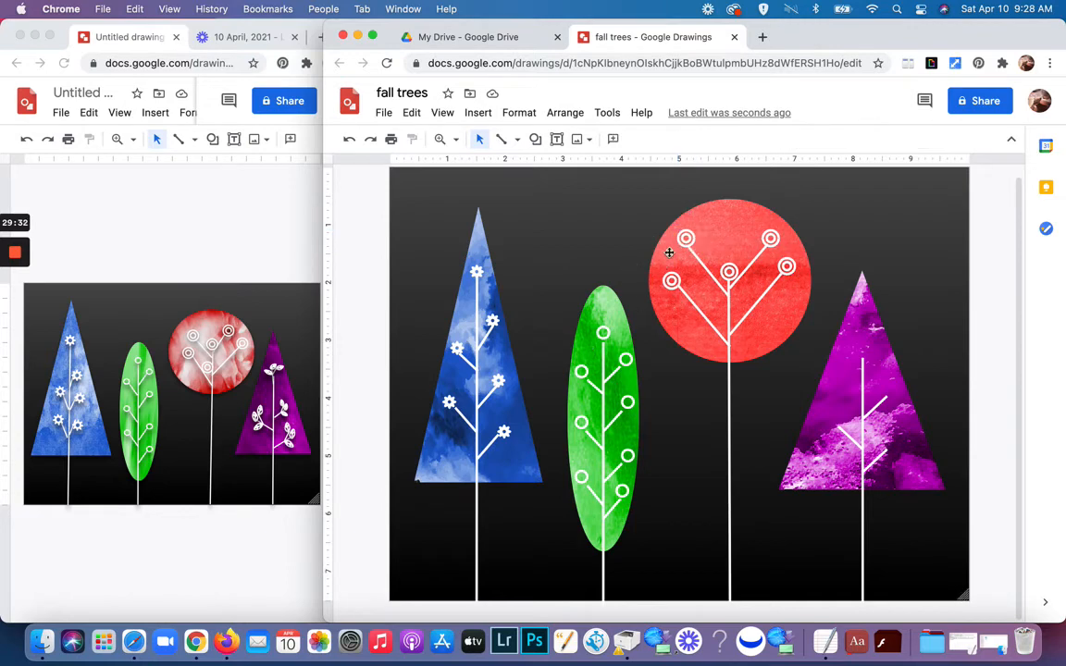
left_click(682, 240)
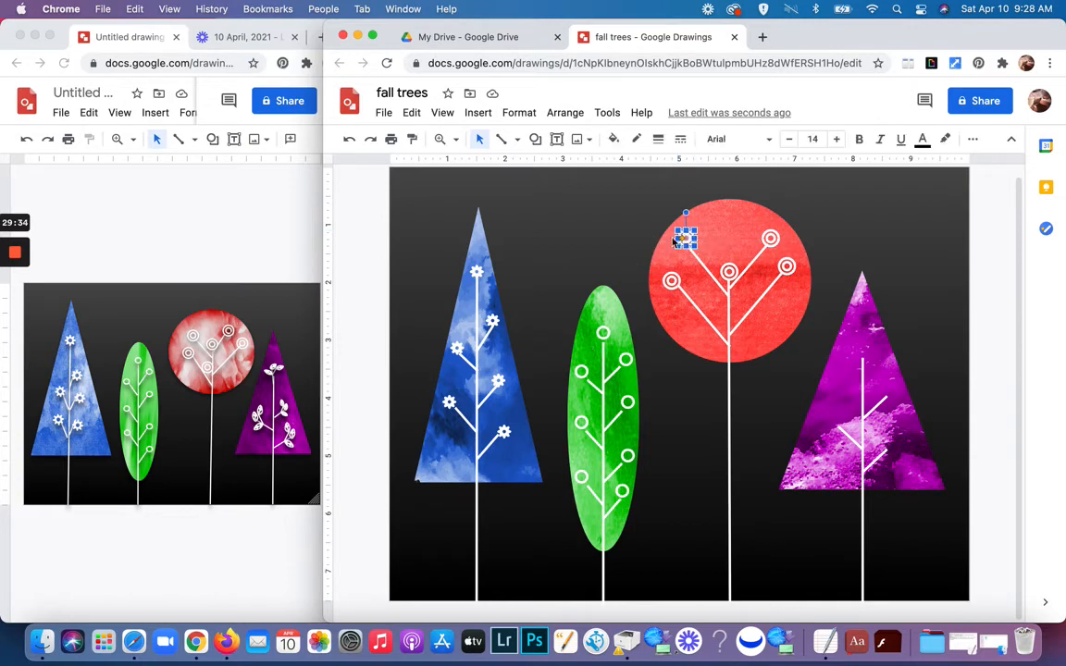
left_click(637, 244)
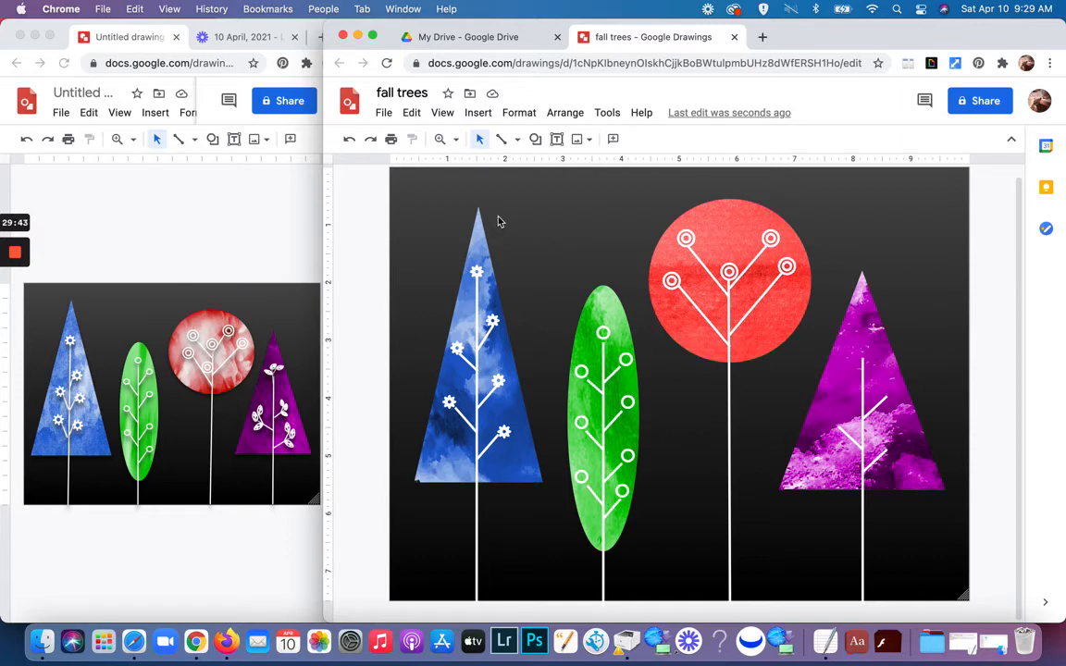
Turn off snapping to guides for the drawing.
left_click(440, 113)
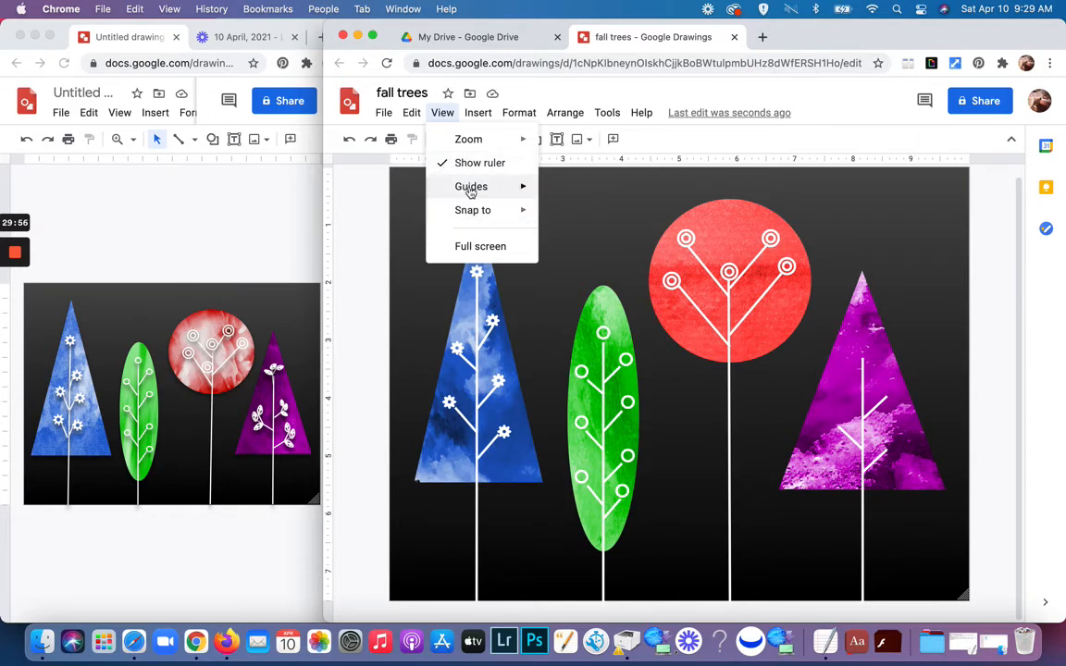
mouse_move(470, 192)
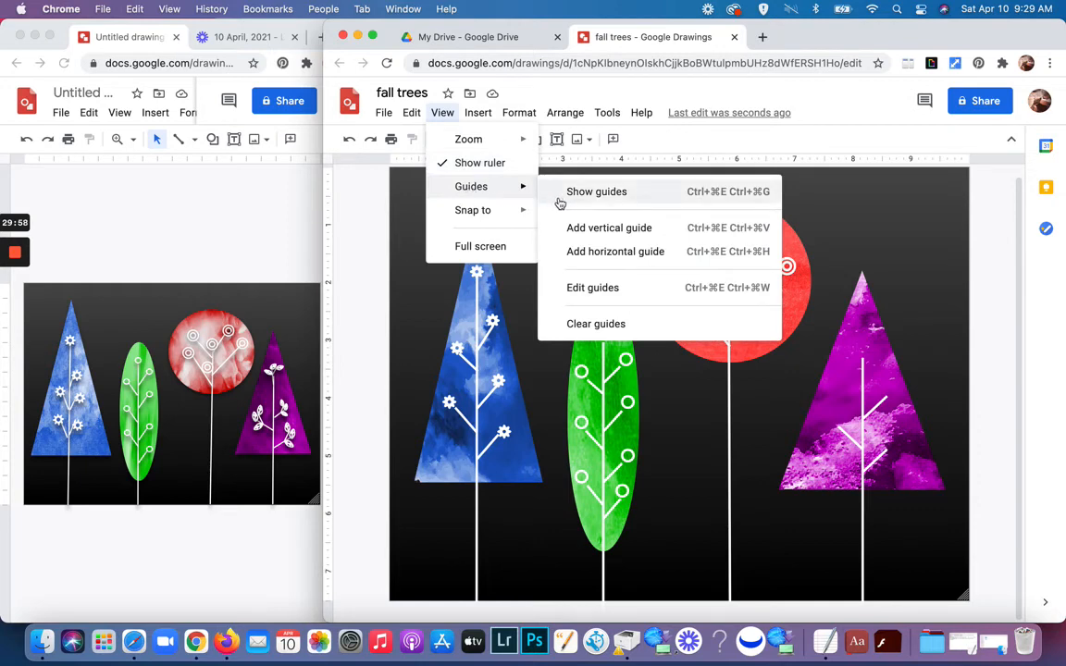
mouse_move(489, 222)
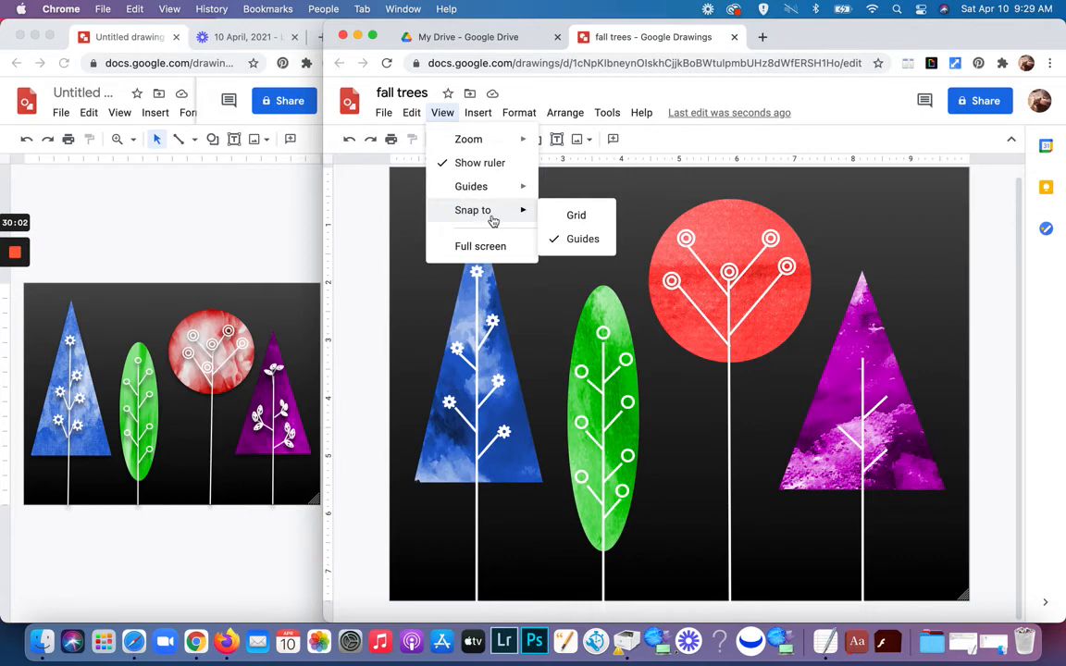
left_click(556, 241)
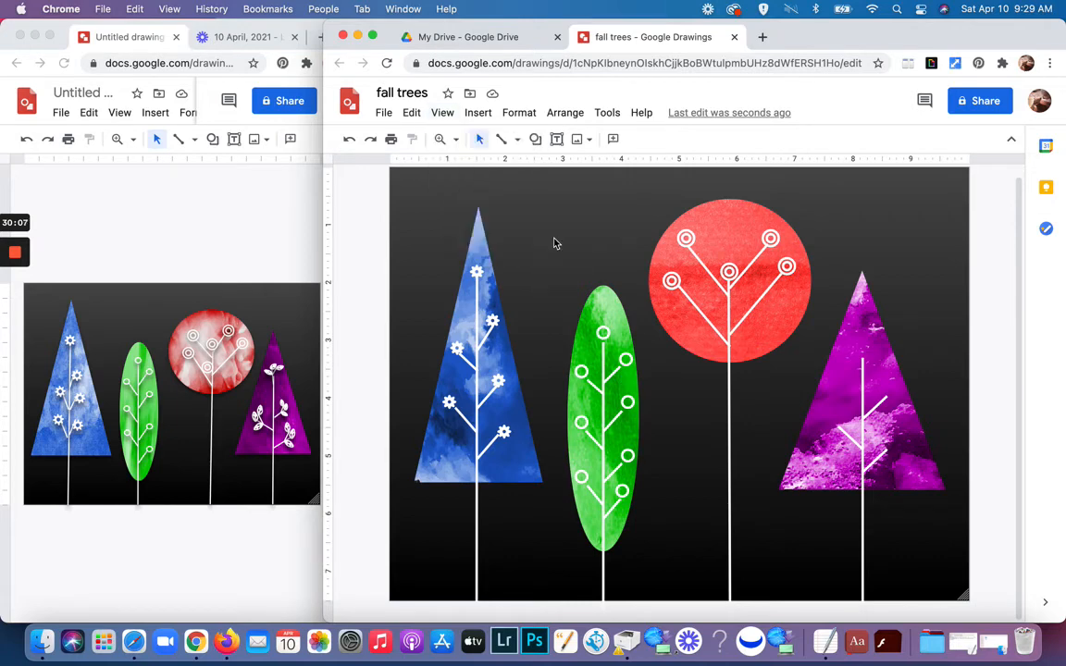
Nudge the donut at the red tree's upper left branch slightly left onto the branch end.
left_click(686, 238)
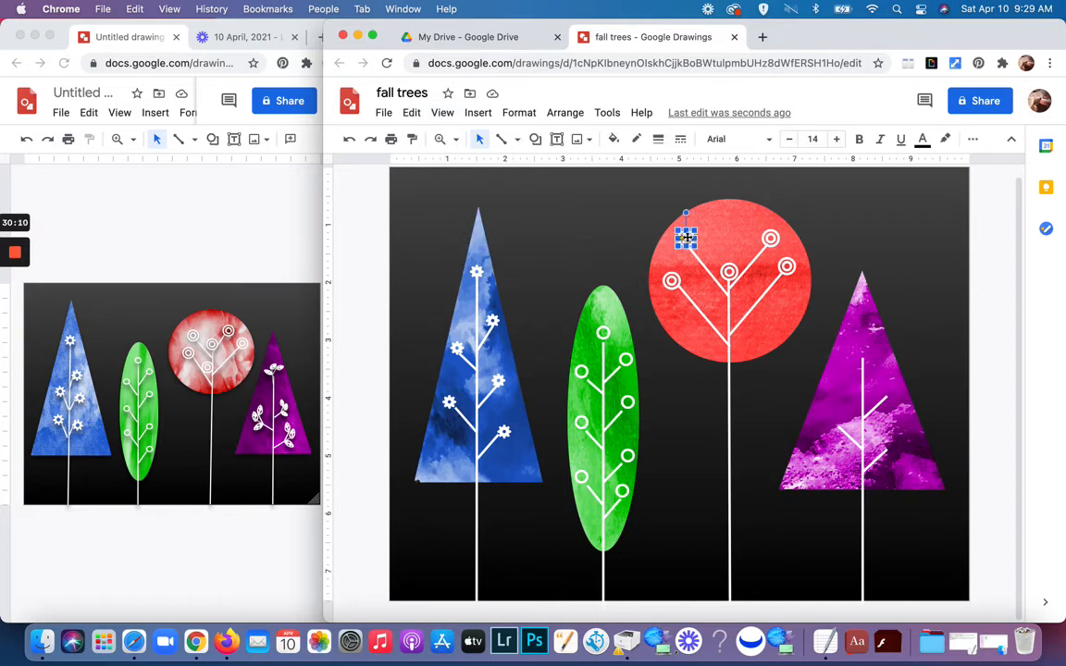
left_click_drag(685, 238, 684, 238)
left_click(641, 232)
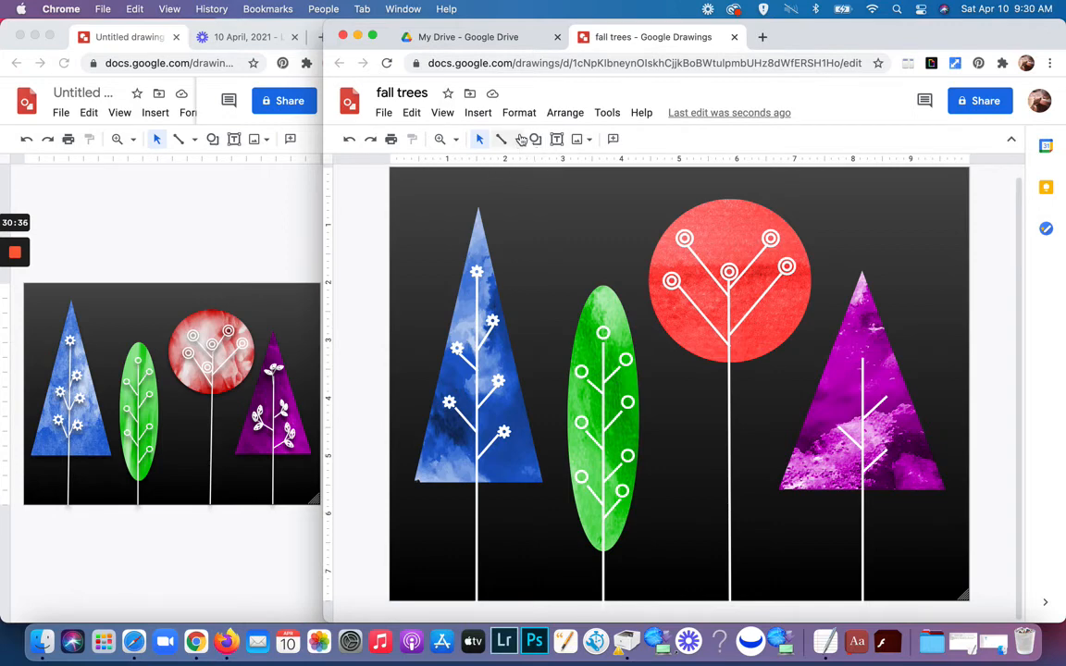
Draw a closed, slanted leaf outline about 1 inch tall with the Curve tool in the empty area beside the blue tree's tip.
left_click(516, 141)
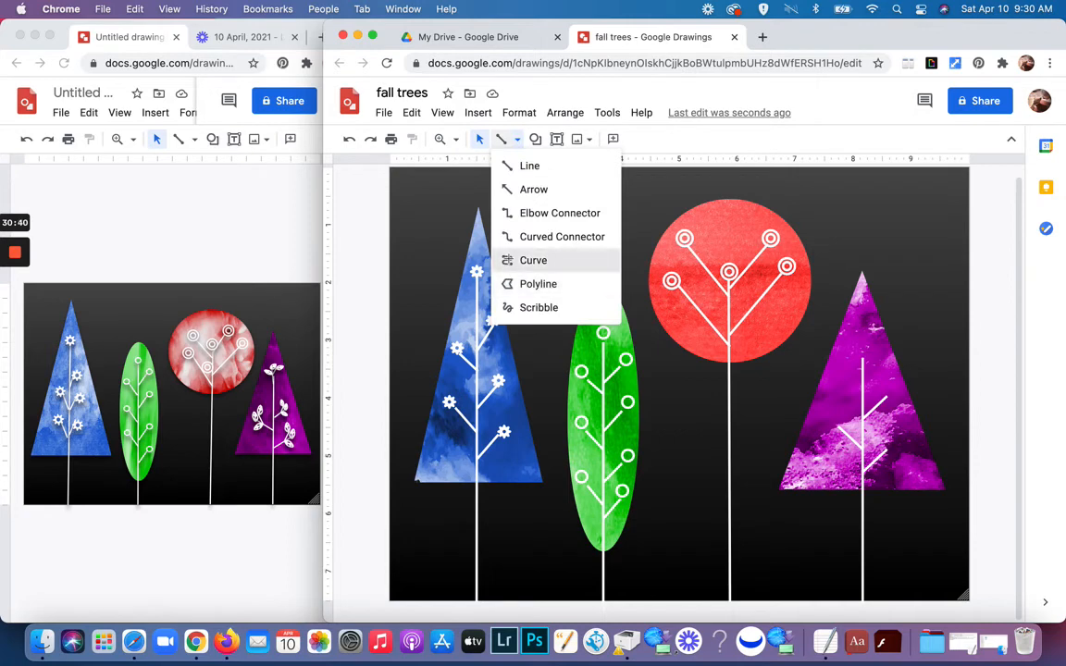
left_click(507, 261)
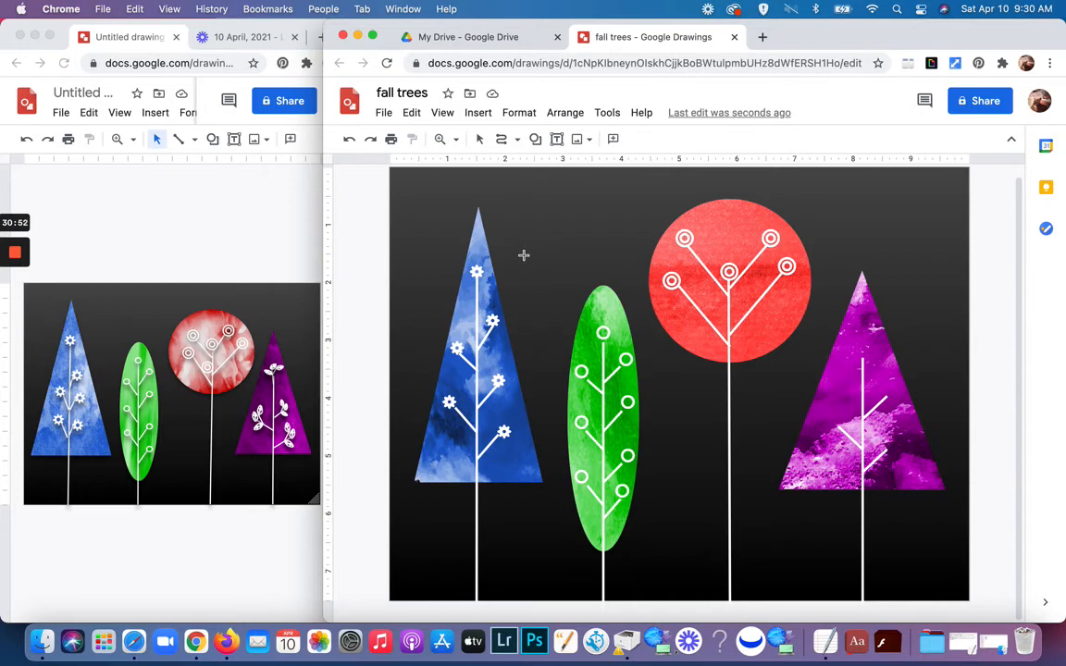
left_click_drag(528, 236, 557, 208)
mouse_move(543, 211)
left_mouse_down()
mouse_move(557, 202)
mouse_move(556, 243)
mouse_move(528, 257)
left_mouse_up()
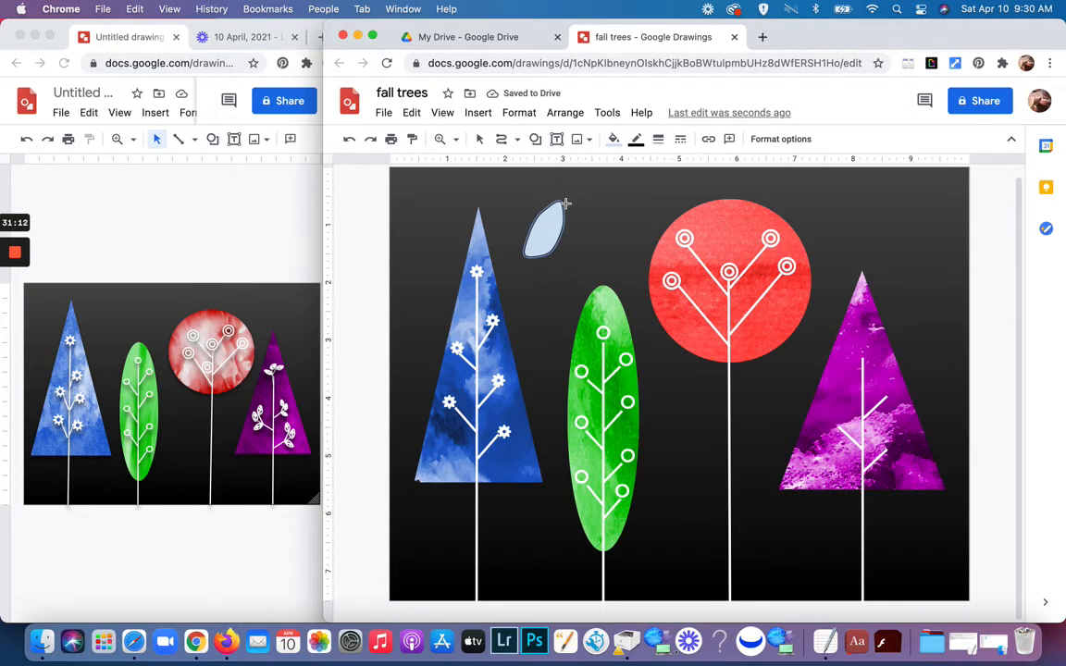
Give the leaf a transparent fill and a white 4px outline.
left_click(613, 139)
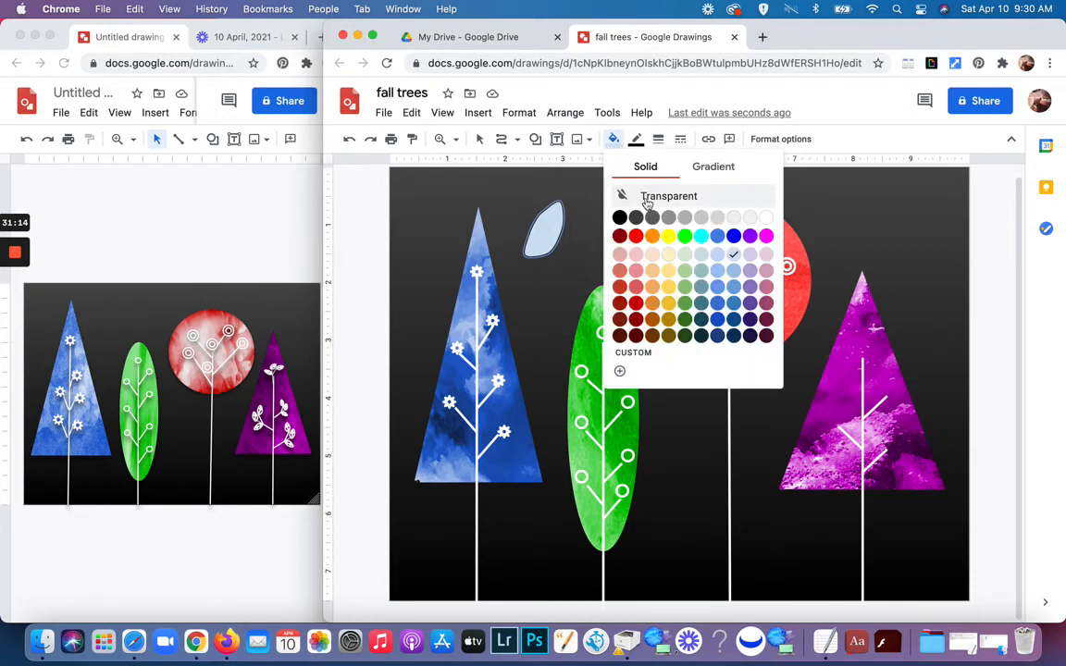
left_click(581, 191)
left_click(636, 139)
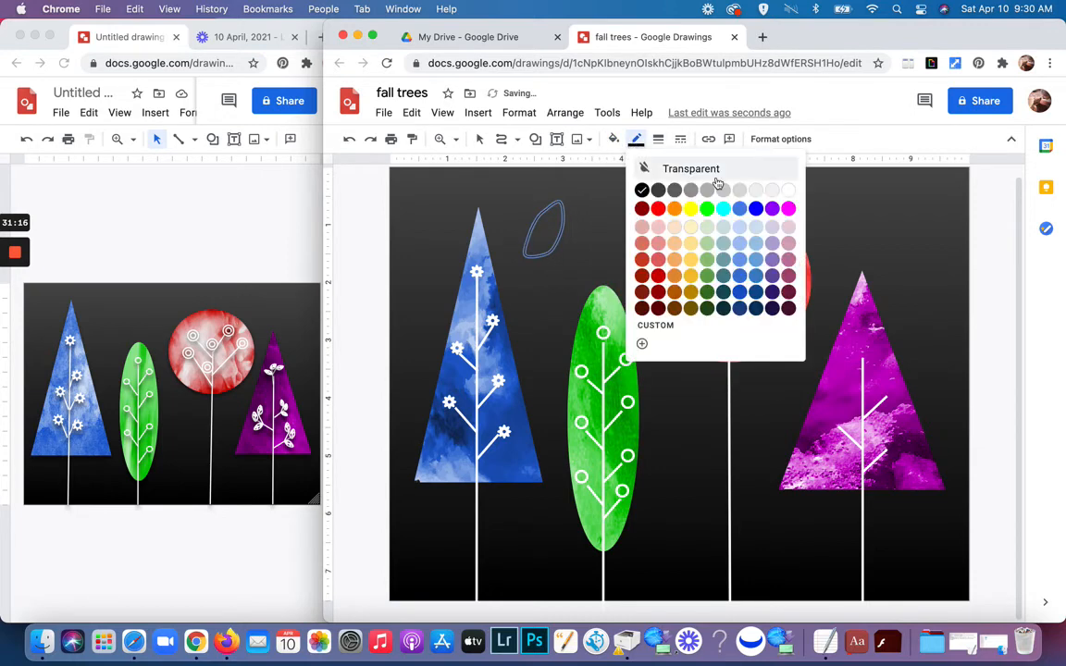
left_click(778, 184)
left_click(658, 139)
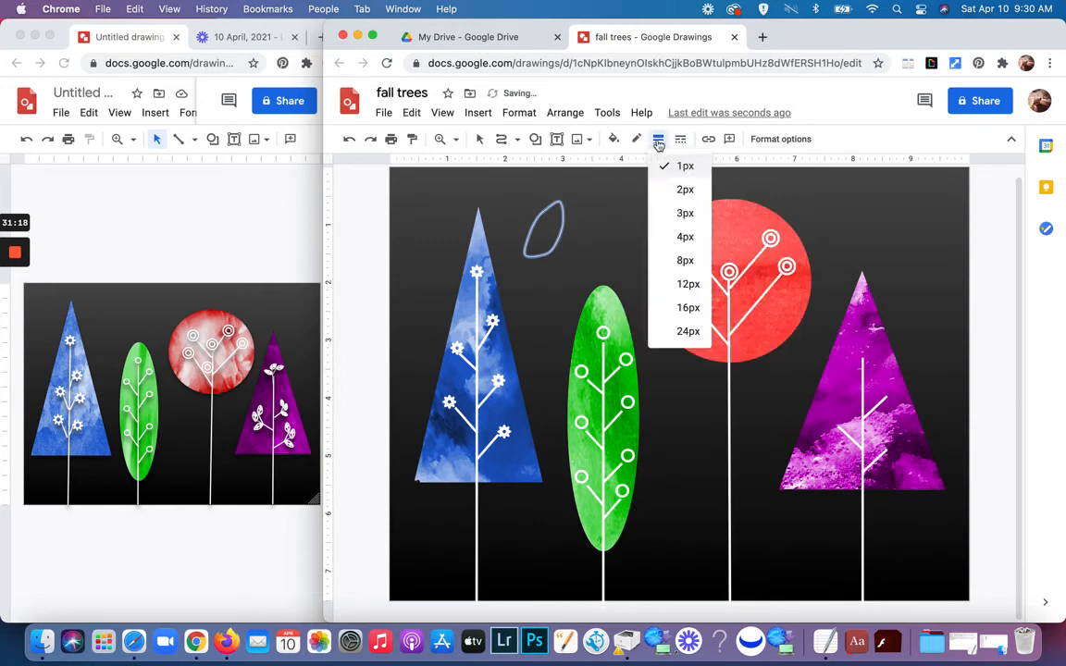
left_click(685, 237)
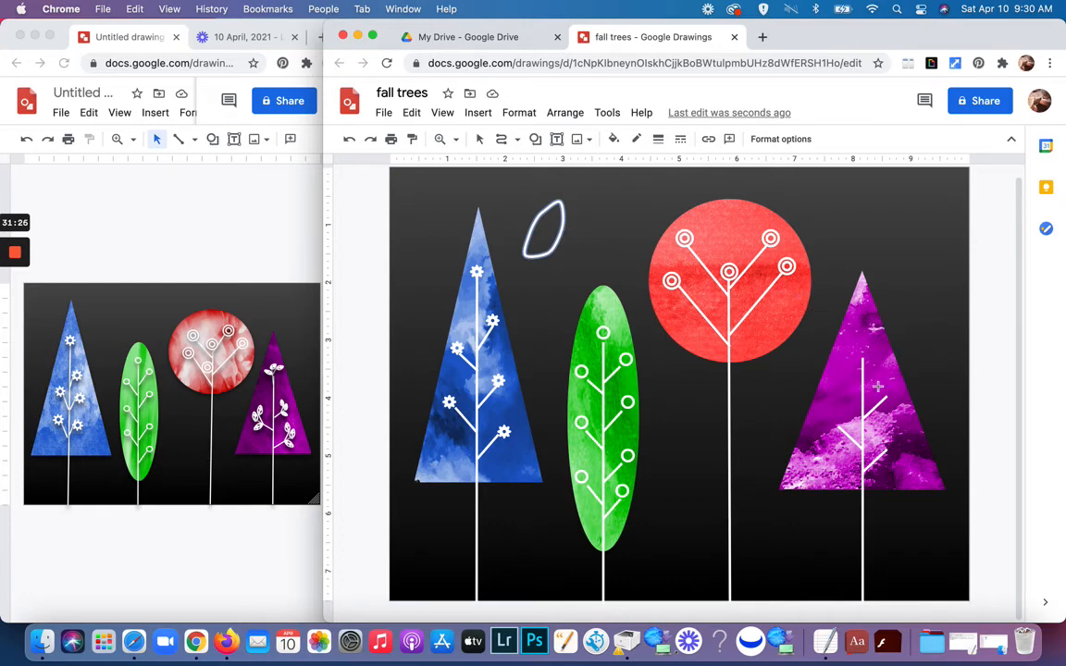
Smooth the leaf's outline by adjusting the curve points on its lower right and upper left edges.
left_click(530, 257)
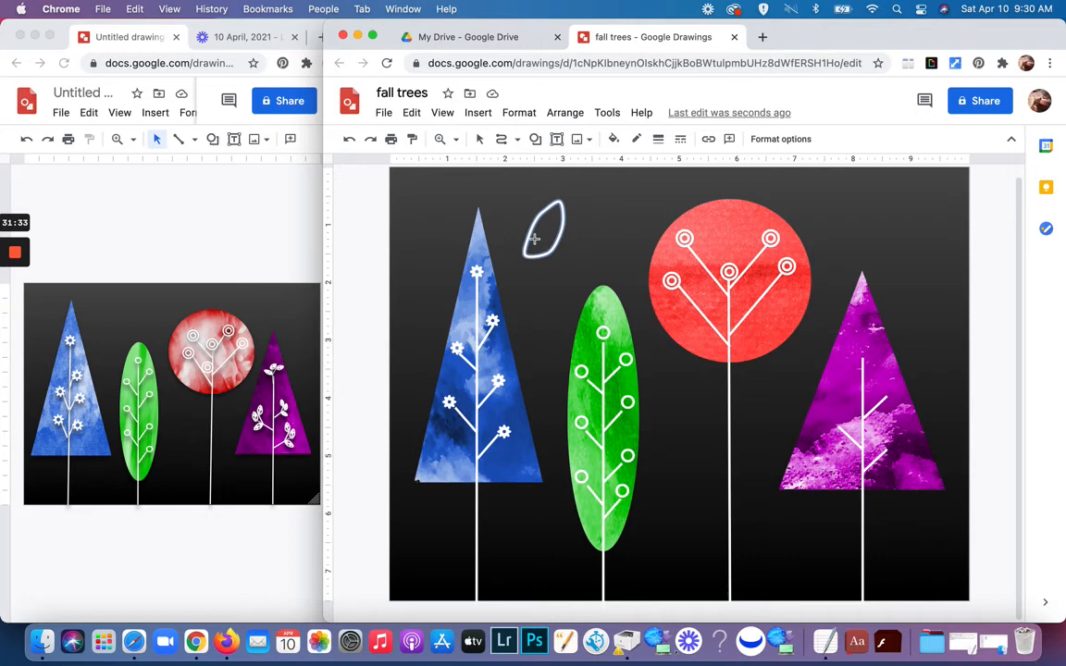
left_click(480, 140)
left_click(541, 224)
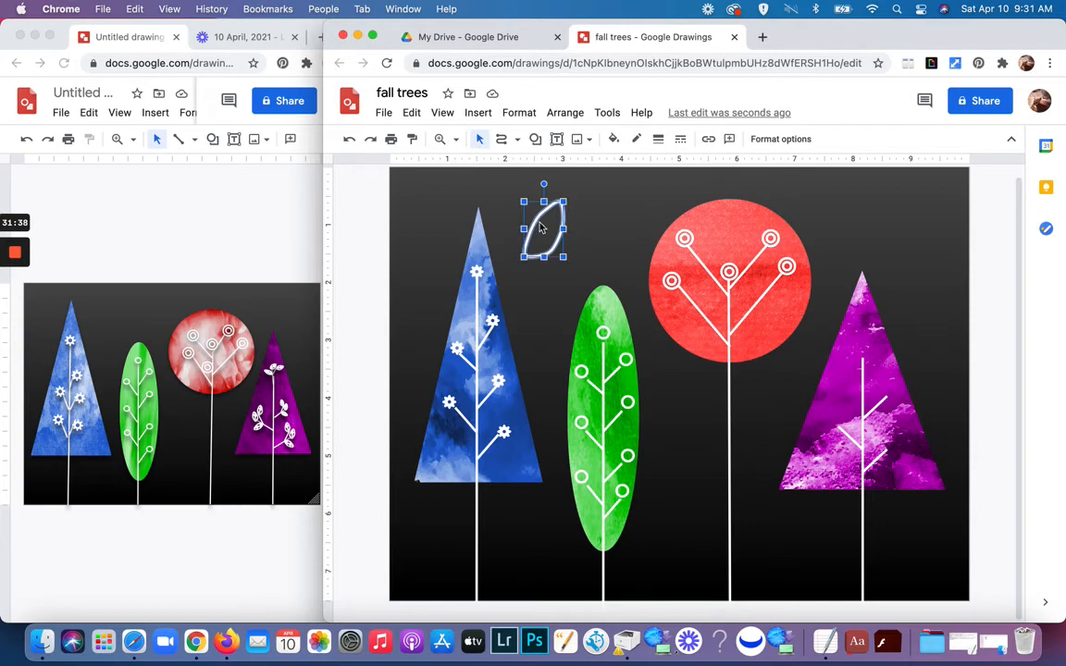
double_click(542, 227)
left_click_drag(555, 247, 559, 243)
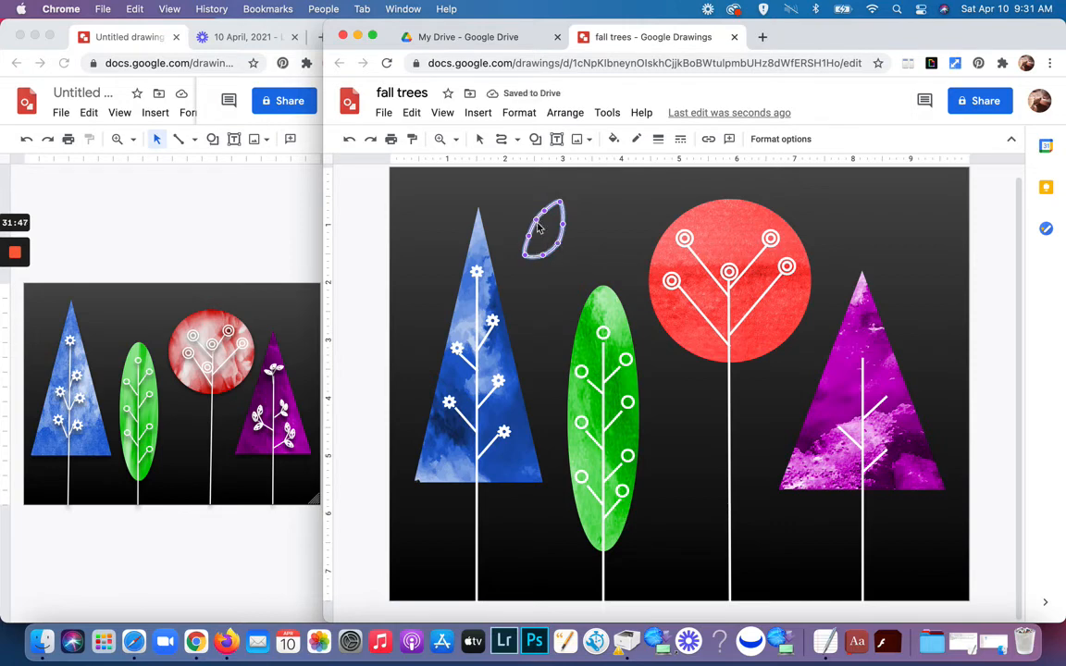
left_click_drag(536, 221, 535, 224)
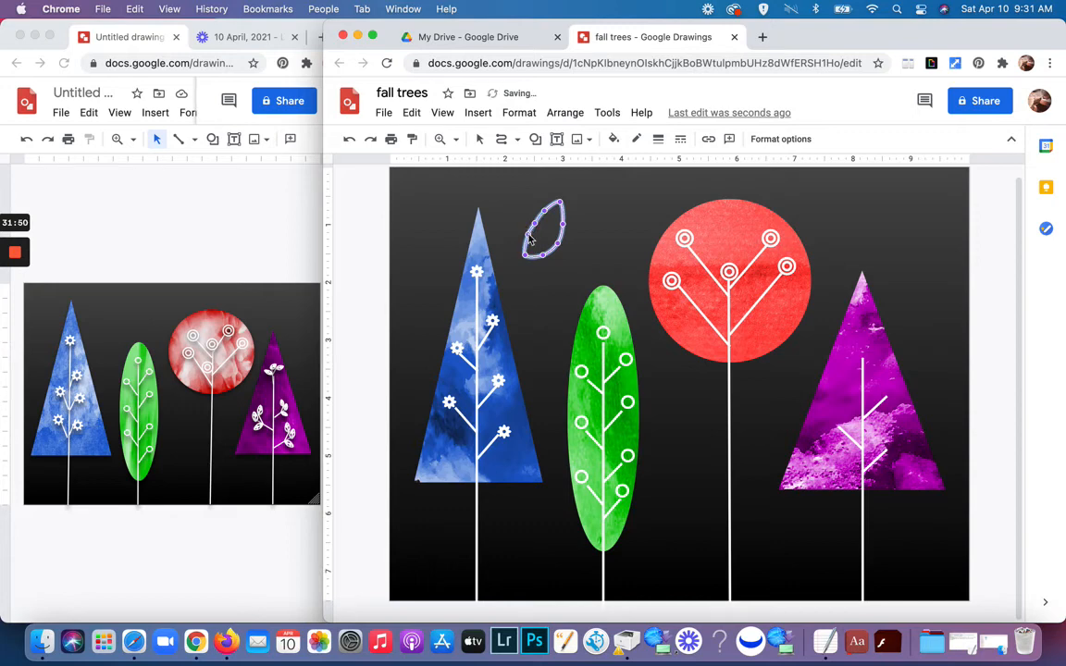
left_click(592, 212)
left_click(592, 213)
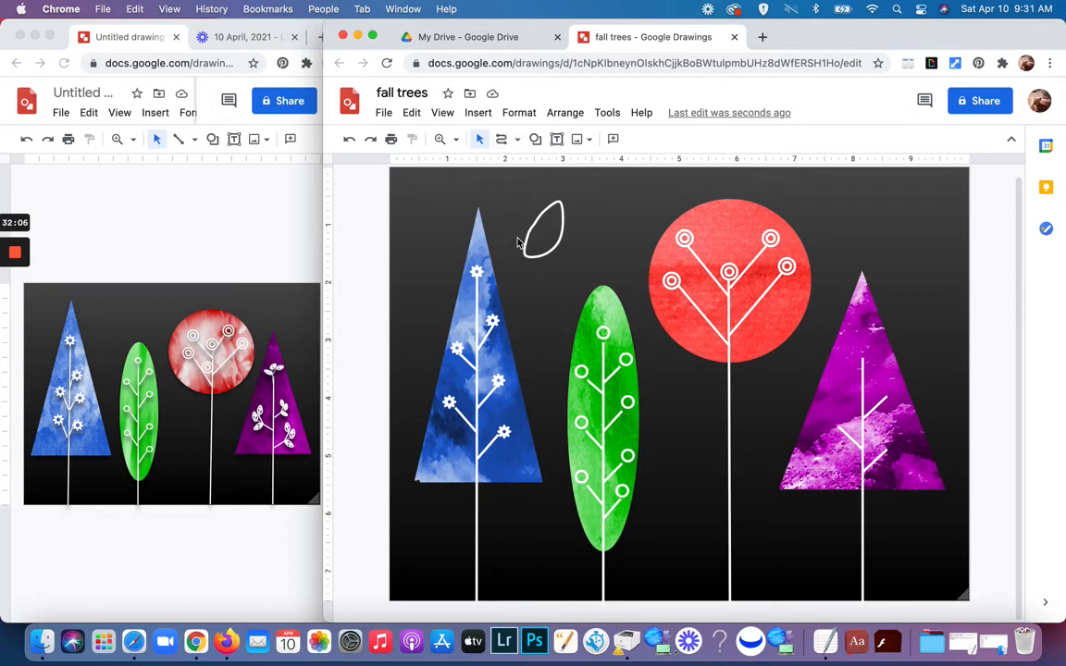
Draw a curved center vein inside the leaf from its base to its tip with the Curve tool.
left_click(501, 140)
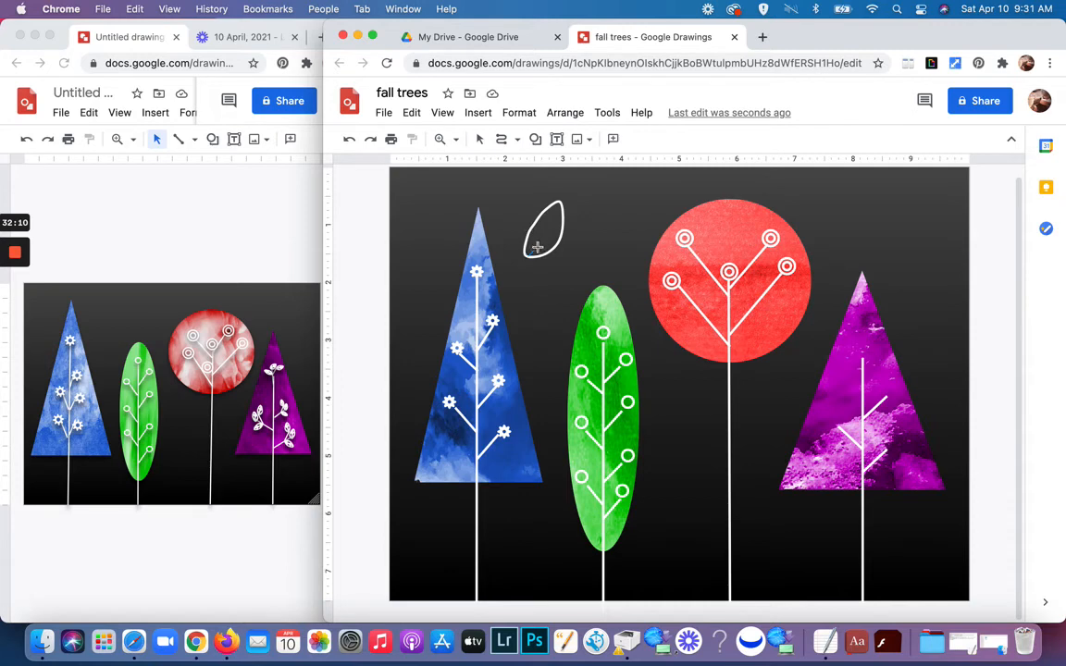
left_click_drag(534, 251, 558, 206)
left_click_drag(558, 206, 559, 204)
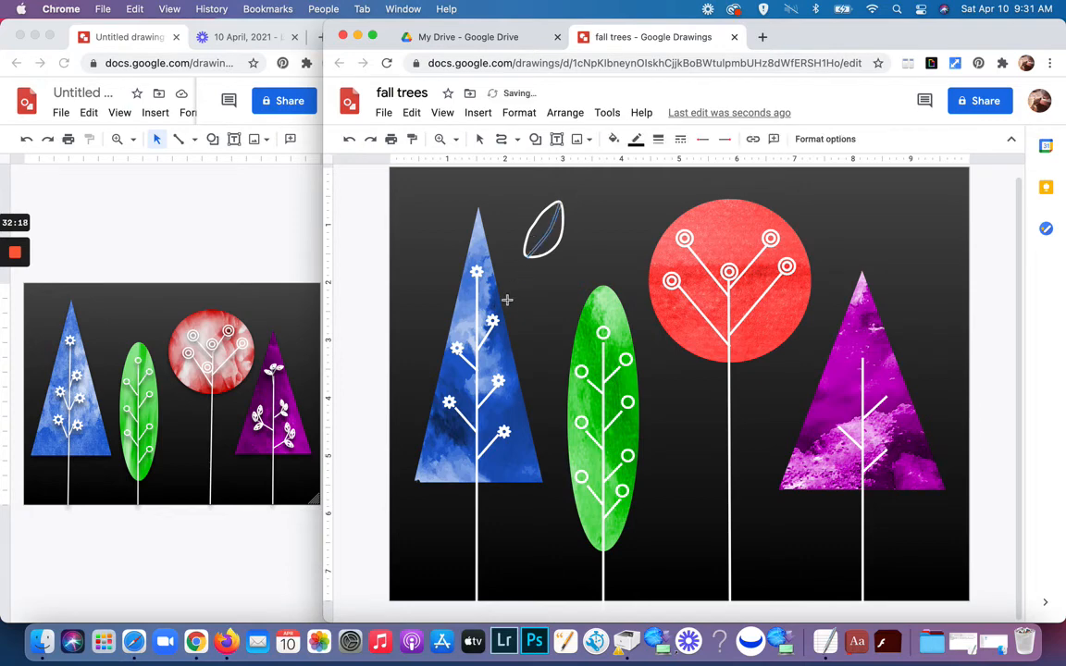
left_click(616, 142)
left_click(763, 219)
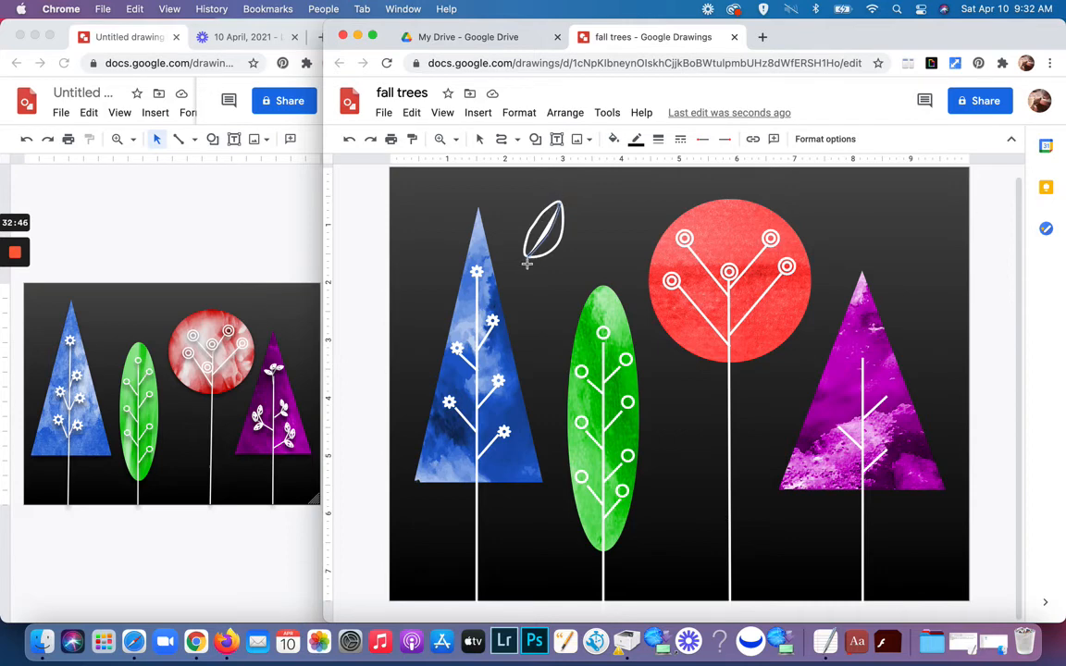
left_click(613, 139)
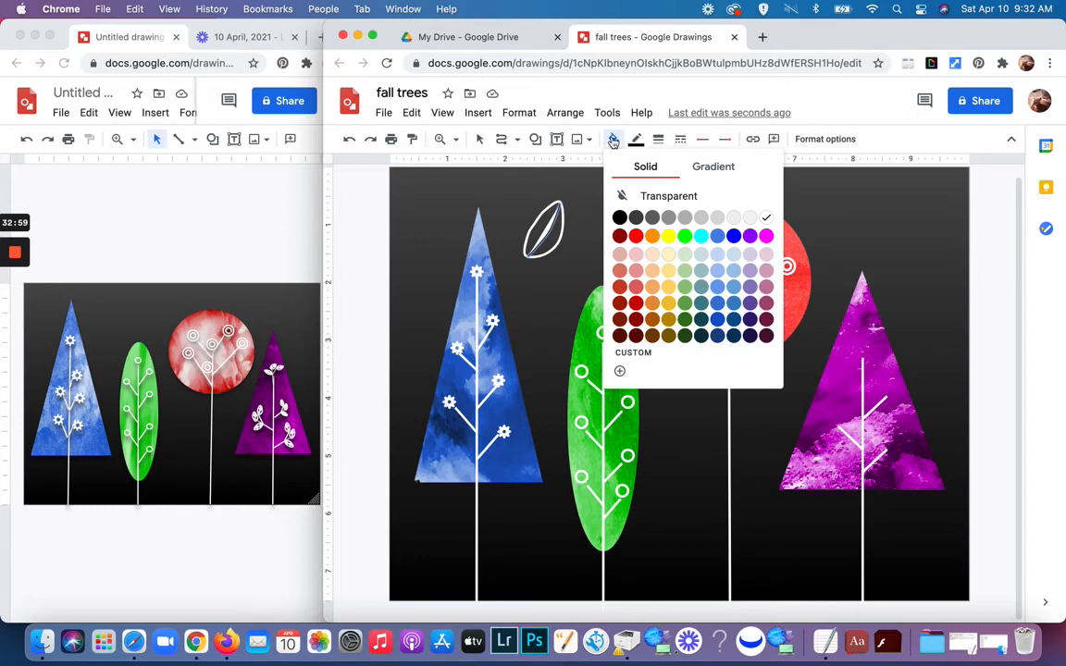
left_click(613, 139)
left_click(349, 138)
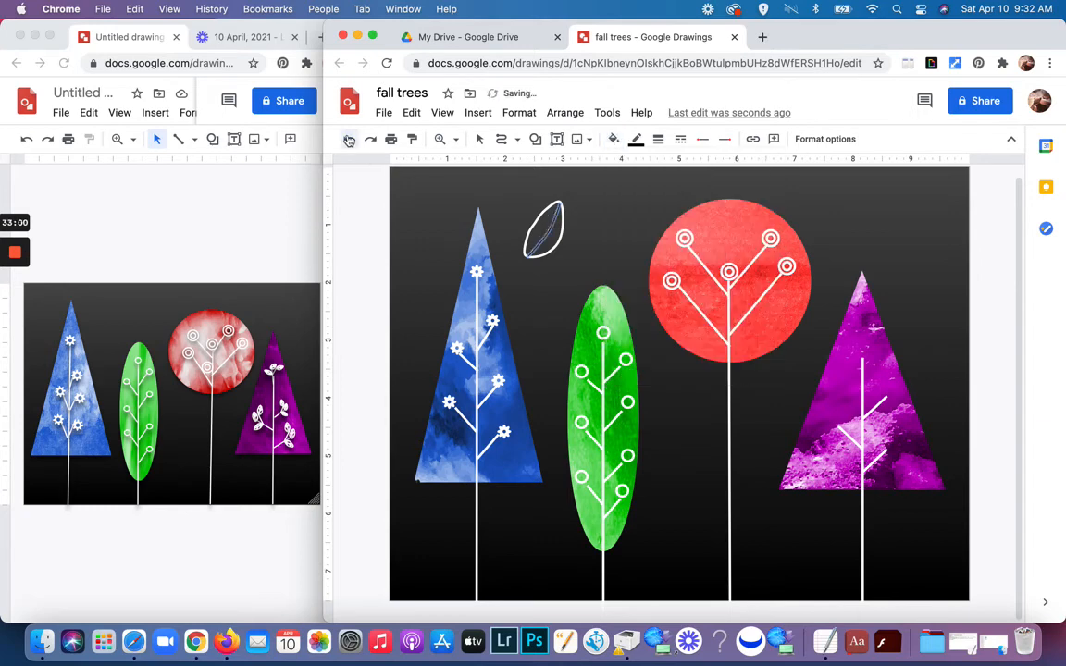
Make the leaf's center vein a white 4px line.
left_click(636, 140)
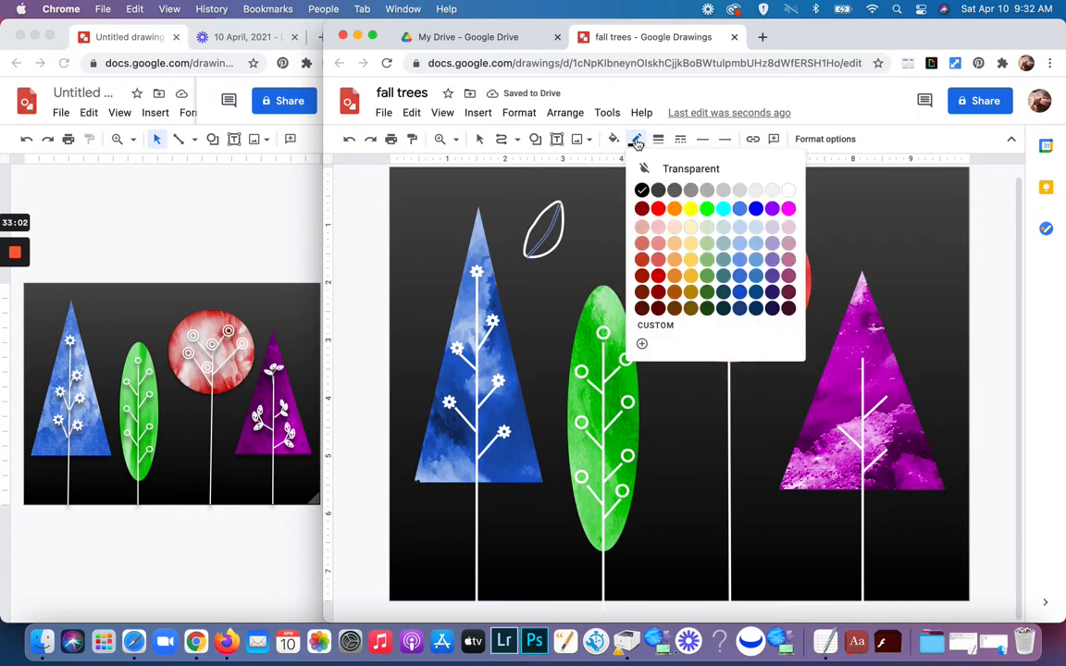
left_click(791, 192)
left_click(660, 140)
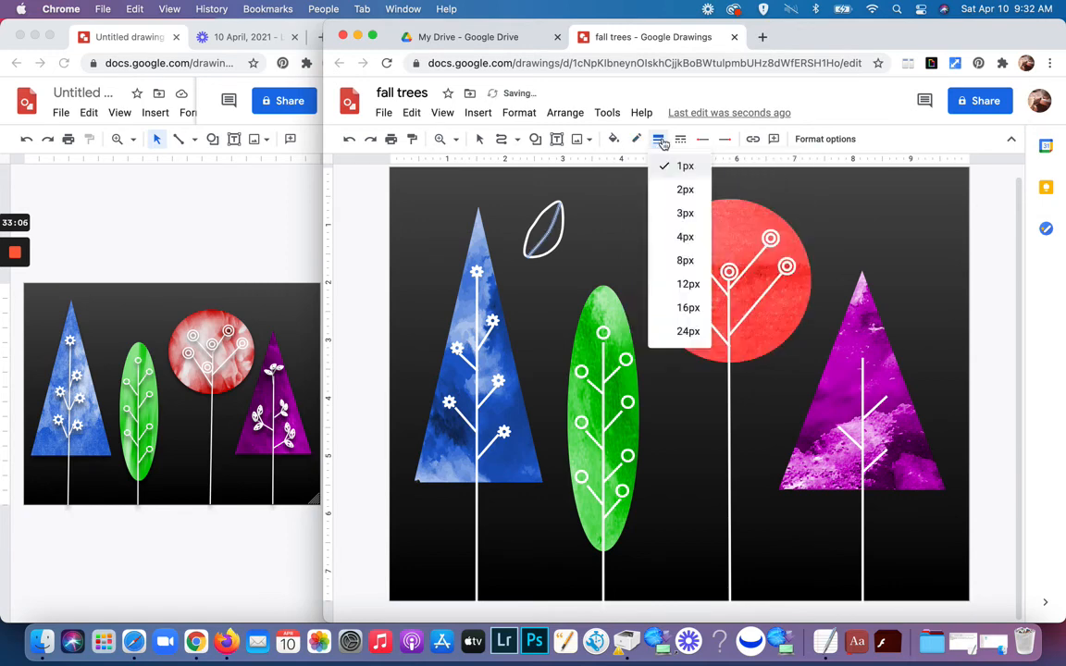
left_click(685, 237)
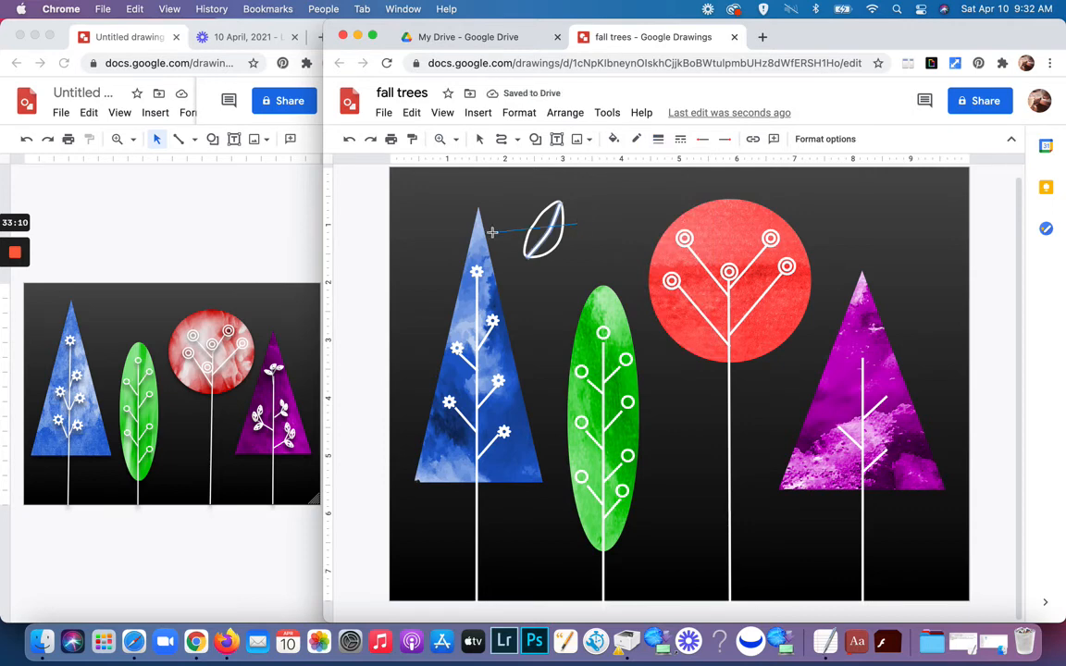
mouse_move(576, 224)
left_mouse_down()
mouse_move(526, 302)
mouse_move(562, 300)
mouse_move(505, 179)
mouse_move(470, 162)
left_mouse_up()
left_click(480, 141)
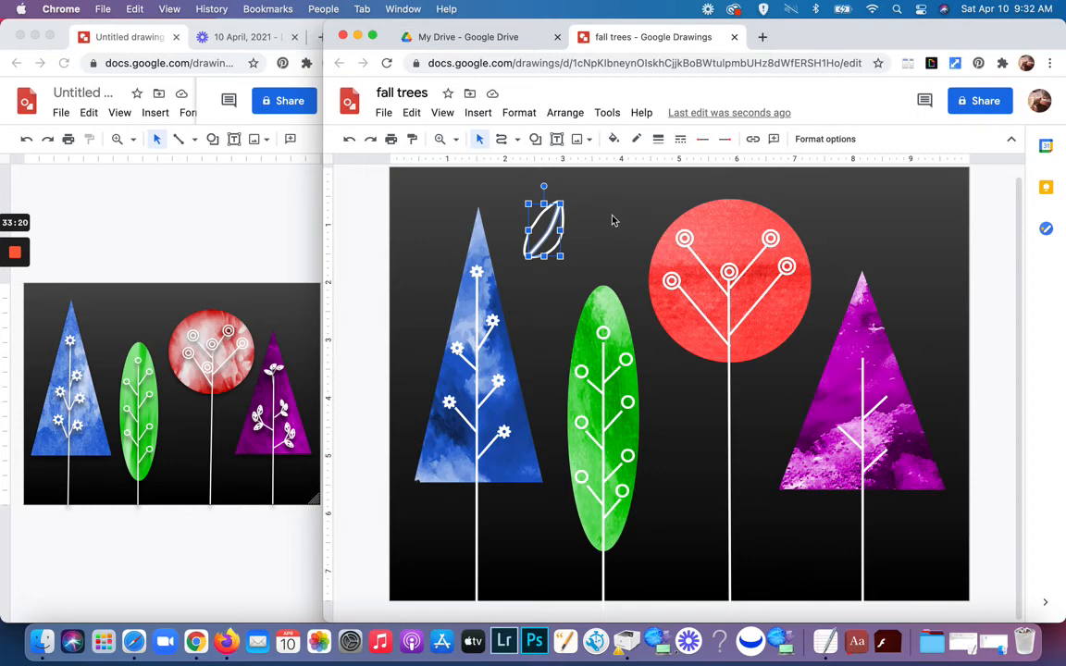
key("Escape")
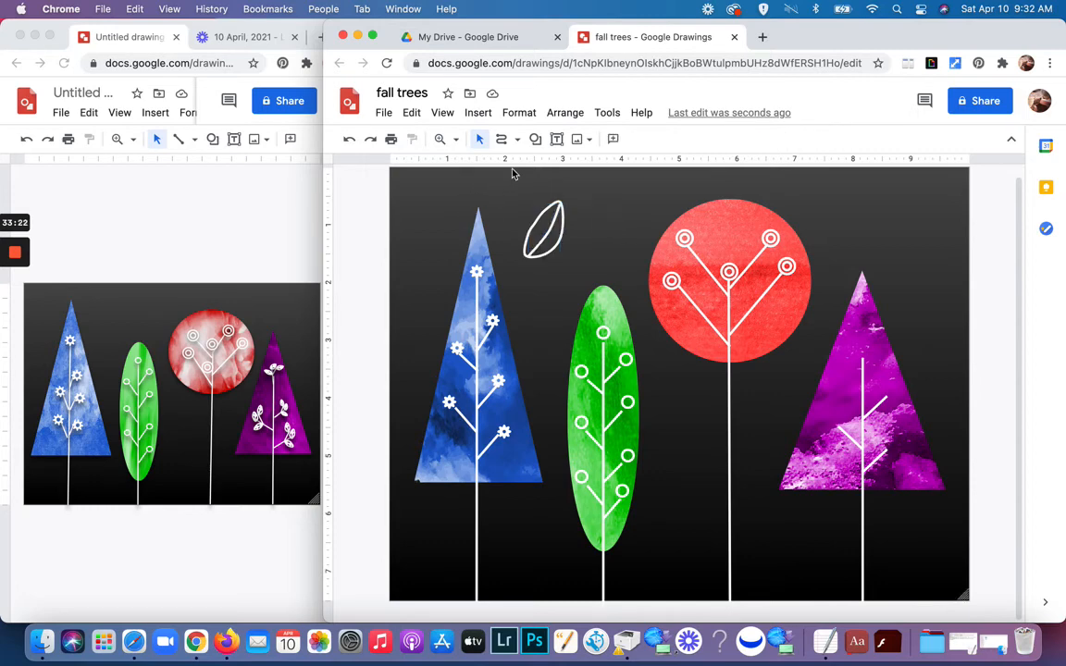
left_click(479, 138)
Draw a short straight side vein from the leaf's left edge to the lower part of its center vein with the Line tool.
left_click(518, 140)
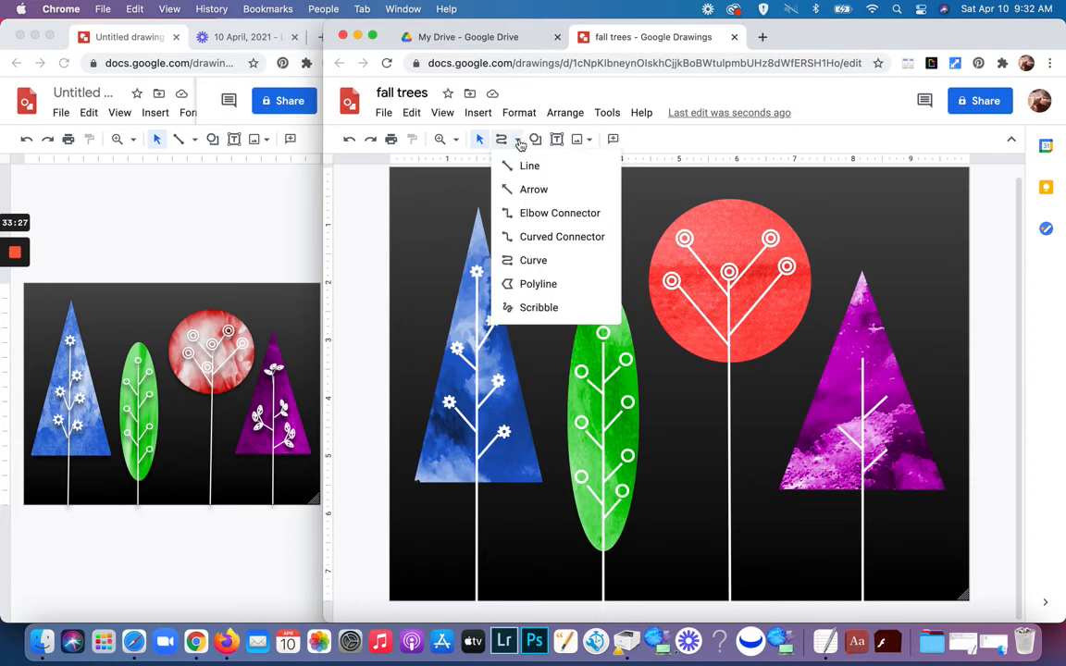
left_click(508, 283)
left_click(518, 140)
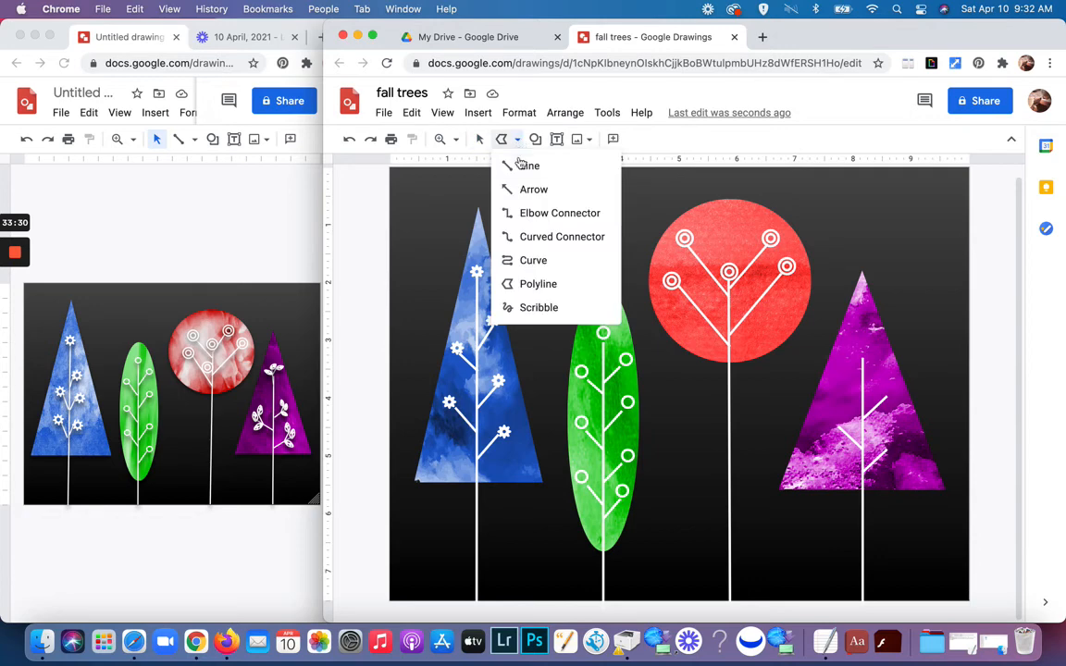
left_click(508, 165)
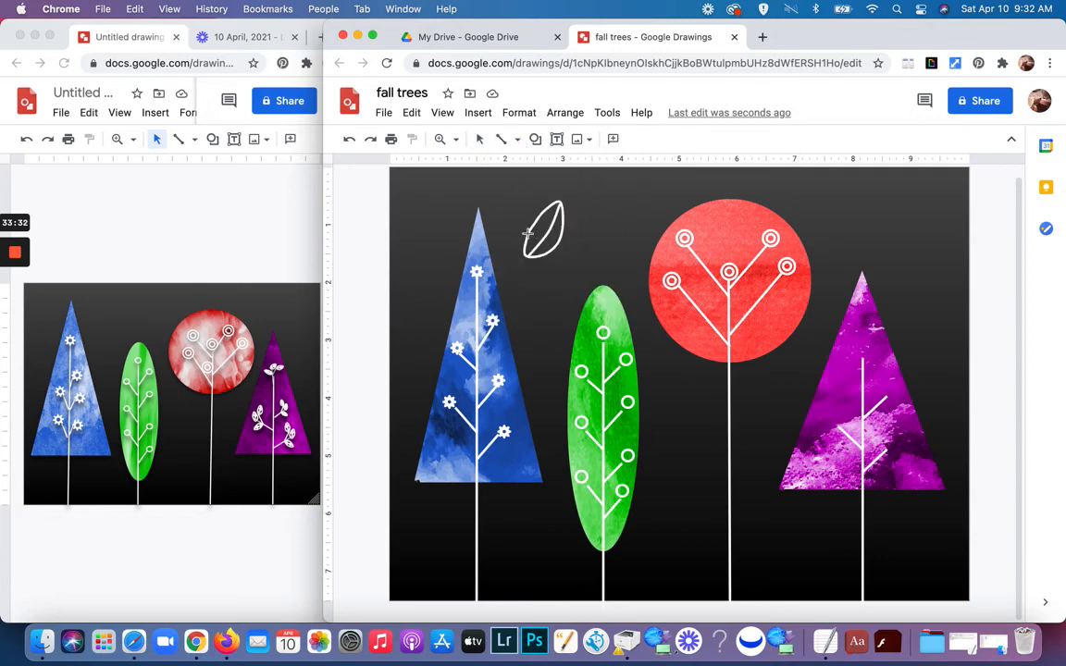
left_click_drag(529, 230, 601, 303)
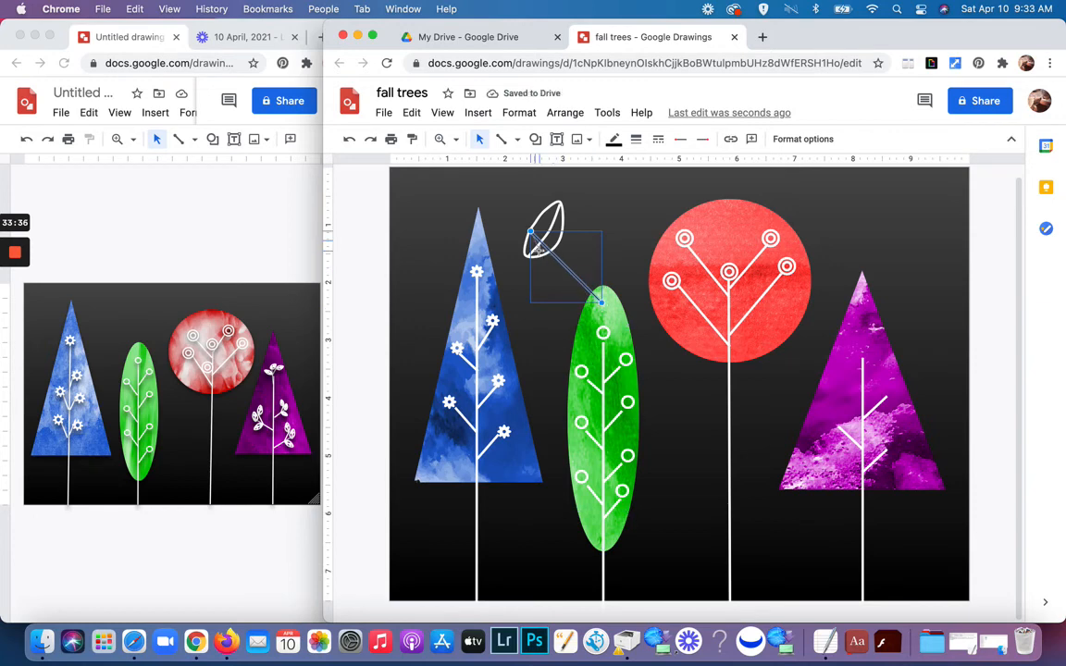
left_click_drag(535, 247, 537, 248)
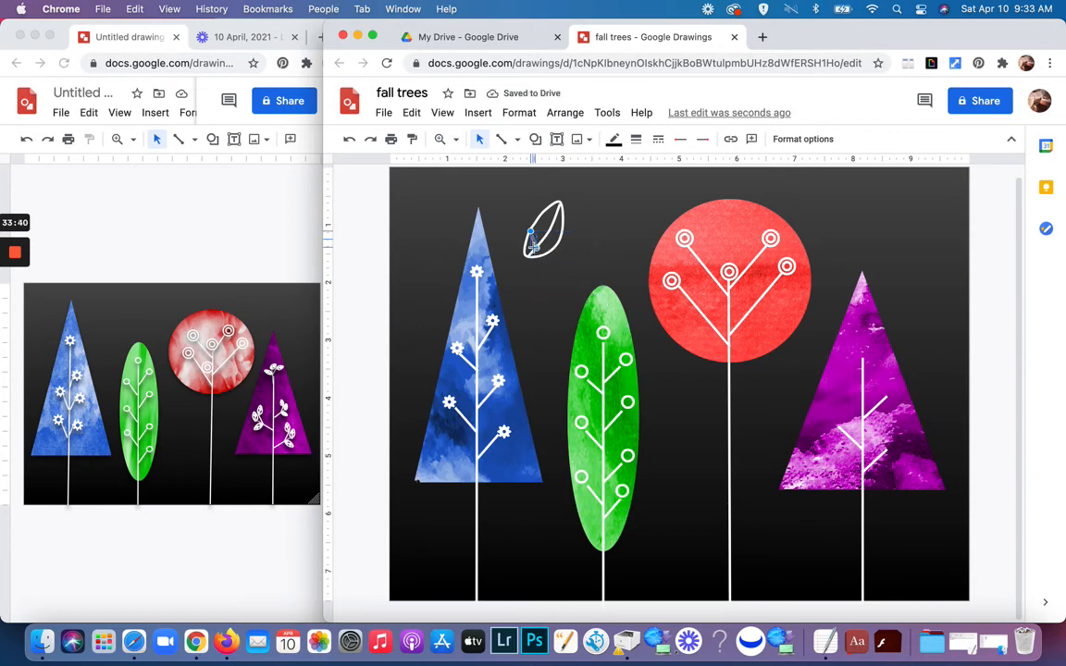
left_click_drag(536, 248, 533, 248)
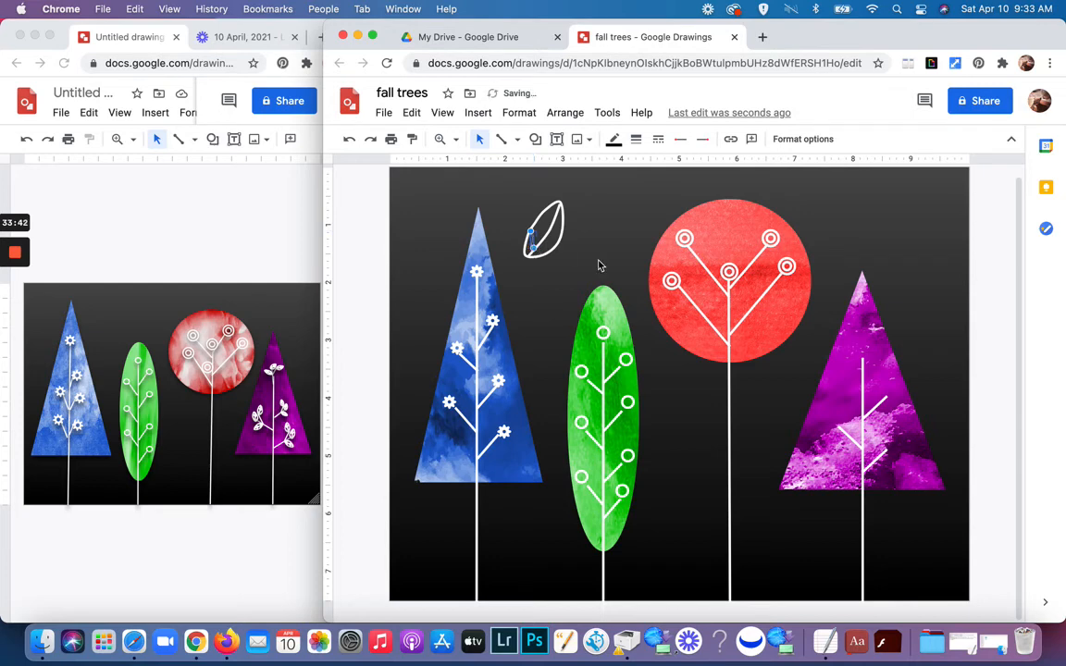
Make the leaf's short side vein a white 4px line.
left_click(615, 140)
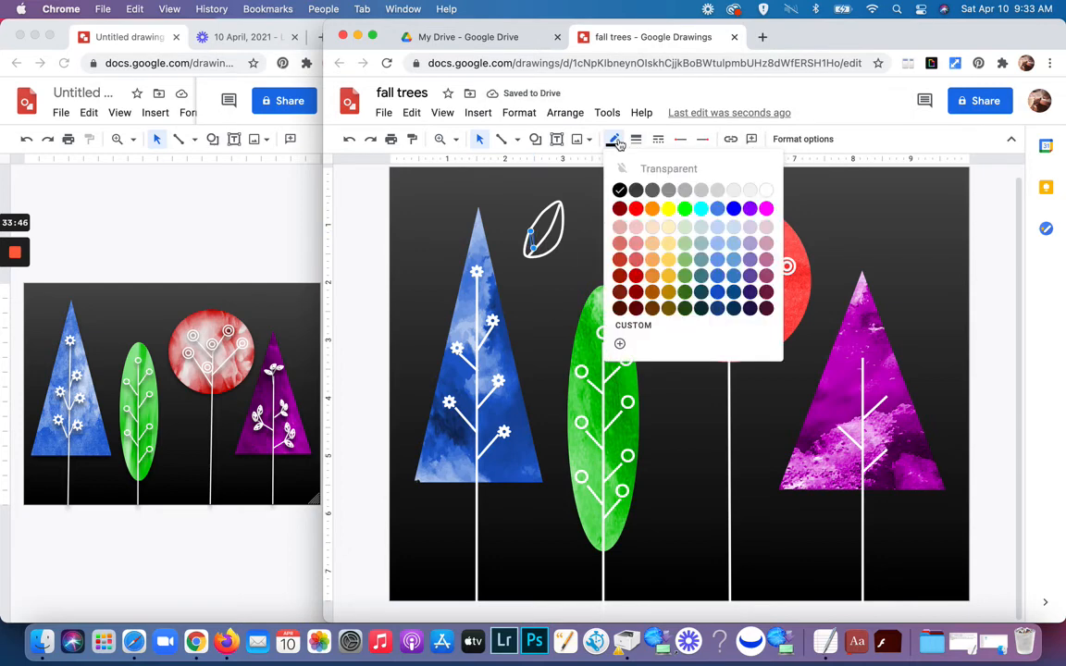
left_click(767, 193)
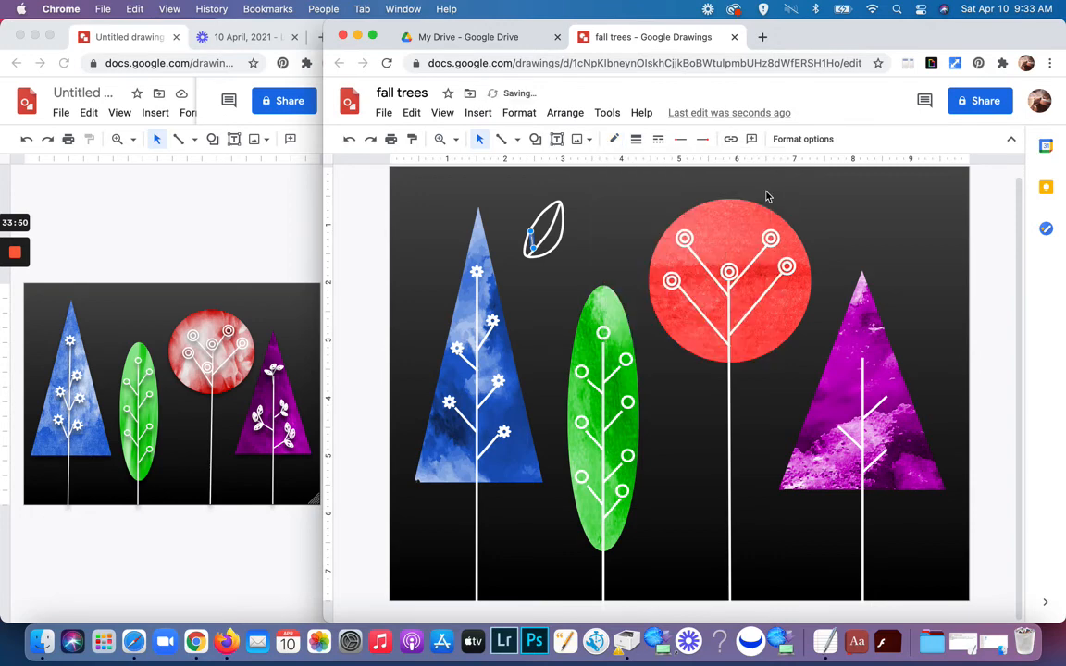
left_click(636, 141)
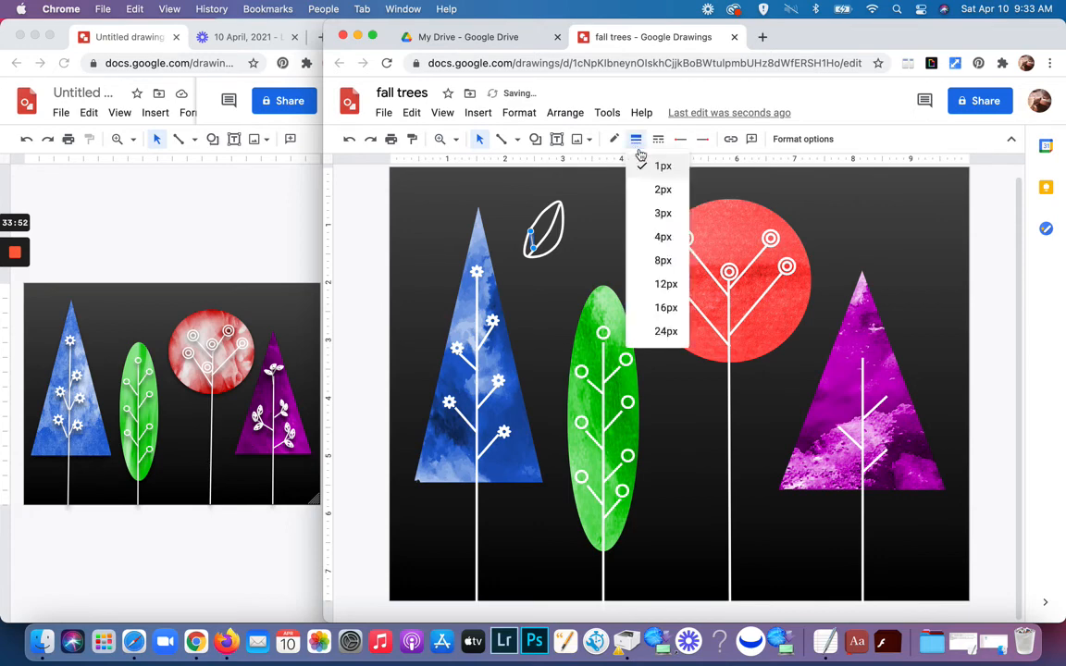
left_click(662, 237)
left_click(635, 231)
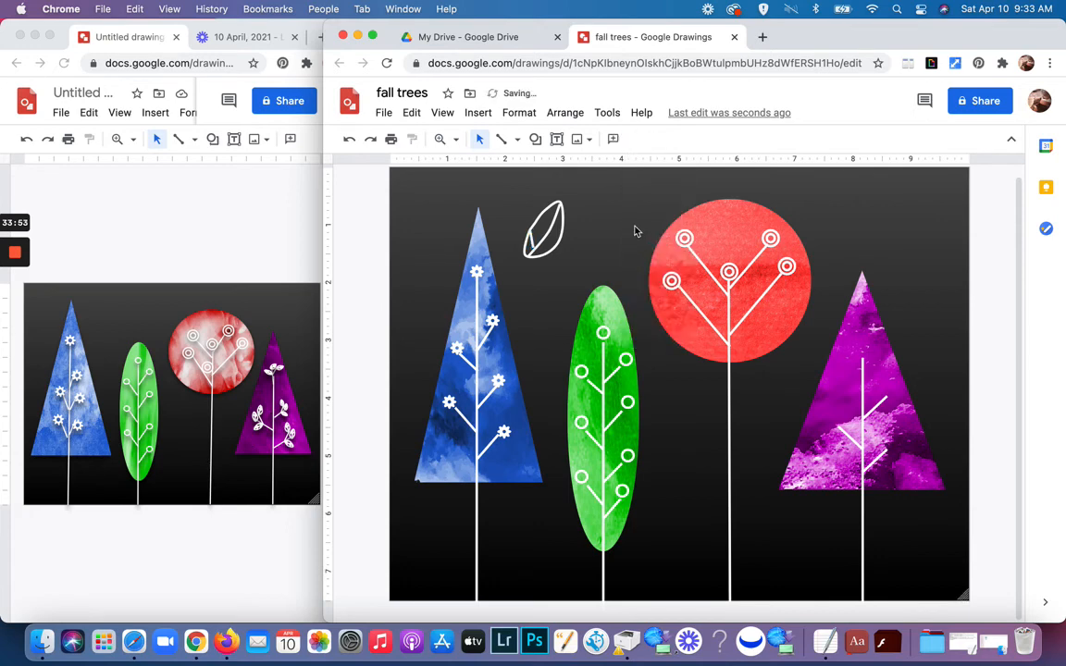
Duplicate the side vein and arrange the copies along both sides of the leaf's center vein.
left_click(535, 242)
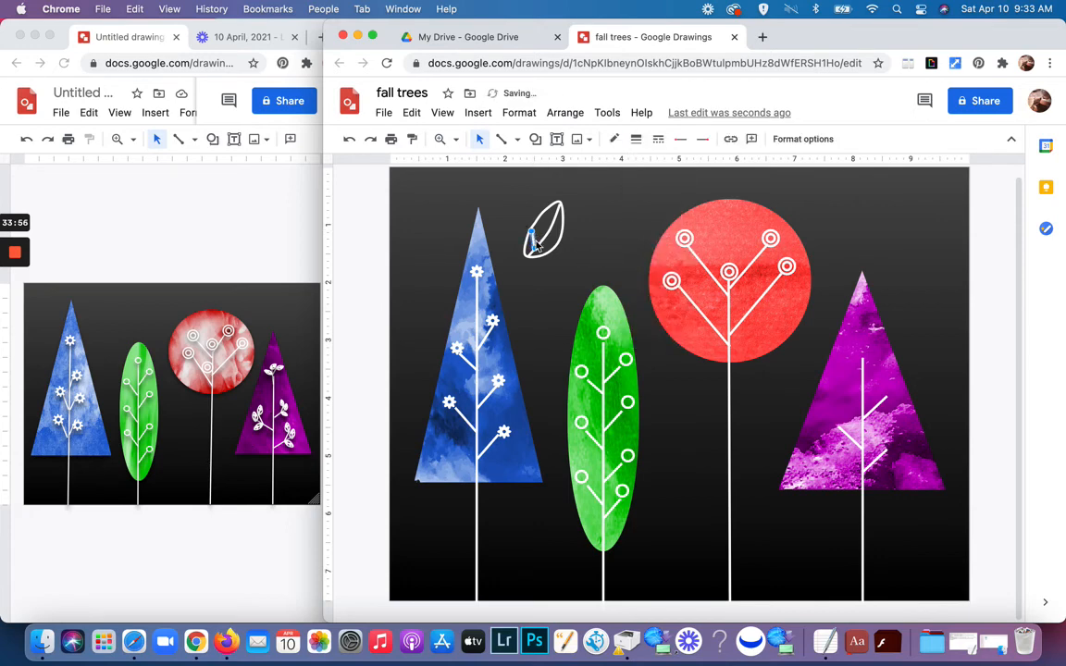
key("super+d")
left_click_drag(543, 251, 543, 228)
key("super+d")
mouse_move(551, 228)
left_mouse_down()
mouse_move(581, 229)
mouse_move(555, 235)
mouse_move(564, 256)
mouse_move(543, 249)
left_mouse_up()
left_click(576, 240)
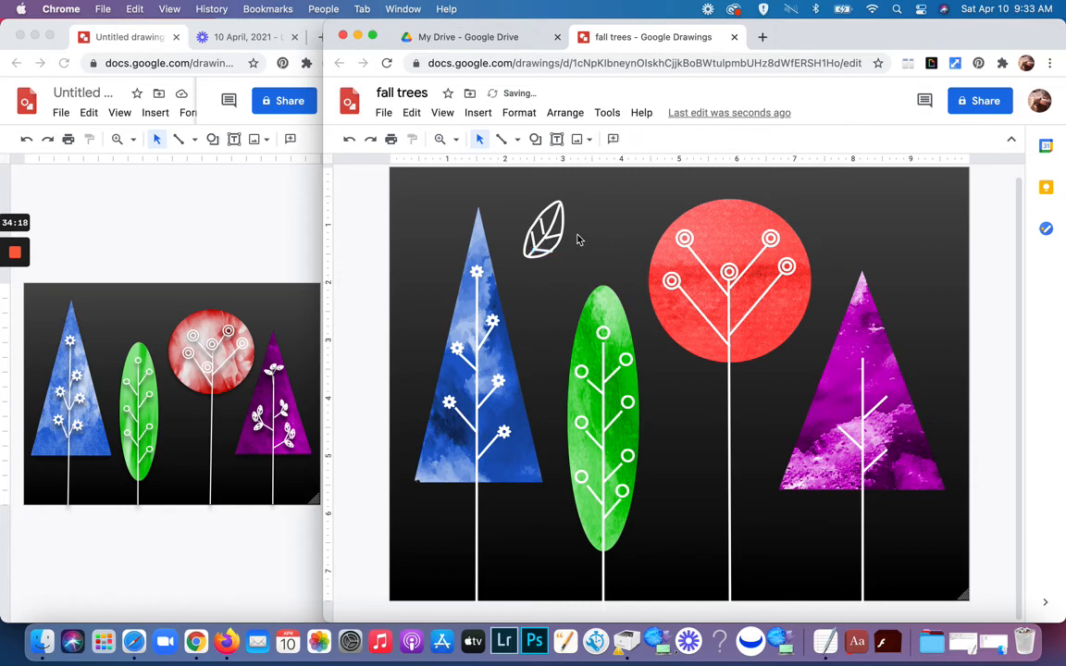
Adjust the side veins' endpoints so they meet the center vein and the leaf's outline.
left_click(543, 229)
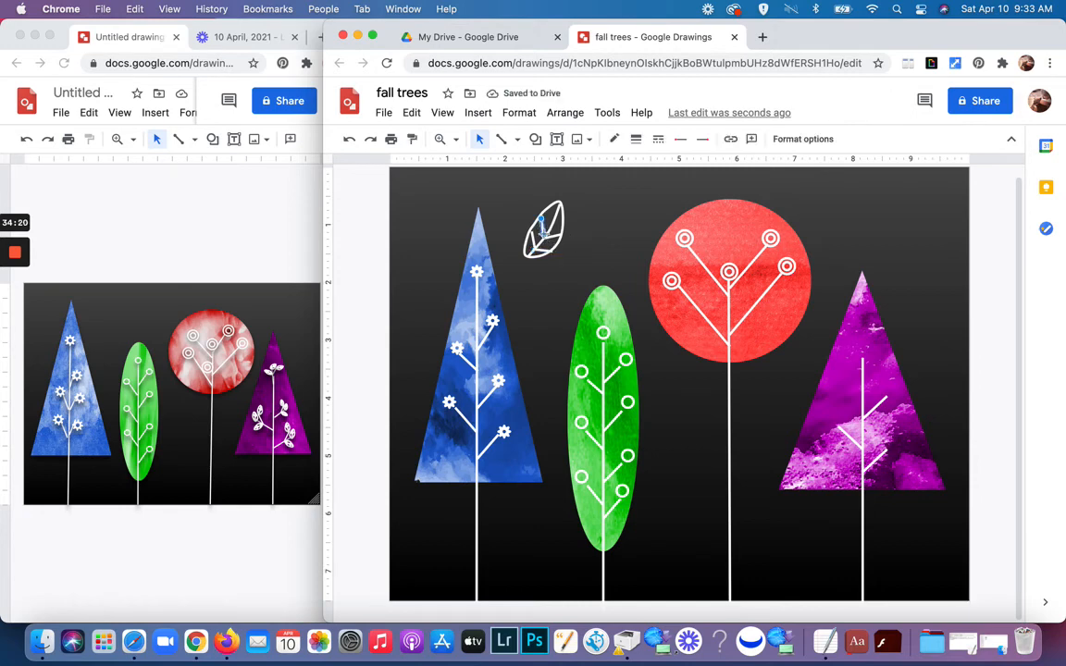
left_click_drag(543, 235, 546, 238)
left_click(545, 251)
left_click_drag(553, 252, 541, 221)
left_click(541, 225)
left_click_drag(541, 221, 539, 220)
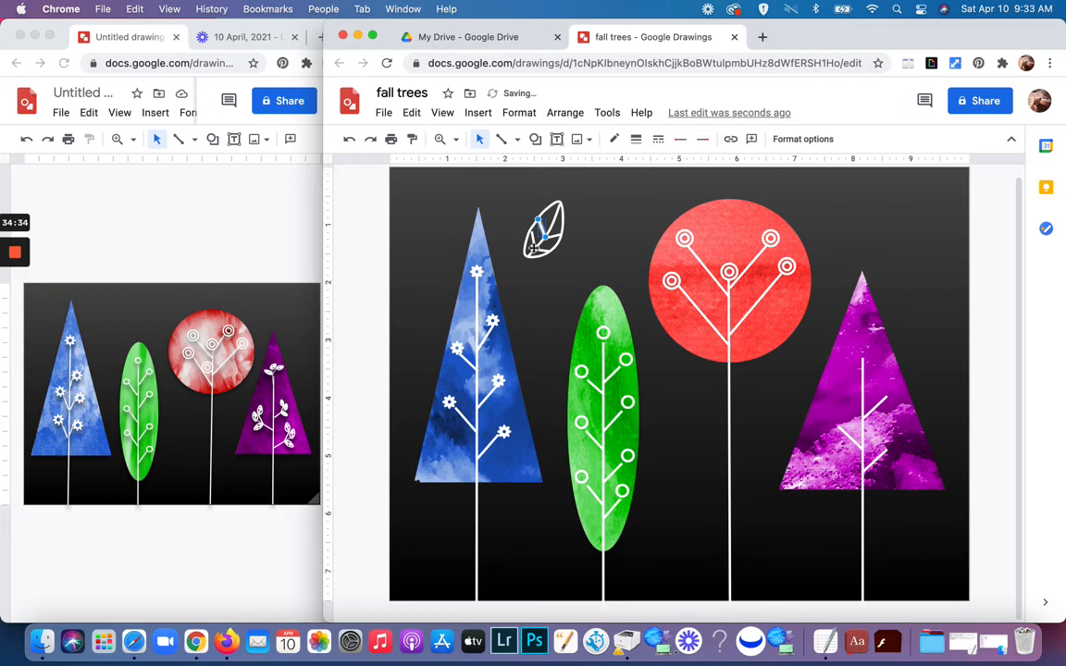
left_click(535, 239)
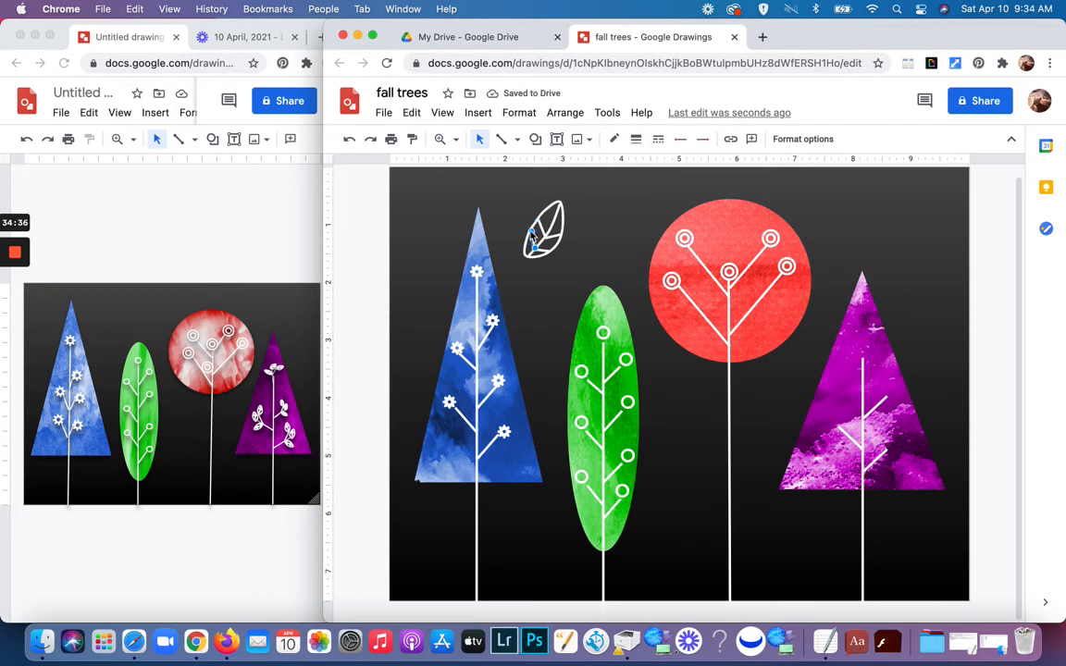
left_click_drag(532, 233, 529, 236)
left_click(504, 213)
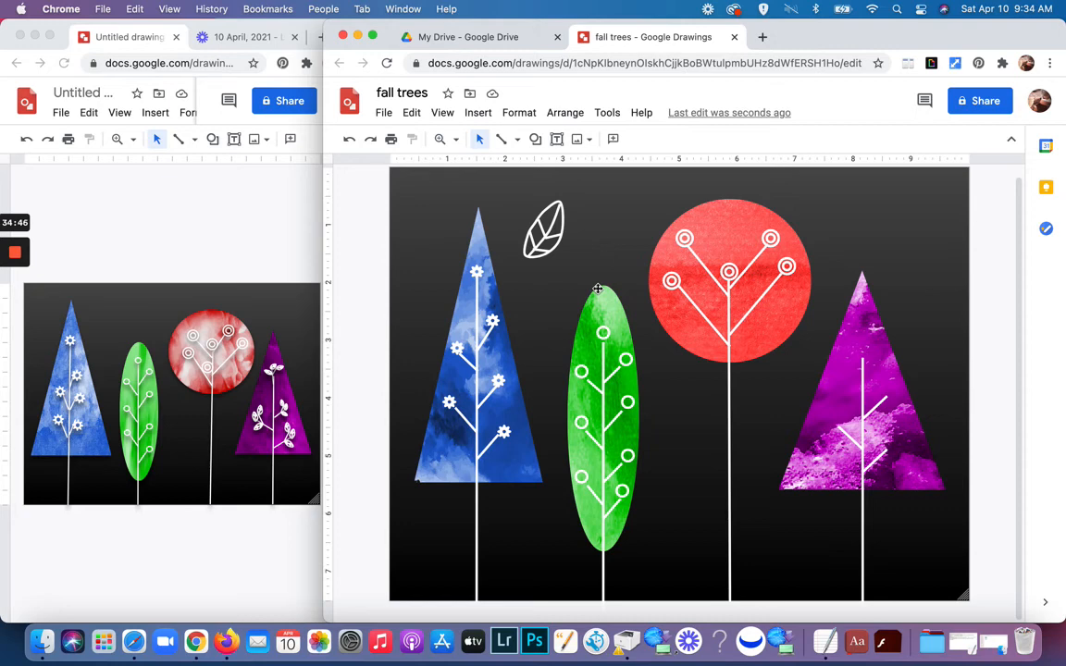
Group the leaf's outline, center vein and side veins into one object.
left_click(542, 228)
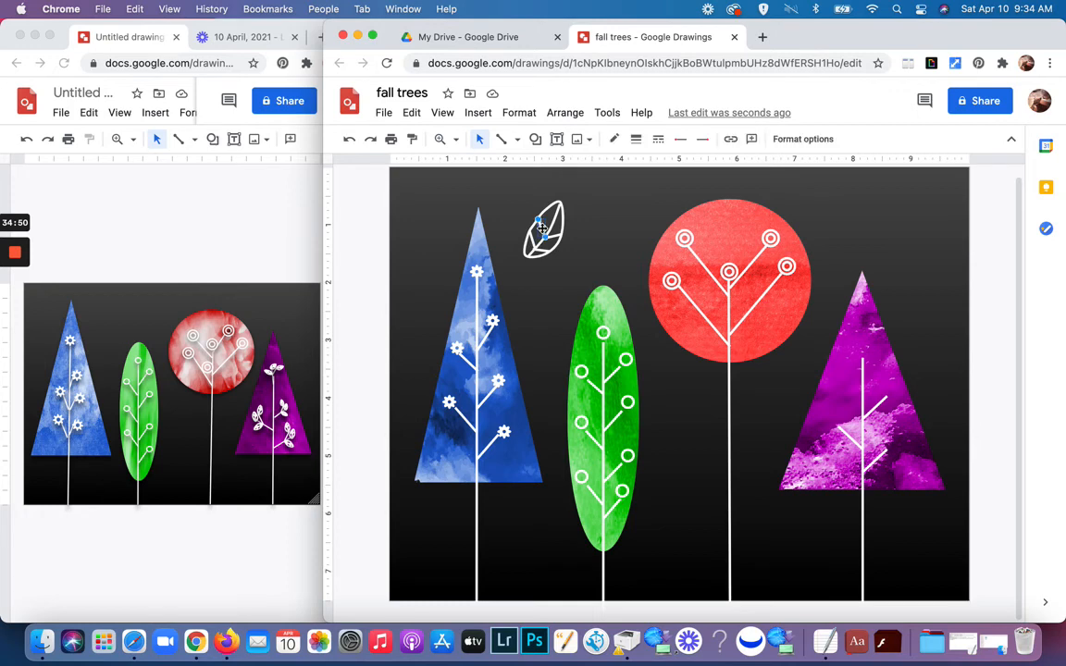
left_click(554, 239, "shift")
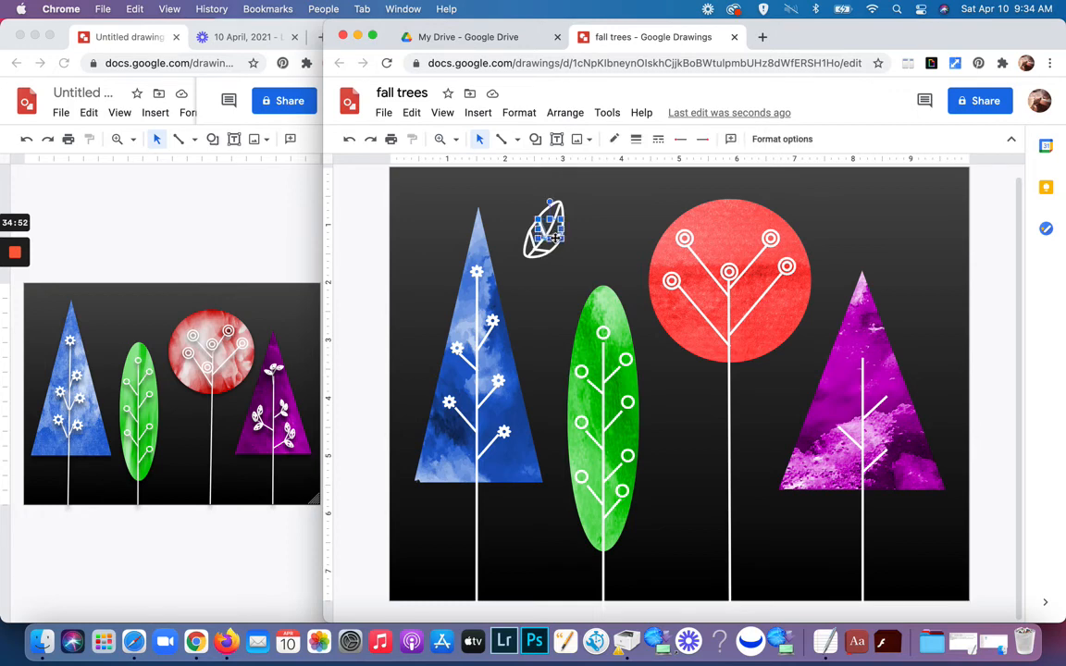
left_click(545, 251, "shift")
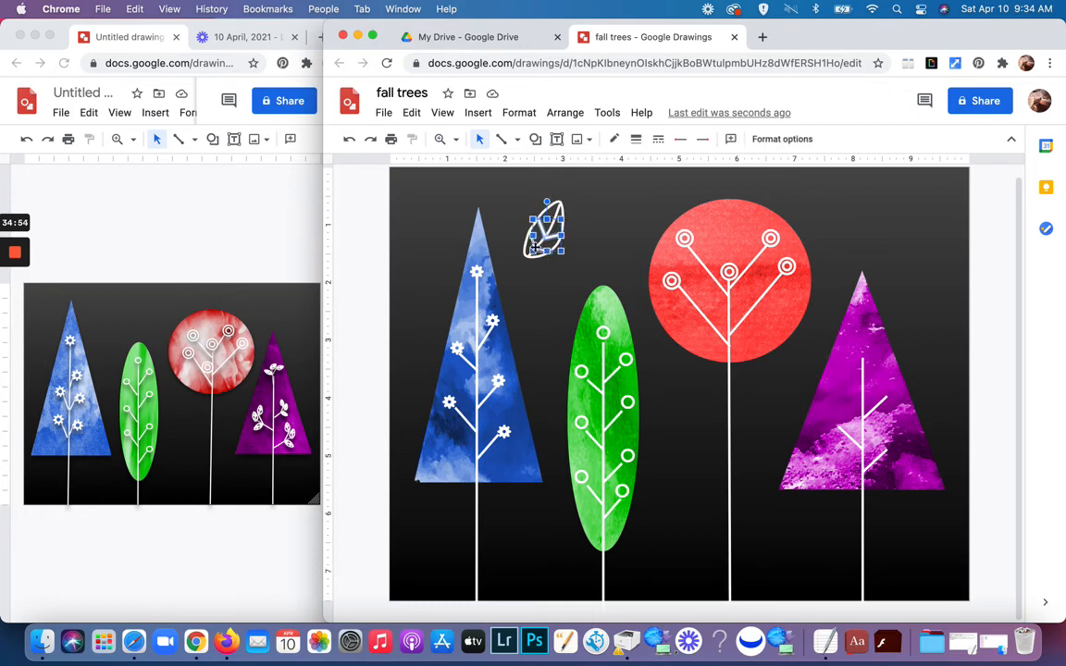
left_click(534, 246, "shift")
left_click(543, 259, "shift")
key("super+alt+g")
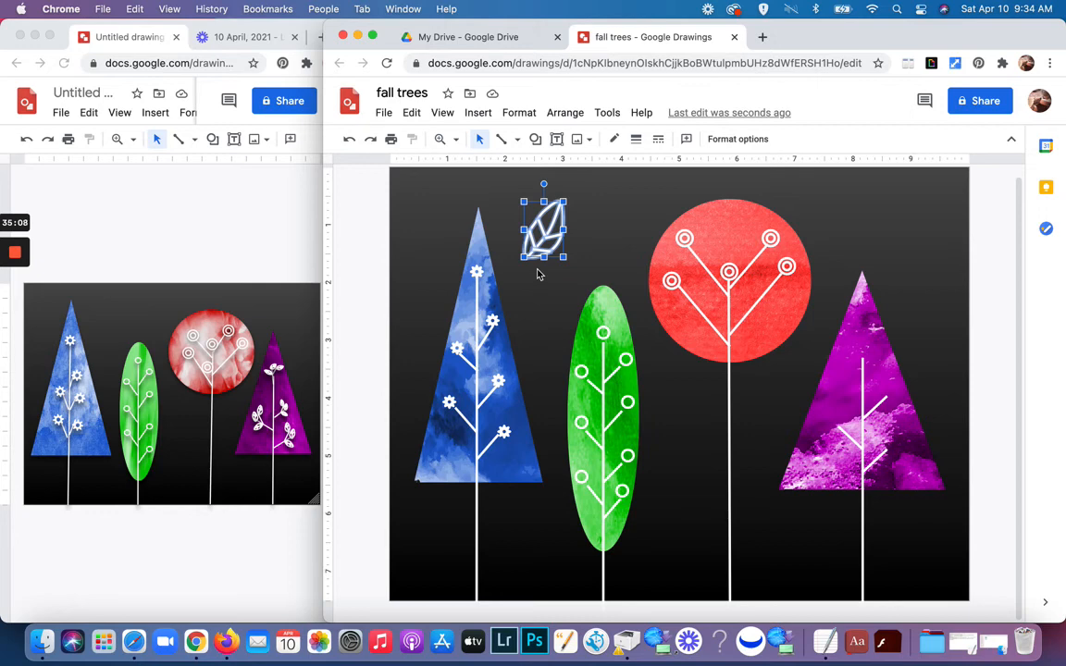
left_click(564, 113)
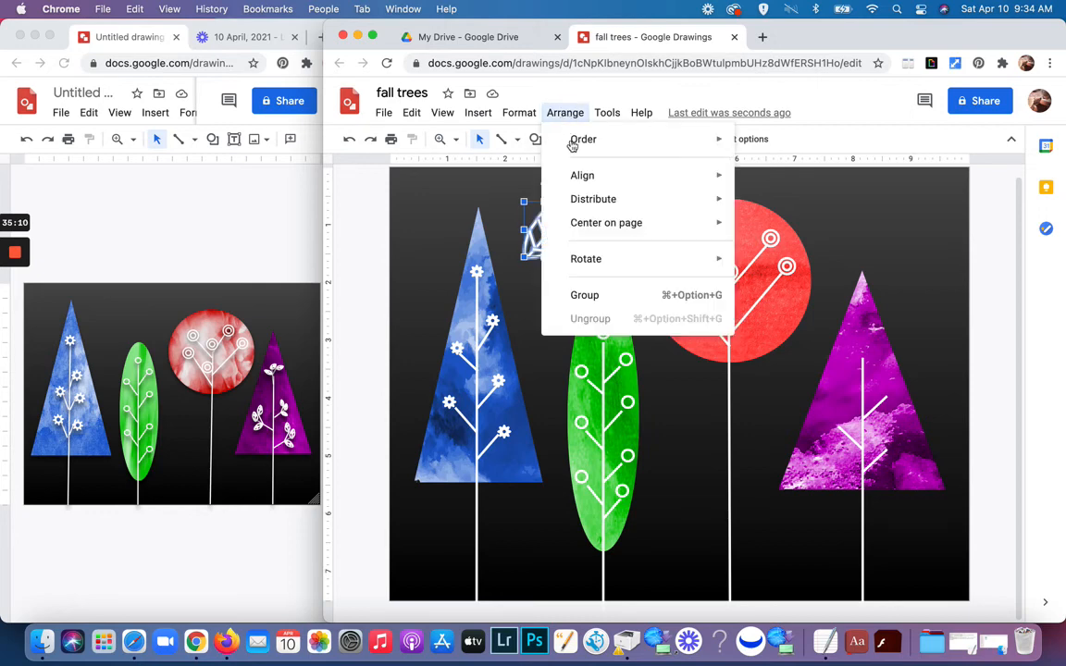
left_click(582, 295)
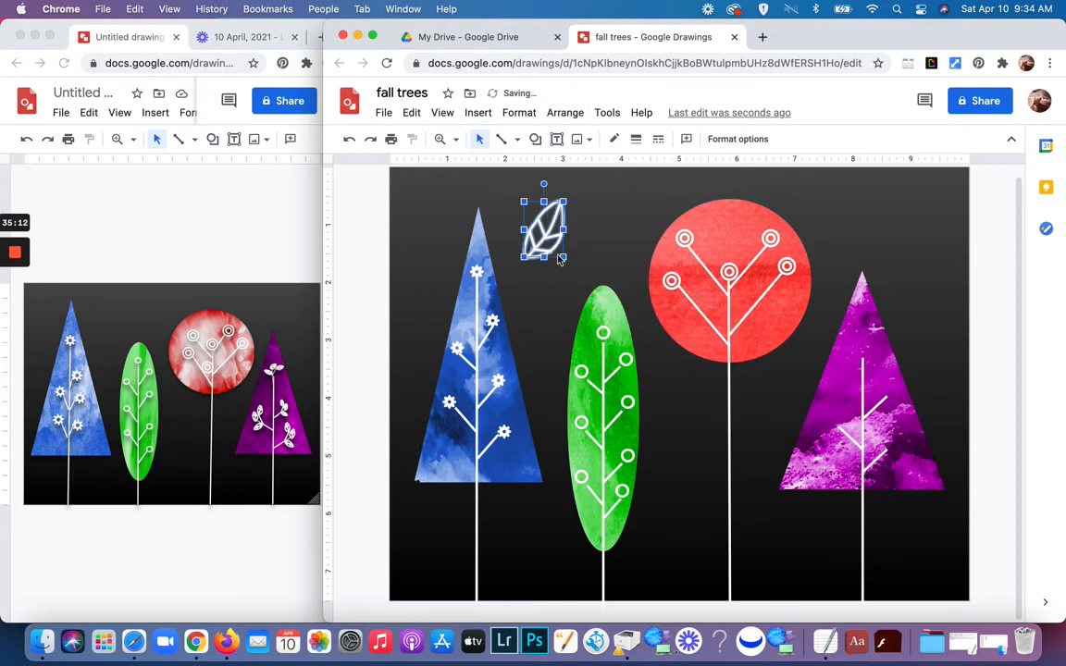
left_click(557, 292)
Move the grouped leaf to the left, close to the blue tree's upper edge.
left_click(542, 247)
mouse_move(543, 246)
left_mouse_down()
mouse_move(523, 242)
mouse_move(568, 252)
mouse_move(527, 244)
left_mouse_up()
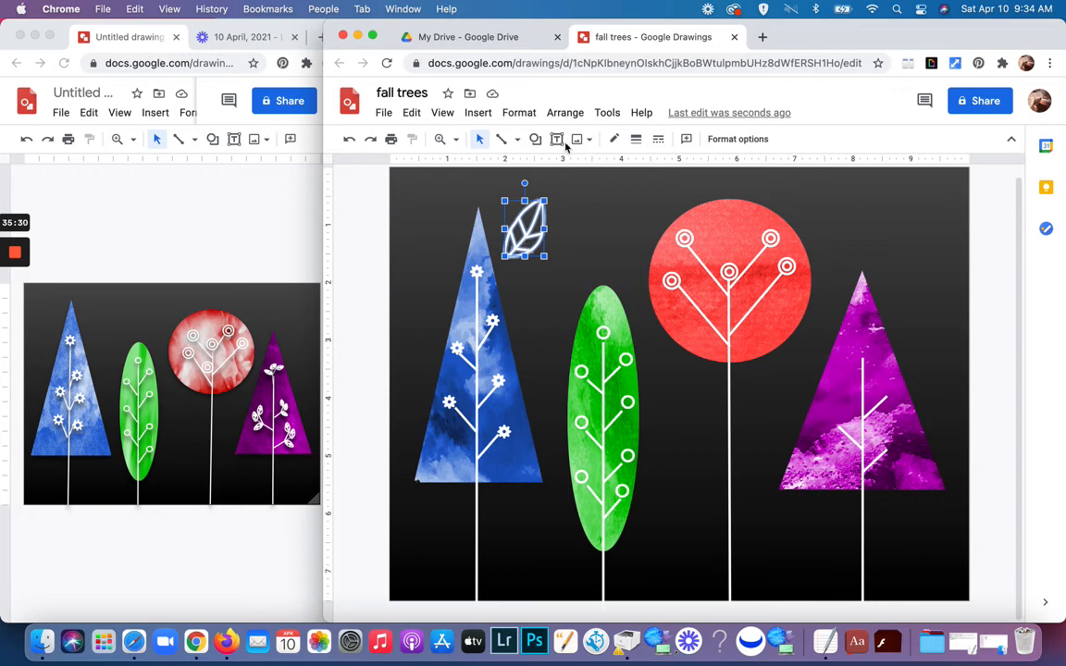
left_click_drag(518, 239, 510, 239)
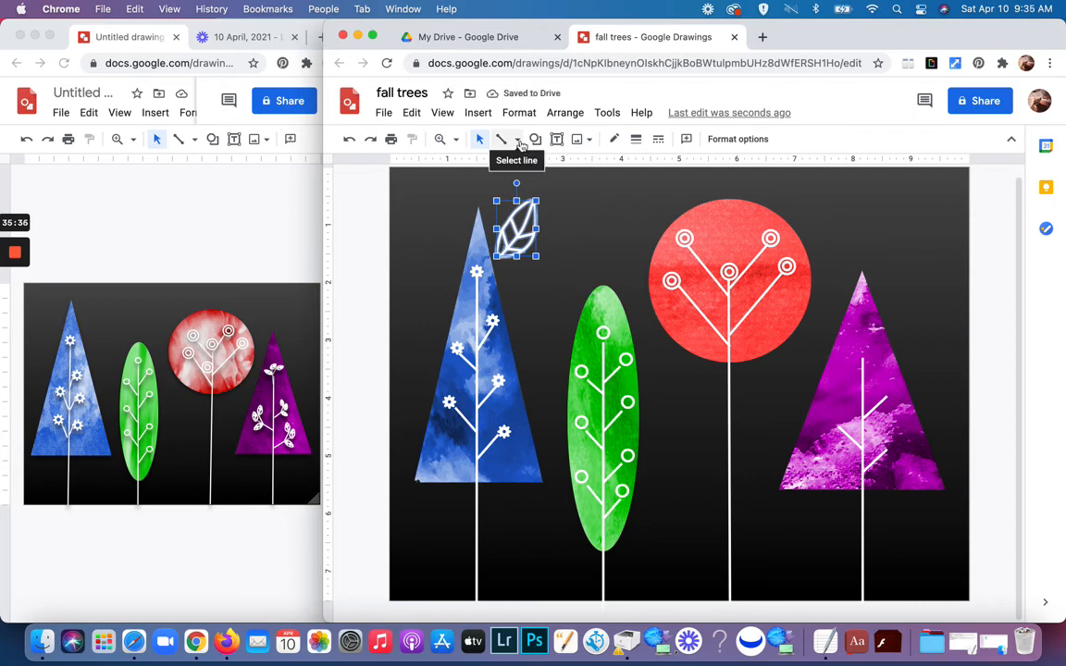
Try drawing a second, larger leaf outline beside the first one with the Polyline tool, and undo it.
left_click(517, 139)
left_click(523, 284)
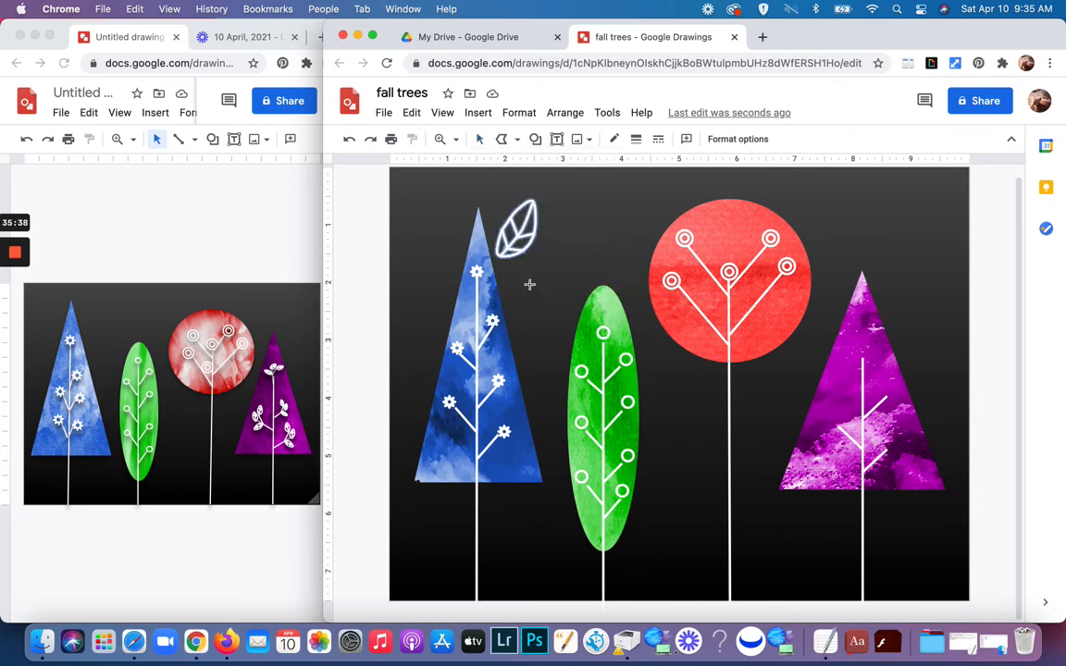
mouse_move(536, 296)
left_mouse_down()
mouse_move(556, 243)
mouse_move(595, 224)
mouse_move(593, 277)
mouse_move(536, 298)
left_mouse_up()
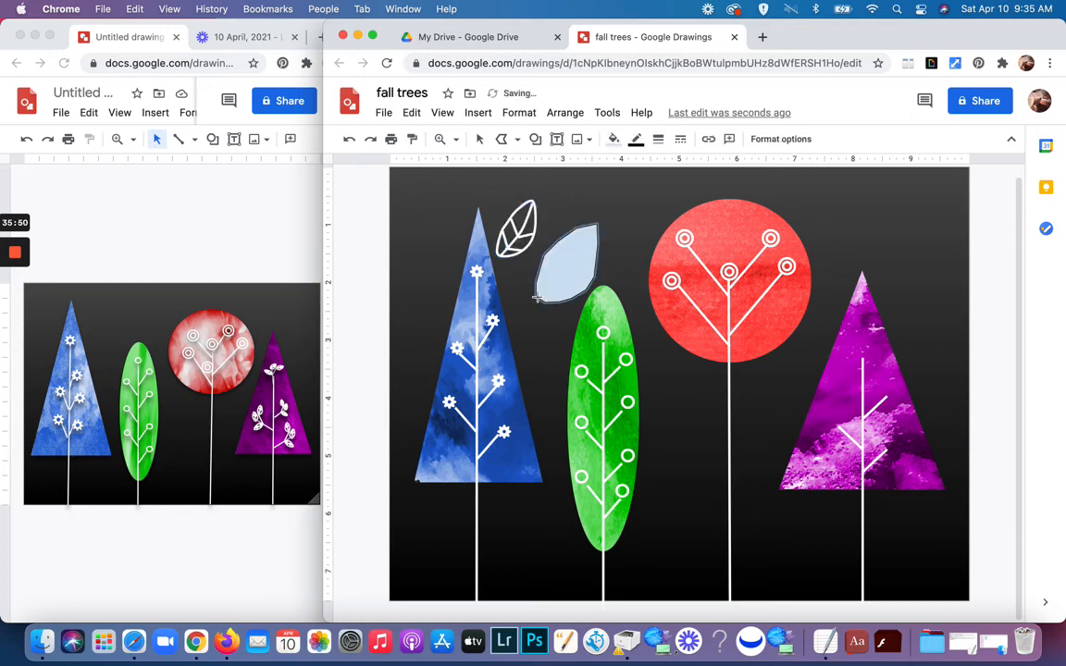
left_click(349, 140)
left_click(524, 240)
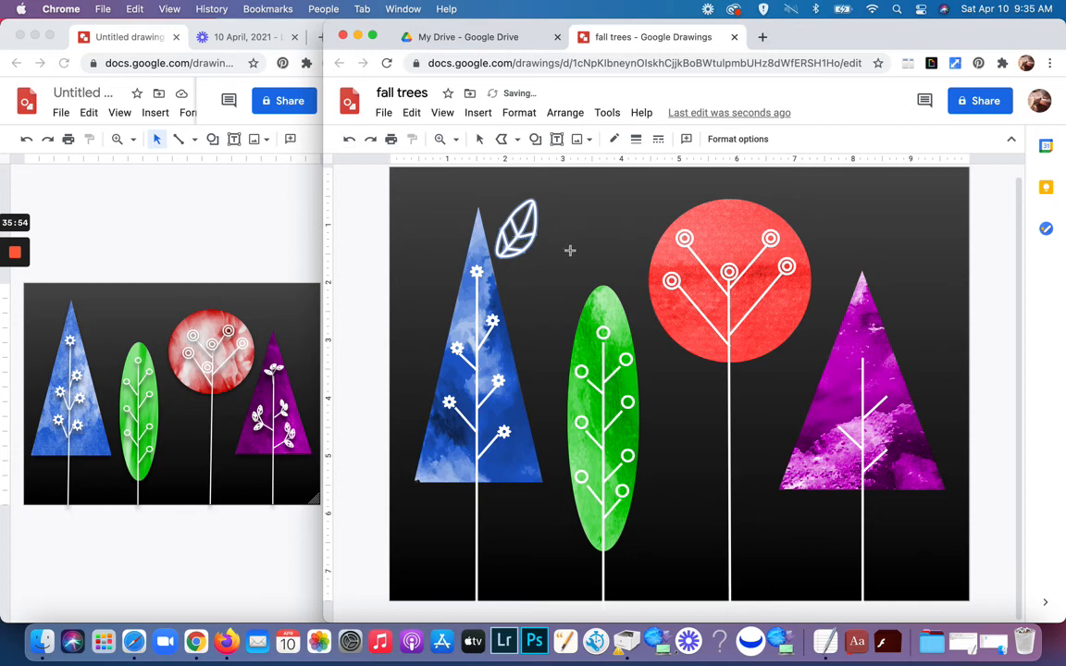
left_click(587, 252)
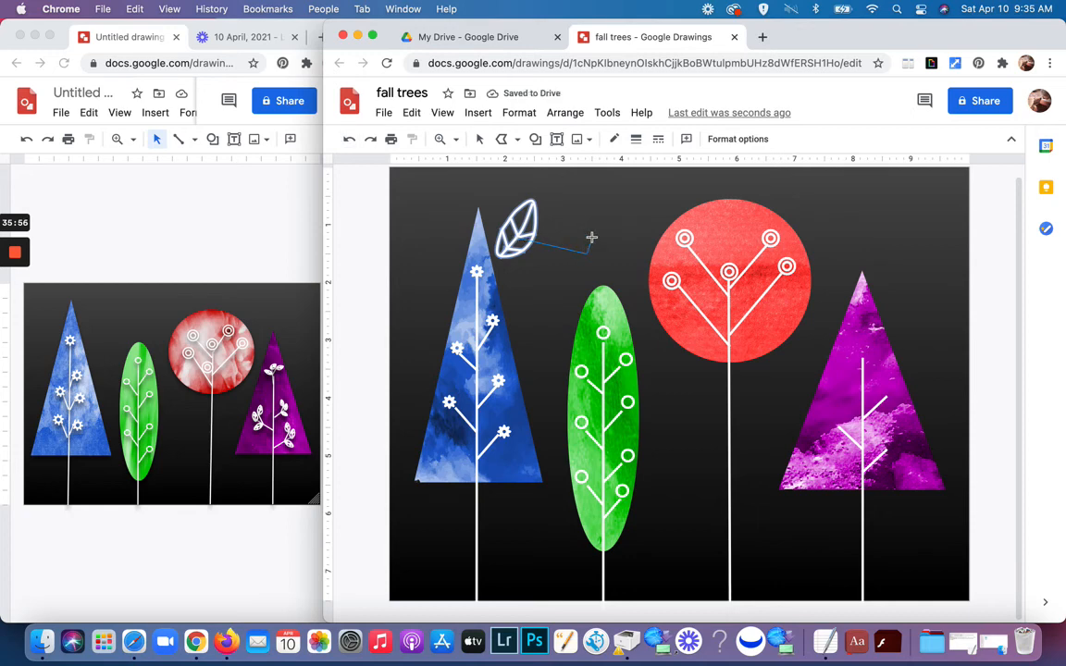
left_click(591, 197)
left_click(551, 226)
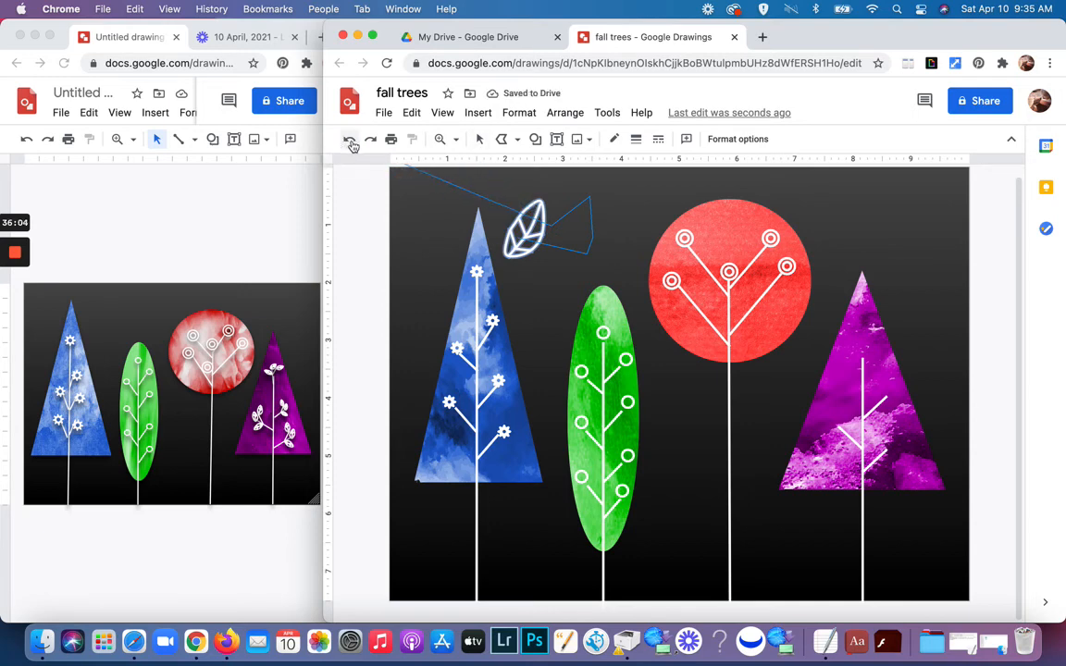
left_click(479, 139)
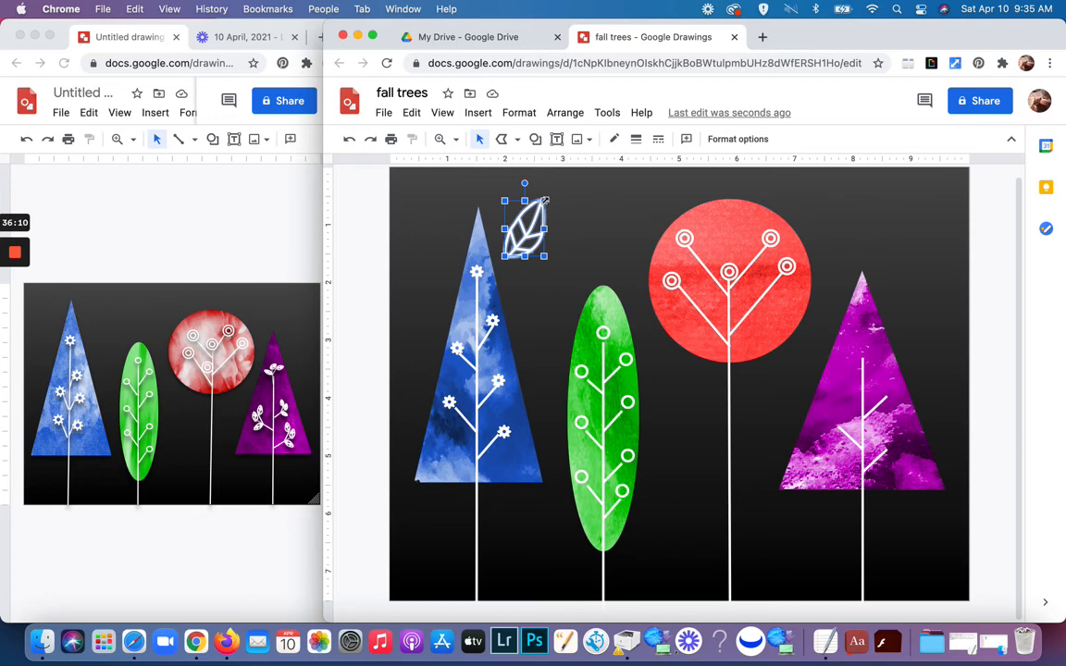
Scale the grouped leaf down to a small size and move it clear of the blue tree.
left_click_drag(544, 200, 534, 219)
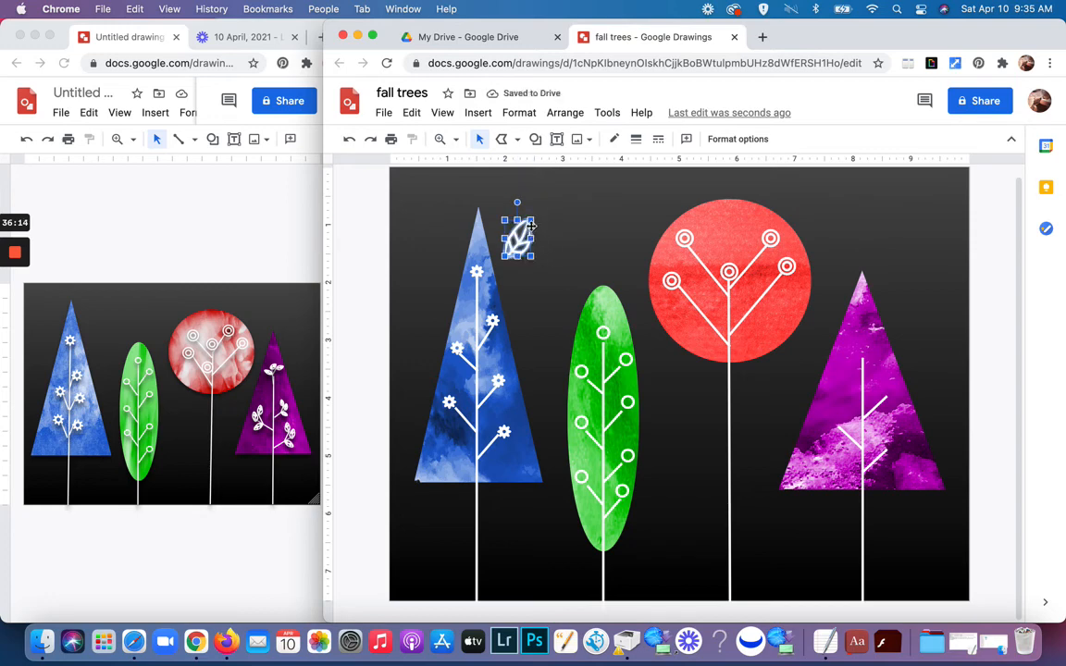
left_click_drag(532, 219, 526, 230)
left_click(537, 243)
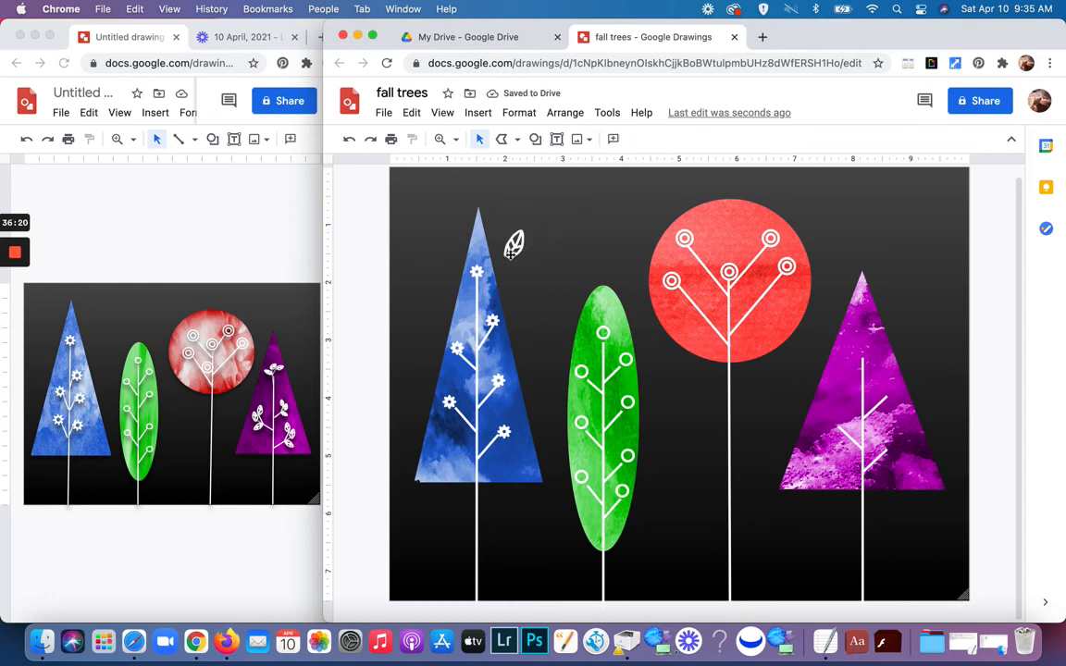
left_click_drag(513, 246, 548, 250)
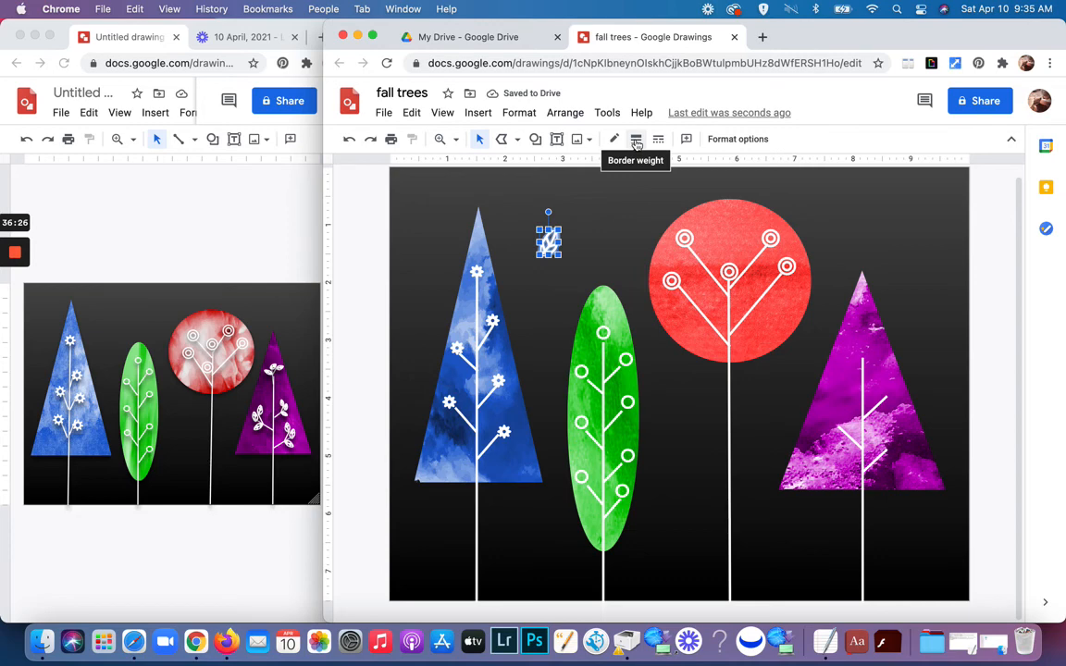
Set the small leaf's border weight to 3px and place it at the upper end of the purple tree's trunk line.
left_click(636, 141)
left_click(639, 211)
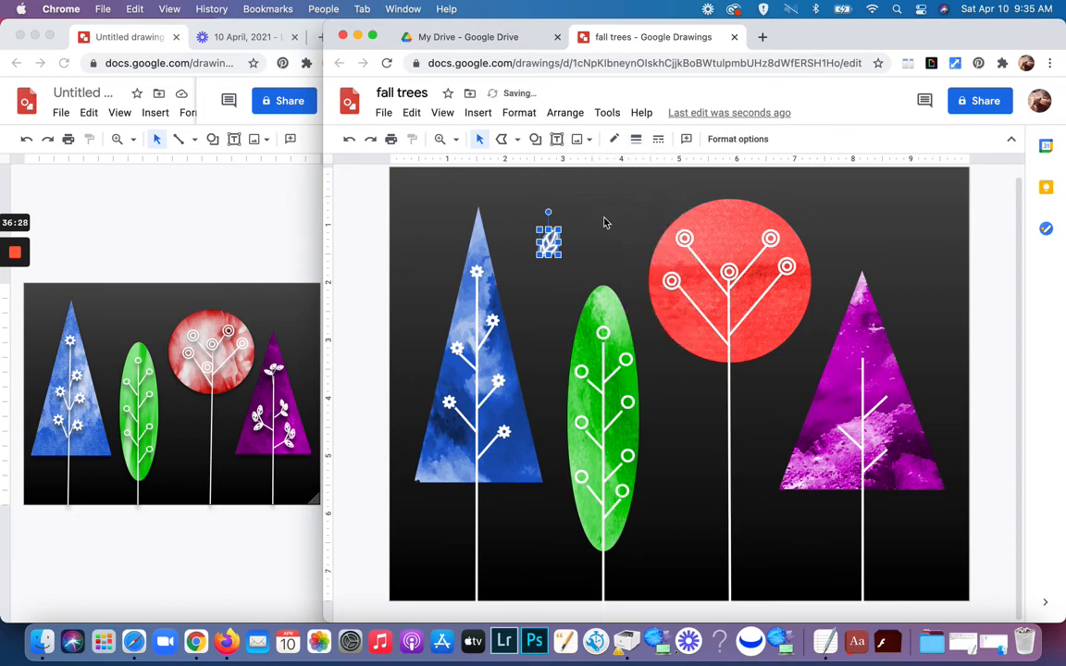
left_click(610, 222)
left_click_drag(556, 249, 871, 343)
left_click(892, 318)
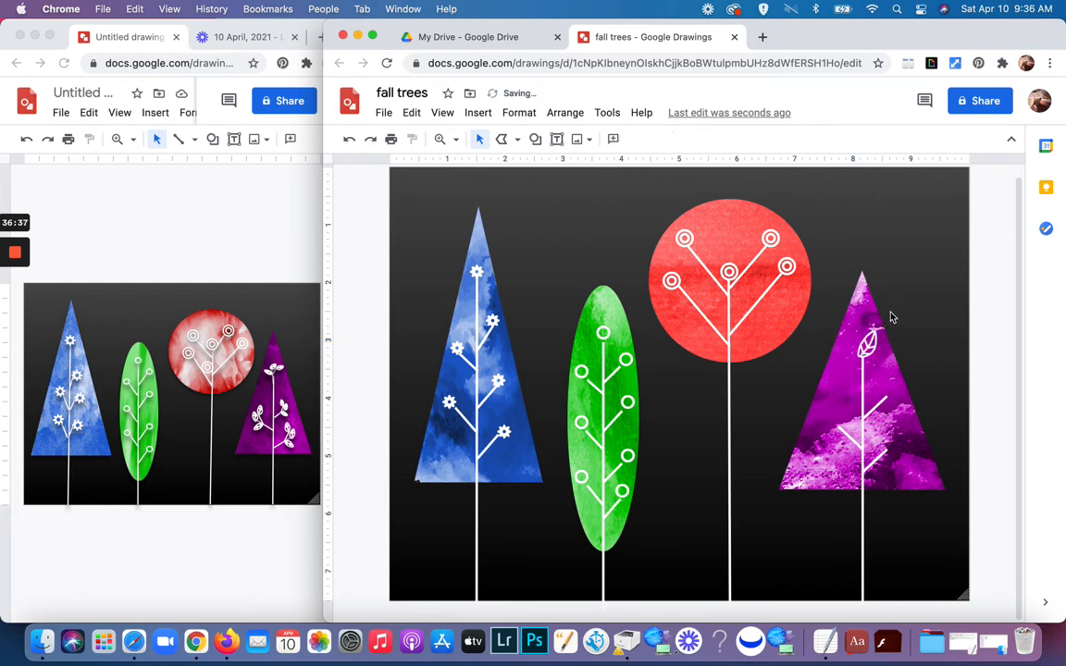
Move the small leaf off the purple tree's trunk end and draw a short line slanting up to the right from that end.
left_click(868, 340)
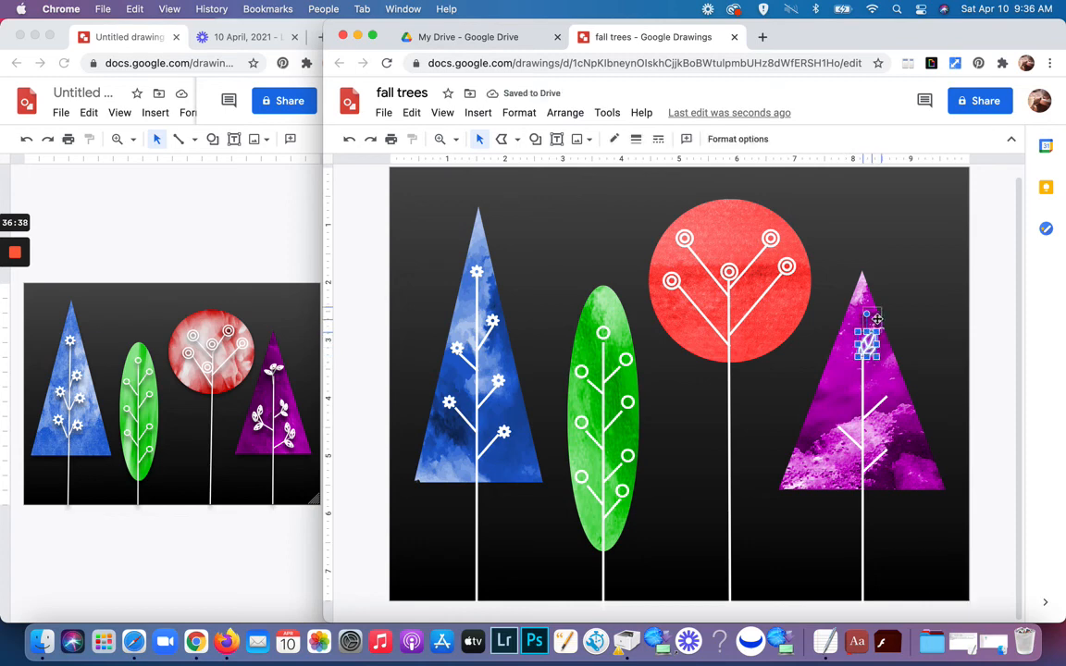
left_click_drag(877, 319, 894, 284)
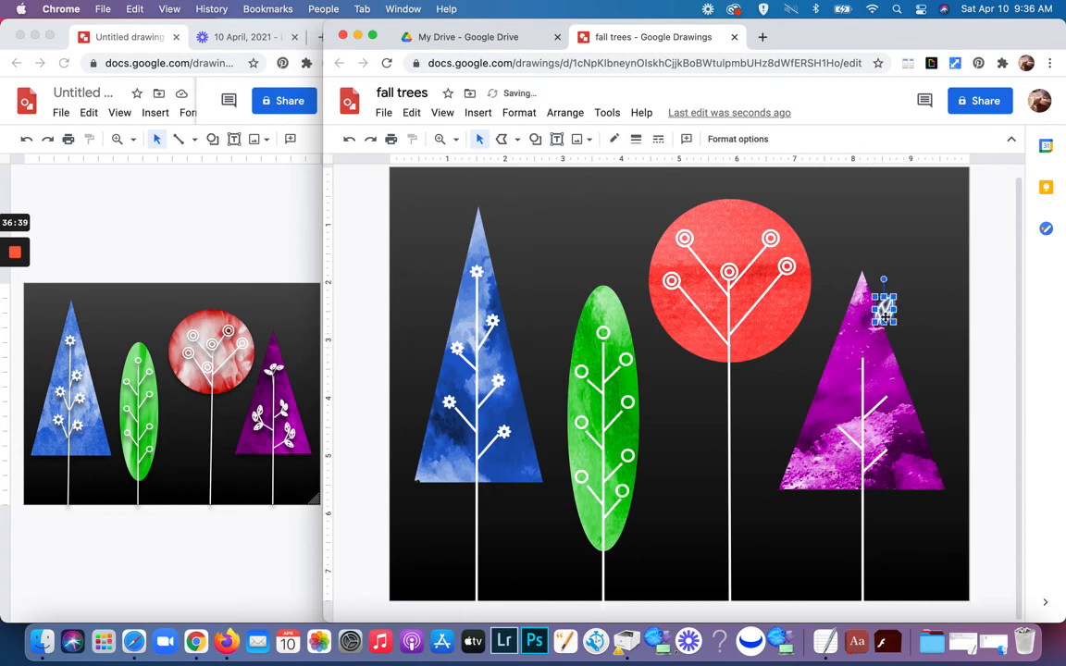
left_click(519, 141)
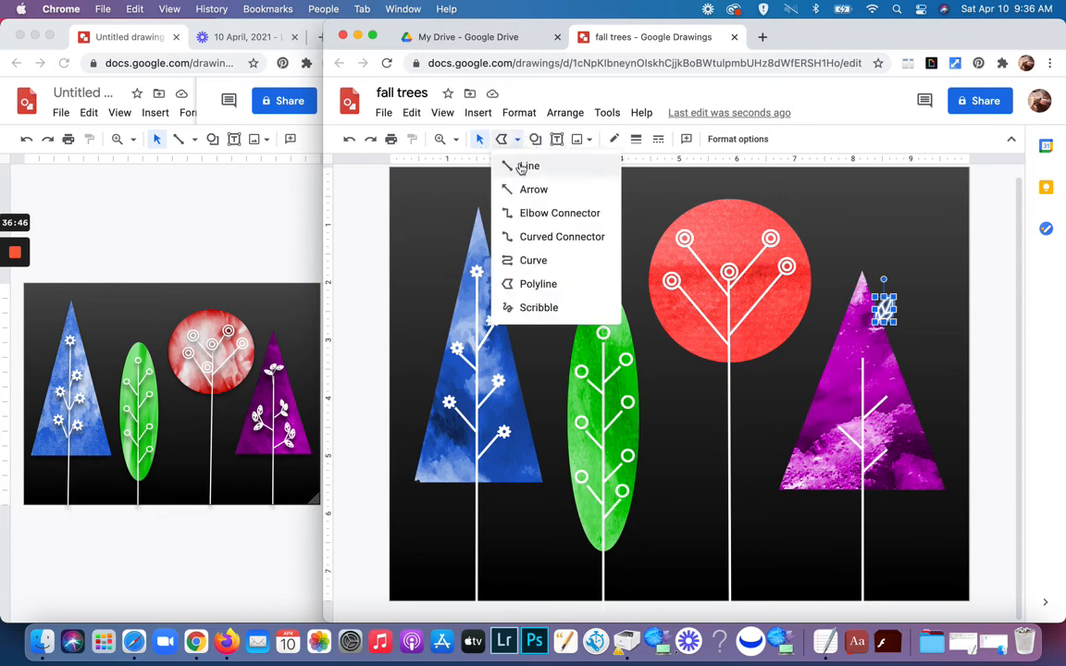
left_click(521, 165)
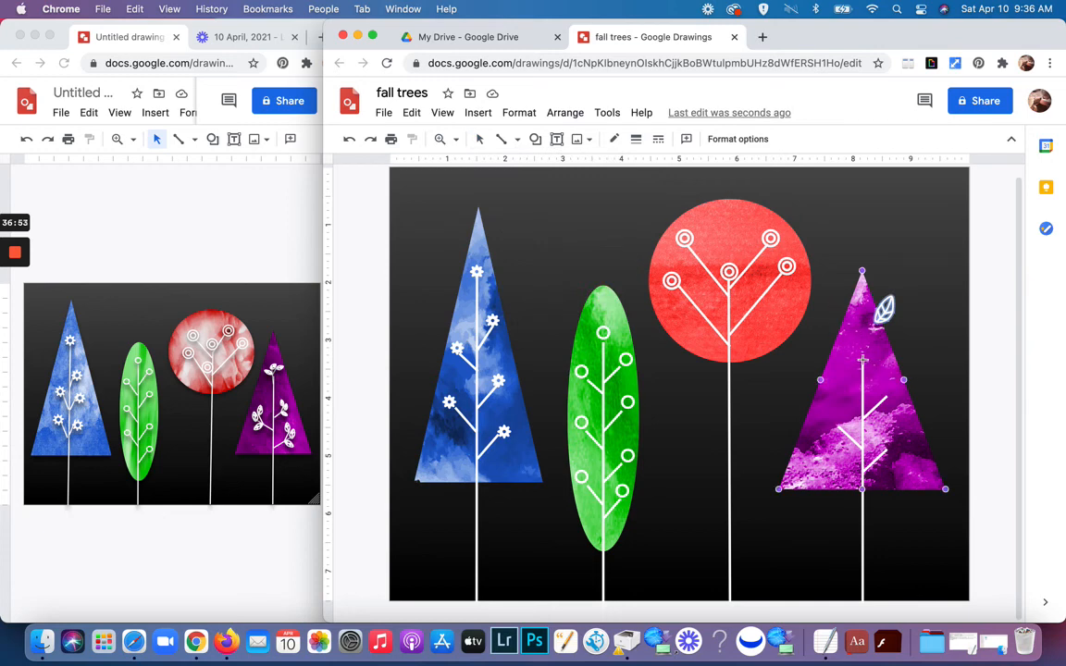
left_click_drag(862, 359, 934, 431)
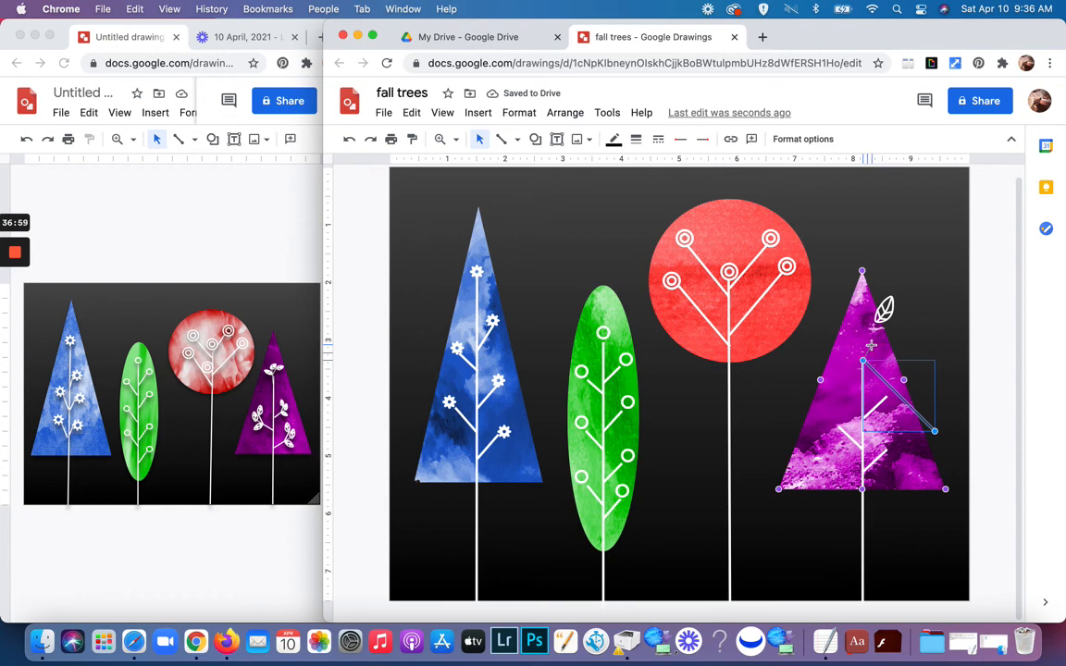
left_click_drag(870, 346, 871, 347)
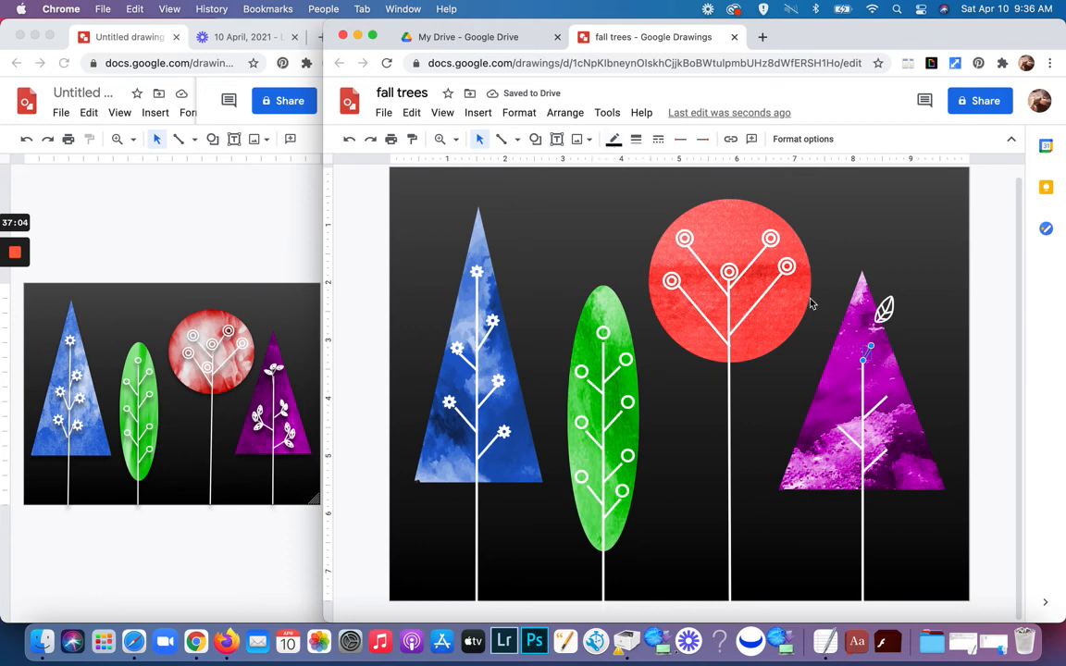
Set the short twig line at the top of the purple tree's trunk to white with a 4px weight.
left_click(614, 141)
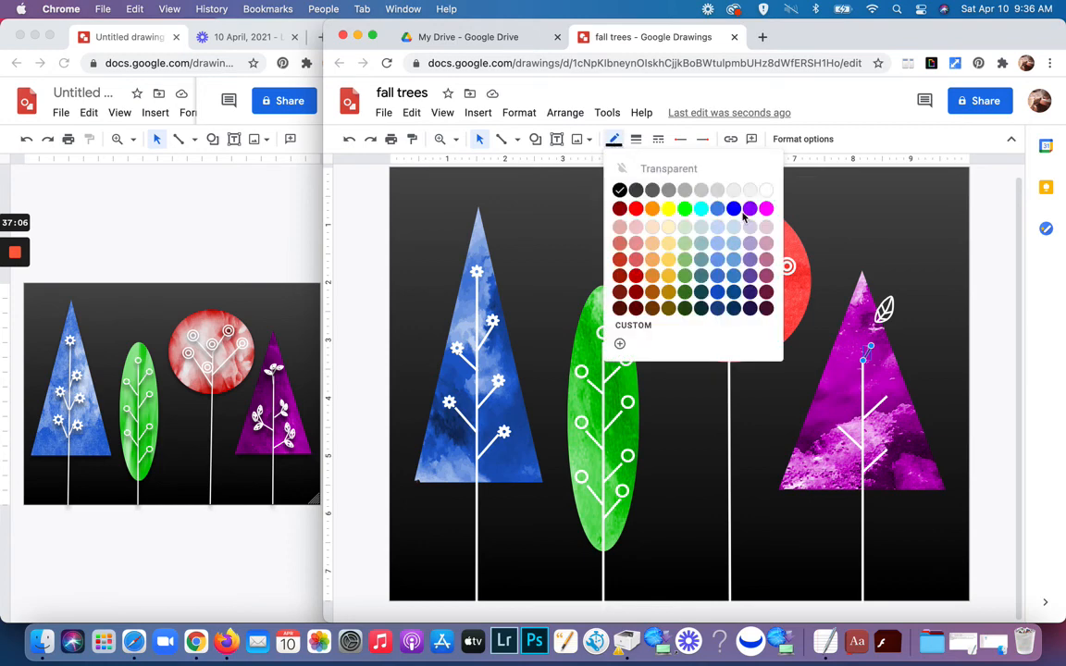
left_click(771, 196)
left_click(636, 140)
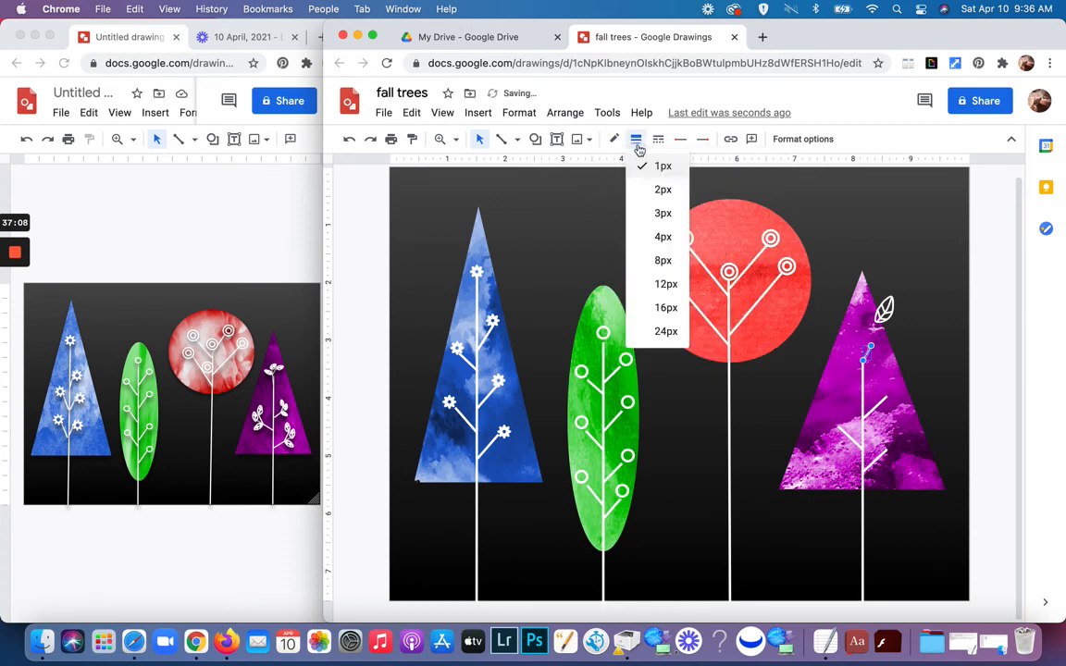
left_click(663, 241)
left_click(840, 252)
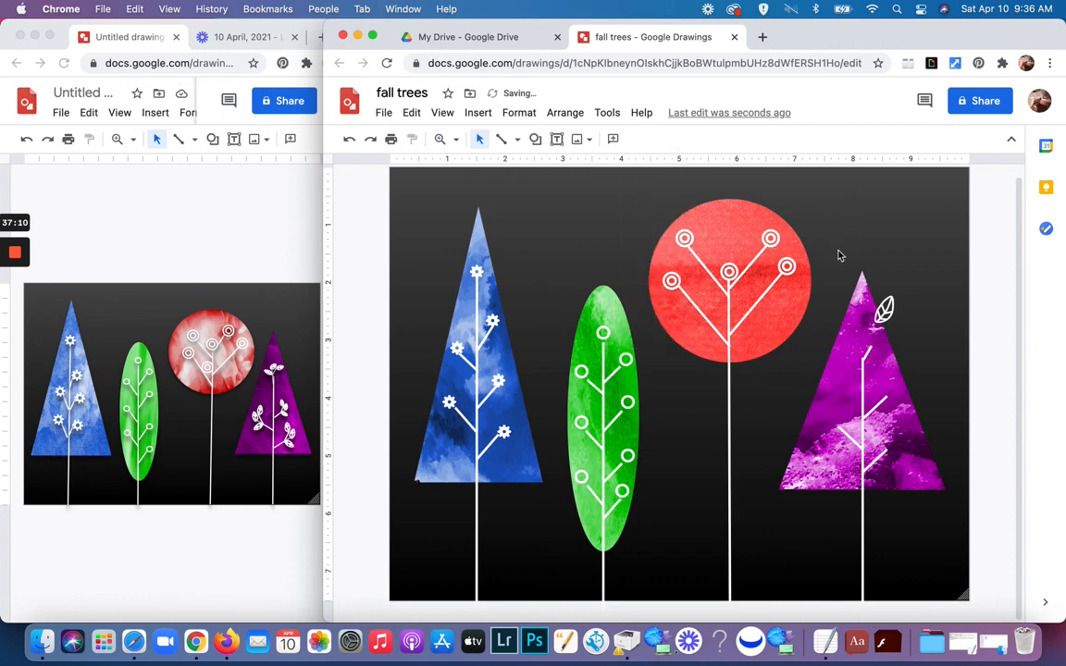
Duplicate the short twig and angle the copy up to the left from the trunk end, forming a small Y fork.
left_click(869, 357)
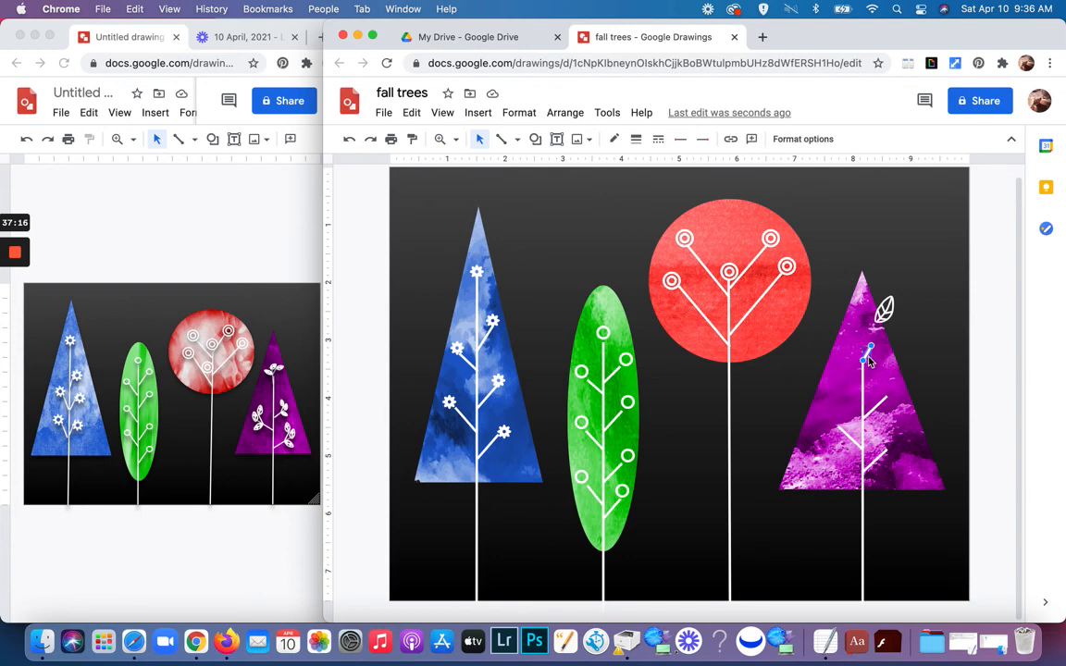
key("super+d")
left_click_drag(872, 358, 863, 278)
left_click(864, 278)
Scale the small leaf down further and place it on the tip of the fork's left twig.
left_click(885, 311)
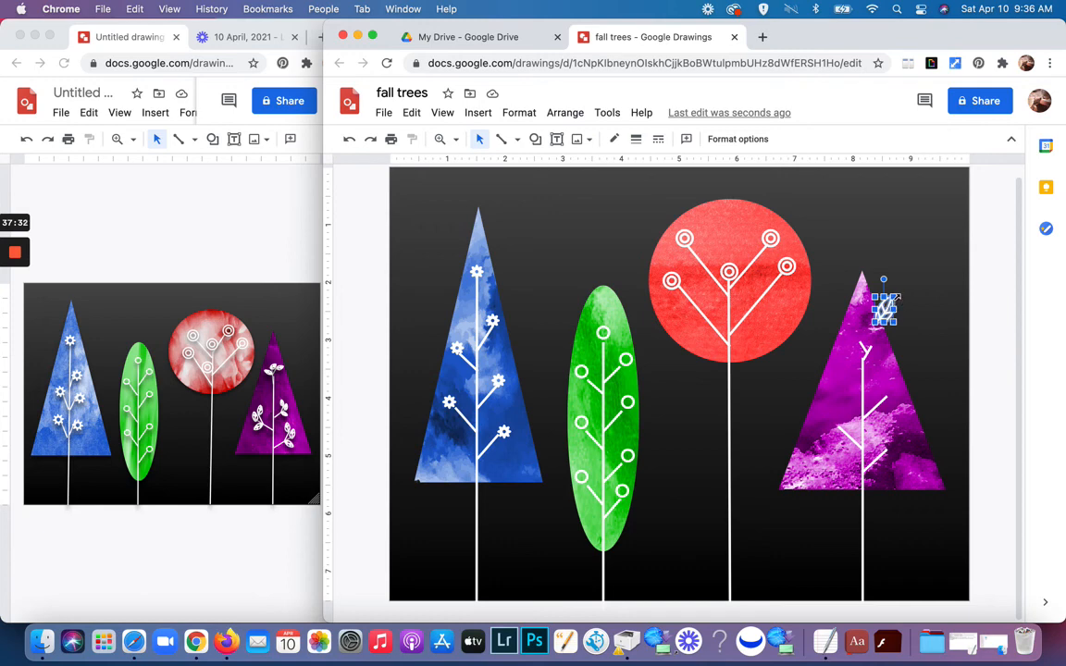
left_click_drag(896, 298, 885, 321)
left_click_drag(879, 322, 863, 339)
left_click(914, 291)
left_click(909, 310)
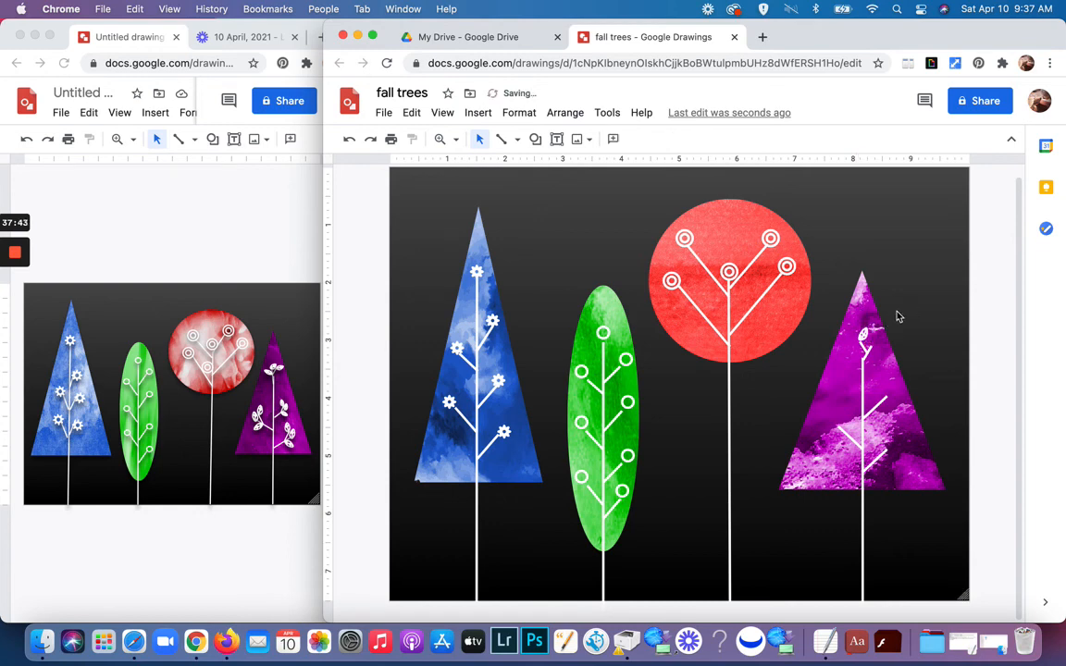
Nudge the leaf down onto the left twig's tip and set its border weight to 2px.
left_click(863, 335)
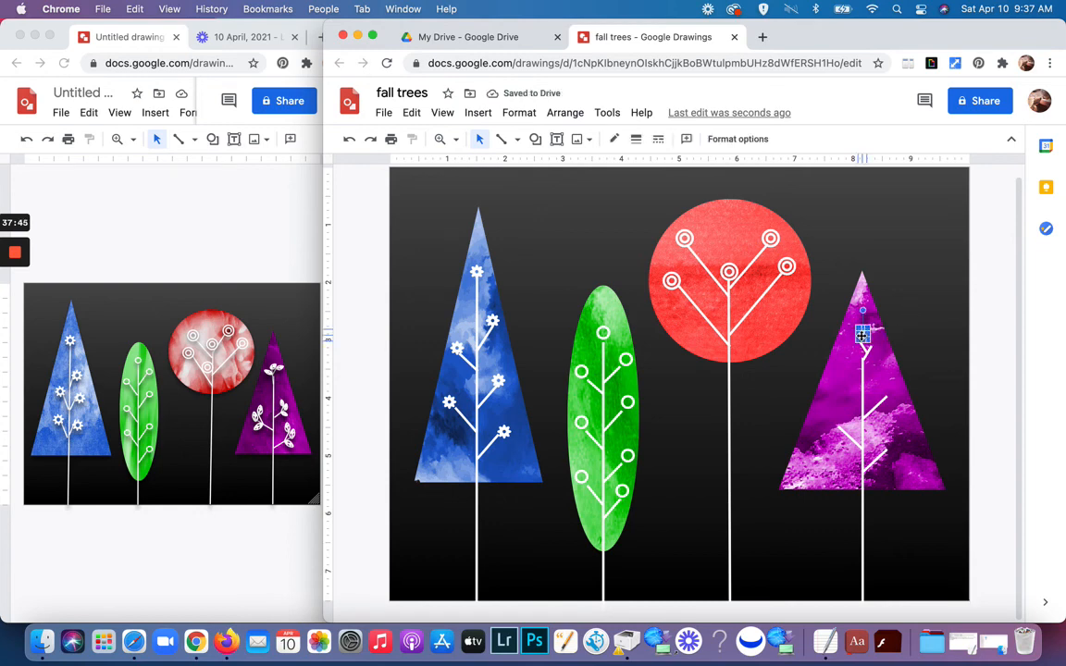
left_click_drag(861, 336, 861, 338)
left_click(636, 138)
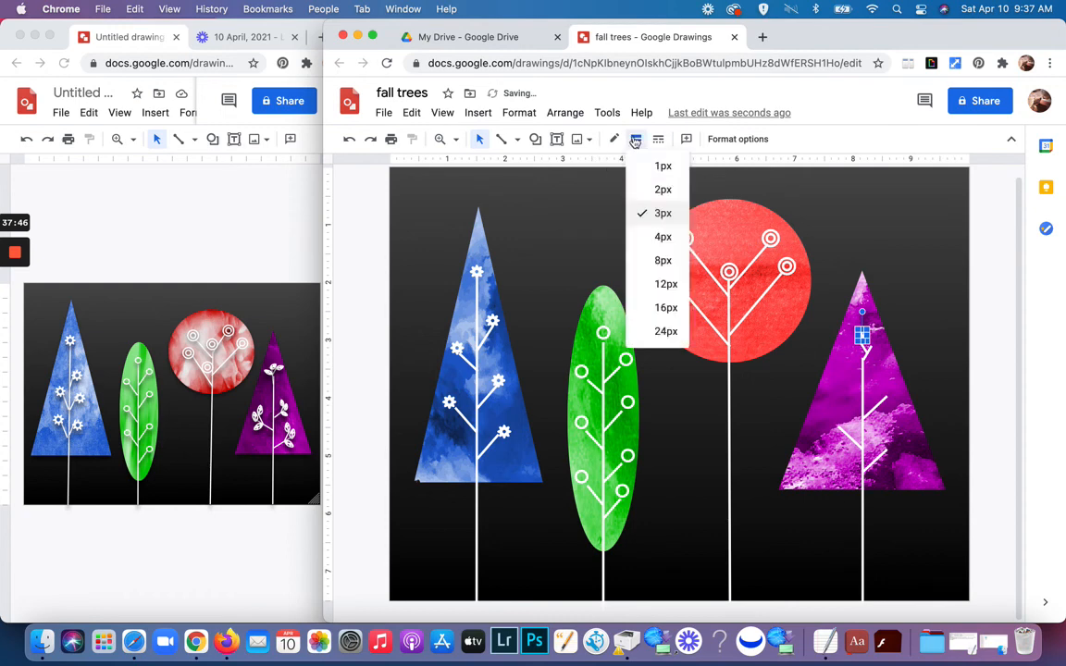
left_click(662, 191)
left_click(842, 227)
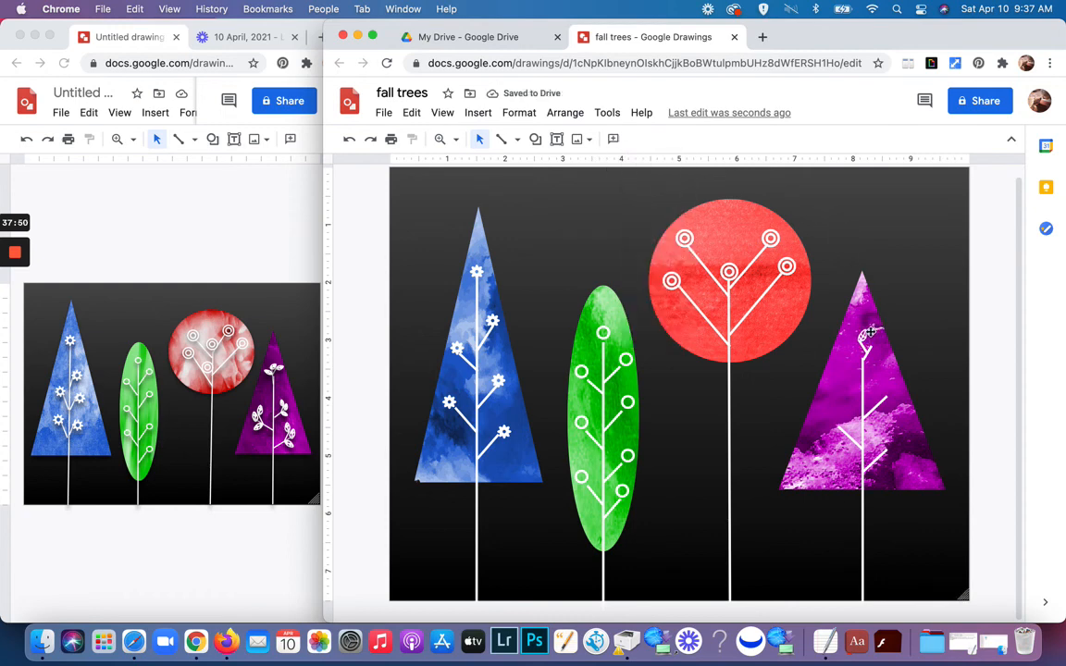
Duplicate the small leaf repeatedly, making copies for the fork's right twig and the other purple tree branches.
left_click(862, 336)
left_click_drag(862, 336, 901, 373)
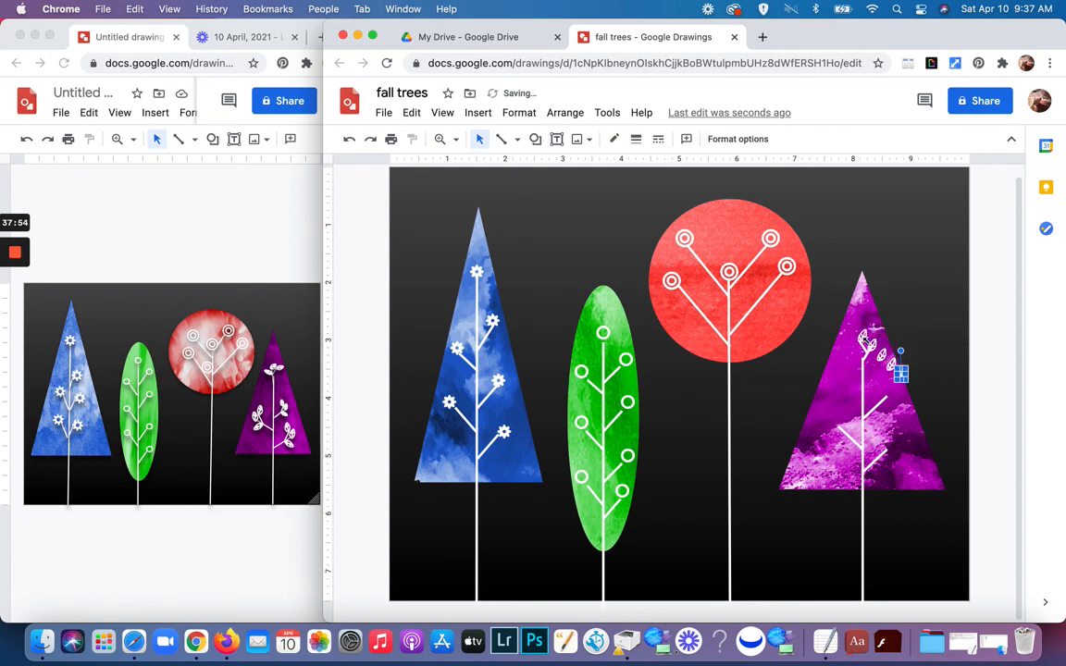
key("super+d")
key("super+d")
Place leaf copies on the purple tree's left and lower right branch tips, plus a second leaf inward on each right branch.
left_click_drag(912, 387, 843, 429)
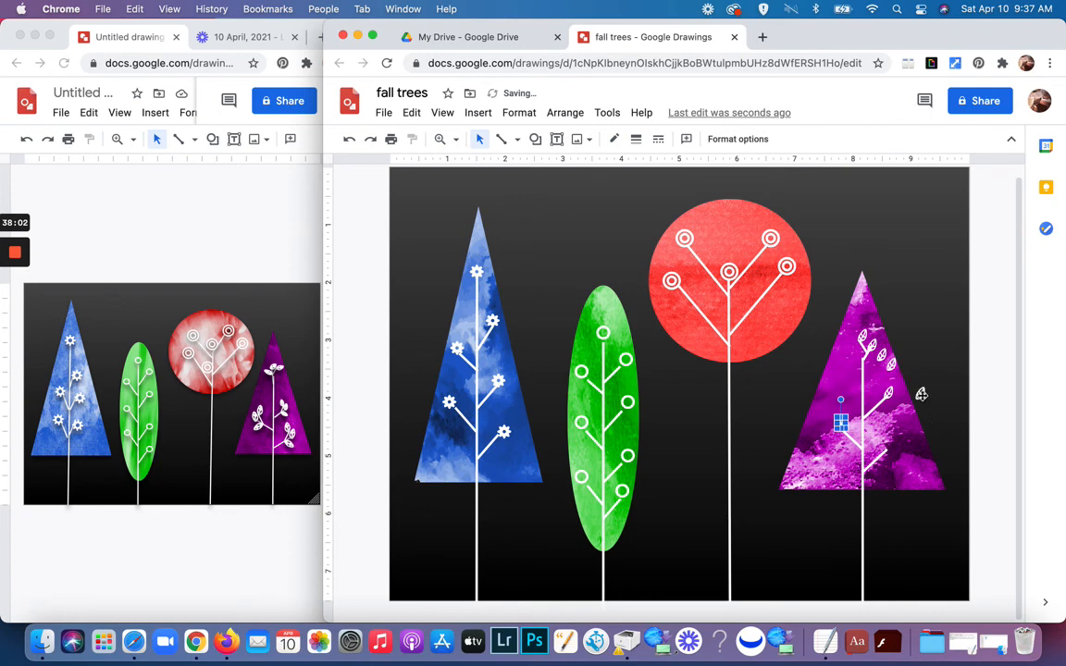
left_click_drag(921, 395, 891, 447)
left_click_drag(892, 367, 876, 398)
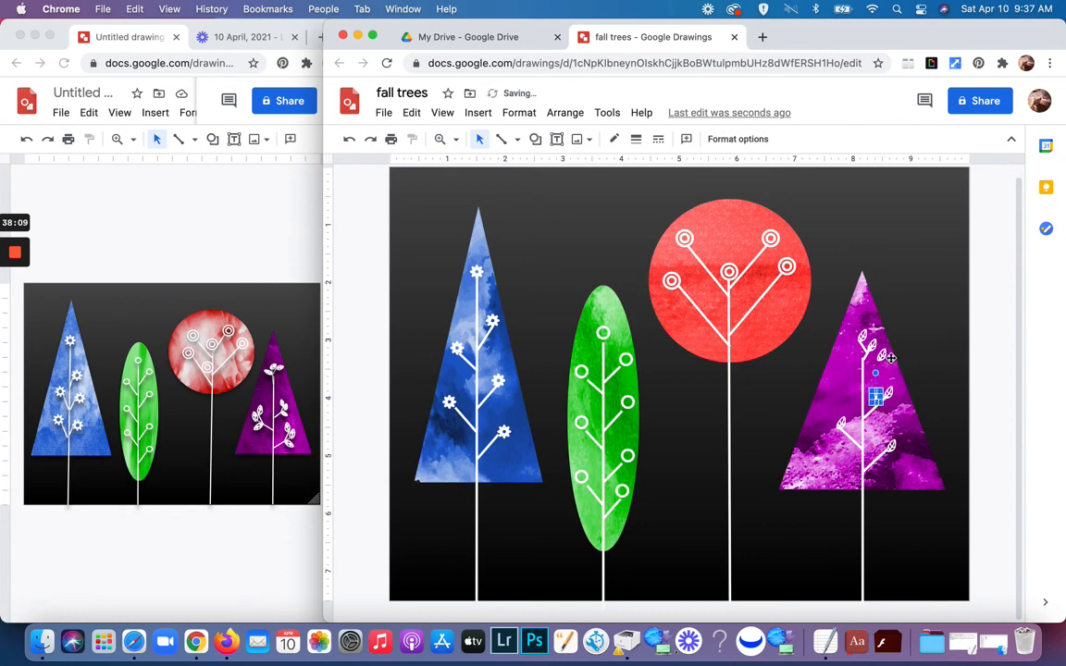
left_click(884, 357)
left_click_drag(884, 356, 881, 450)
Flip the inner leaf on the purple tree's lower right branch horizontally.
left_click(559, 113)
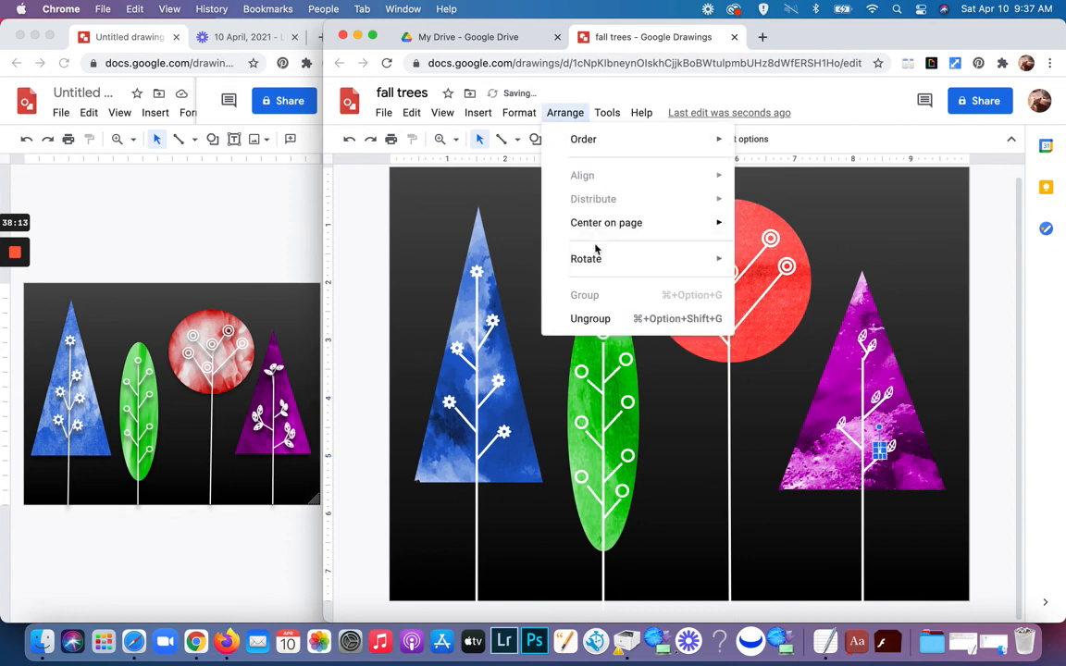
mouse_move(588, 267)
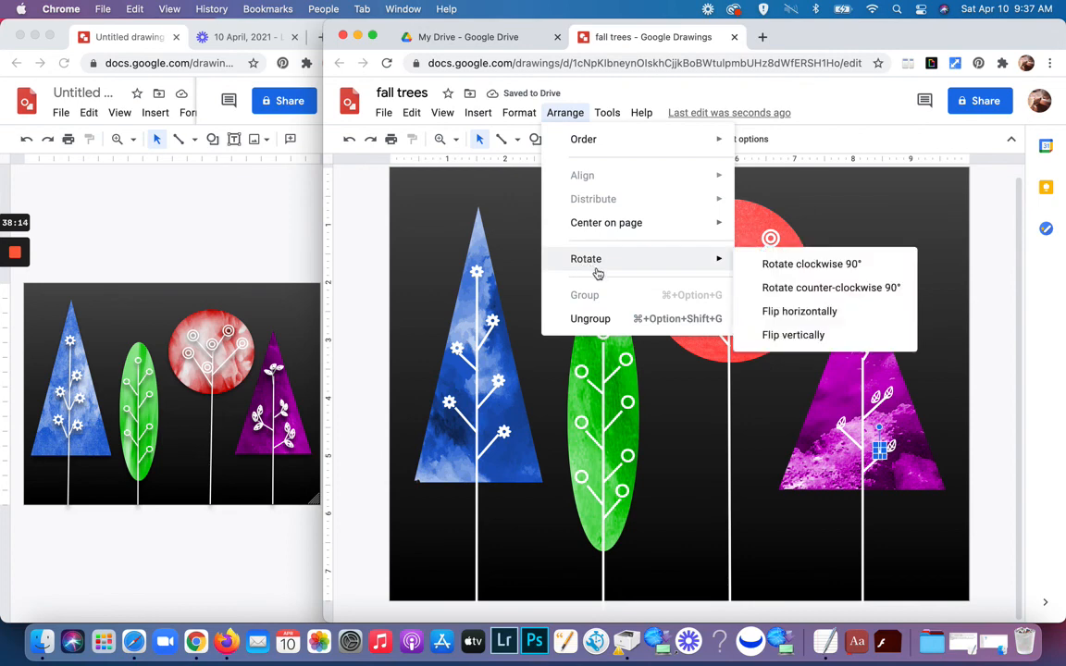
mouse_move(665, 268)
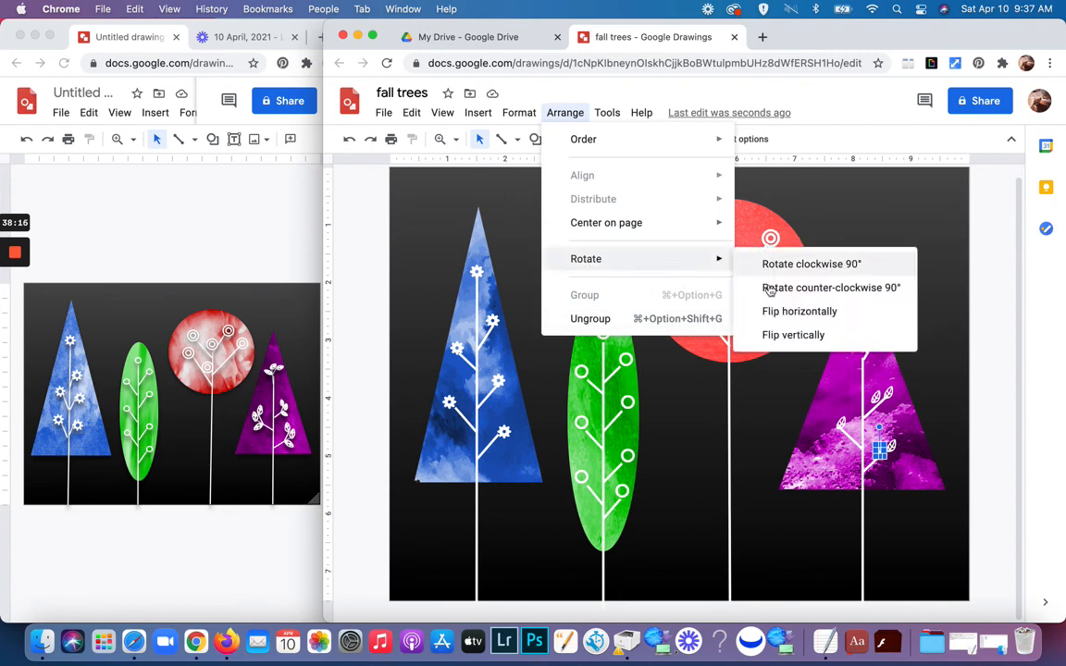
left_click(792, 309)
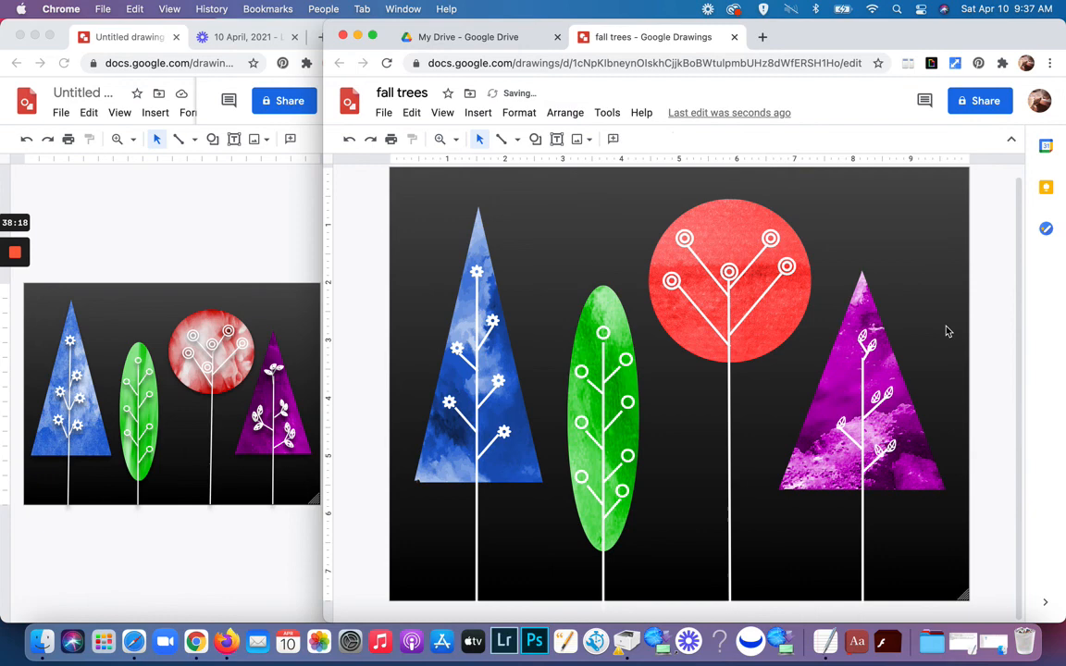
Rotate the lower right branch's tip leaf clockwise and the upper right branch's inner leaf slightly counter-clockwise.
left_click(892, 442)
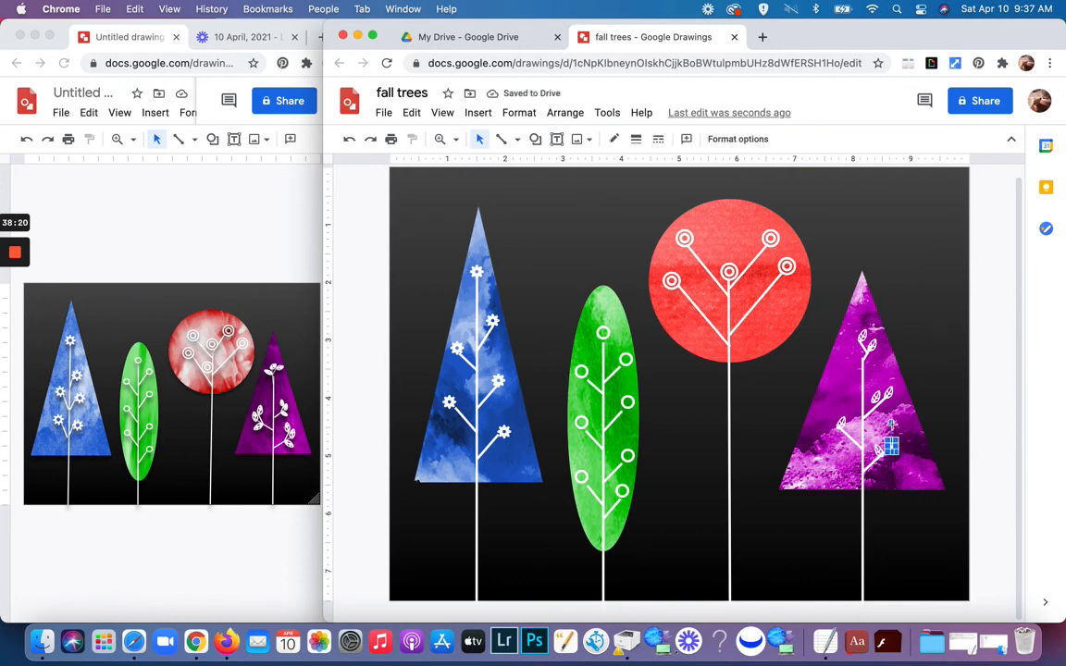
left_click_drag(891, 423, 904, 429)
left_click(920, 390)
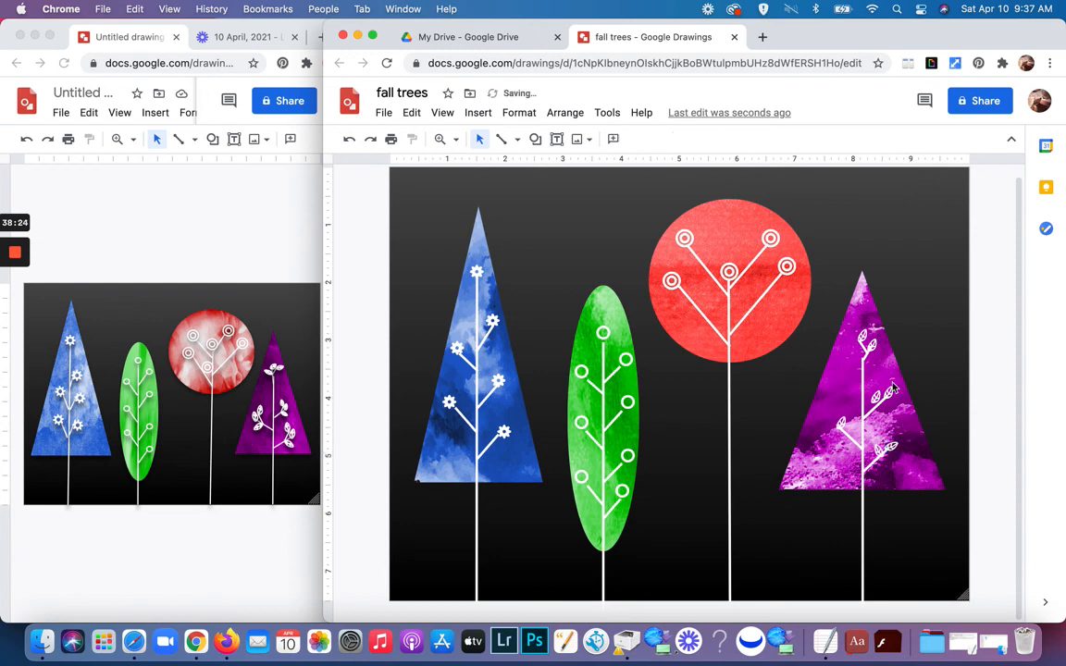
left_click(878, 400)
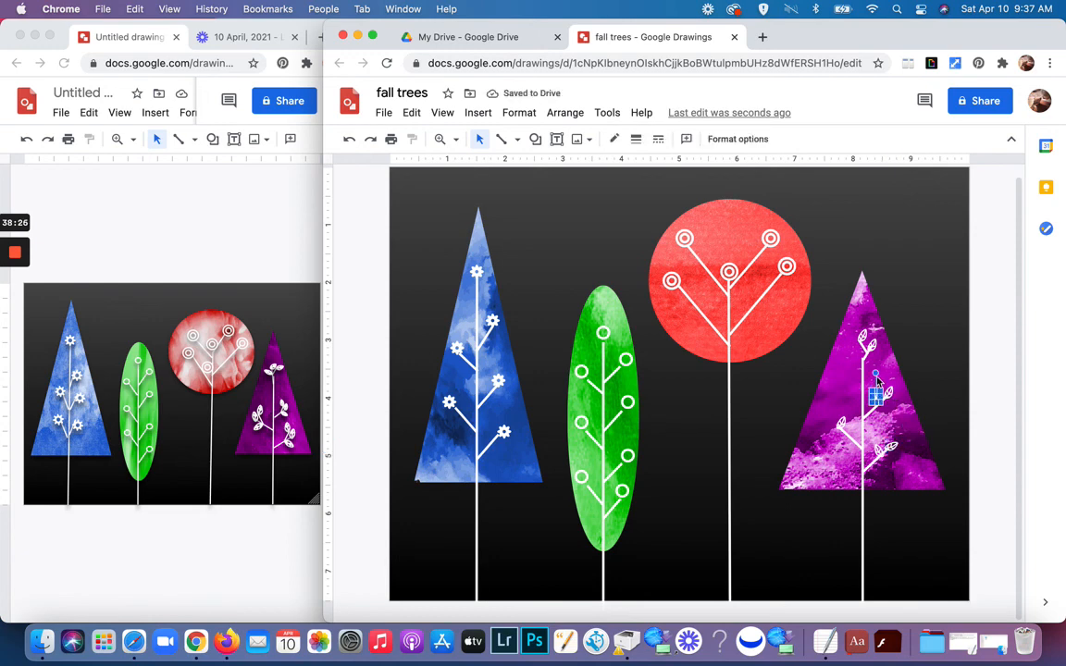
left_click_drag(875, 372, 874, 397)
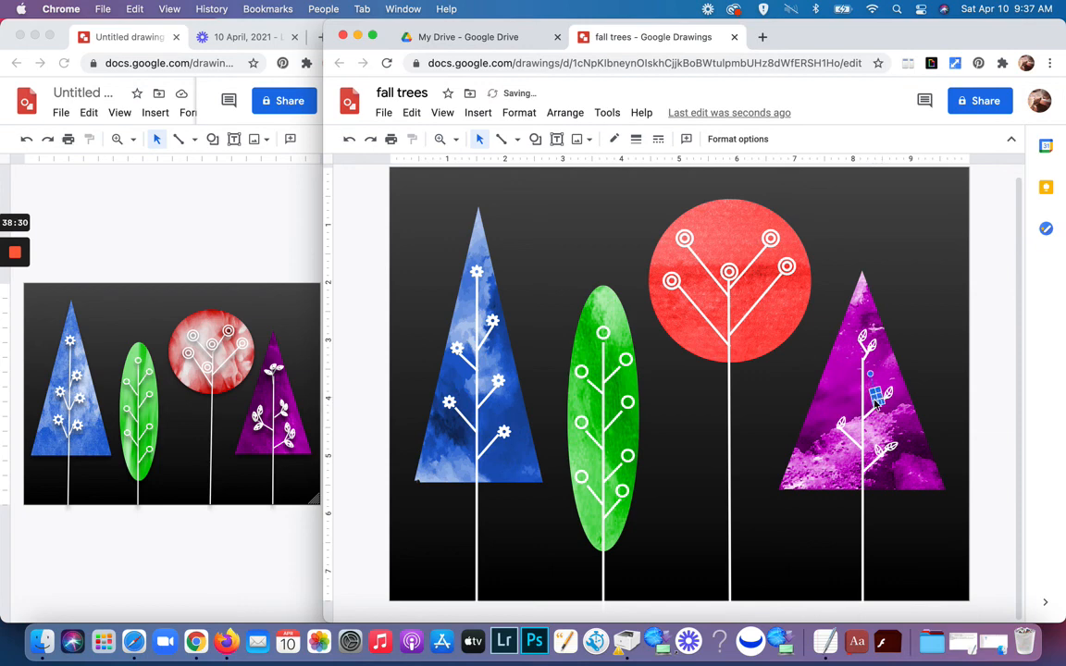
left_click(909, 347)
Add a second leaf to the purple tree's left branch, rotated counter-clockwise and set just inward of the tip leaf.
left_click(840, 422)
left_click(911, 359)
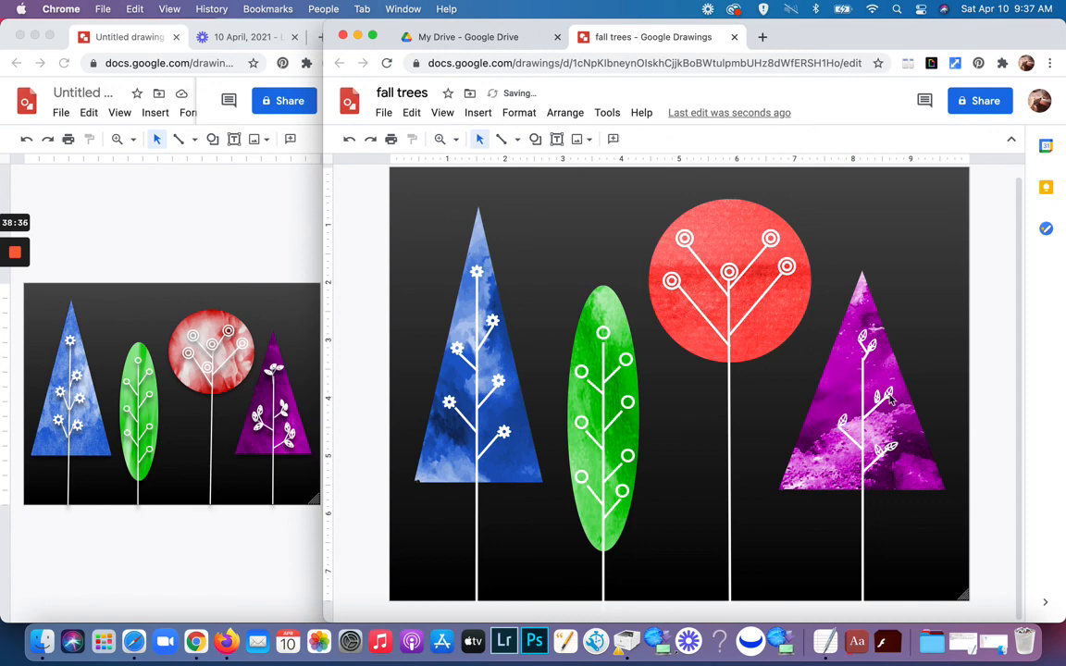
left_click(842, 423)
mouse_move(844, 426)
left_mouse_down()
mouse_move(853, 434)
mouse_move(833, 409)
mouse_move(823, 415)
mouse_move(843, 433)
left_mouse_up()
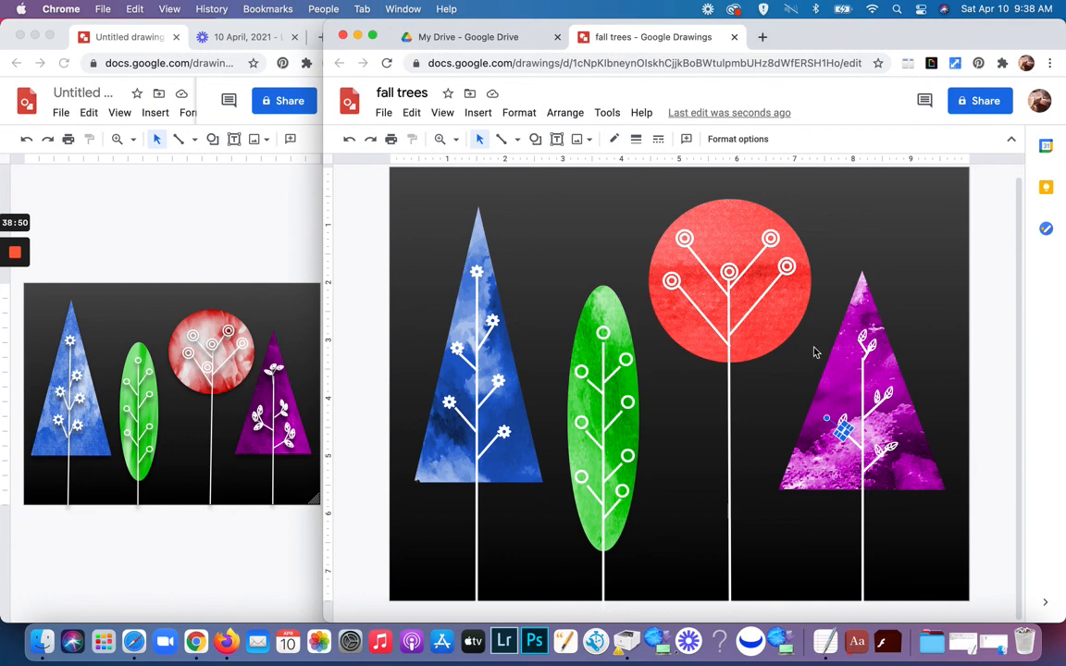
left_click(790, 408)
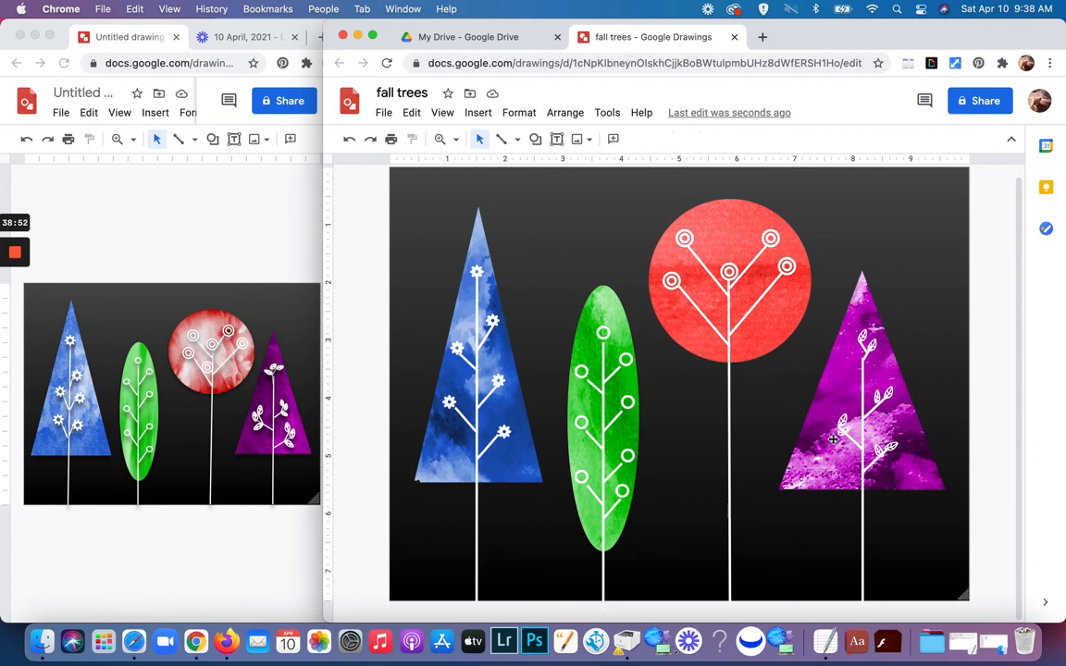
left_click_drag(844, 435, 852, 433)
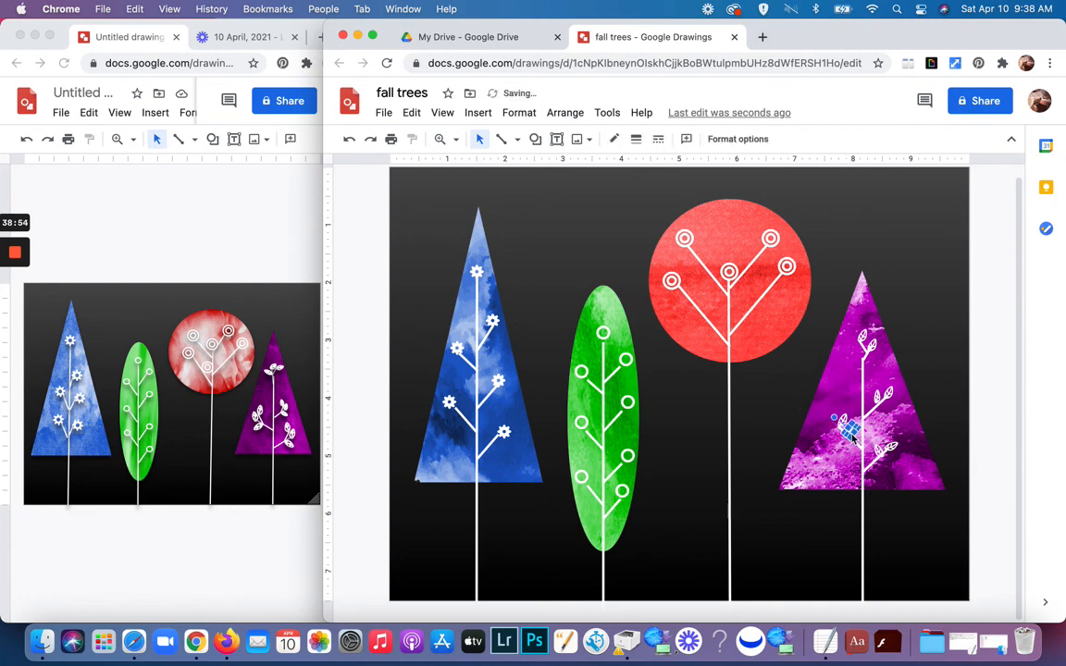
left_click(816, 340)
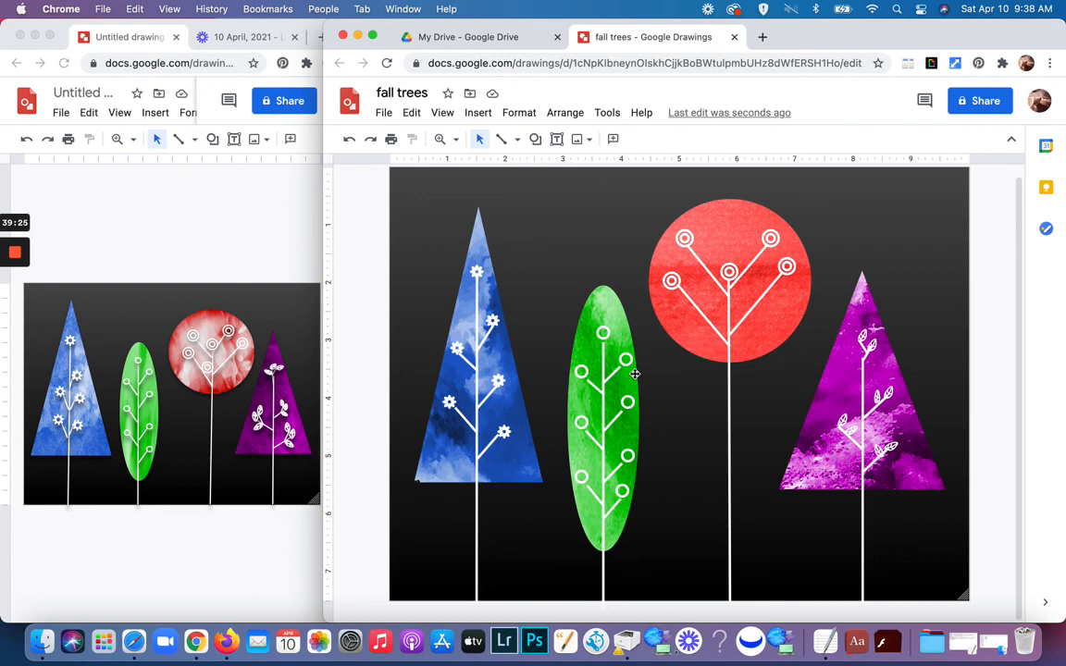
Select all four trees with their decorations, group them into one object, and move the browser window to the left.
left_click(635, 374)
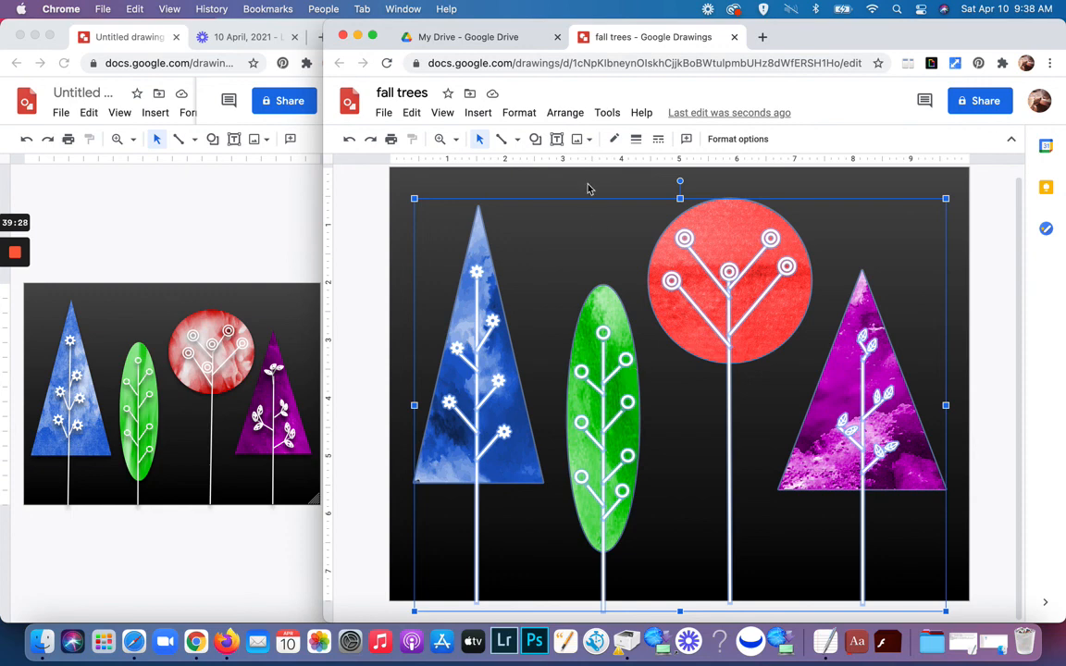
left_click(566, 113)
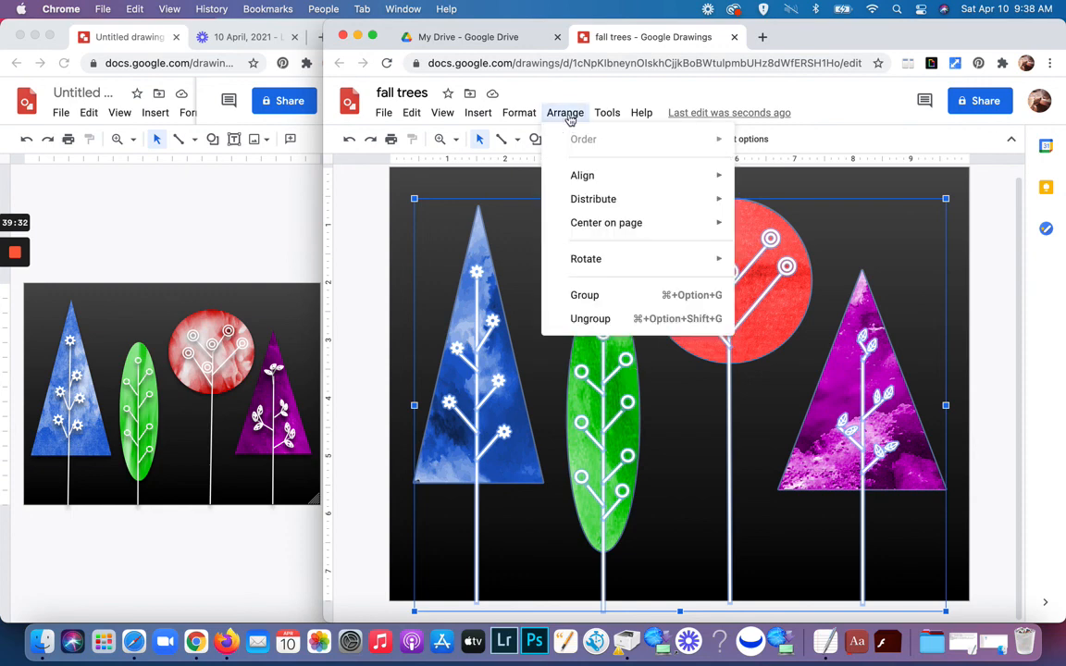
left_click(579, 296)
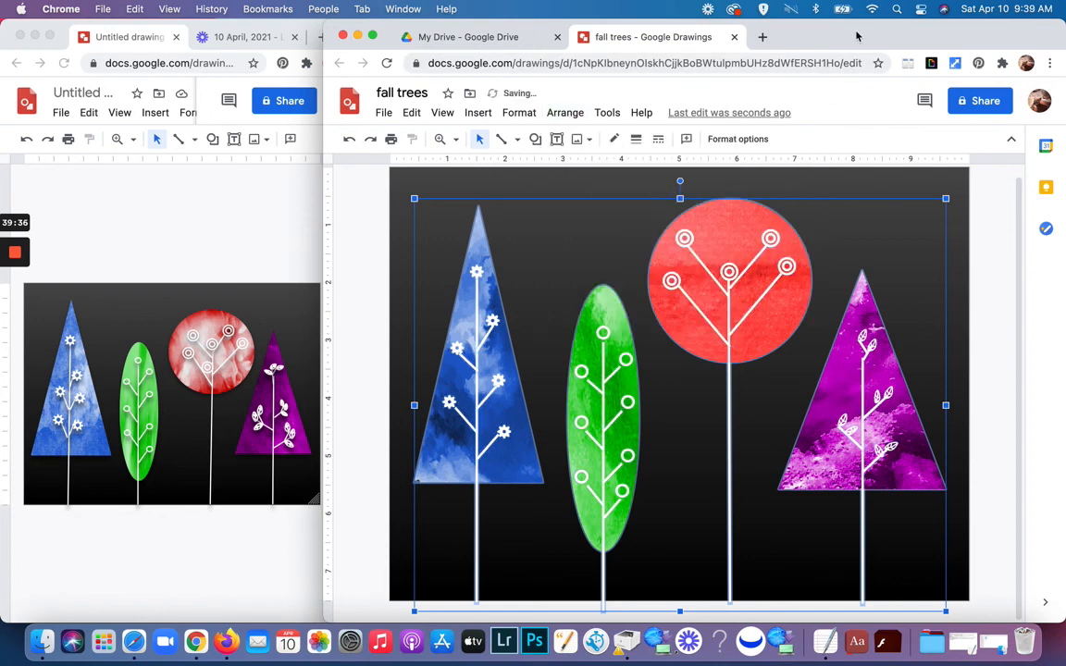
left_click_drag(771, 33, 732, 12)
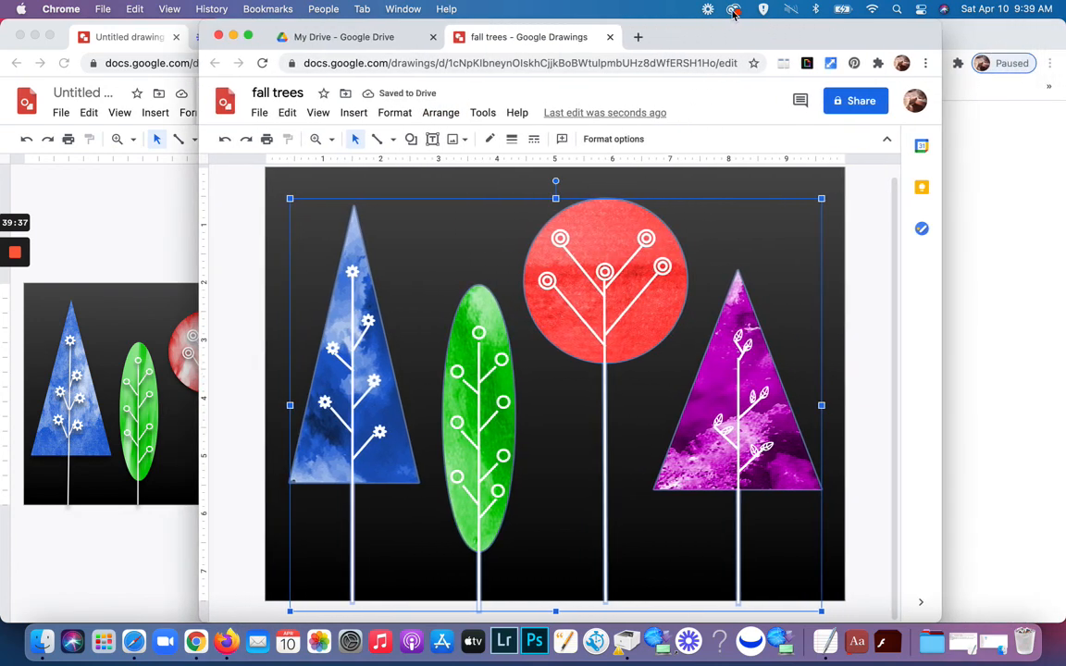
Apply a black drop shadow to the grouped trees, slightly raising its distance and blur radius.
left_click(603, 138)
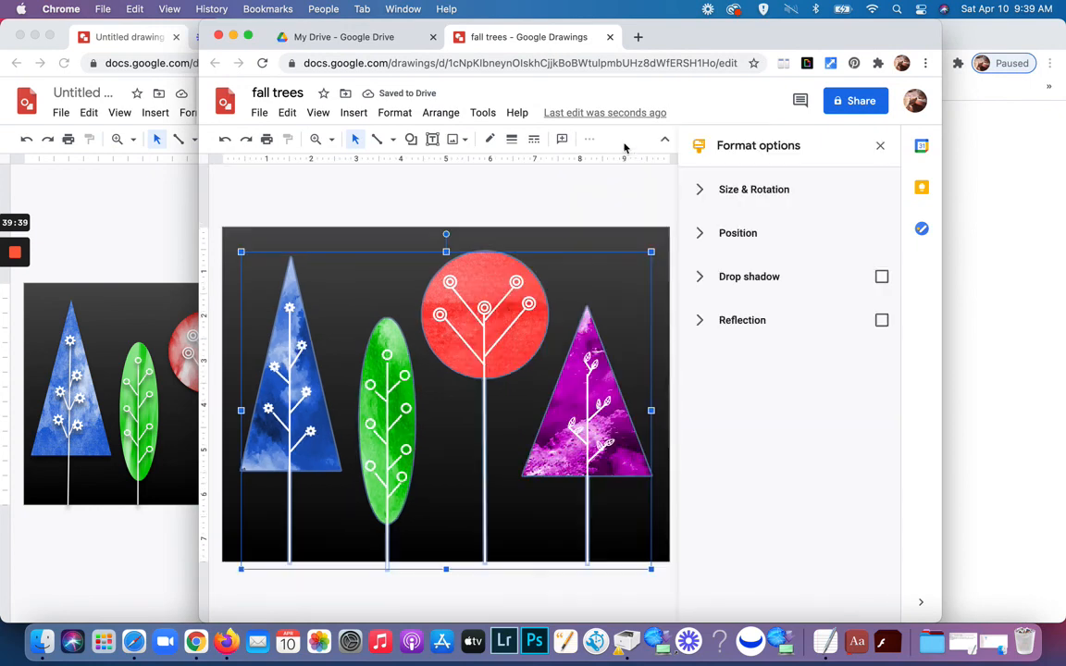
left_click(725, 278)
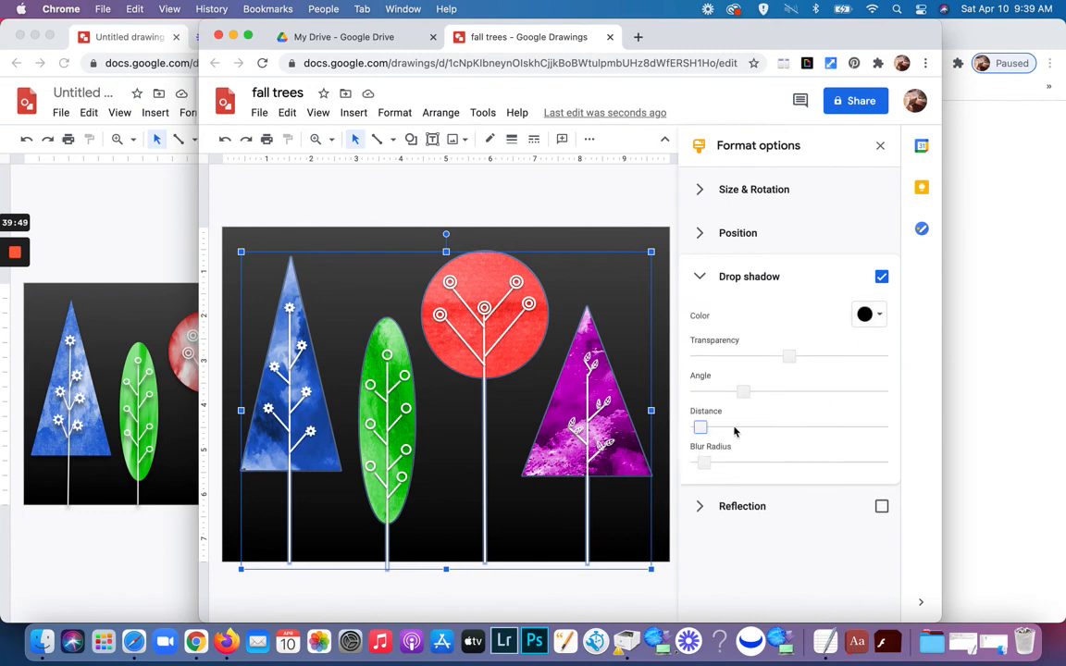
left_click_drag(703, 427, 713, 467)
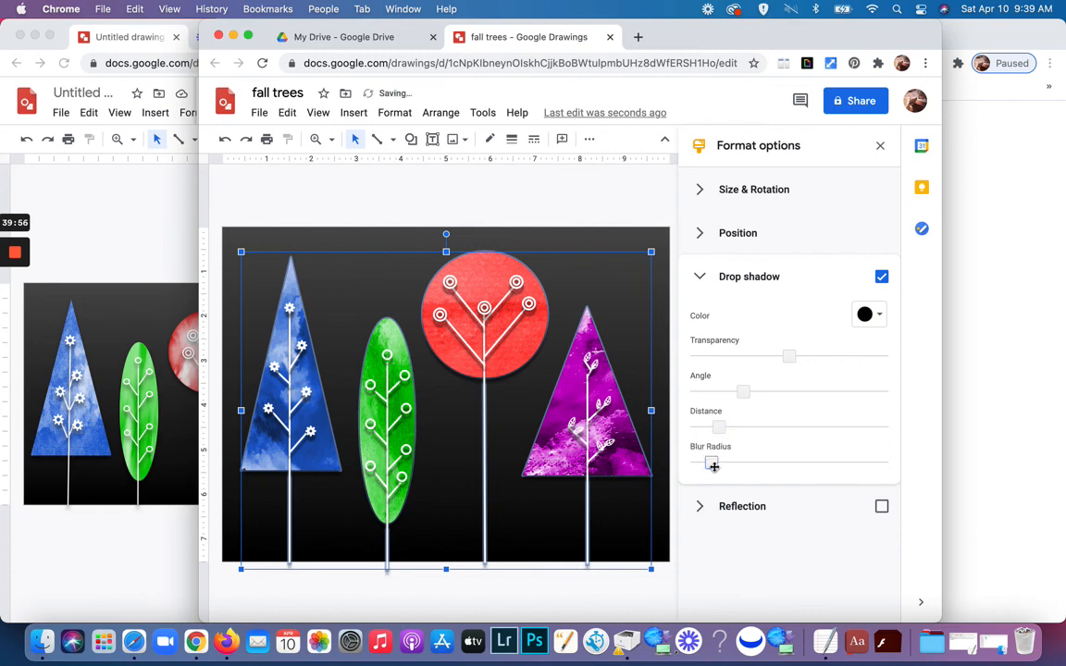
left_click(531, 193)
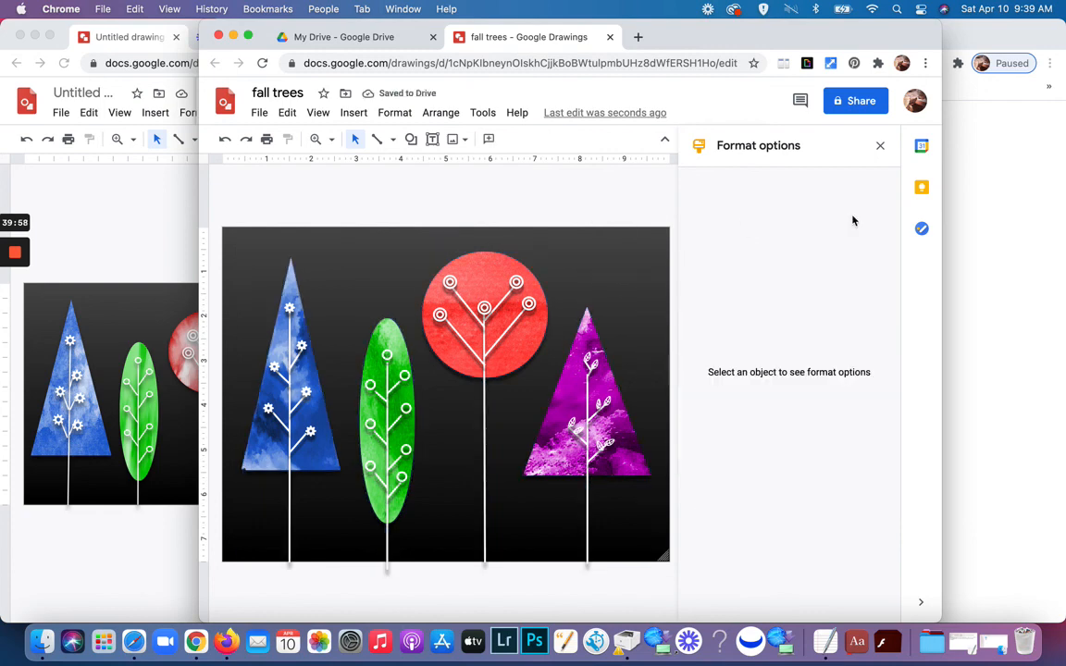
left_click(879, 146)
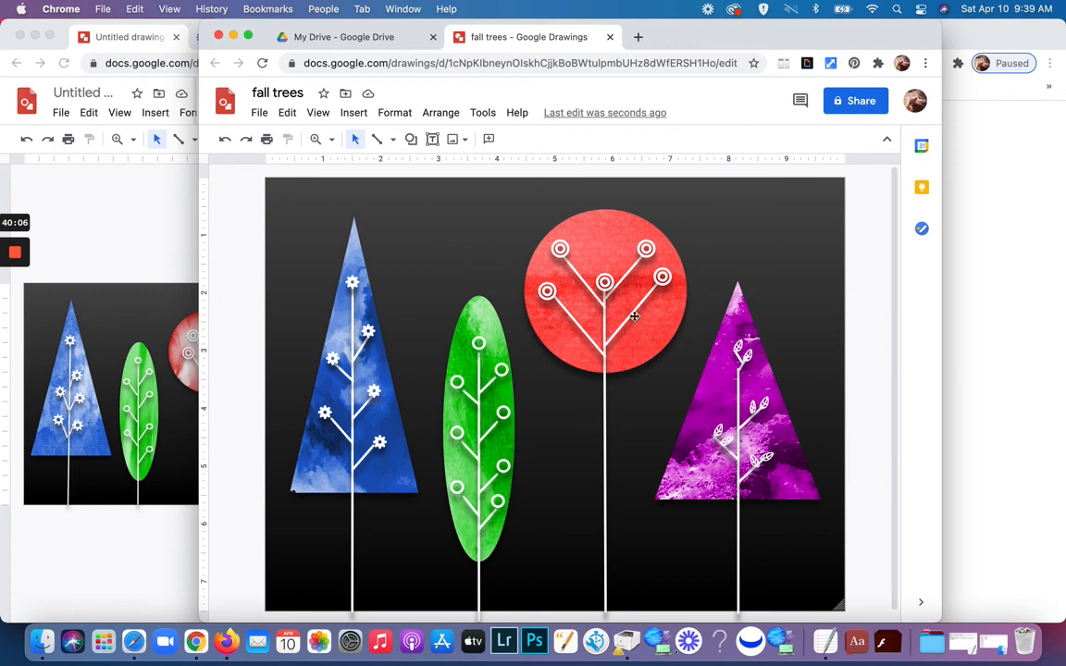
Increase the tree group's drop shadow distance a little further and lower its blur radius slightly.
left_click(605, 299)
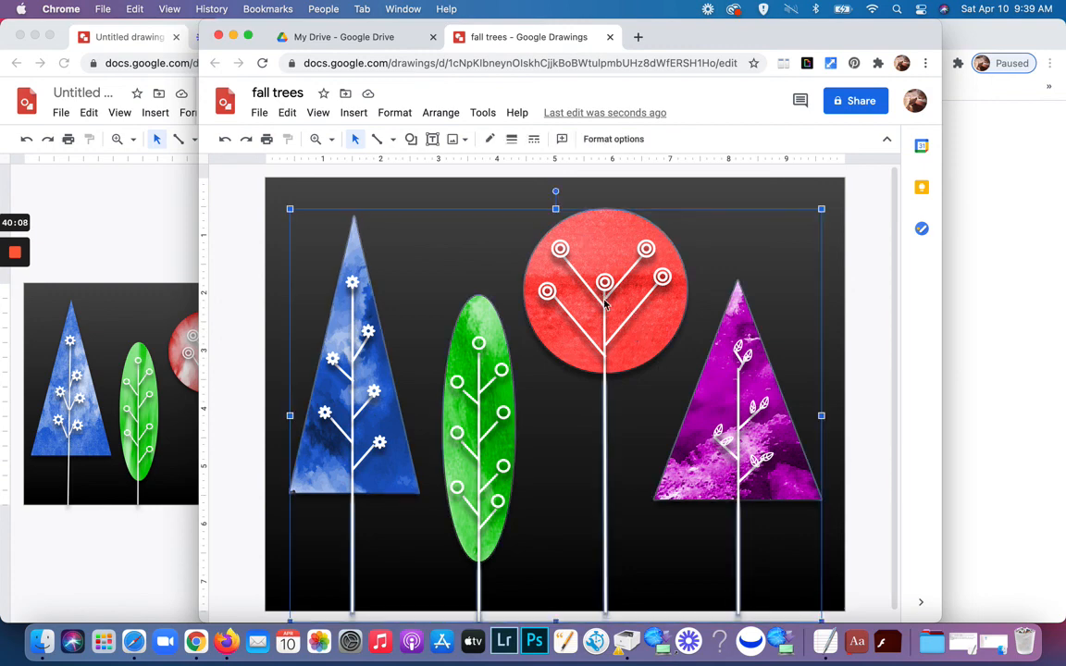
left_click(614, 139)
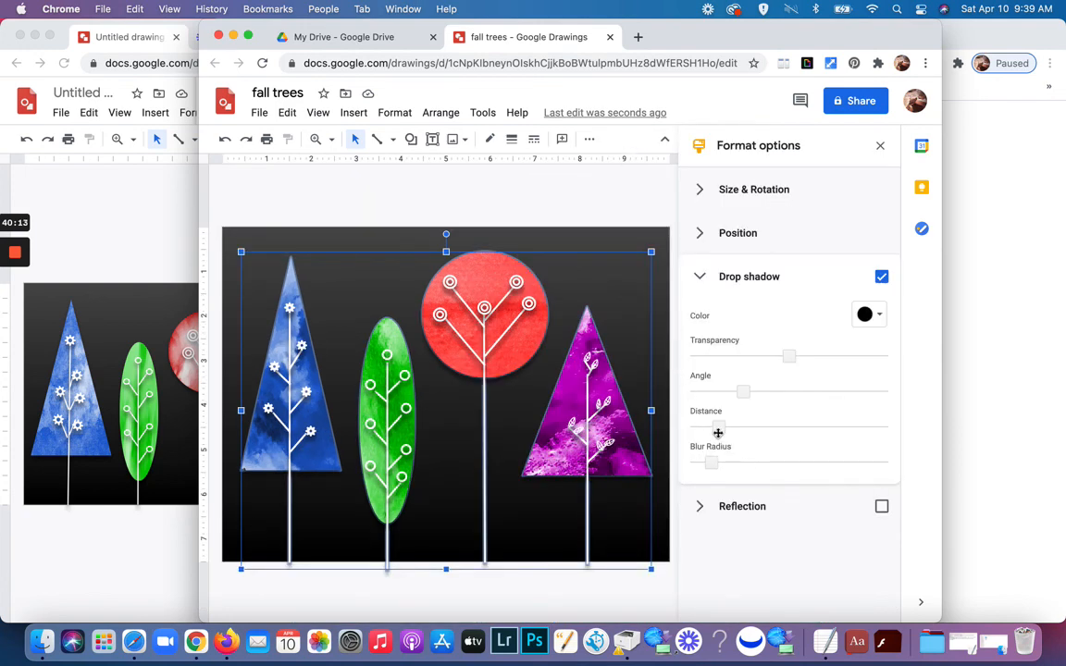
left_click_drag(720, 428, 719, 467)
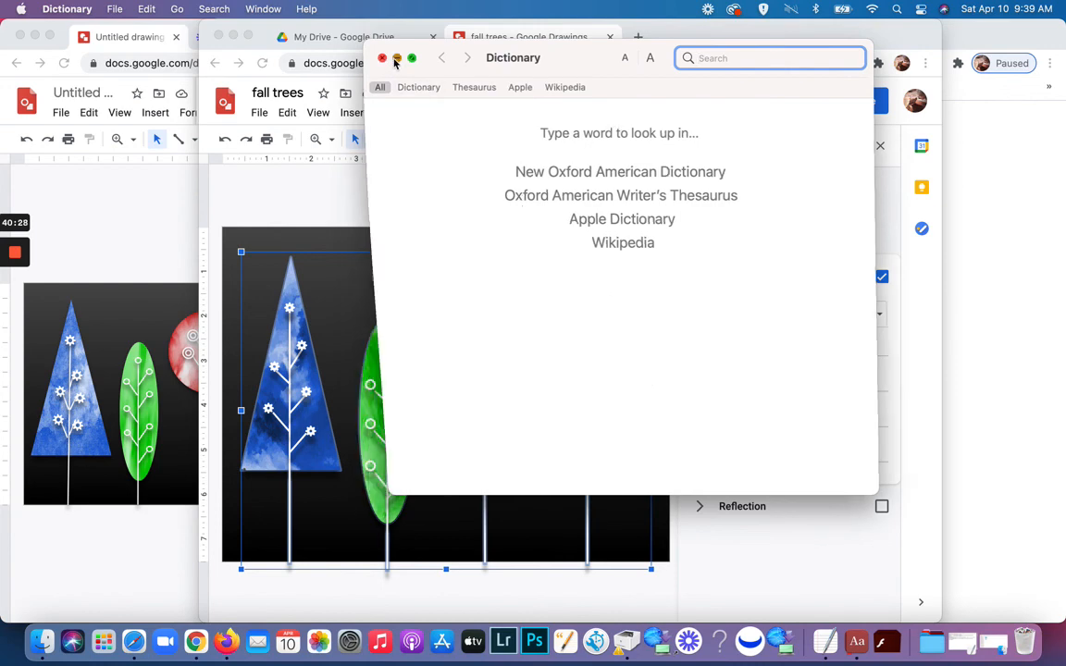
left_click(383, 58)
left_click(711, 463)
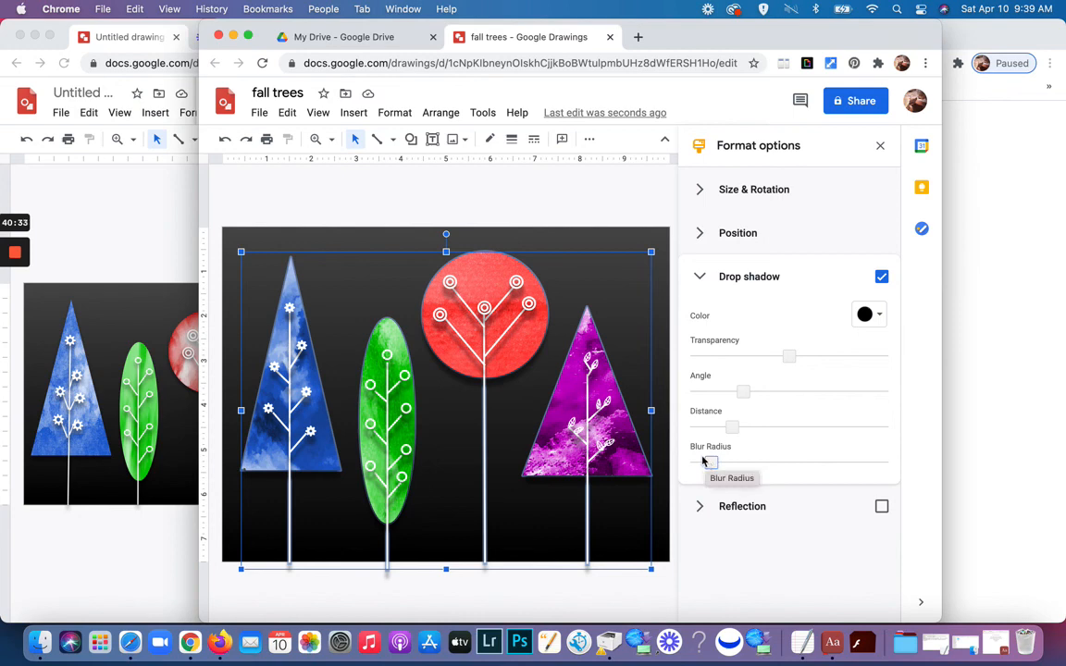
left_click_drag(714, 458, 704, 461)
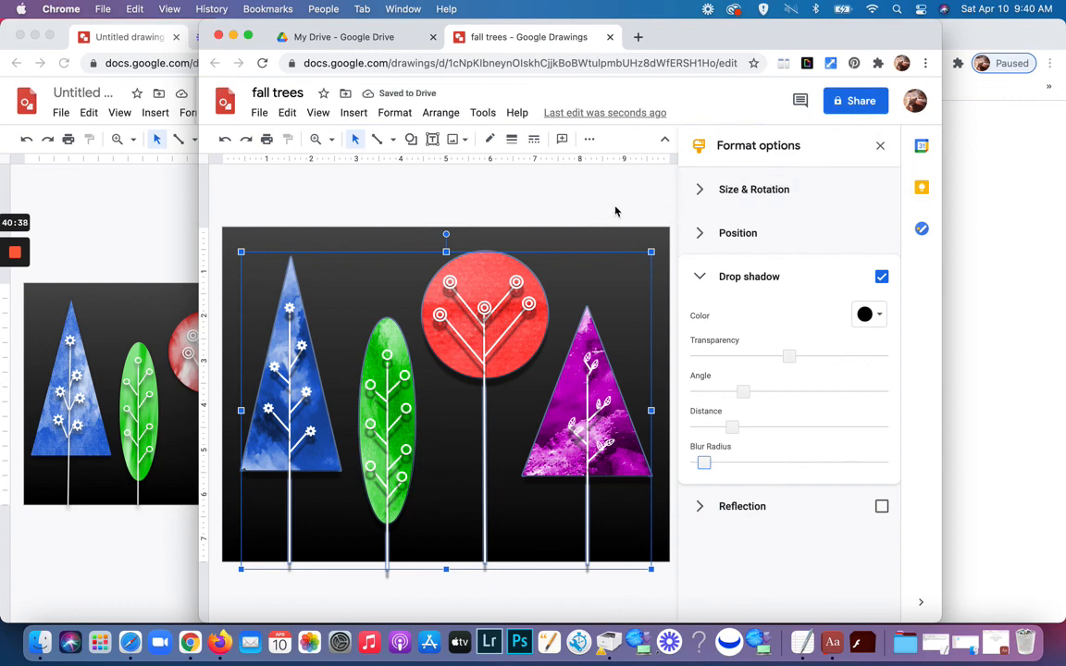
left_click(552, 188)
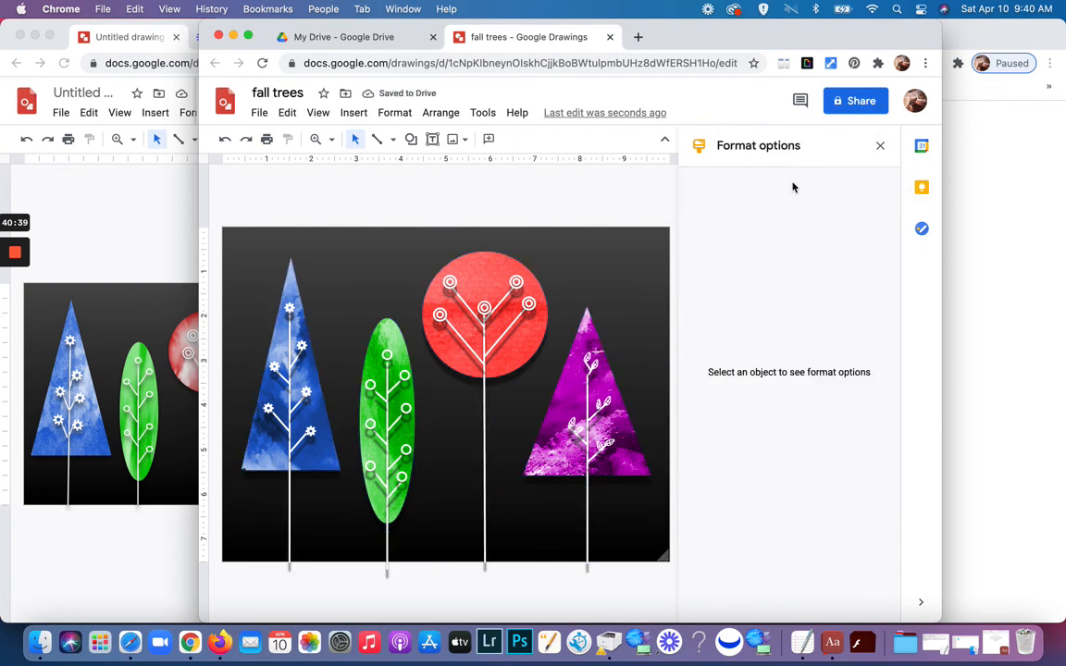
left_click(881, 150)
Move the fall trees window aside to compare the artwork with the reference drawing behind it.
left_click_drag(833, 34, 894, 33)
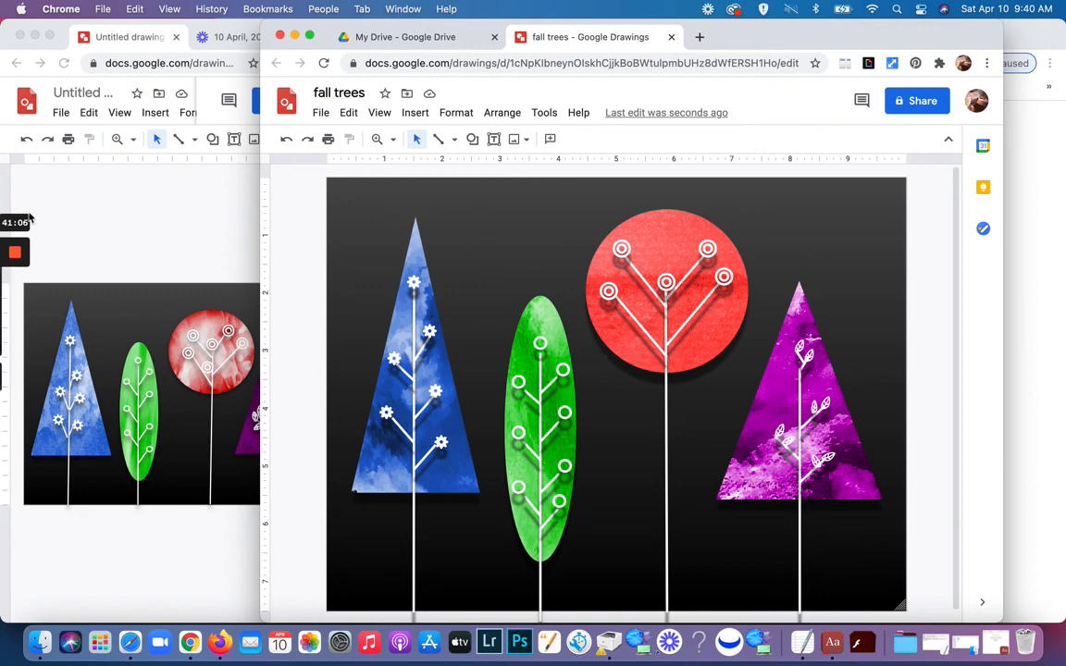
mouse_move(15, 263)
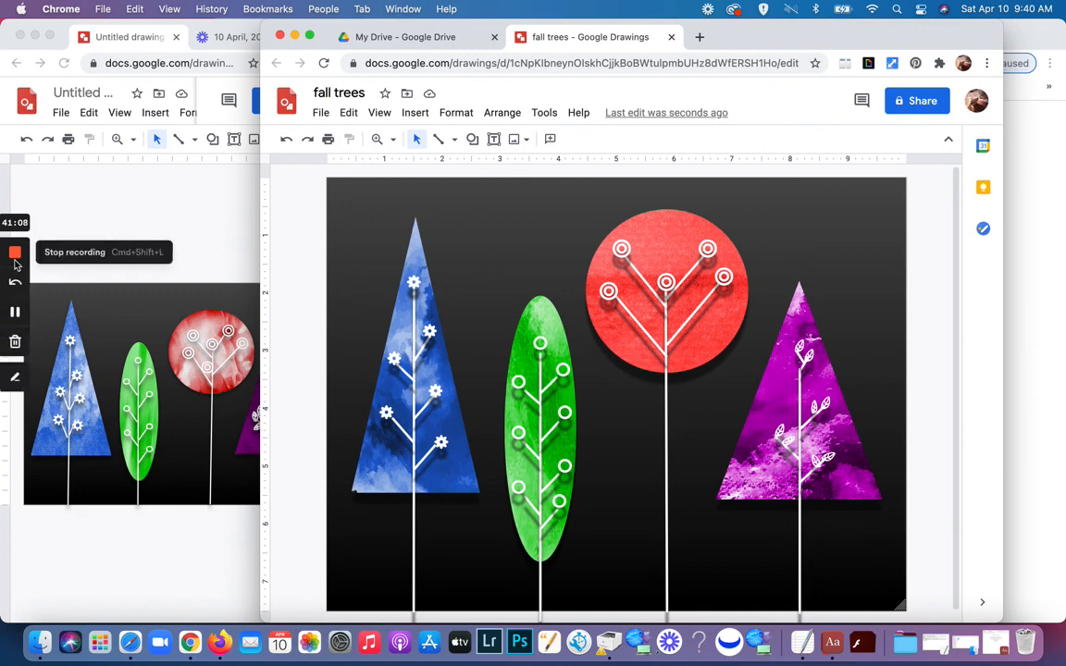